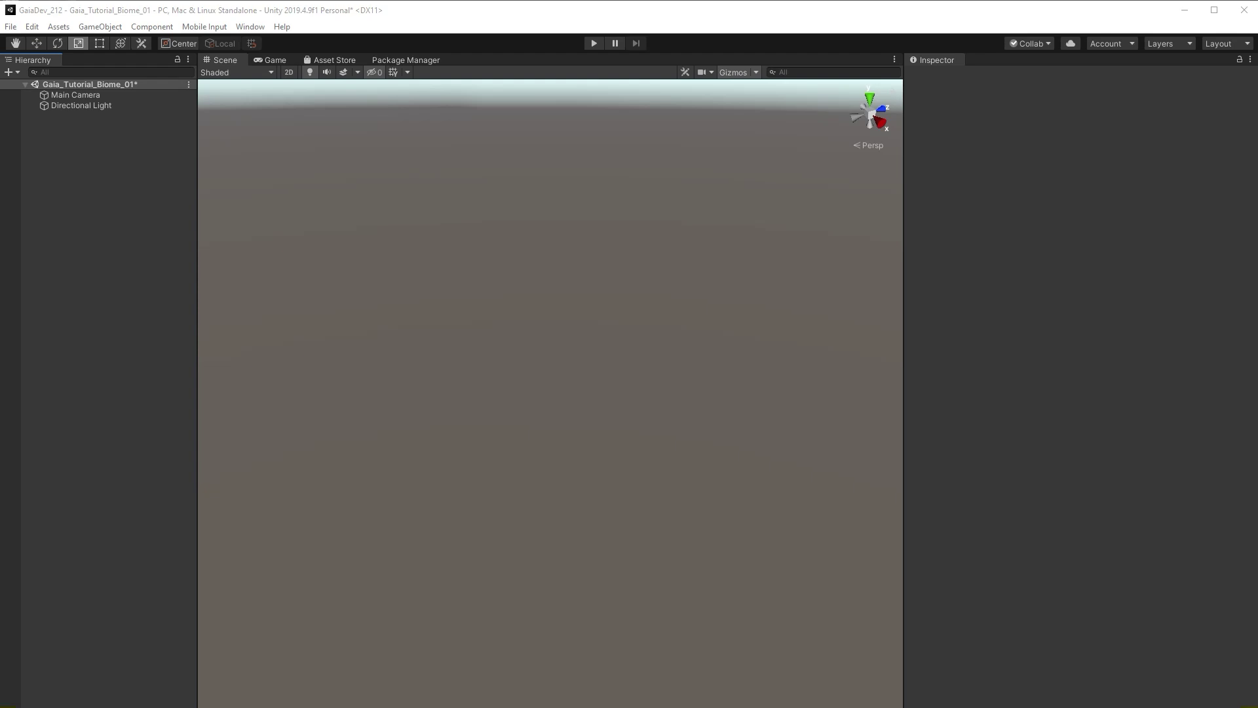
Open the Gaia Manager from the Procedural Worlds tools
click(250, 26)
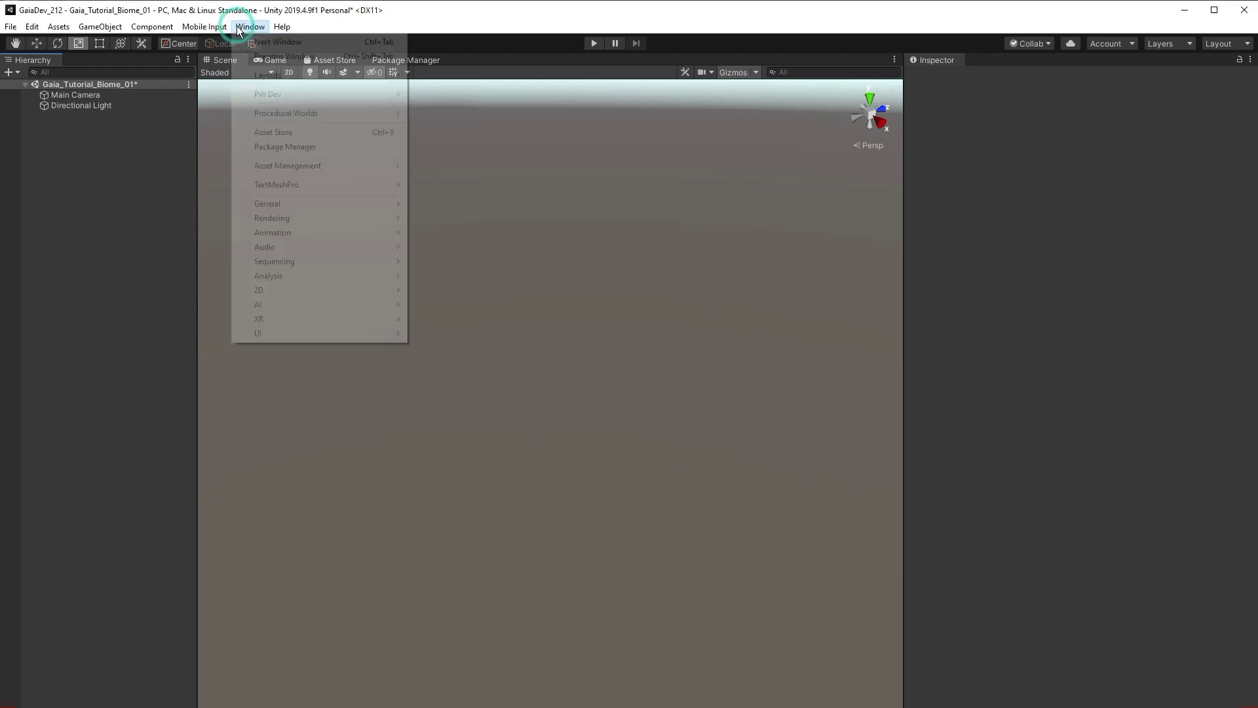
mouse_move(262, 113)
mouse_move(494, 114)
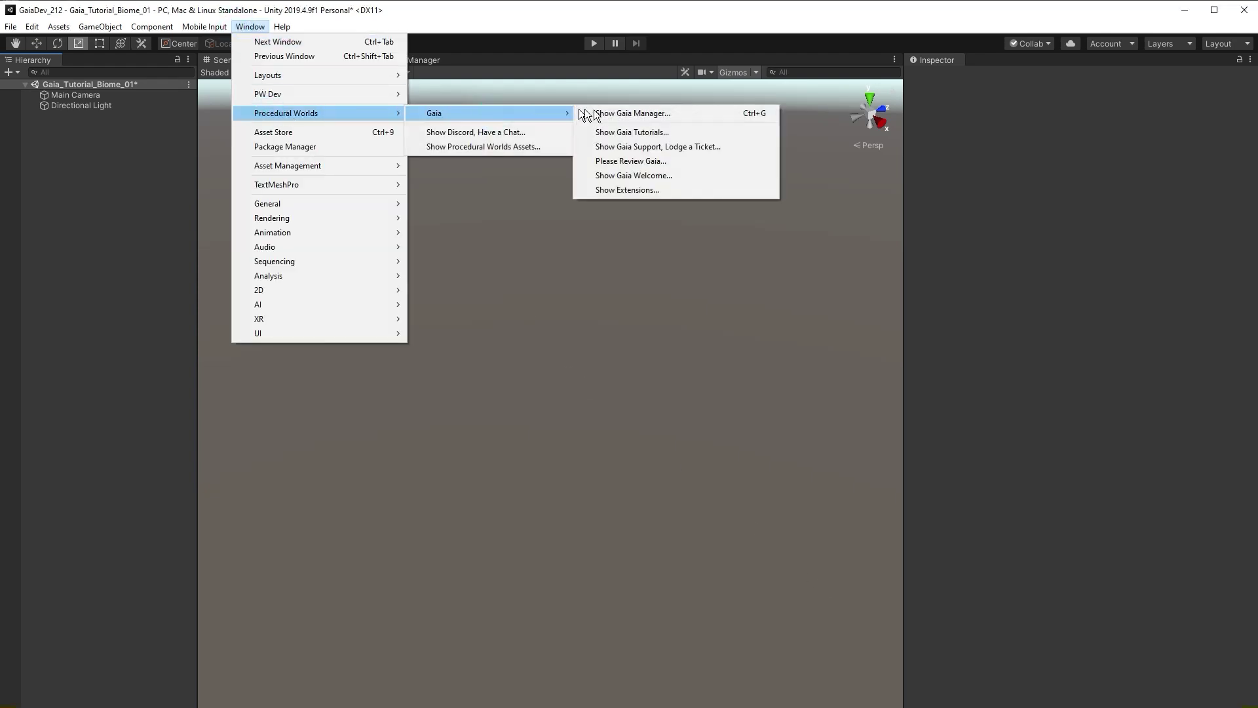
click(626, 115)
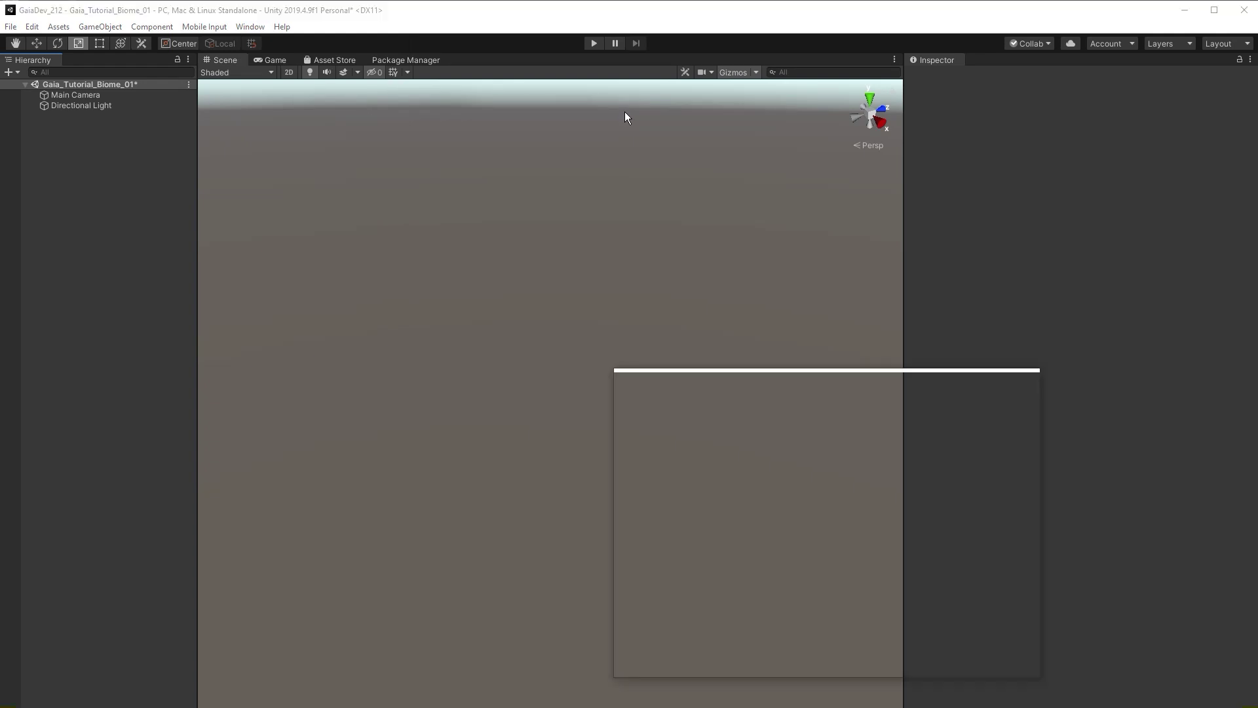
Create the terrain with world size Small and target platform quality Powerful Desktop
click(773, 462)
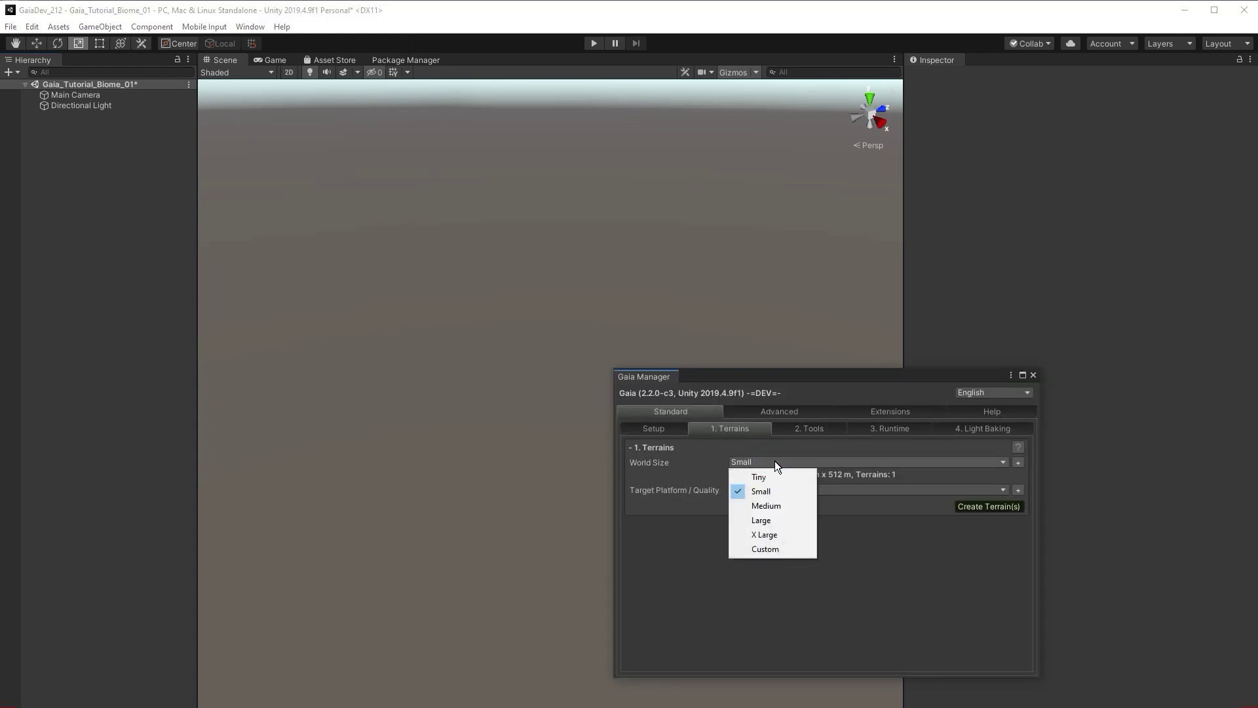
click(776, 490)
click(791, 493)
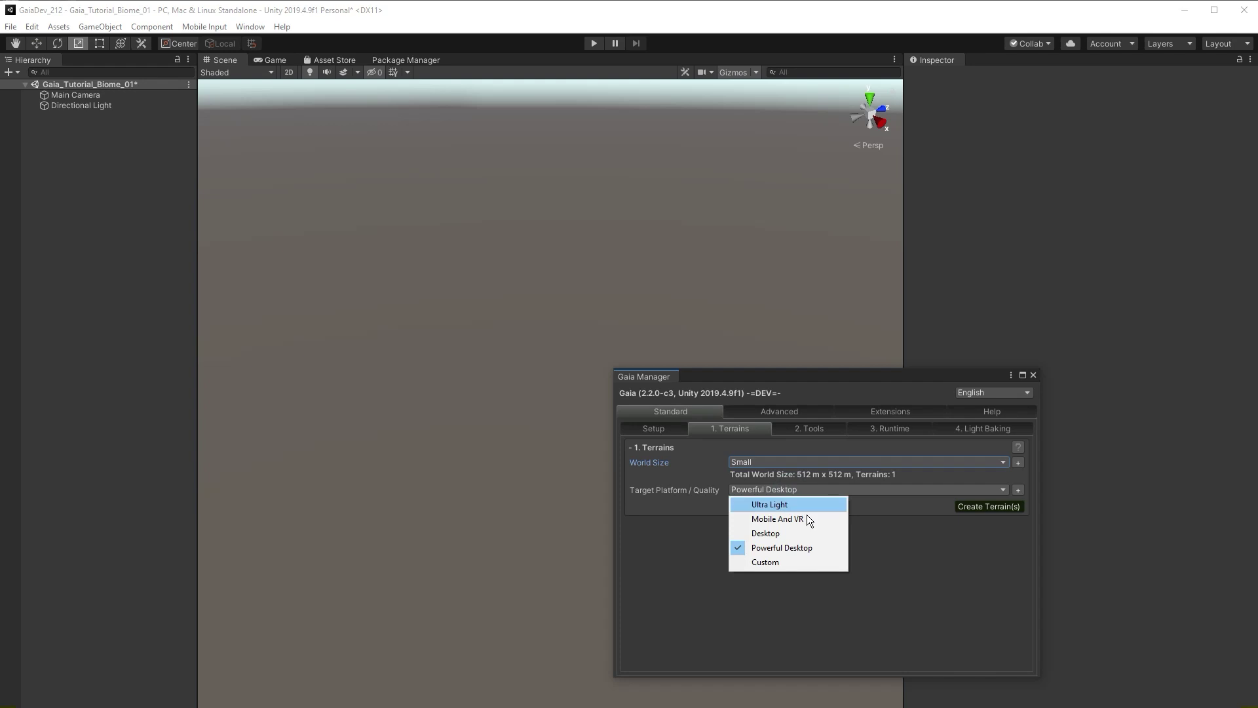
click(823, 548)
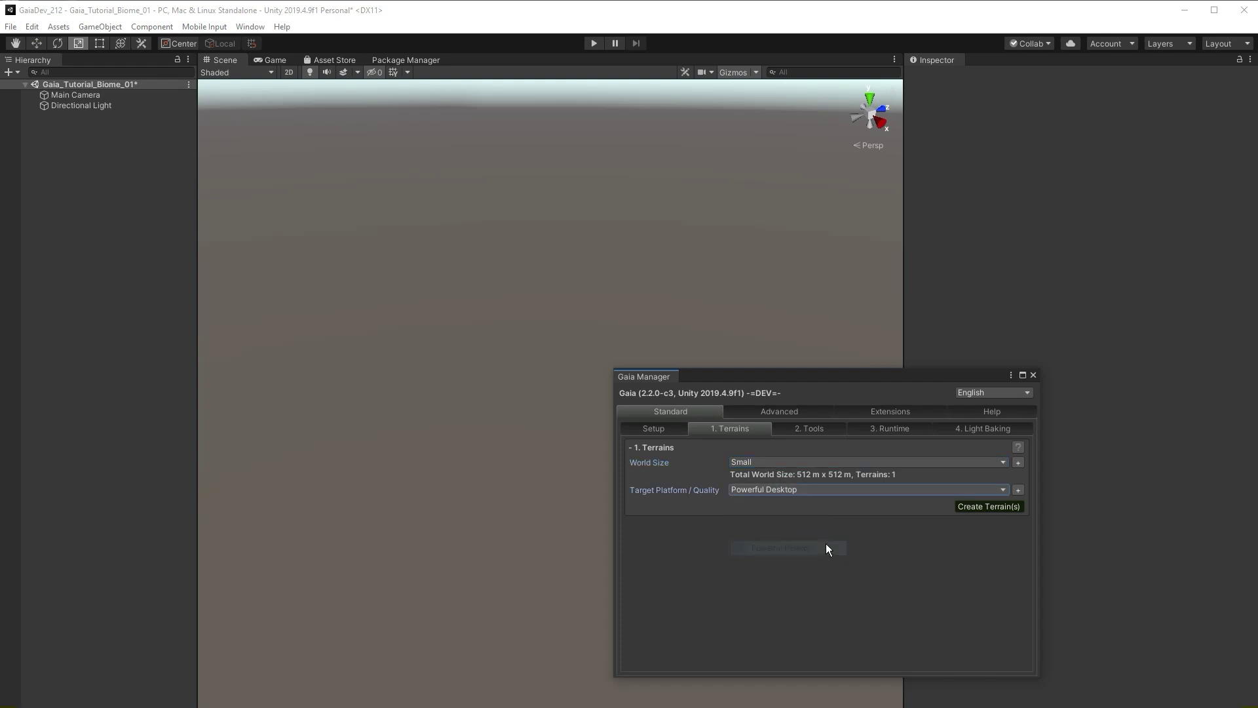
click(983, 506)
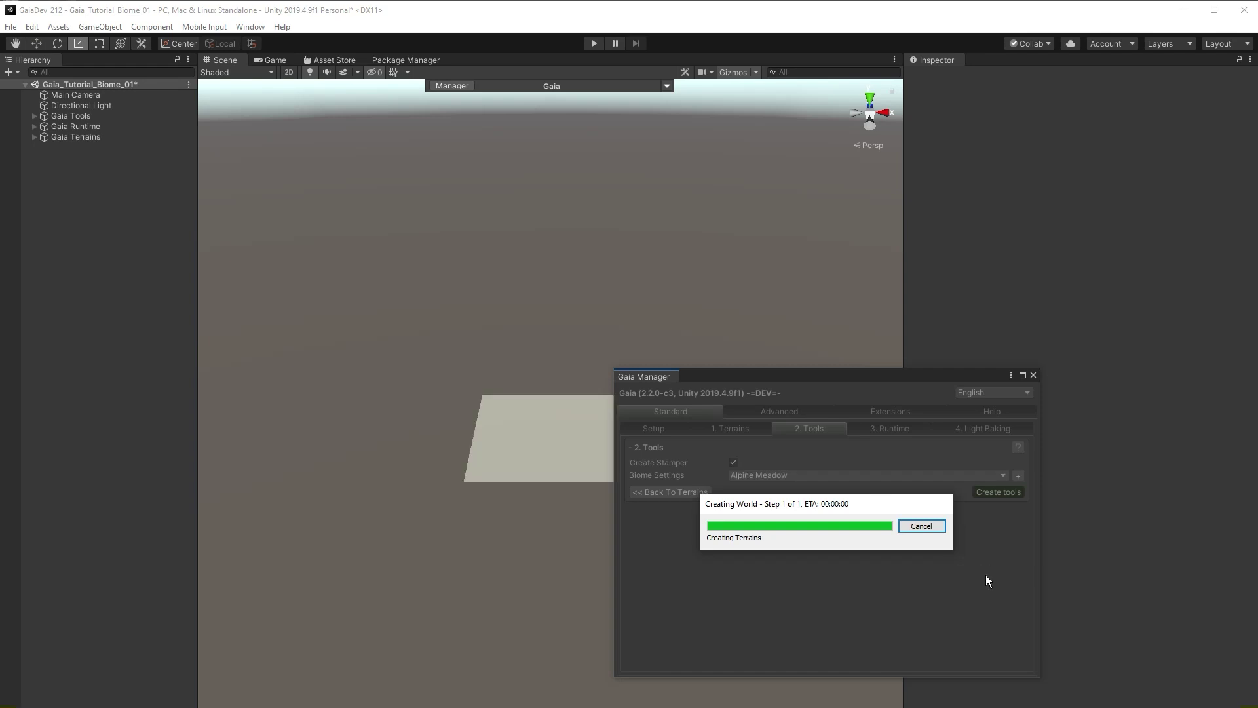
Create the Gaia tools with the Gaia Pro Sample biome, showing its spawner list first, and close the Gaia Manager
click(876, 478)
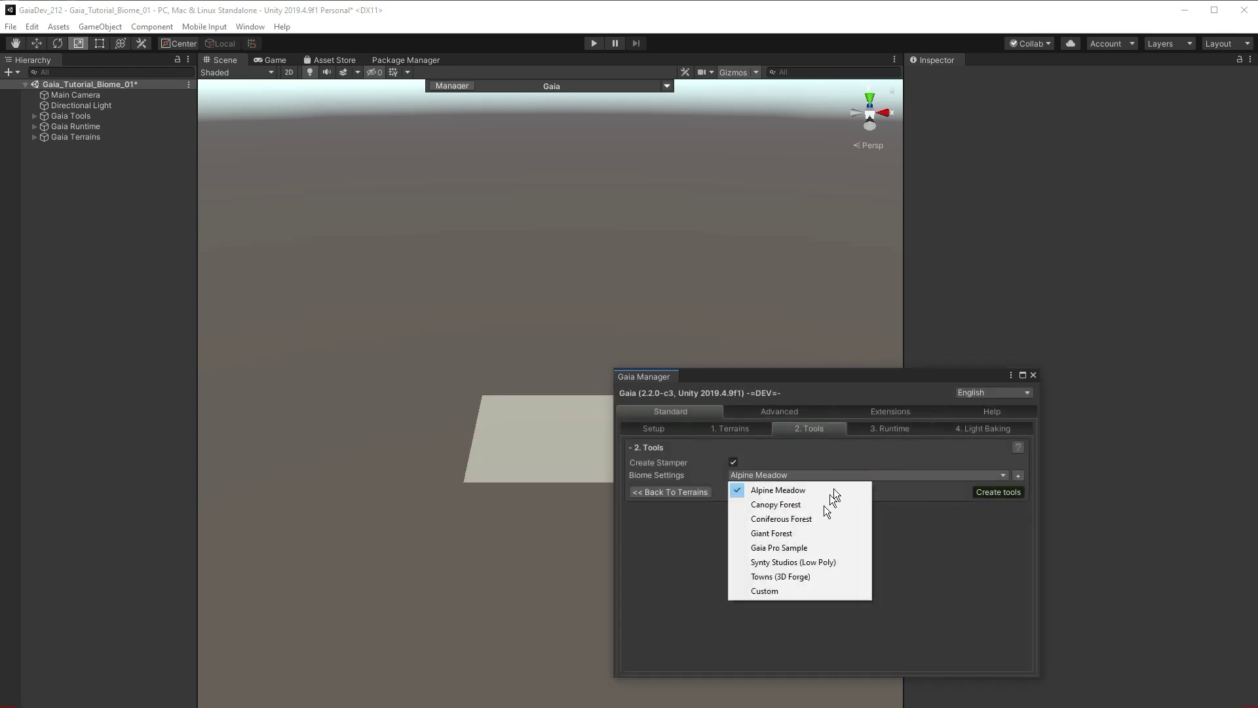
click(819, 547)
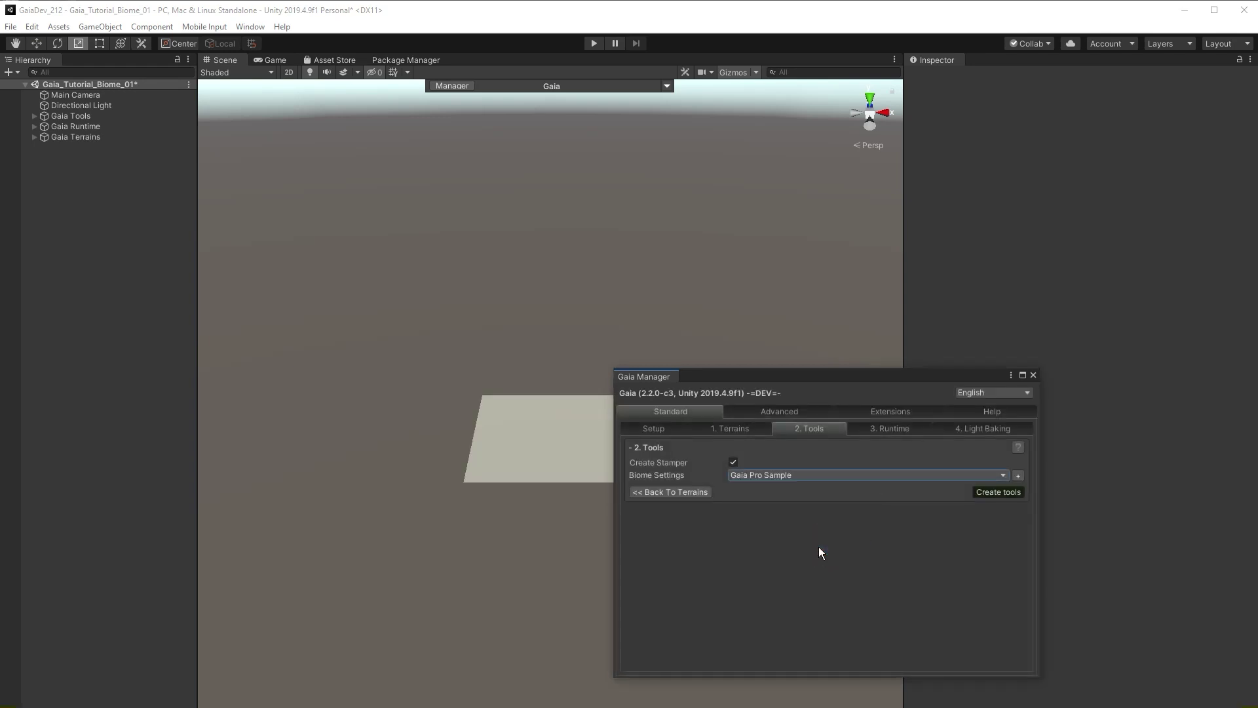
click(1018, 475)
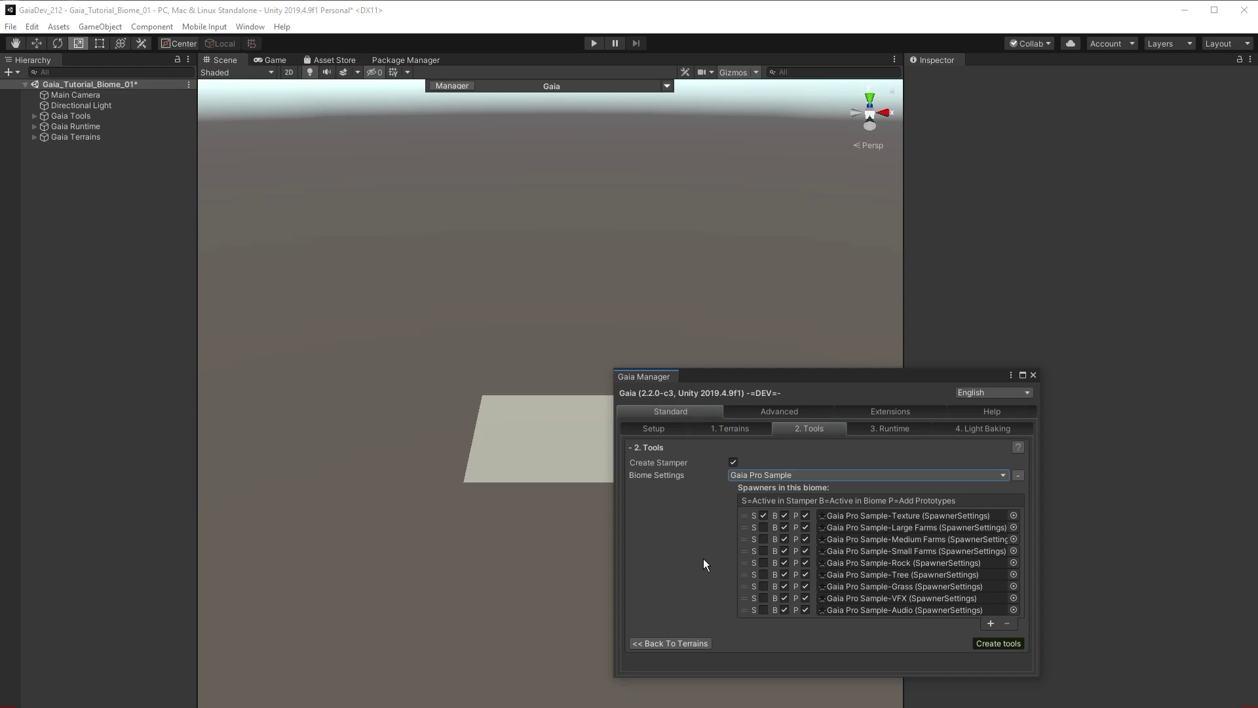
click(986, 644)
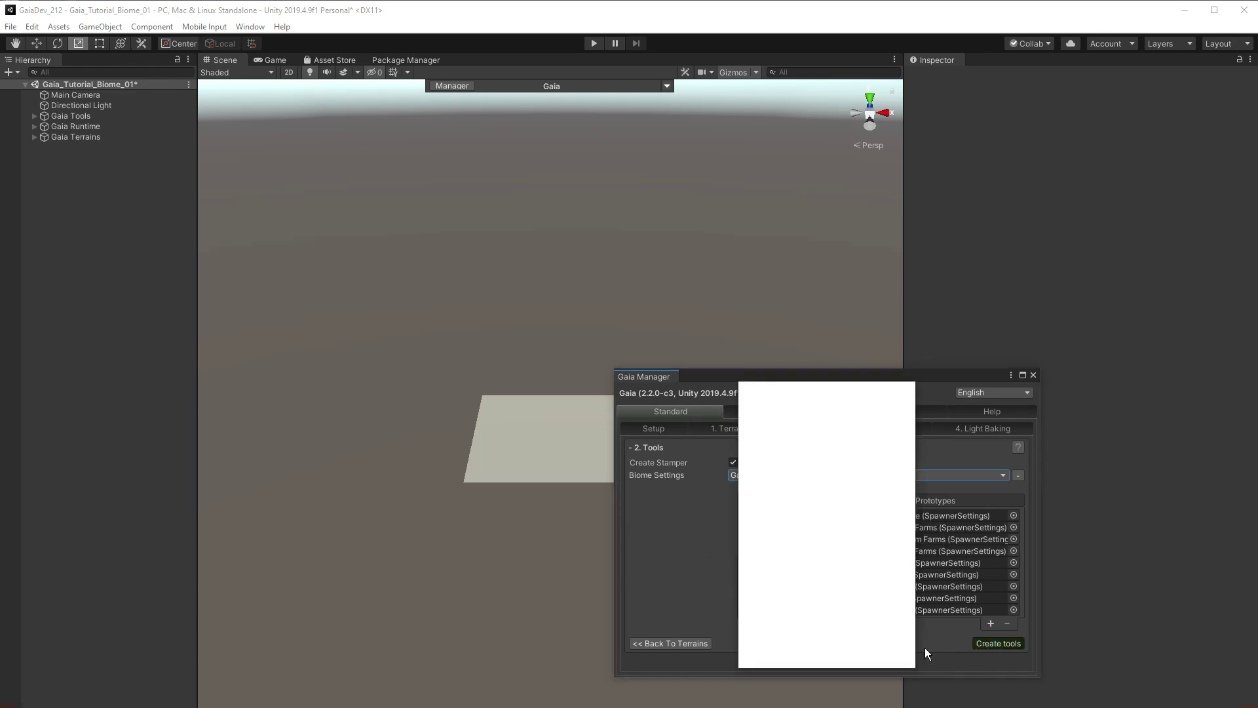
click(1034, 375)
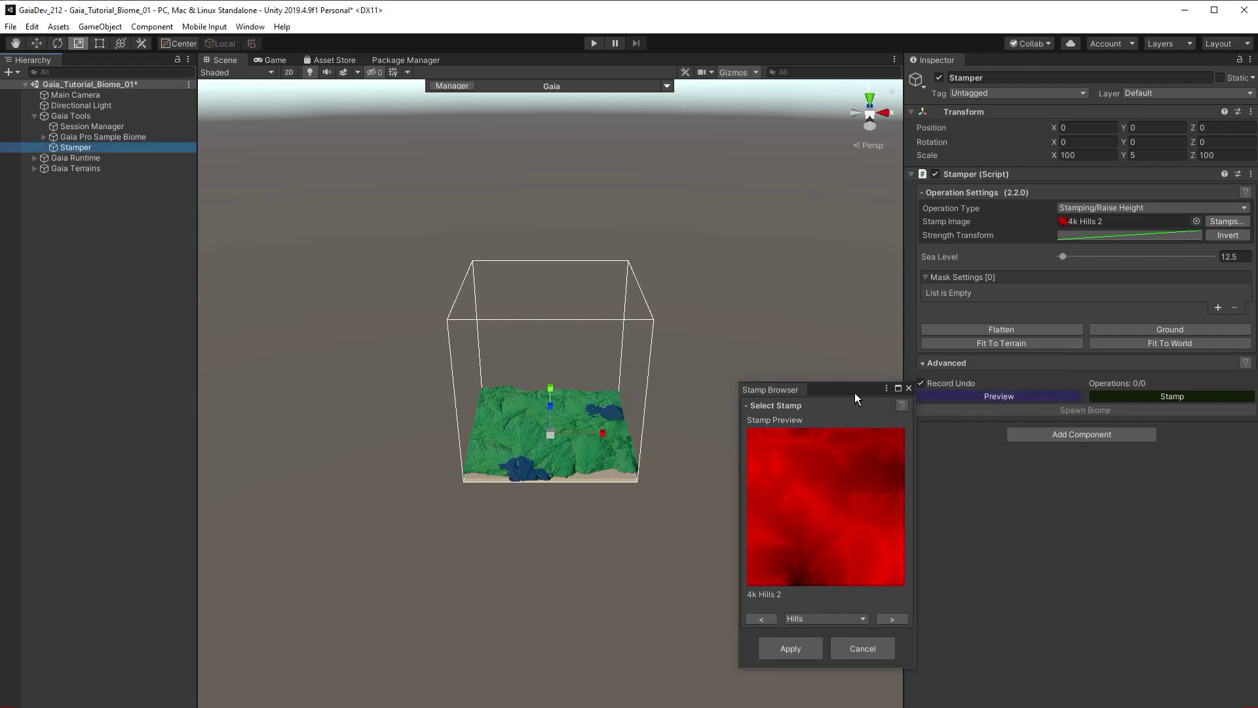
Browse the Hills stamps and apply 2K Hills 2 as the stamp image
drag(854, 393, 798, 382)
alt+drag(524, 458, 390, 449)
scroll(389, 449, up, 10)
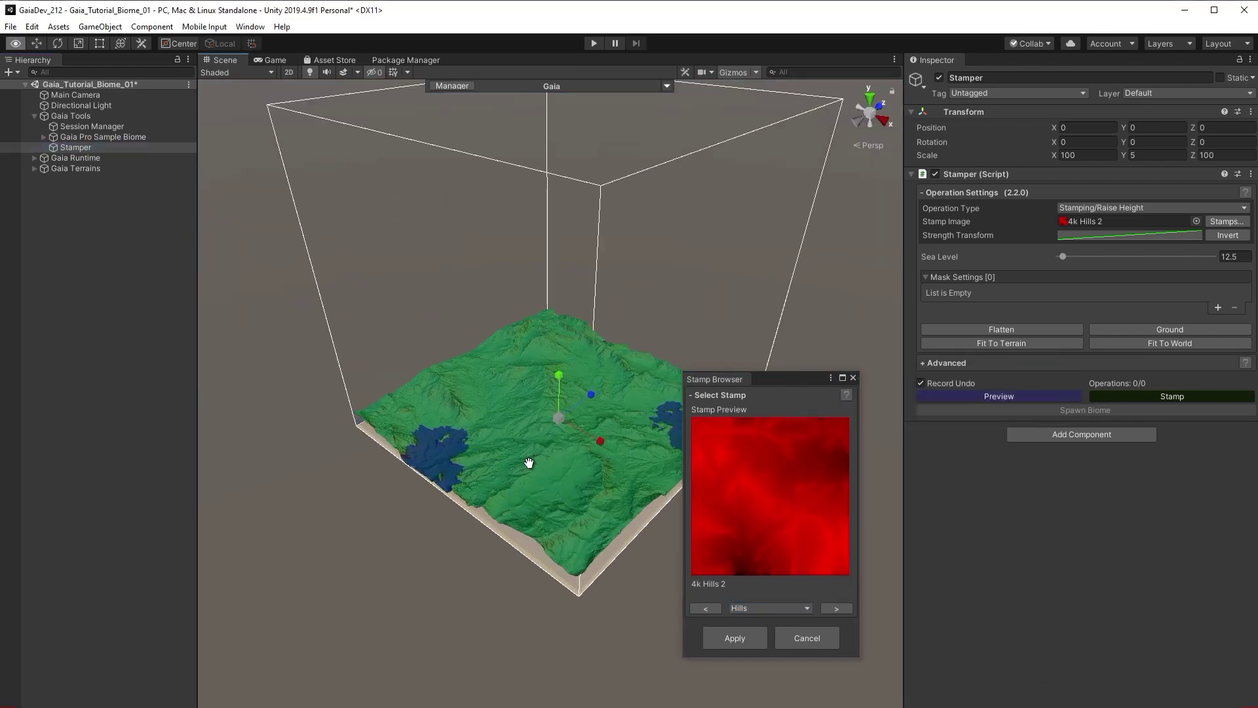
click(834, 610)
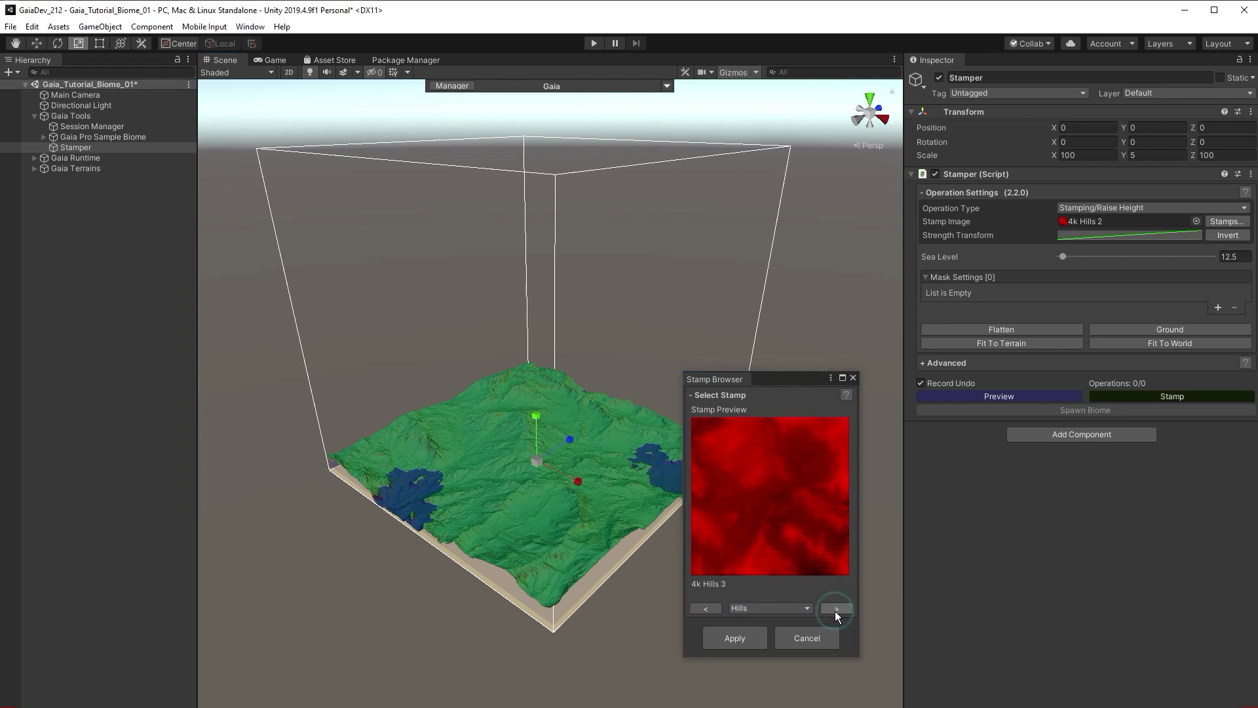
click(835, 610)
click(835, 609)
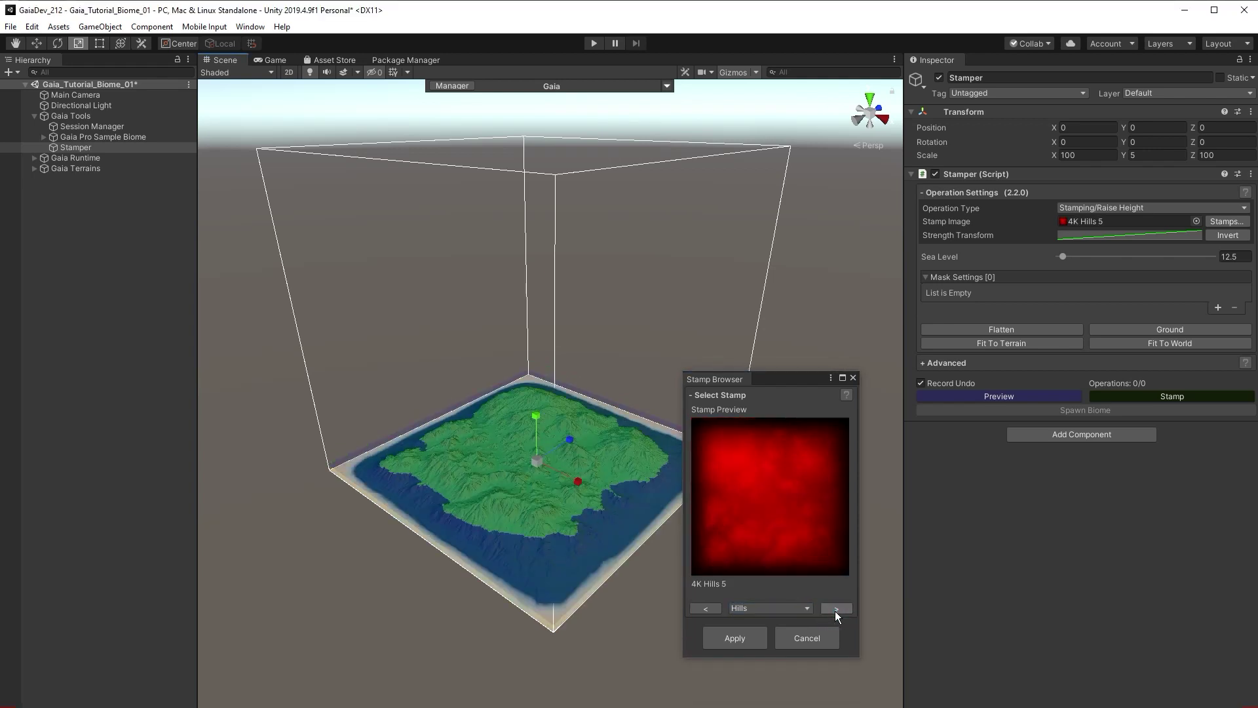
click(713, 609)
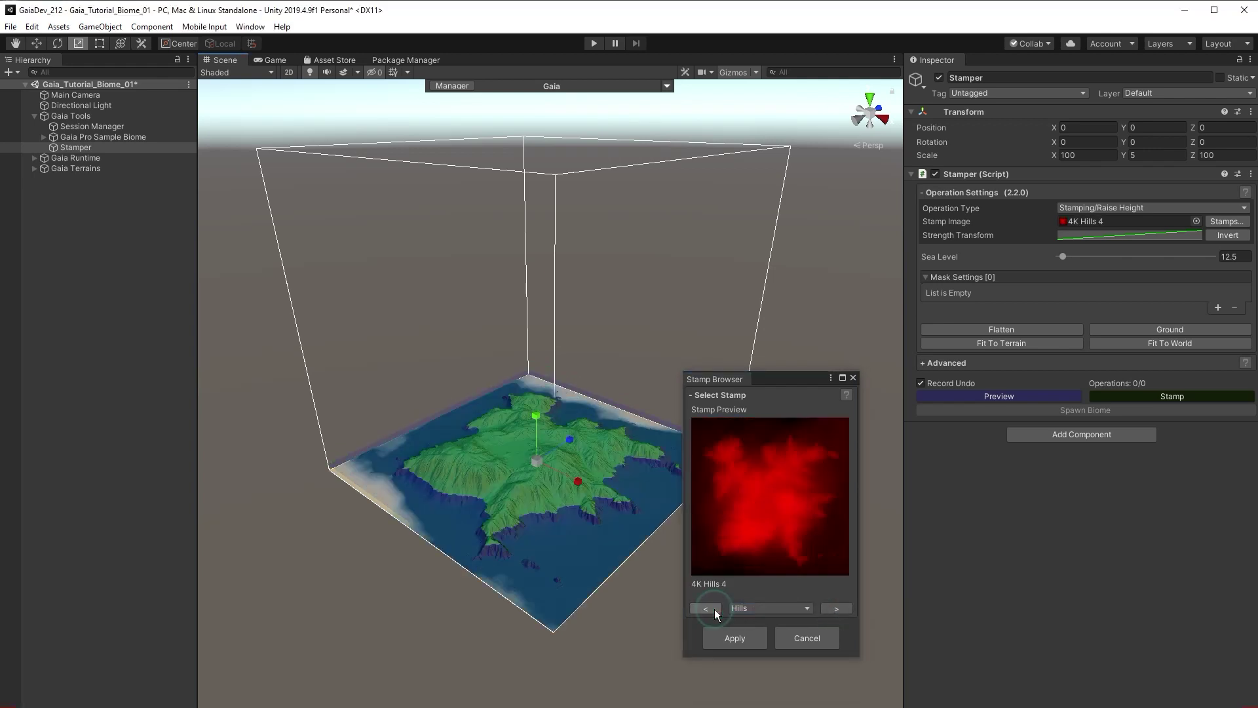
click(713, 610)
click(713, 609)
click(712, 610)
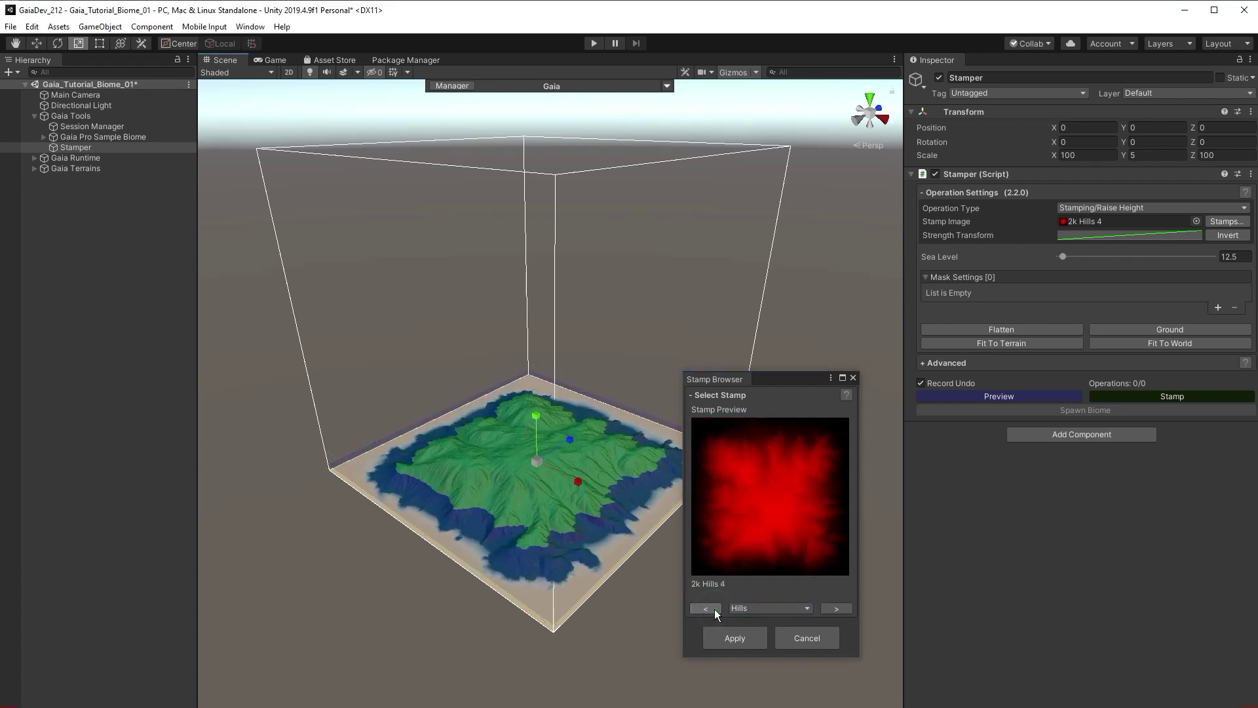
click(713, 609)
click(734, 638)
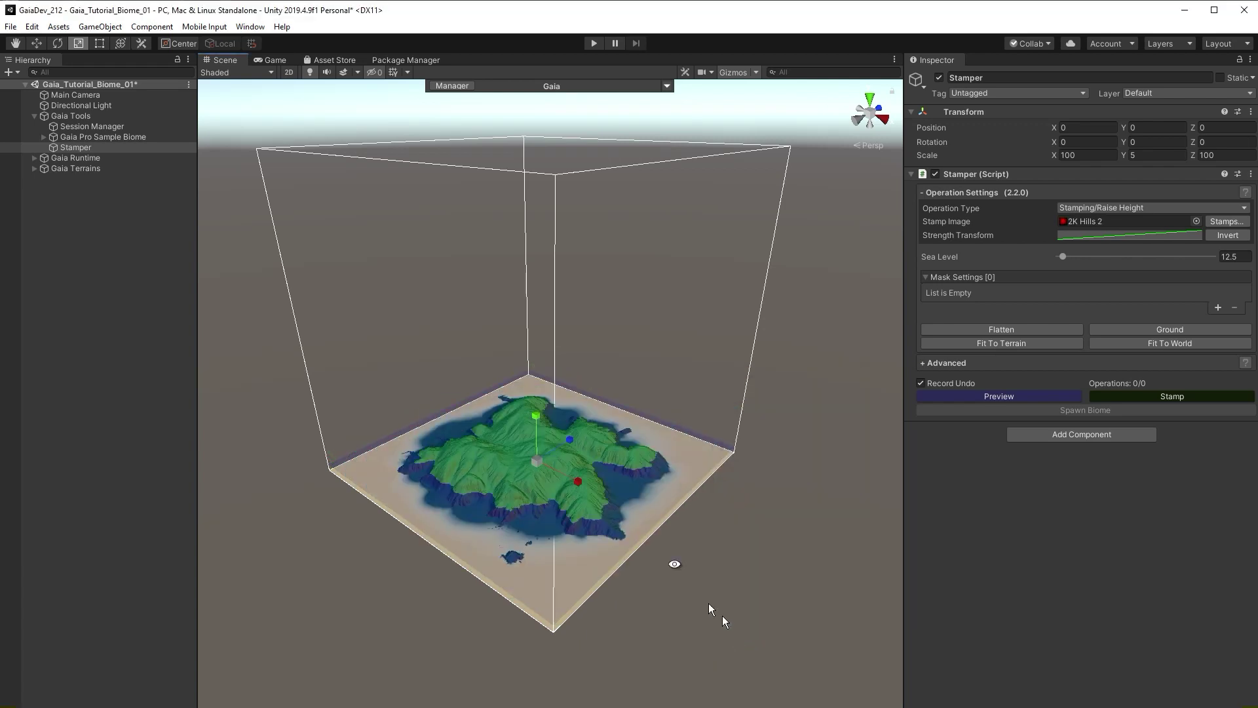
Set the stamper's scale to 300 in X and Z and 10 in Y
alt+drag(718, 612, 523, 536)
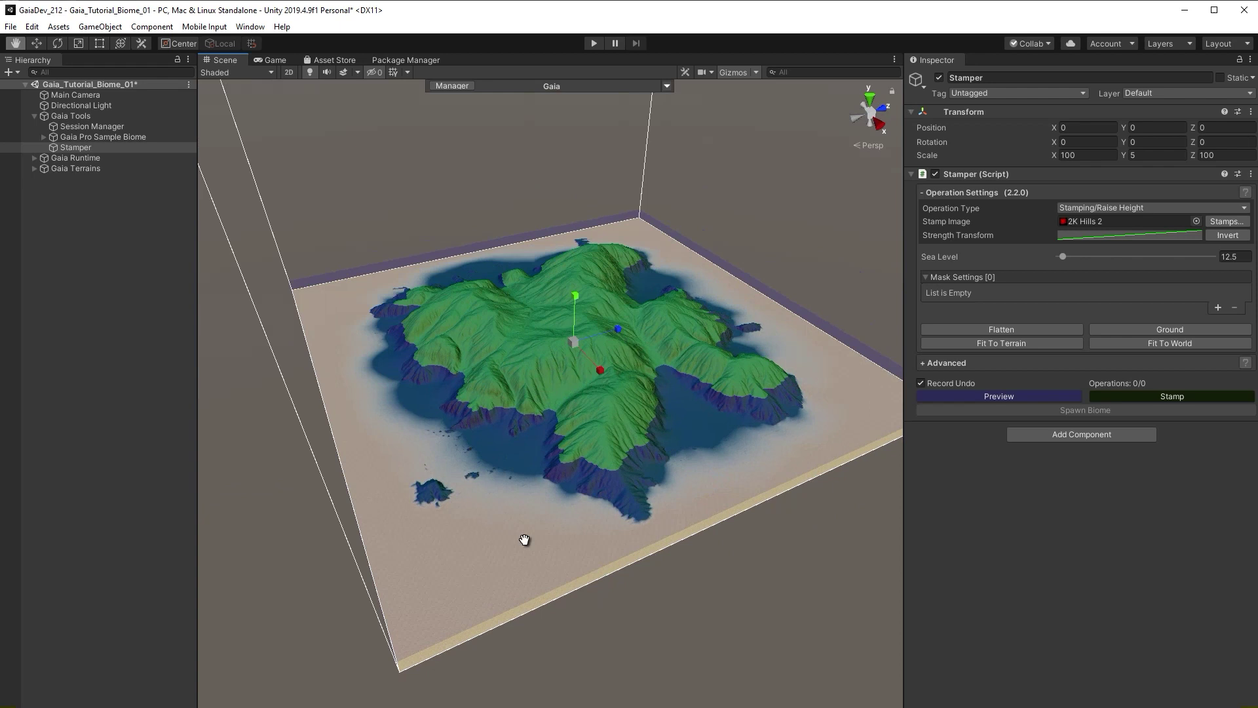
click(1082, 156)
text(300)
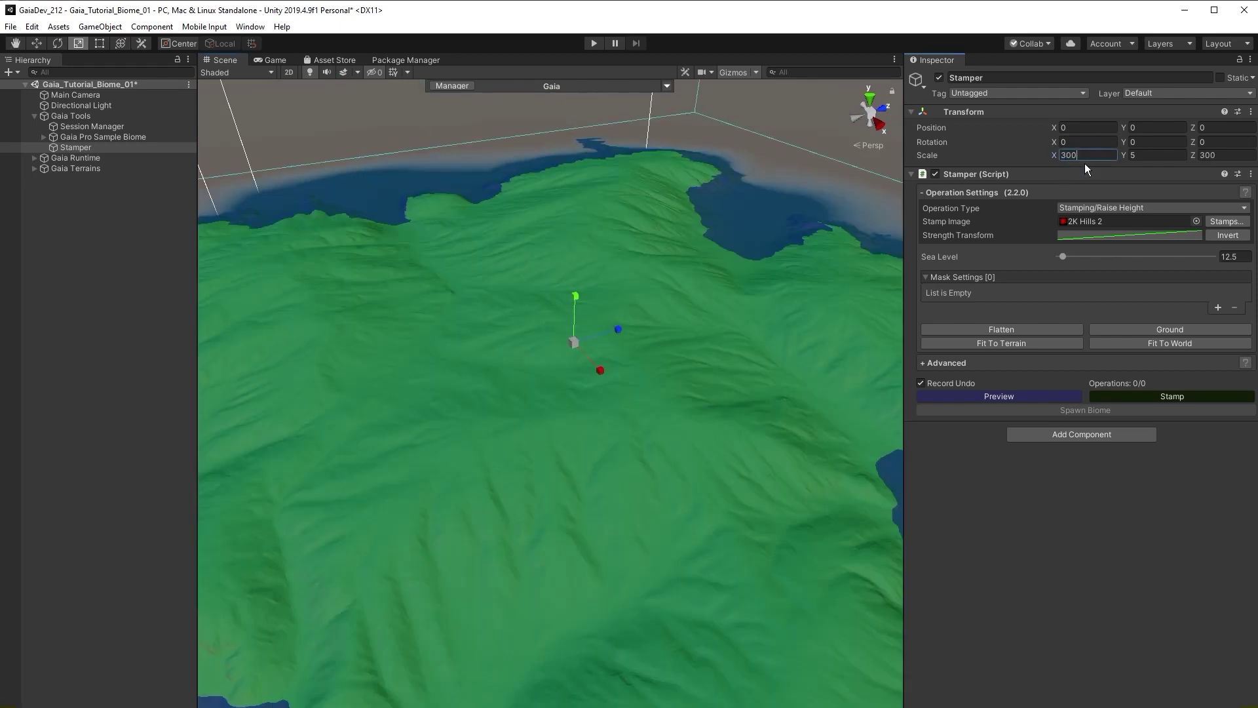
key(Tab)
text(10)
scroll(646, 393, down, 5)
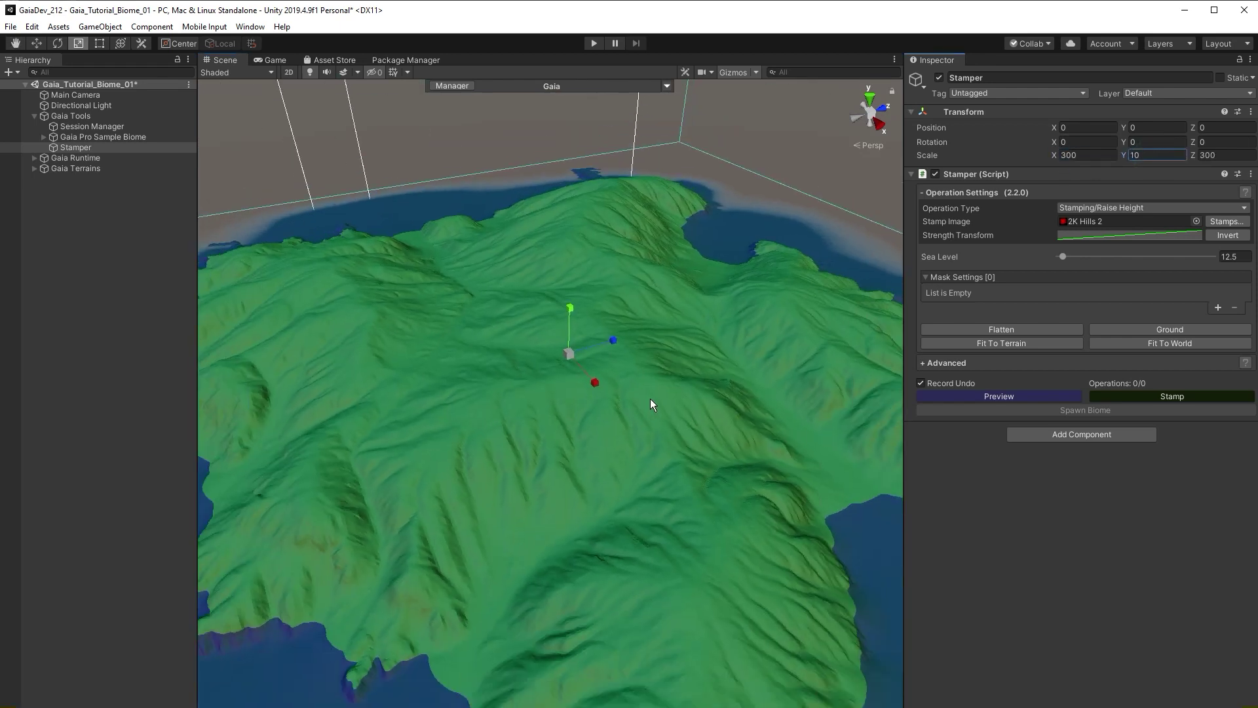
Move the stamper to about X -162, Y -11, Z -112 in the scene
key(w)
drag(572, 364, 688, 367)
middle_drag(688, 367, 845, 269)
alt+drag(846, 269, 498, 260)
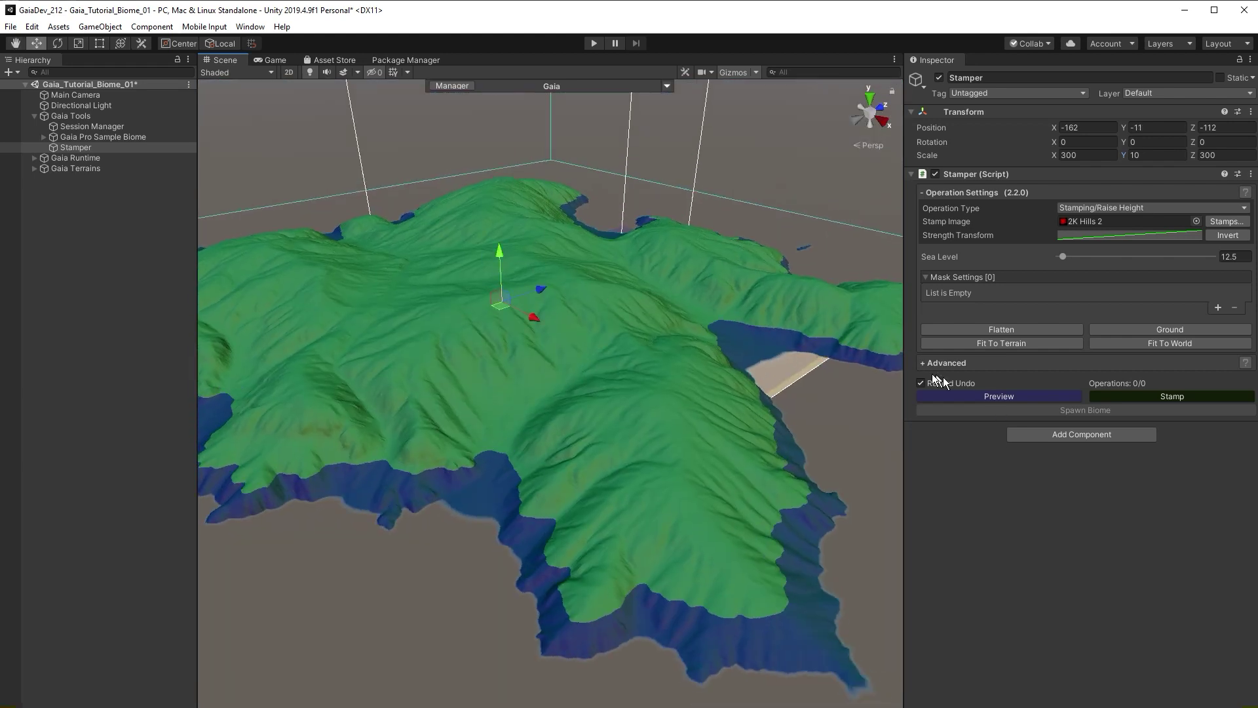
Show the stamper's auto-trigger spawners, stamp the terrain and turn off the stamp preview
click(938, 363)
click(930, 399)
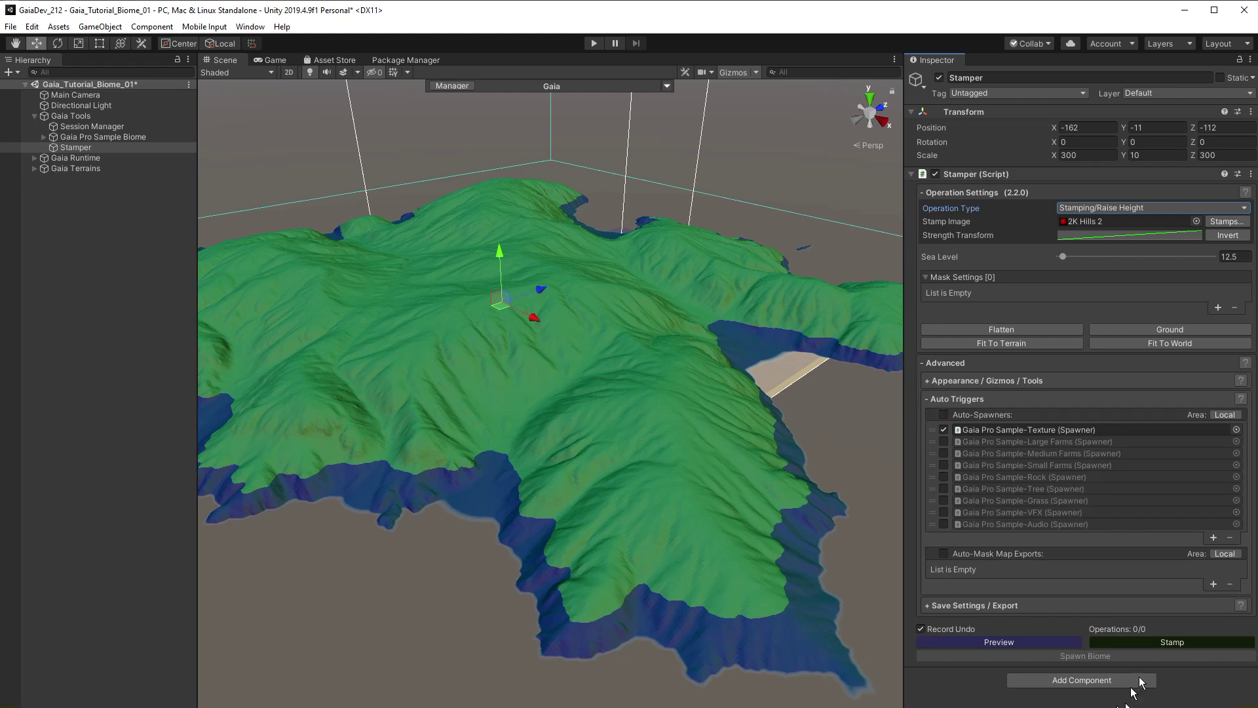
click(1167, 642)
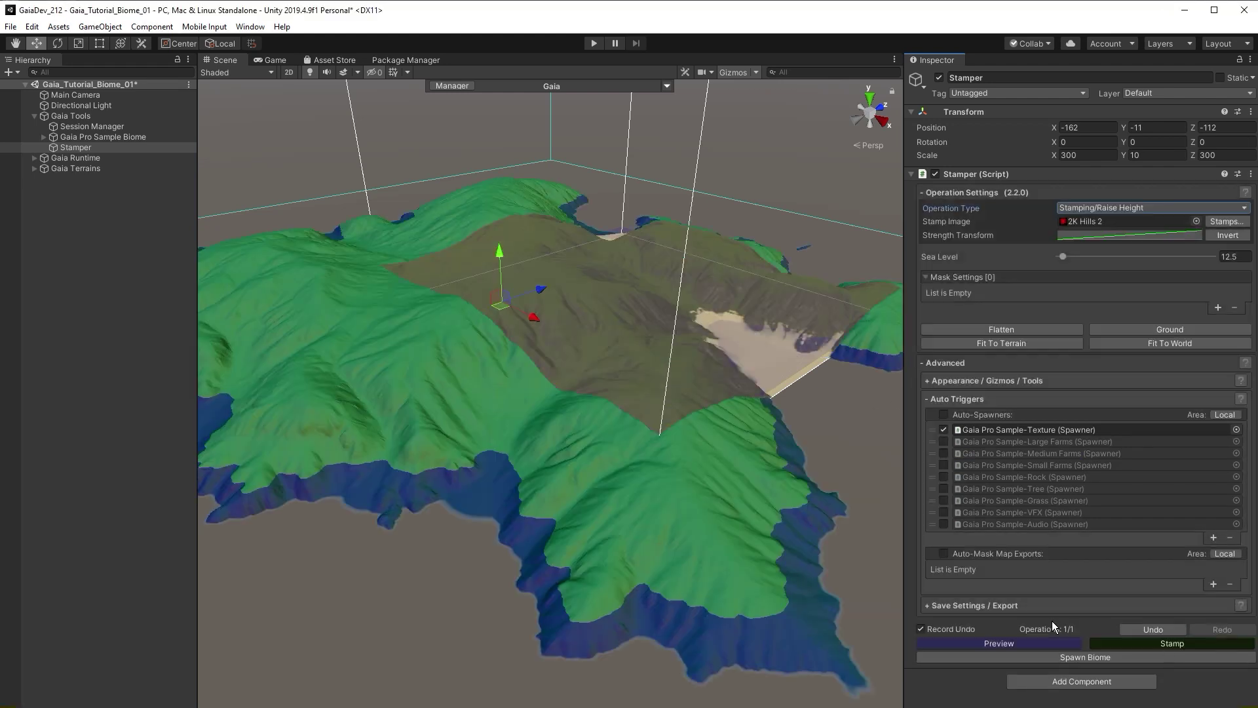
click(1037, 641)
alt+drag(717, 416, 639, 524)
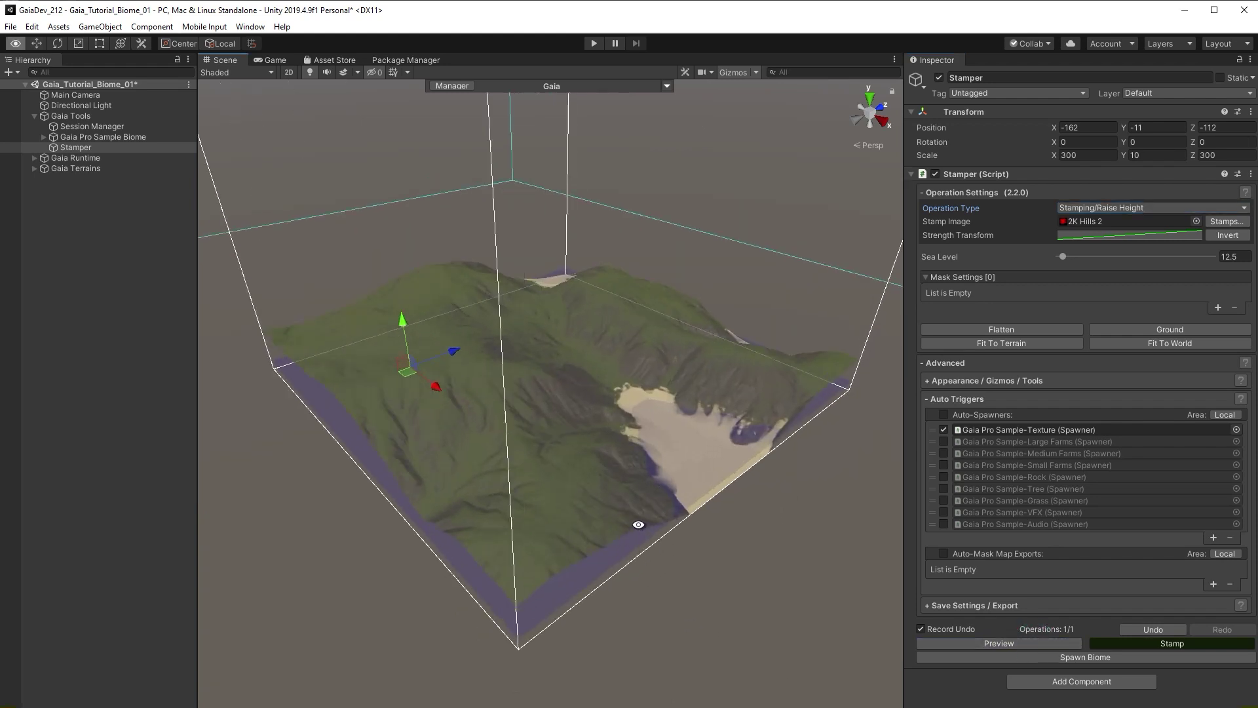
Expand the Gaia Pro Sample Biome object and open its Texture spawner settings
click(61, 135)
click(44, 137)
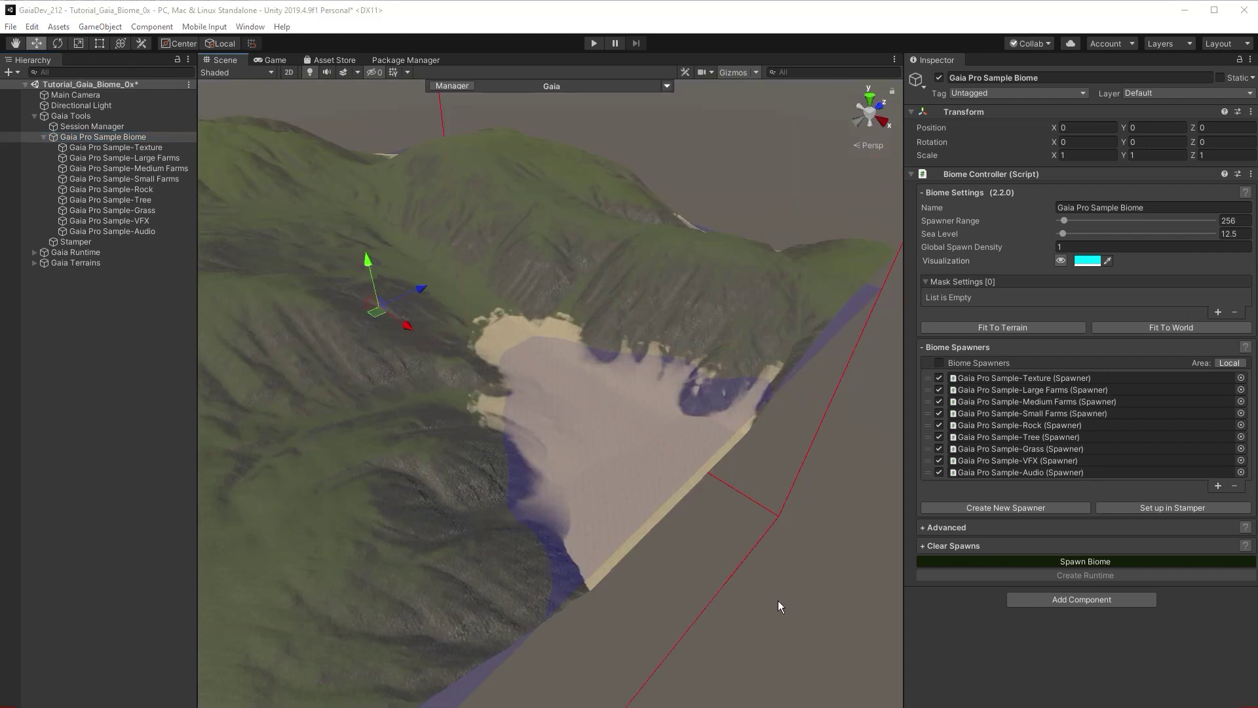
click(167, 147)
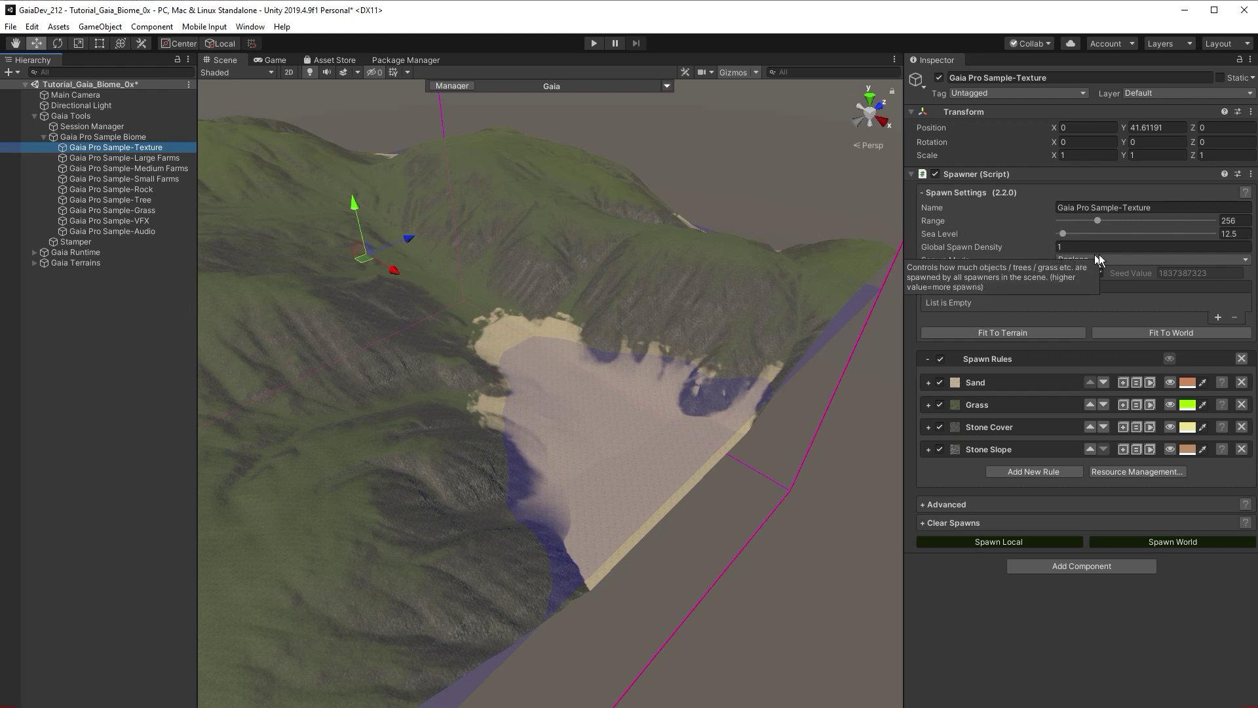
Review the texture spawner's spawn mode options and switch its random seed generation off and back on
click(1137, 260)
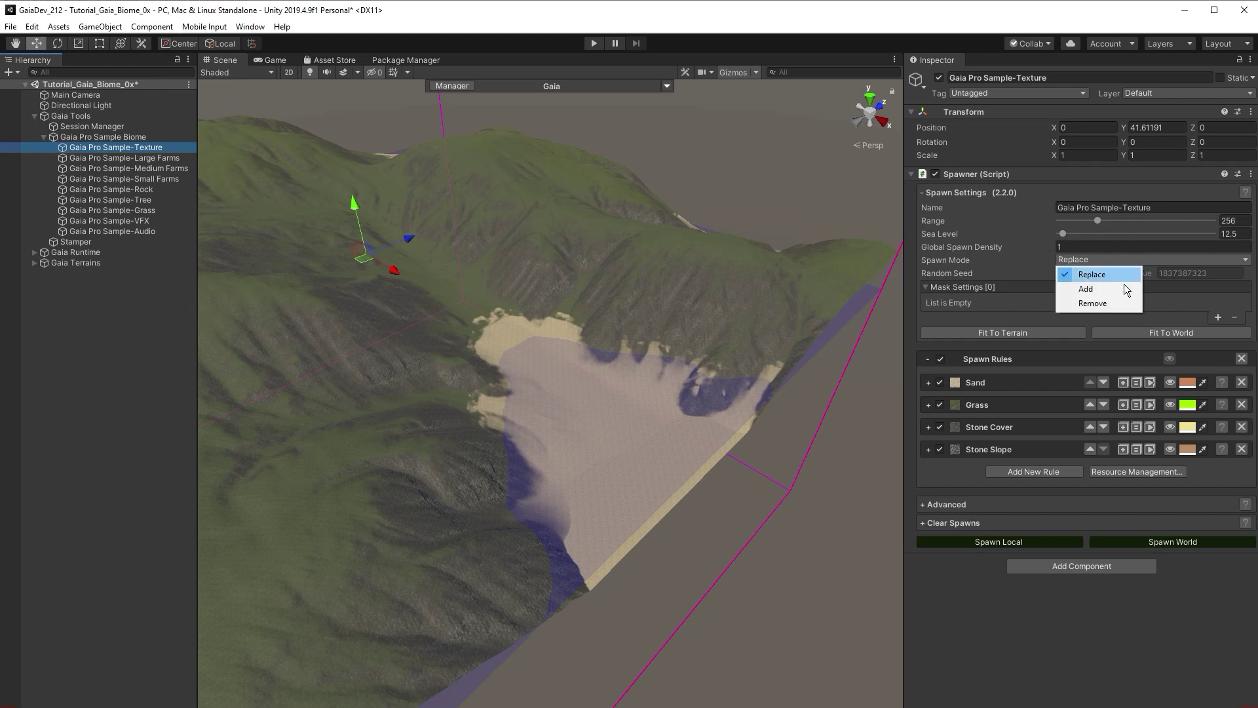
click(1171, 307)
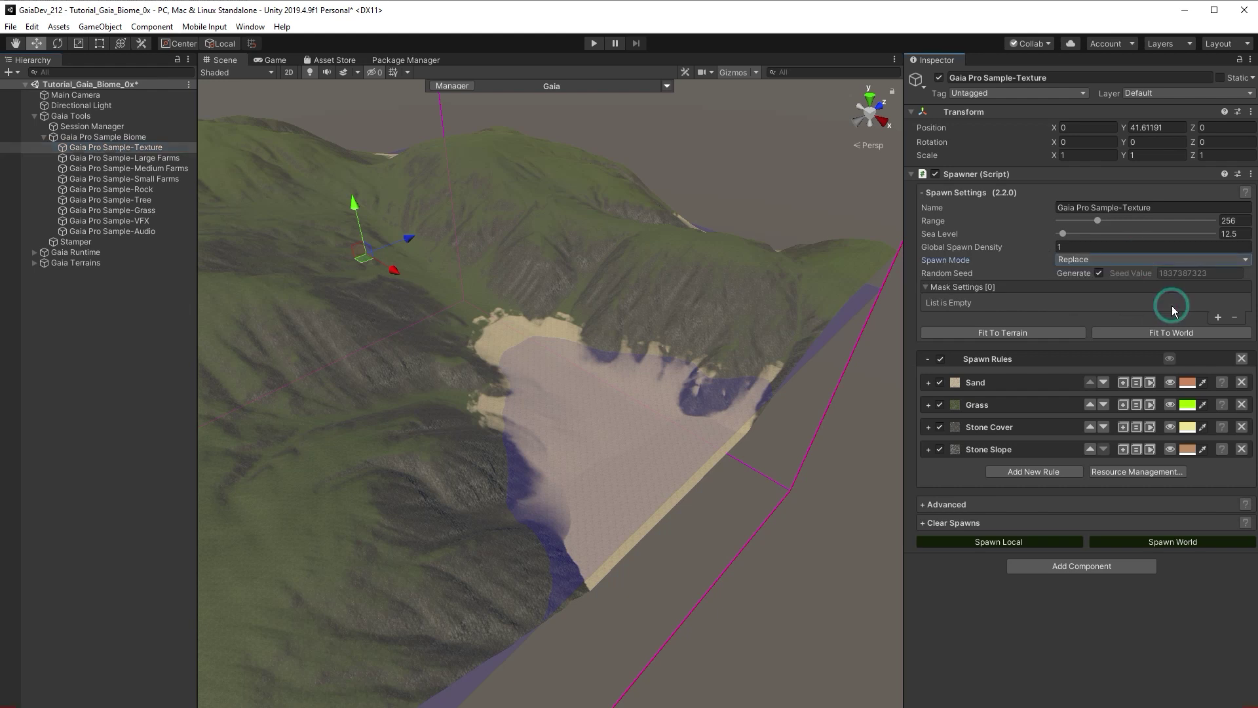
click(1098, 273)
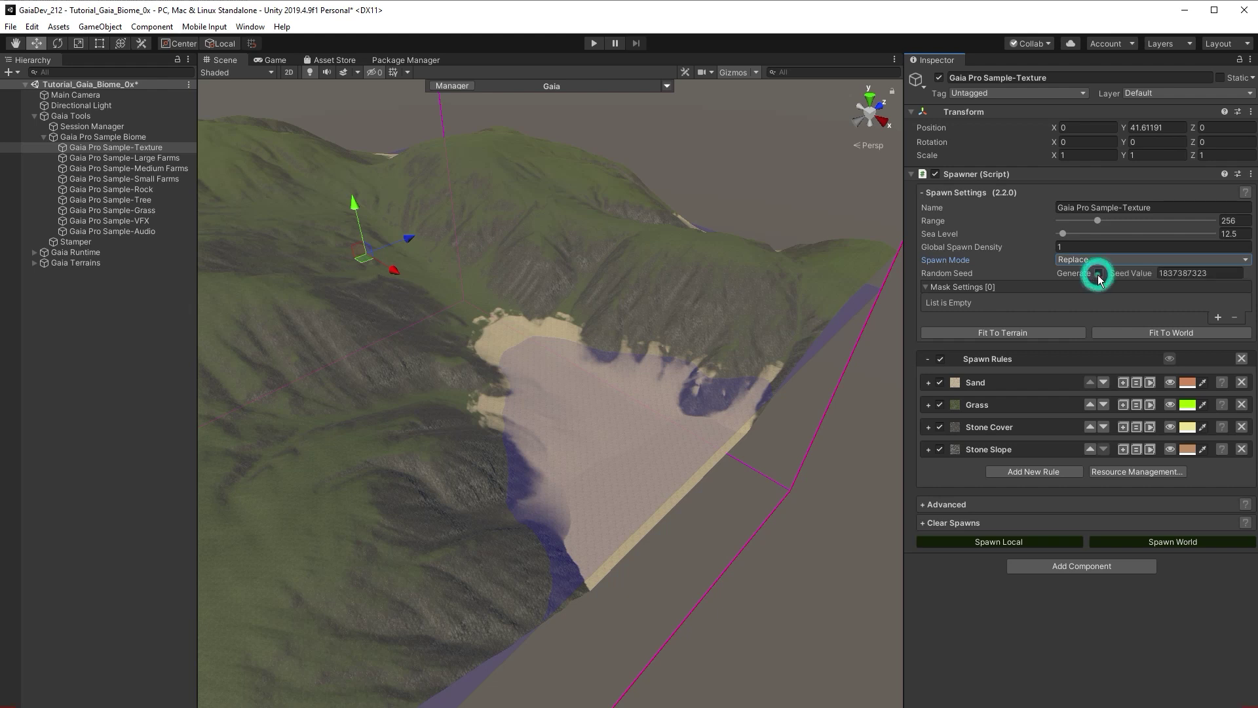
click(1172, 274)
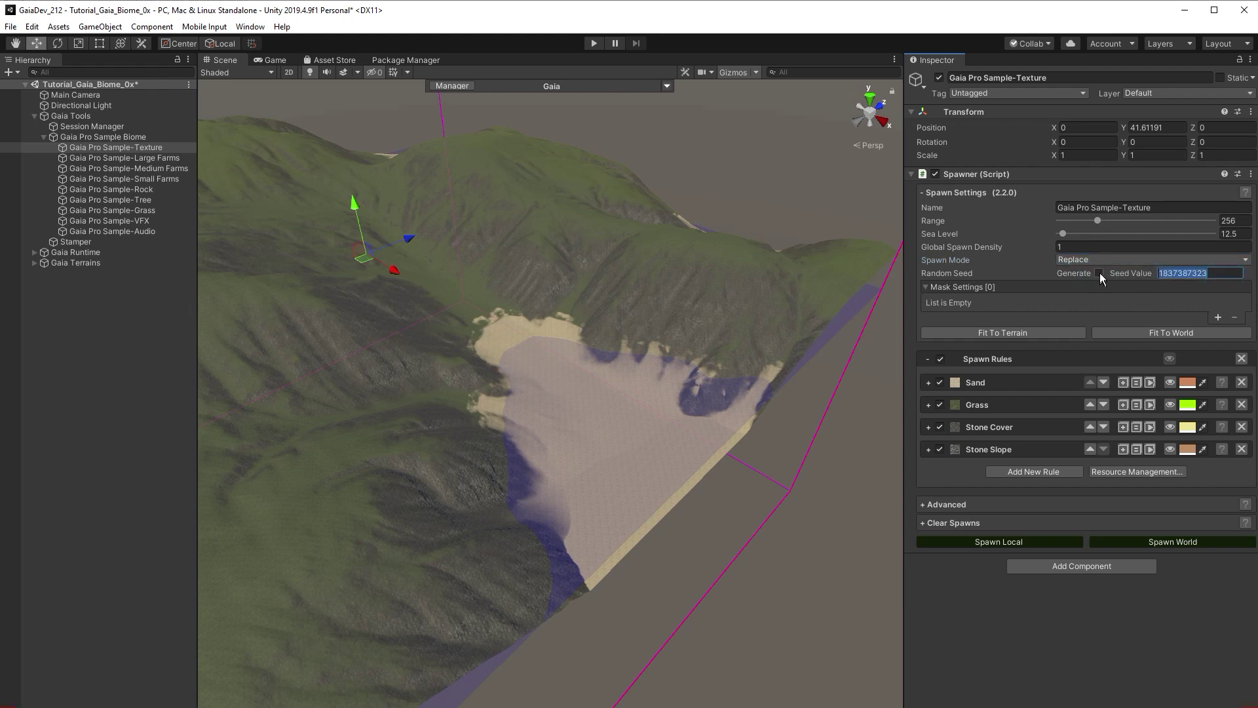
click(1100, 274)
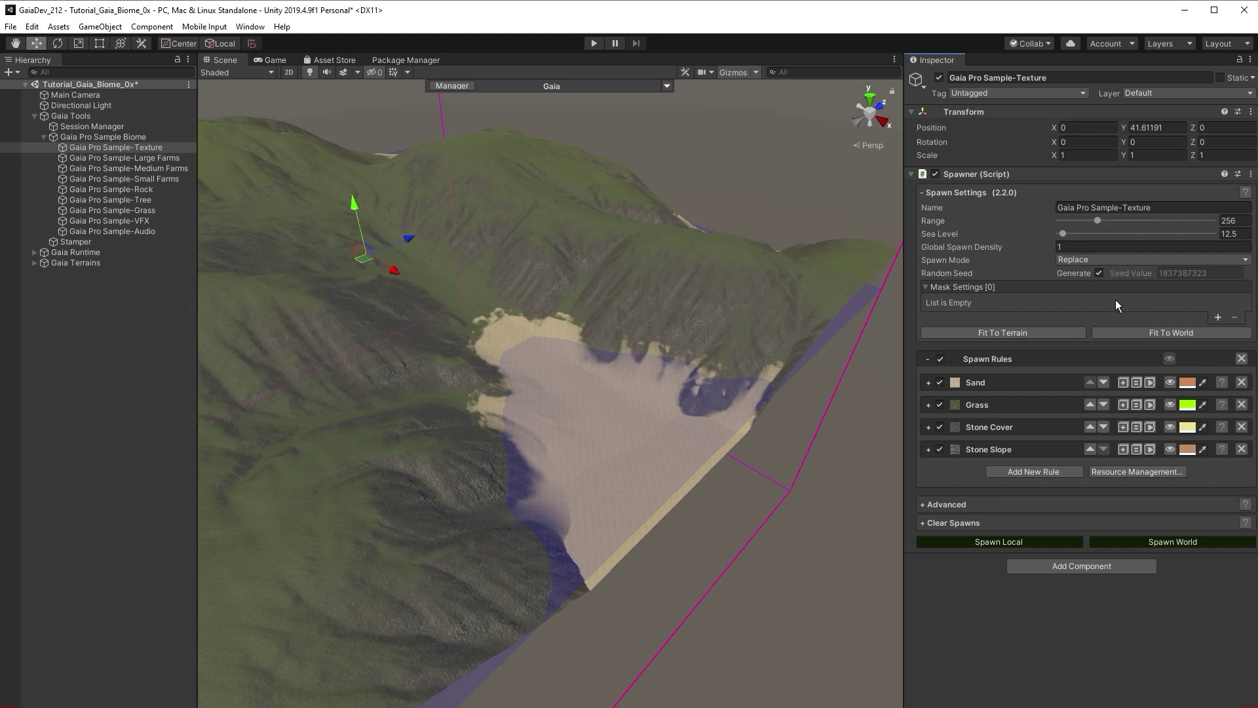
Expand the Sand rule, preview its coverage on the terrain, change its preview colour to red and turn the preview off
click(928, 382)
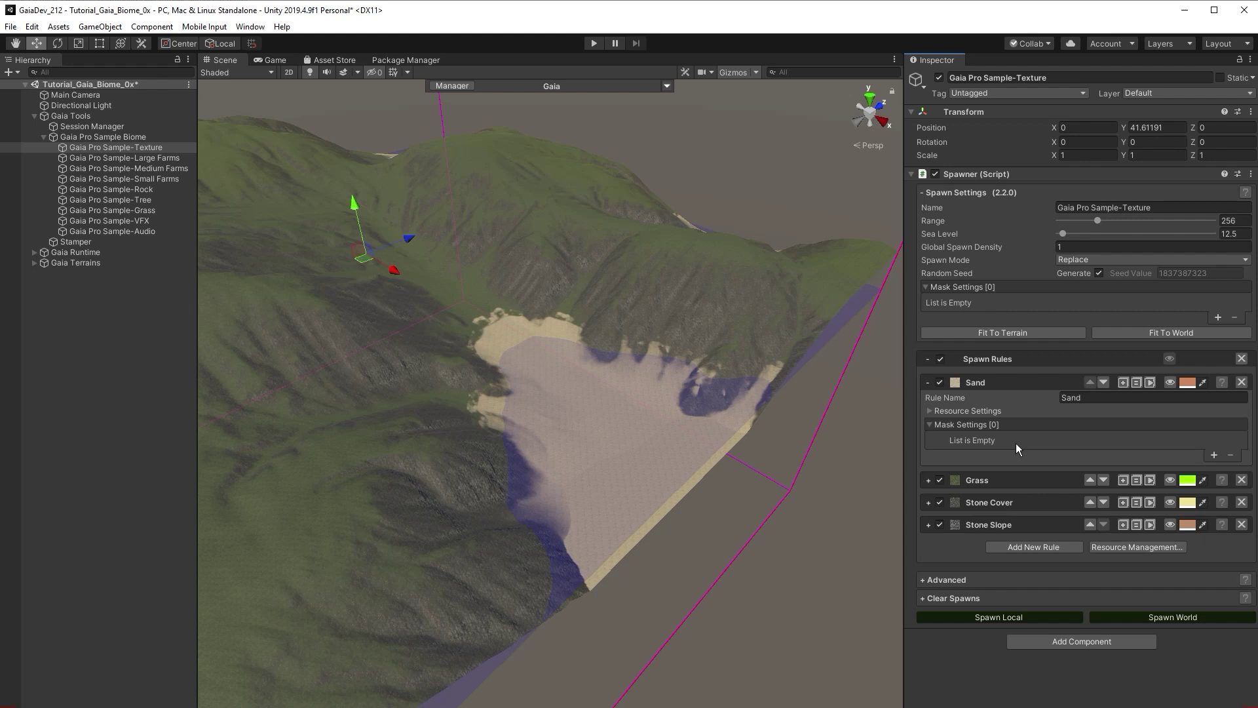
click(1165, 383)
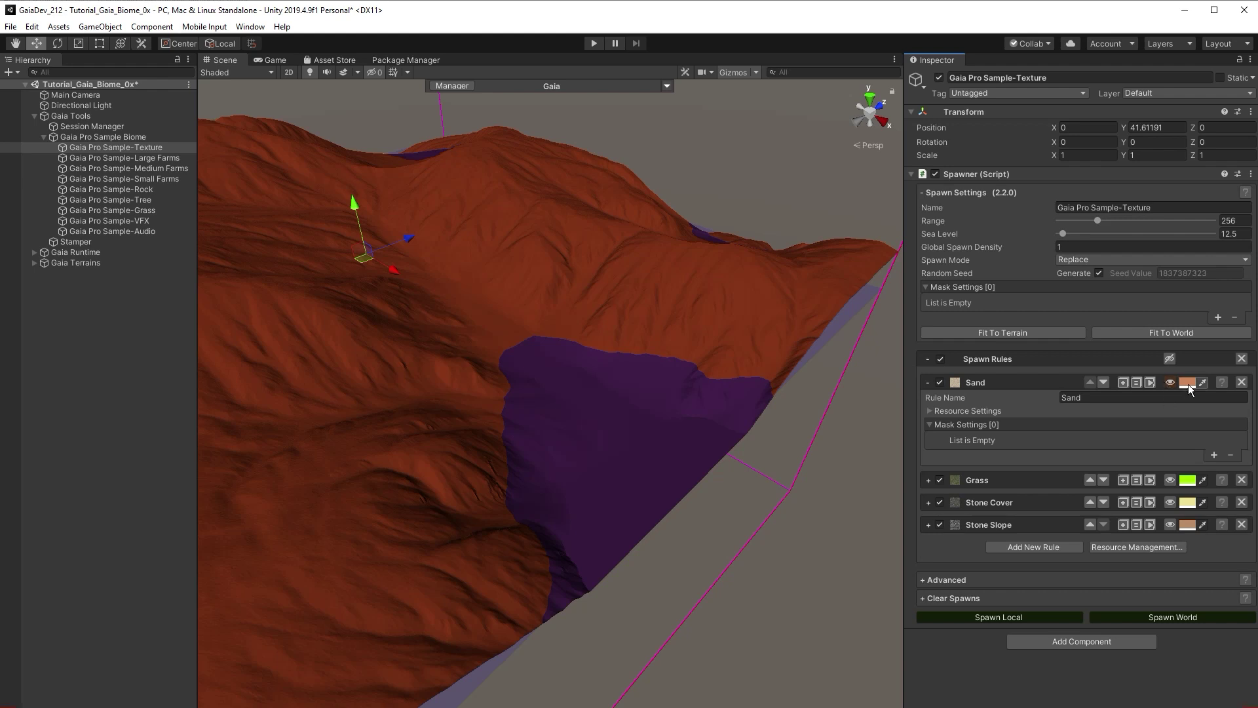
click(1188, 383)
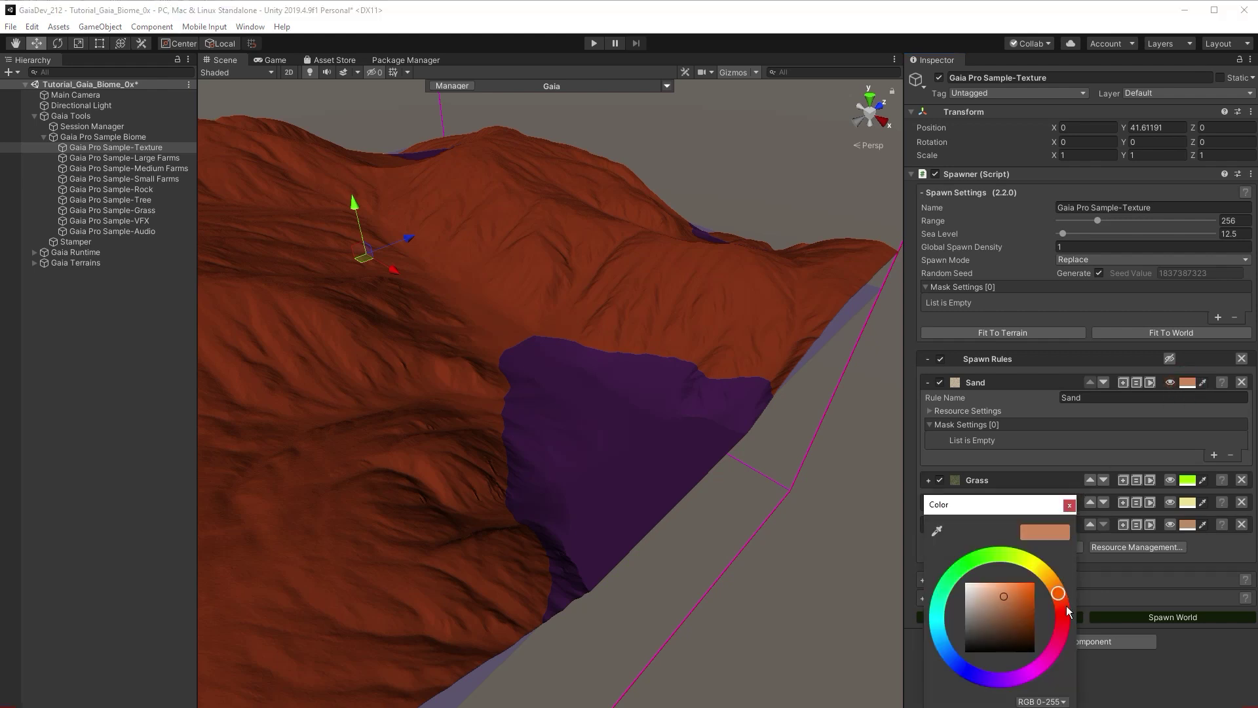
drag(1067, 611, 1064, 620)
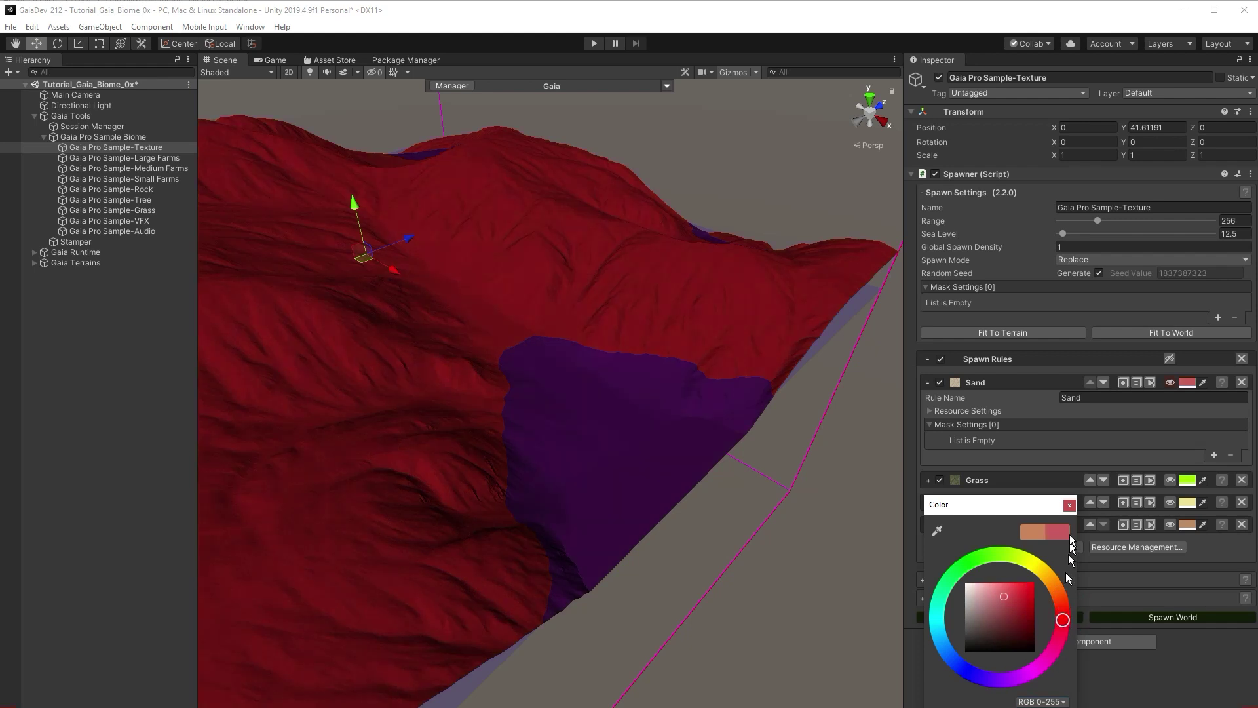
click(1070, 505)
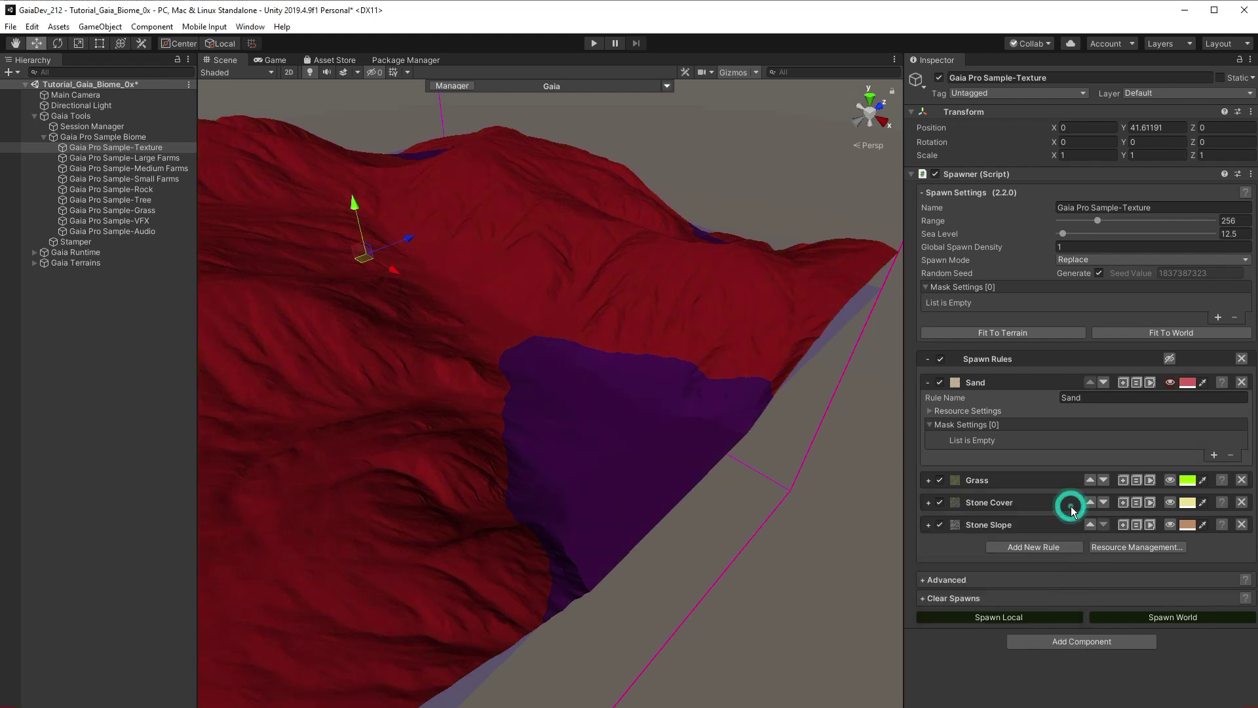
click(1170, 382)
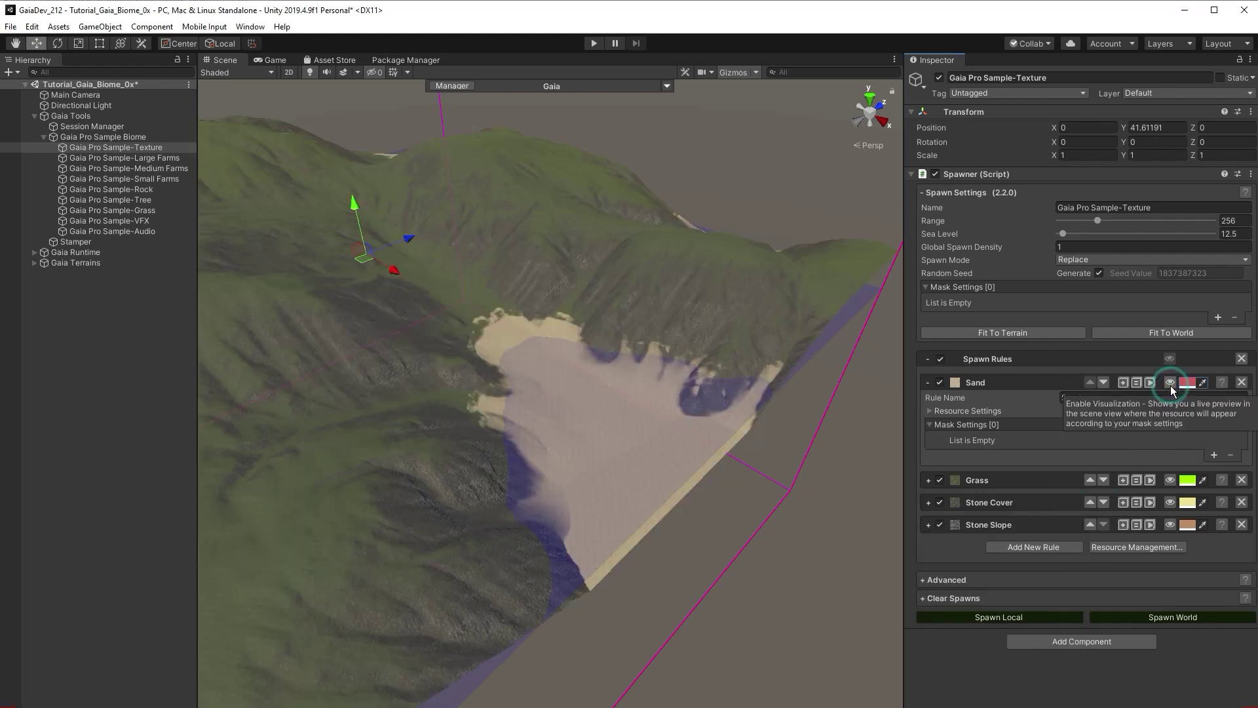
Set the Sand rule's texture Size X and Size Y to 10 in its resource settings and refresh it on the terrain
click(928, 410)
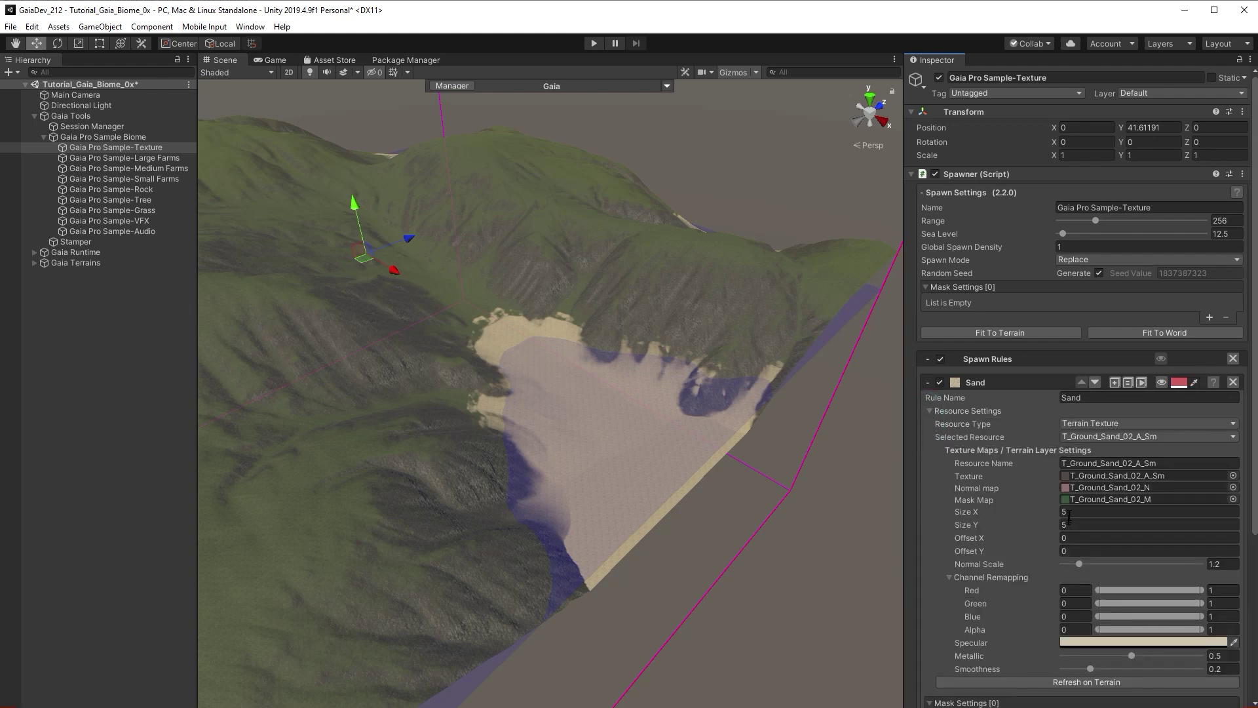
alt+scroll(534, 359, up, 5)
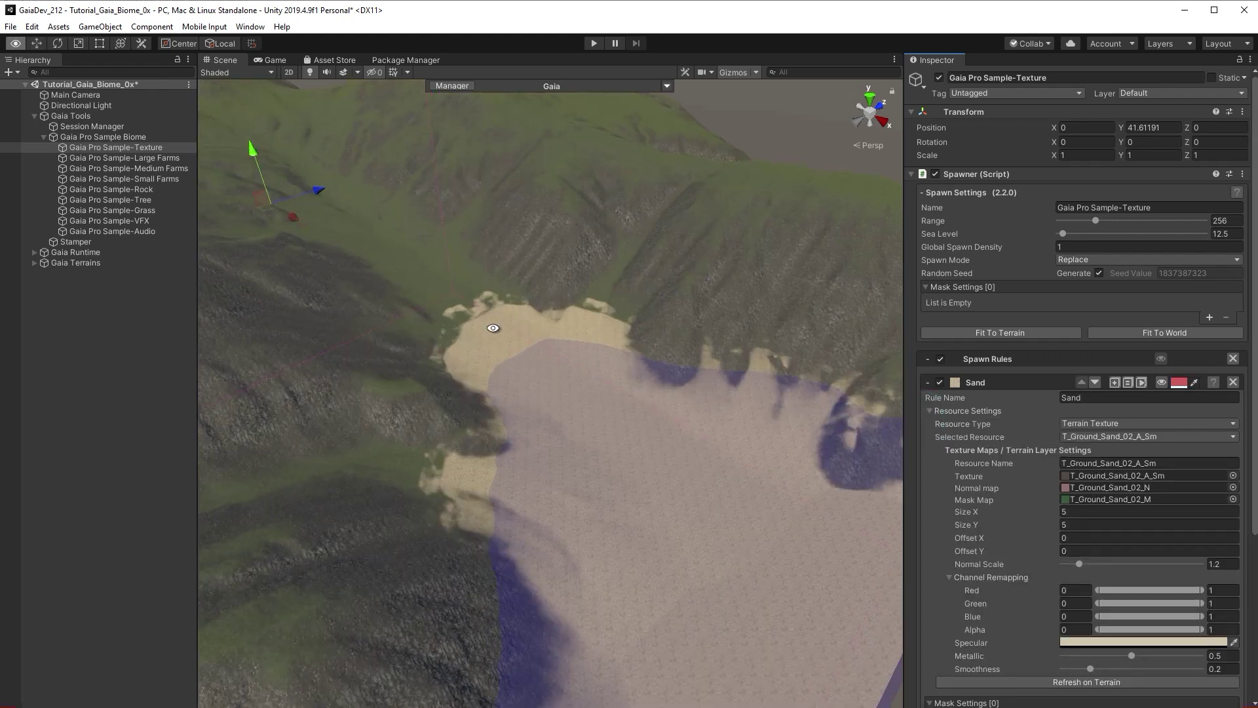
alt+scroll(493, 331, up, 5)
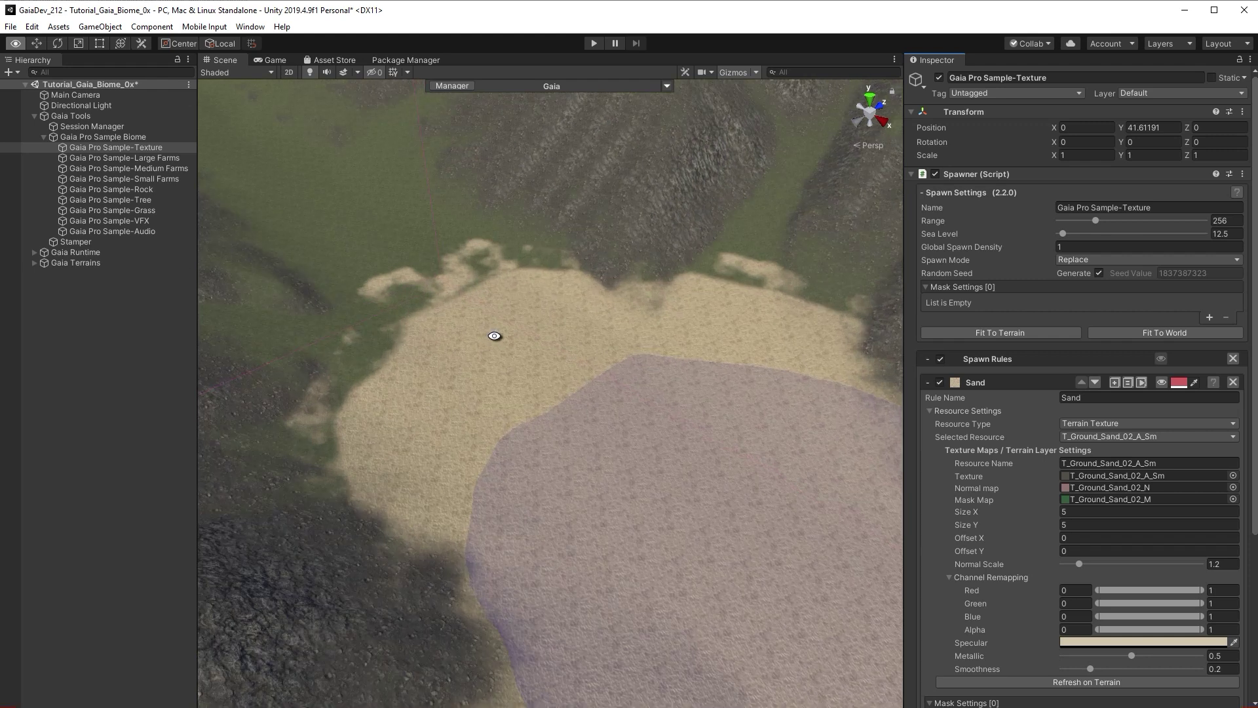
click(1076, 511)
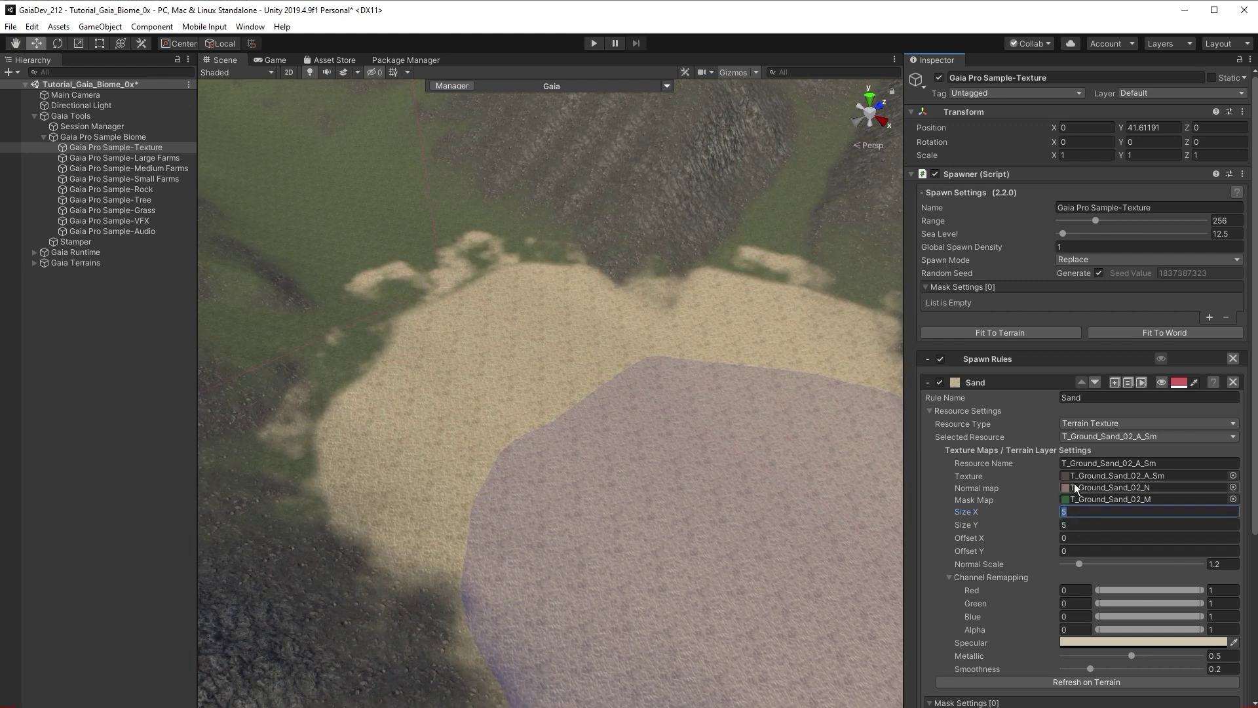
text(10)
key(Tab)
text(10)
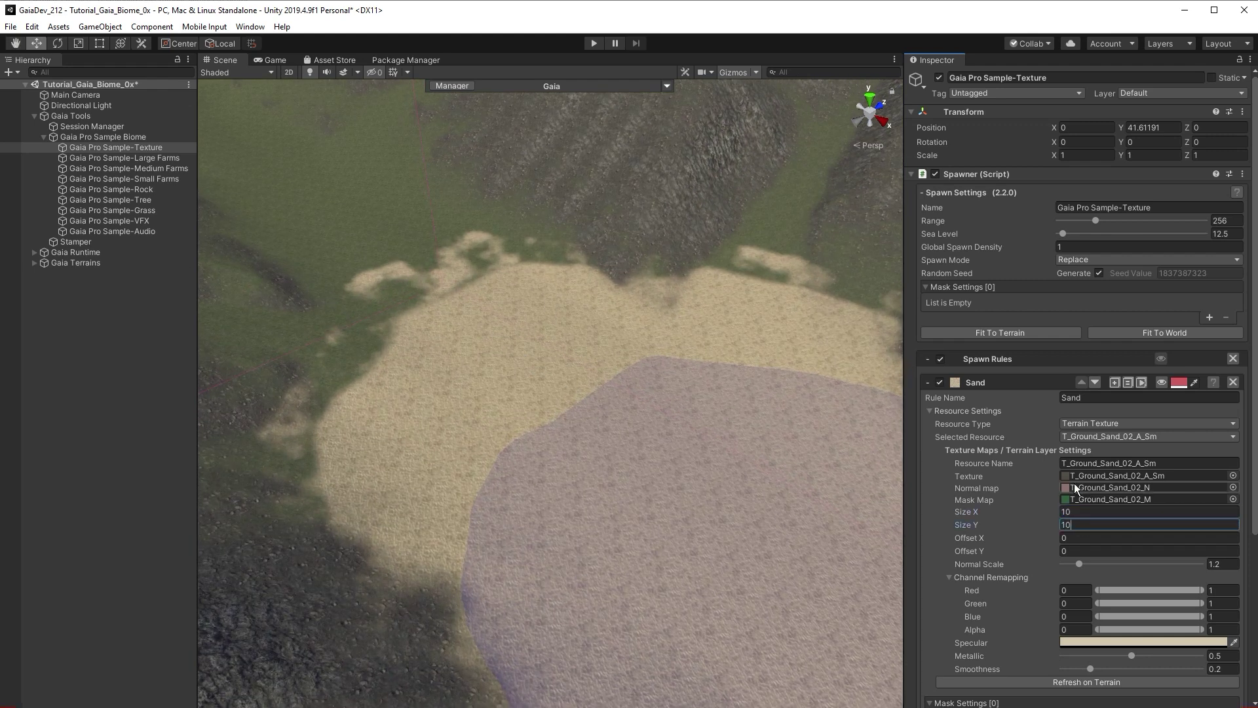
click(1030, 683)
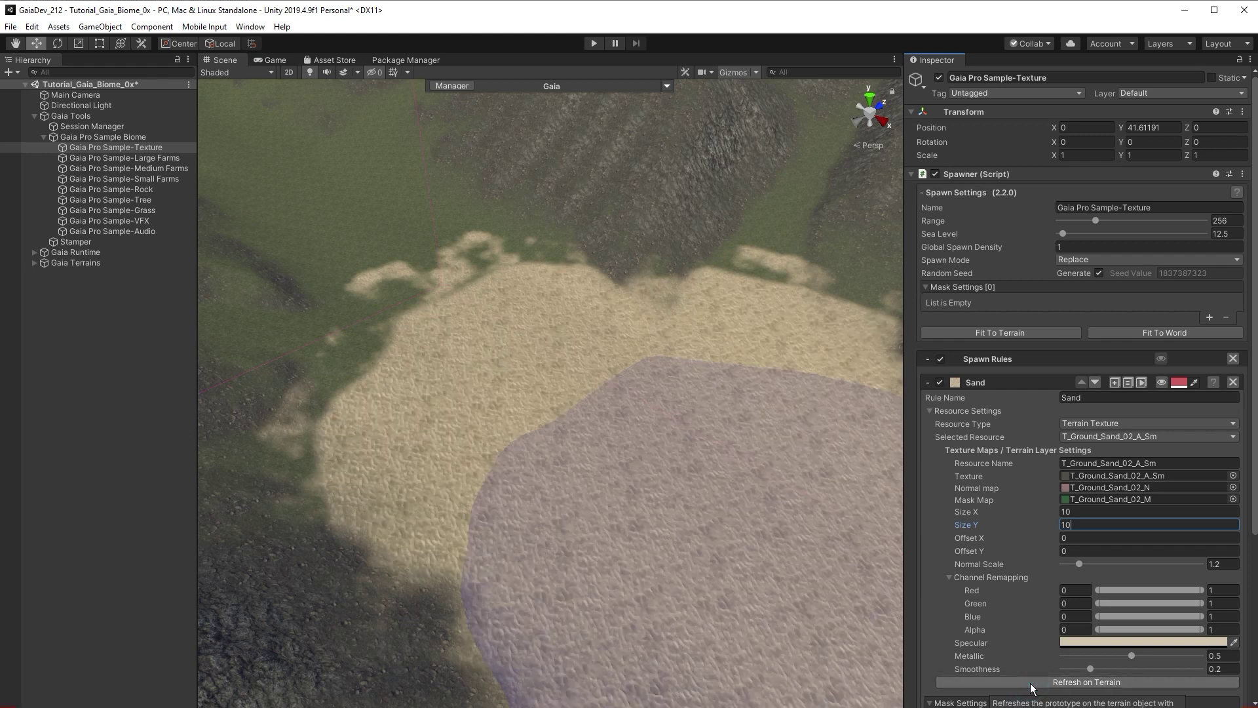
Collapse the Sand rule, expand the Grass rule and preview its coverage across the shoreline and hills
click(927, 383)
click(928, 405)
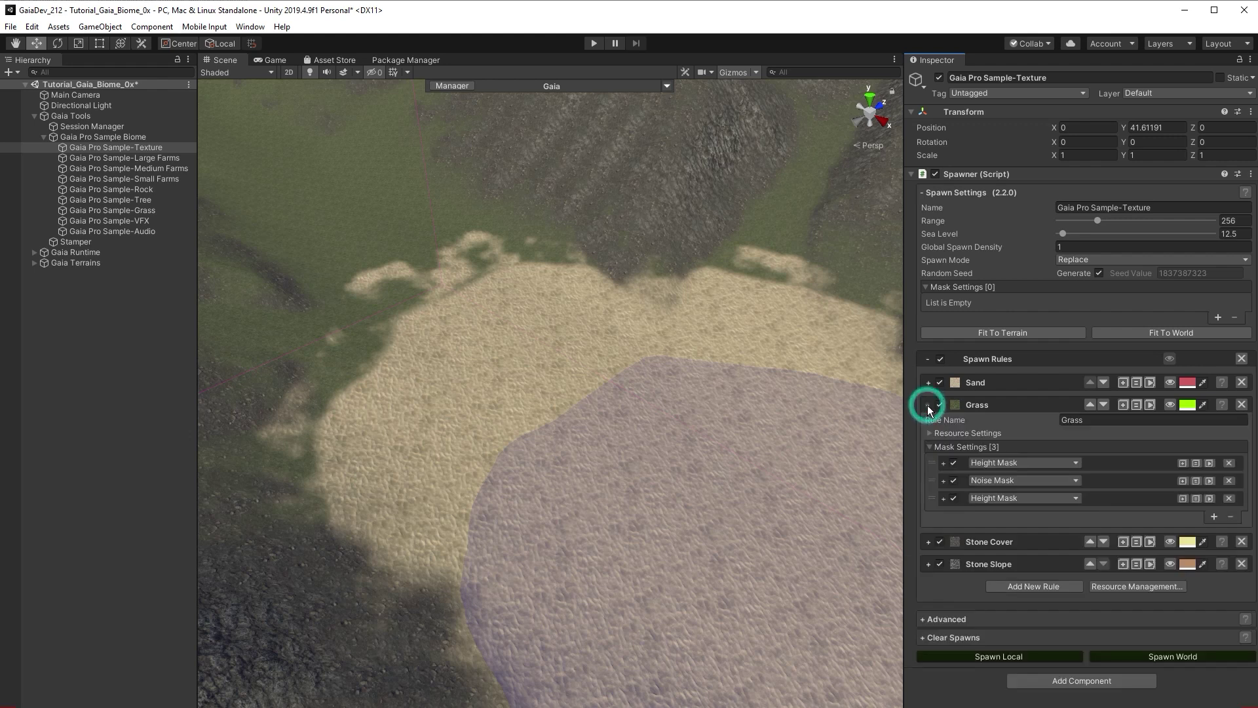
click(1168, 403)
scroll(717, 415, down, 5)
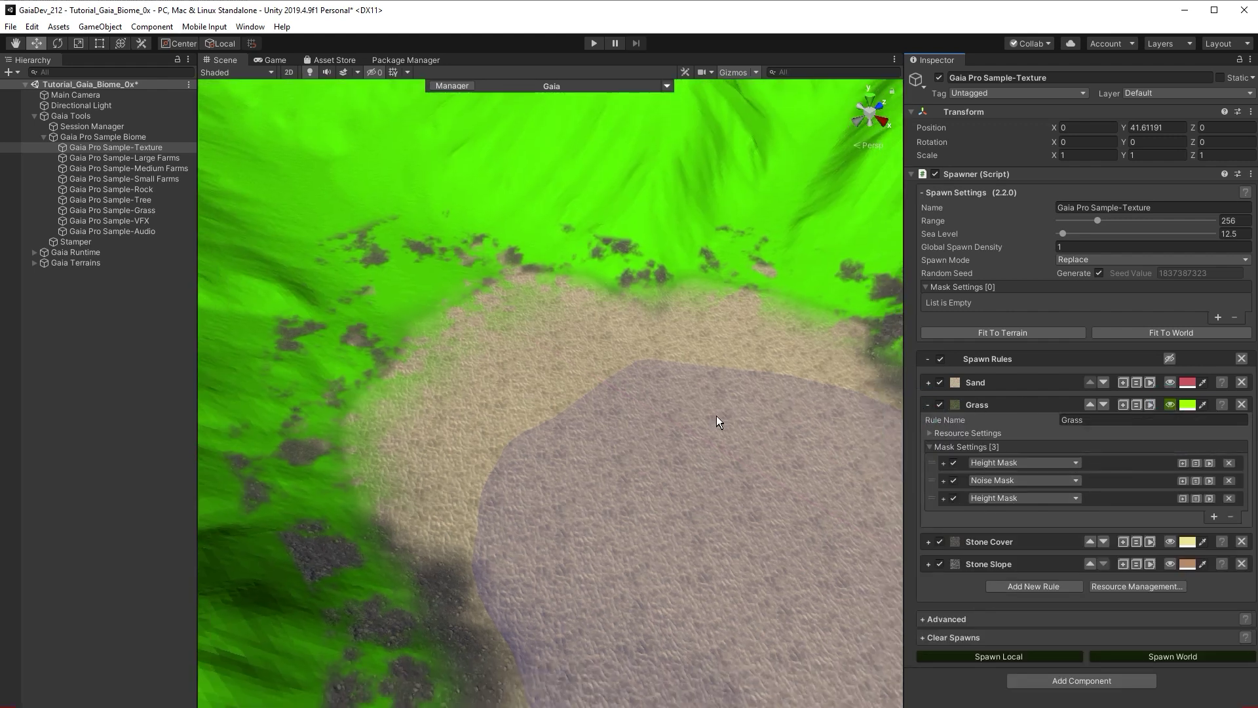
scroll(717, 417, down, 3)
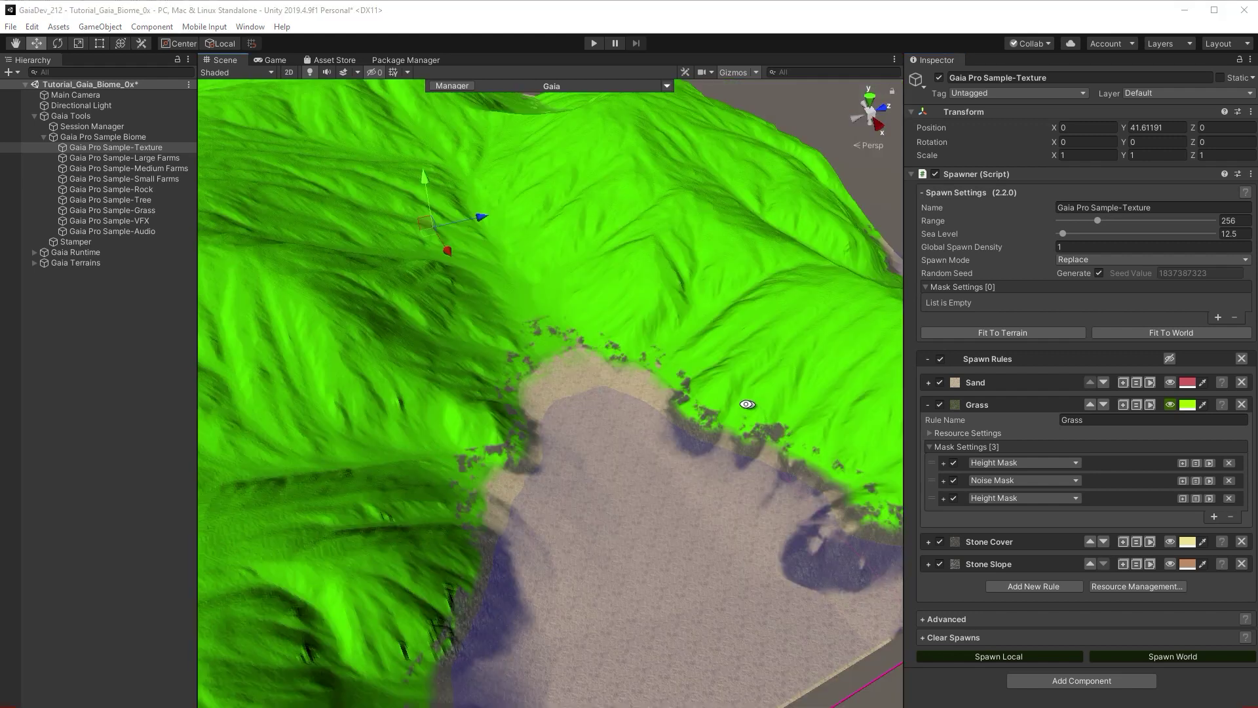
alt+drag(745, 405, 780, 453)
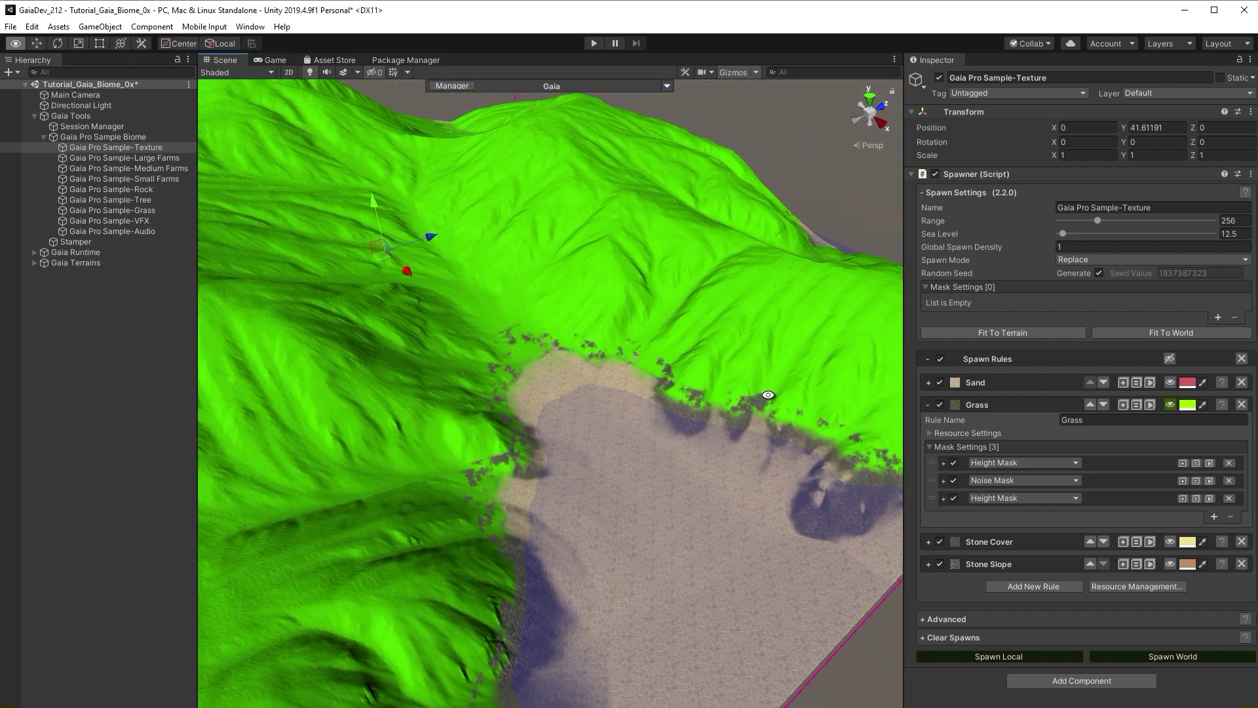
Delete the Grass rule's second height mask and its noise mask, and expand the remaining height mask
click(1229, 498)
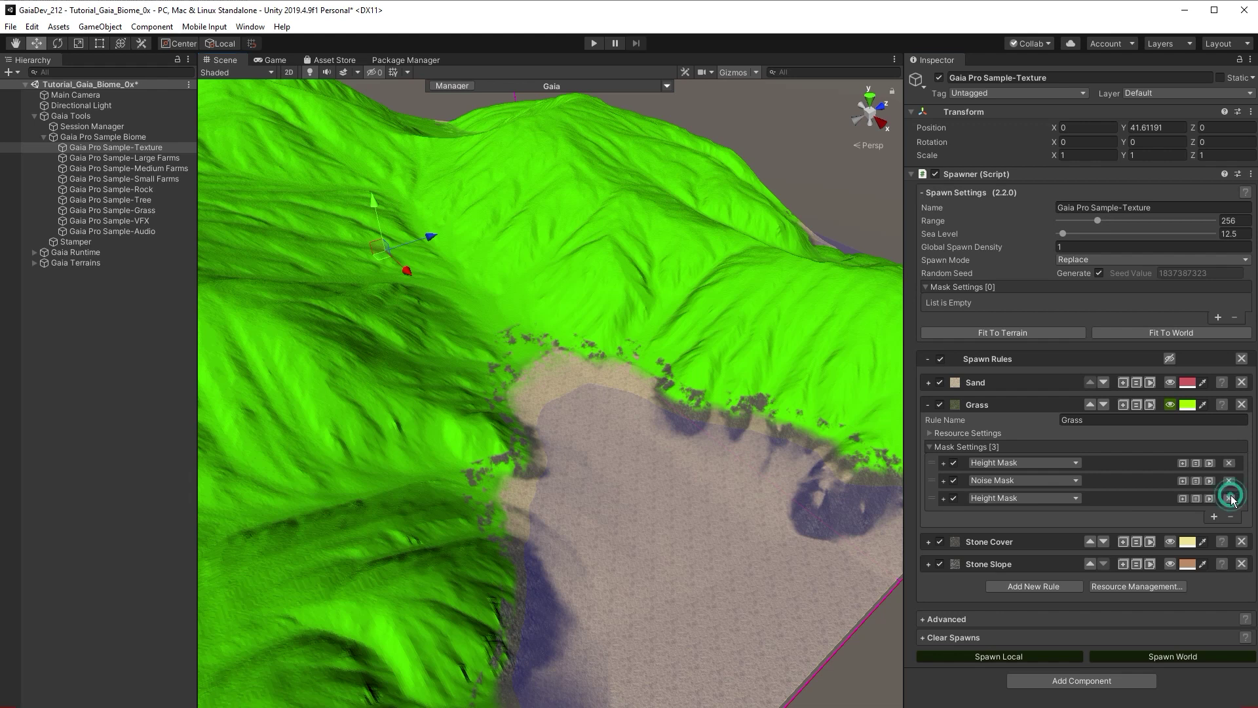
click(1229, 480)
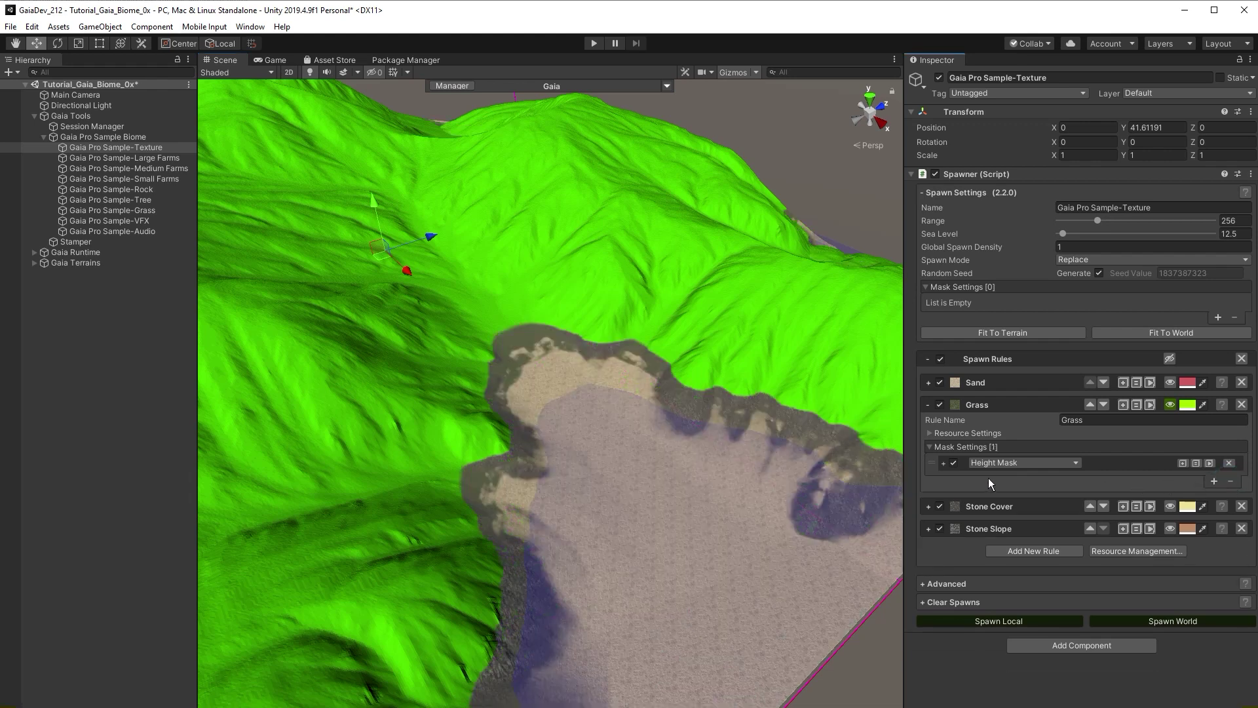
click(944, 463)
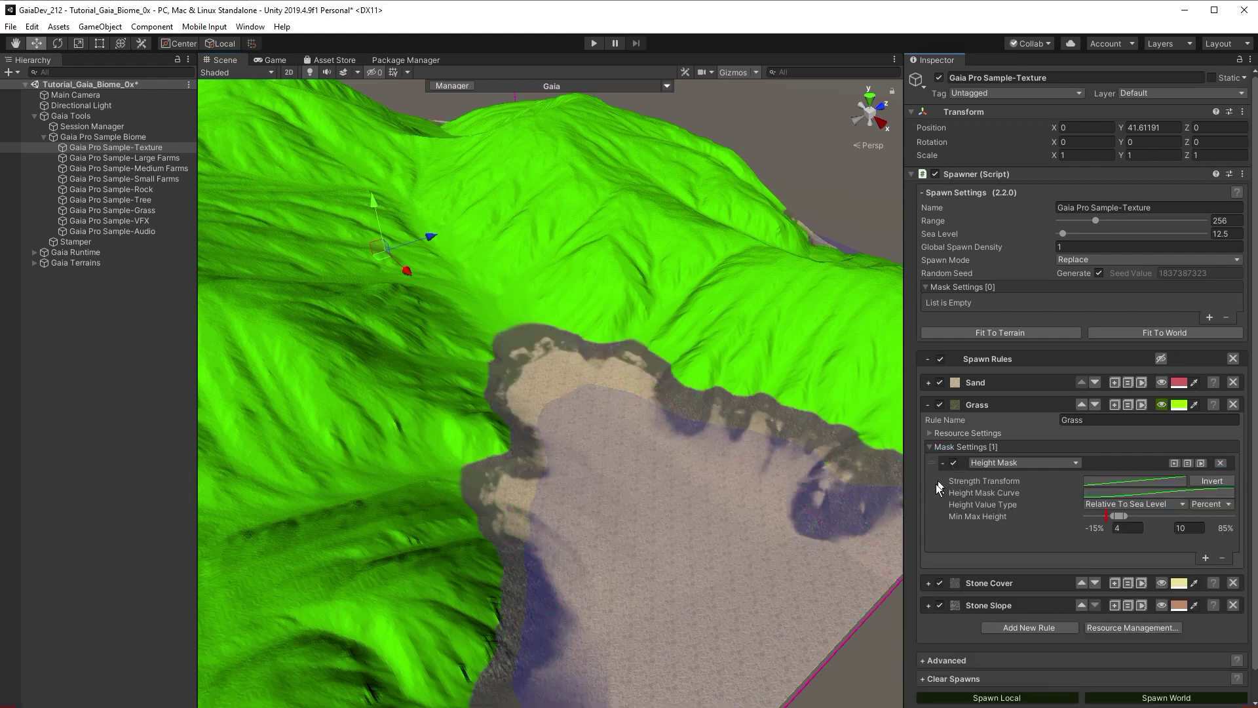
Review the Grass height mask's height value type, unit options and minimum and maximum height settings
click(1120, 503)
click(1032, 502)
click(1205, 506)
click(1226, 533)
click(1189, 529)
click(1040, 545)
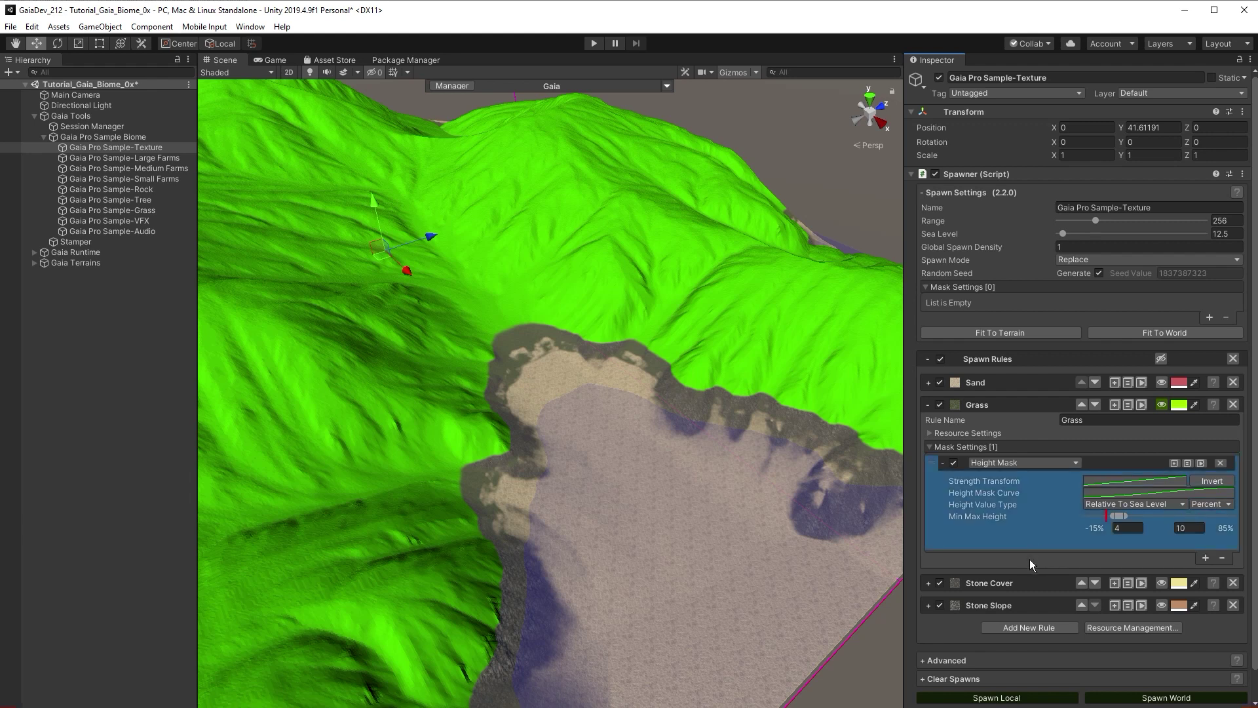
click(1030, 563)
Add a second mask to the Grass rule and make it a Noise Mask
click(1205, 558)
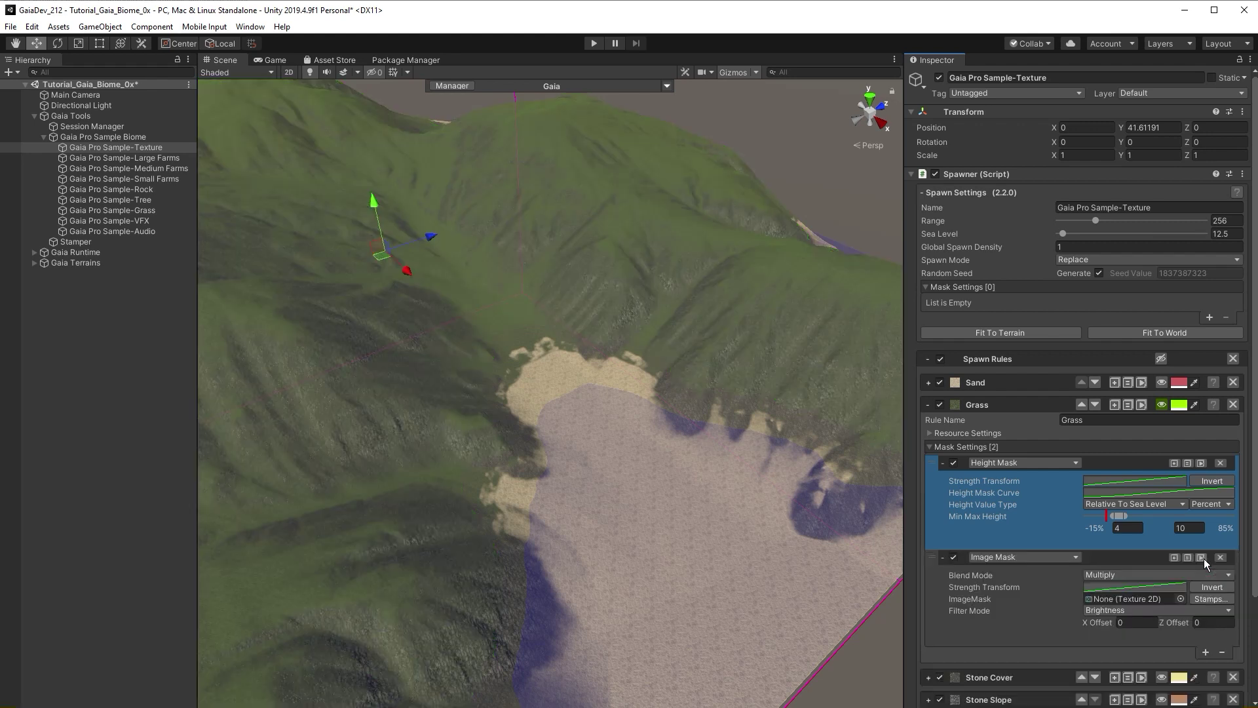
scroll(933, 589, down, 3)
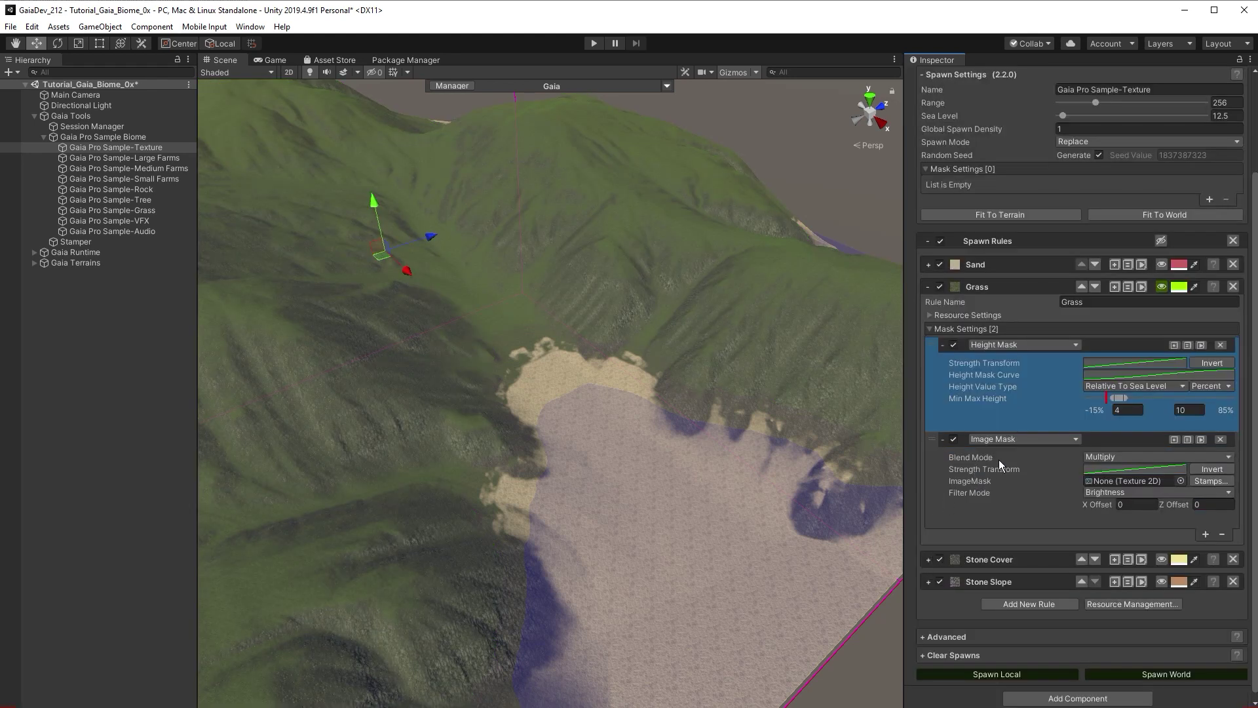
click(1013, 444)
click(1005, 517)
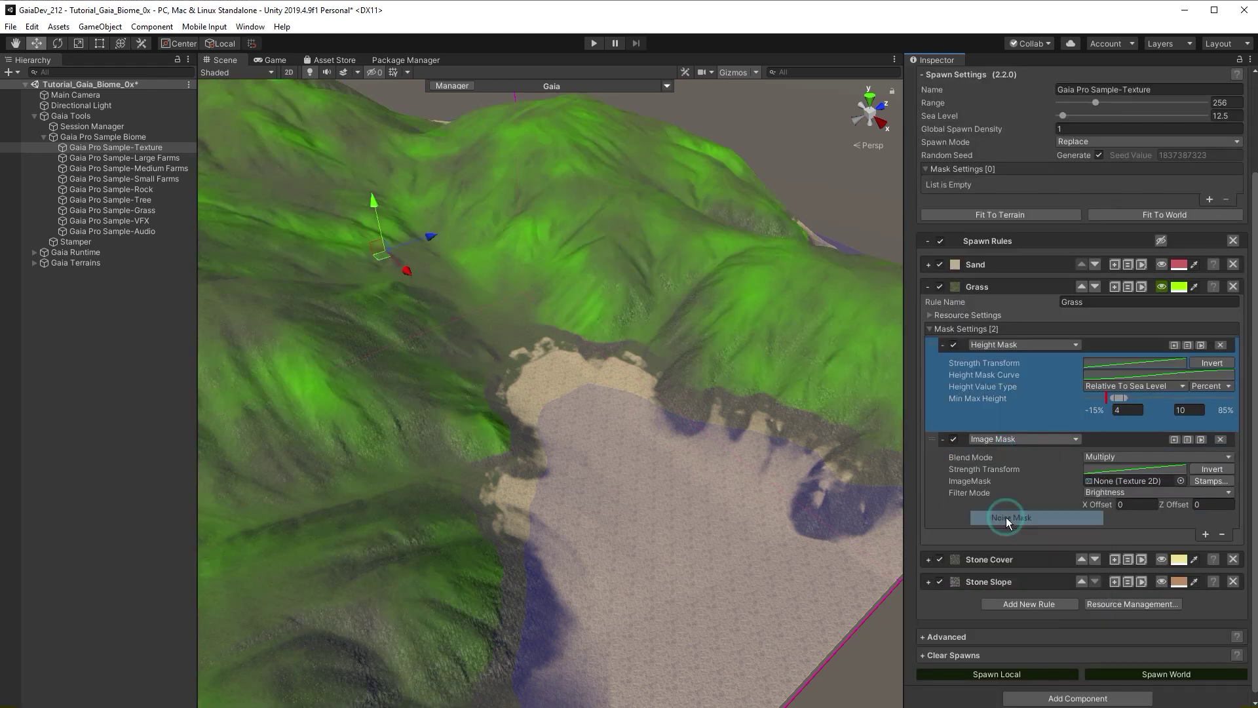
scroll(928, 521, down, 3)
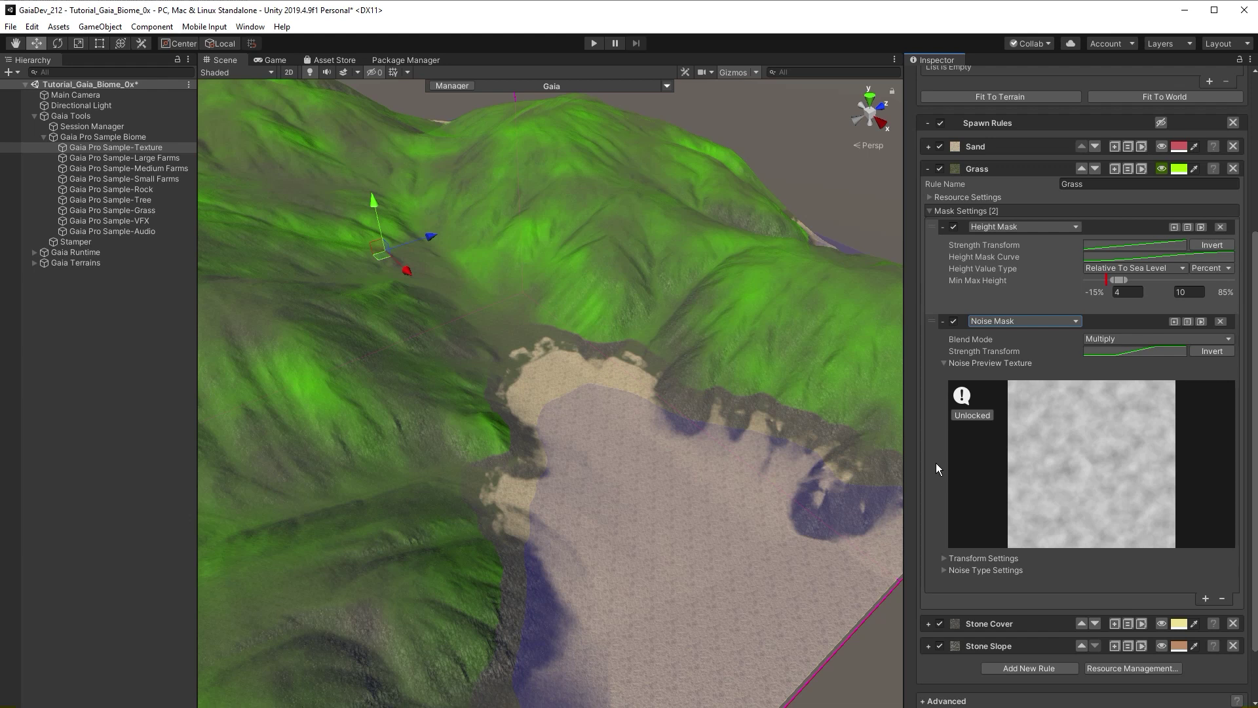
Try the Greater Than, Smaller Than, Add and Subtract blend modes on the Grass rule's noise mask
click(1107, 337)
click(1127, 371)
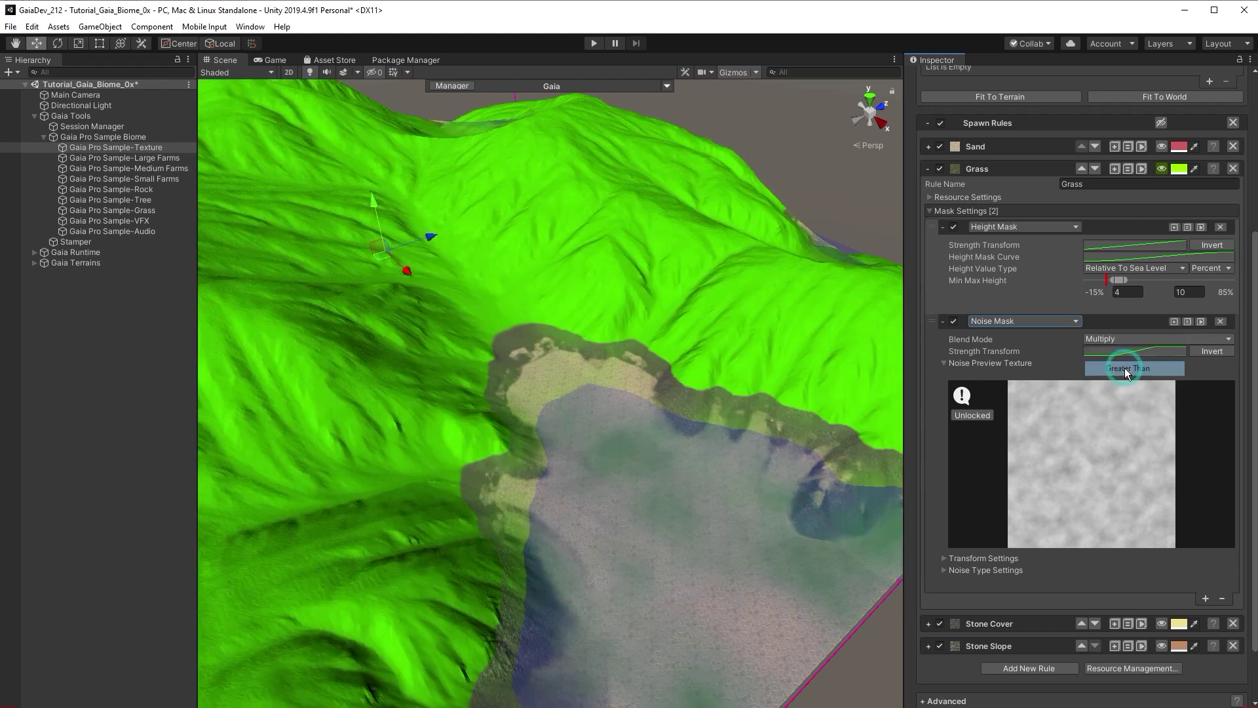
click(1126, 339)
click(1127, 386)
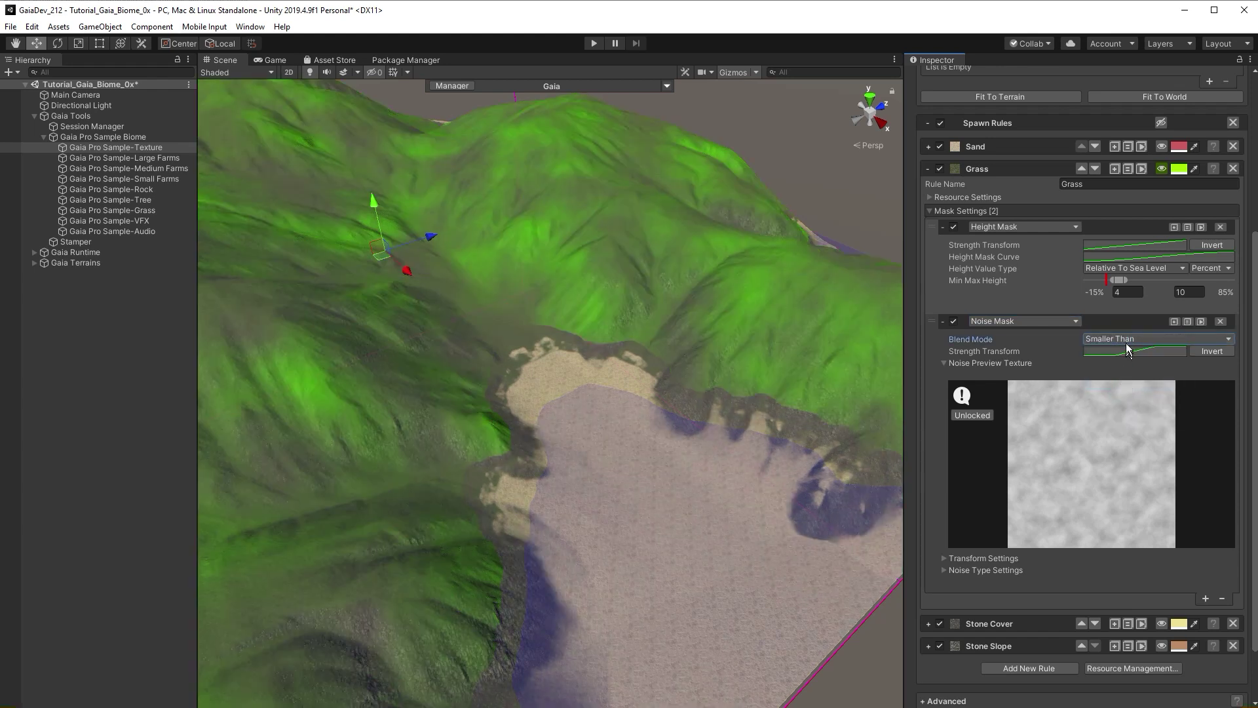
click(1126, 340)
click(1129, 395)
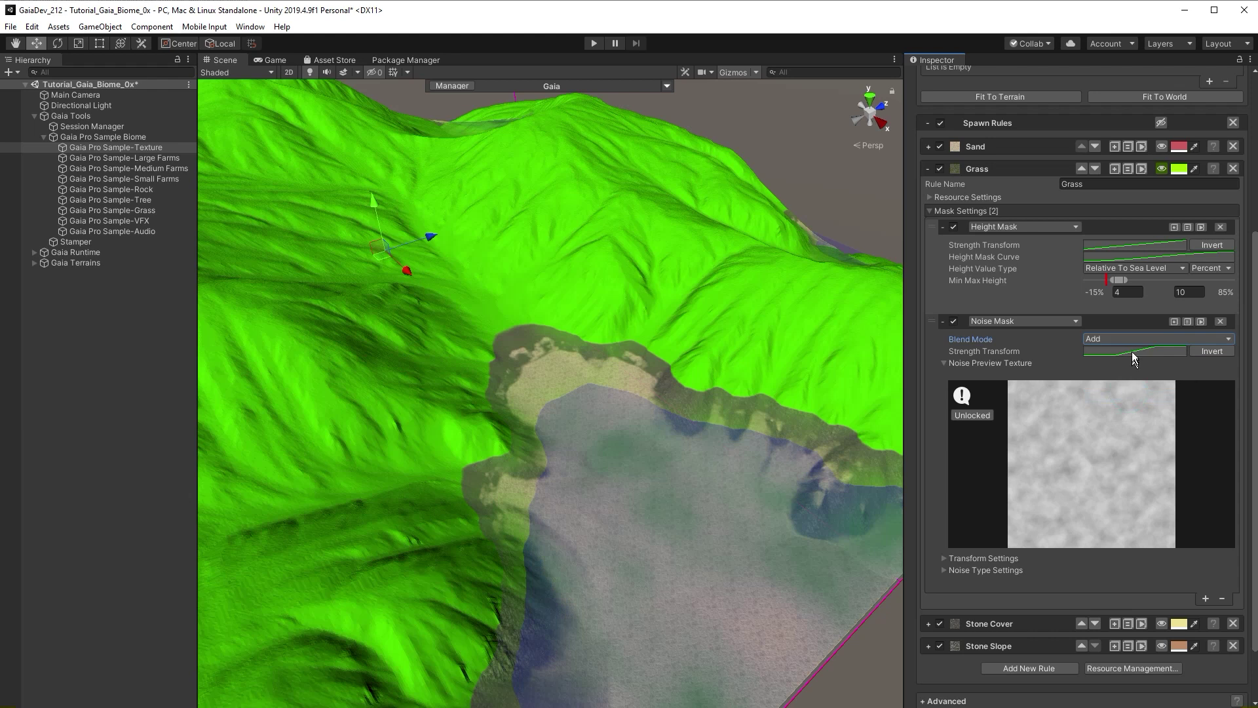
click(1133, 339)
click(1138, 410)
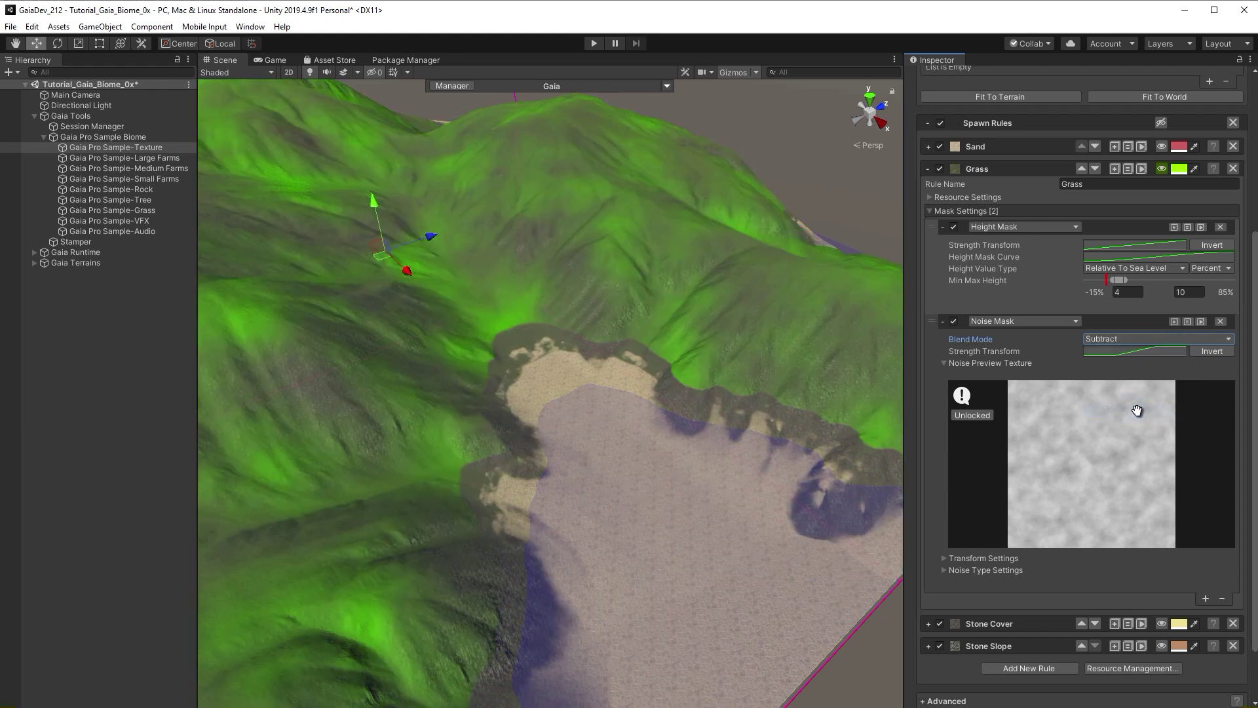
Return the noise mask's blend mode to Multiply, and invert its strength transform and back
click(1131, 340)
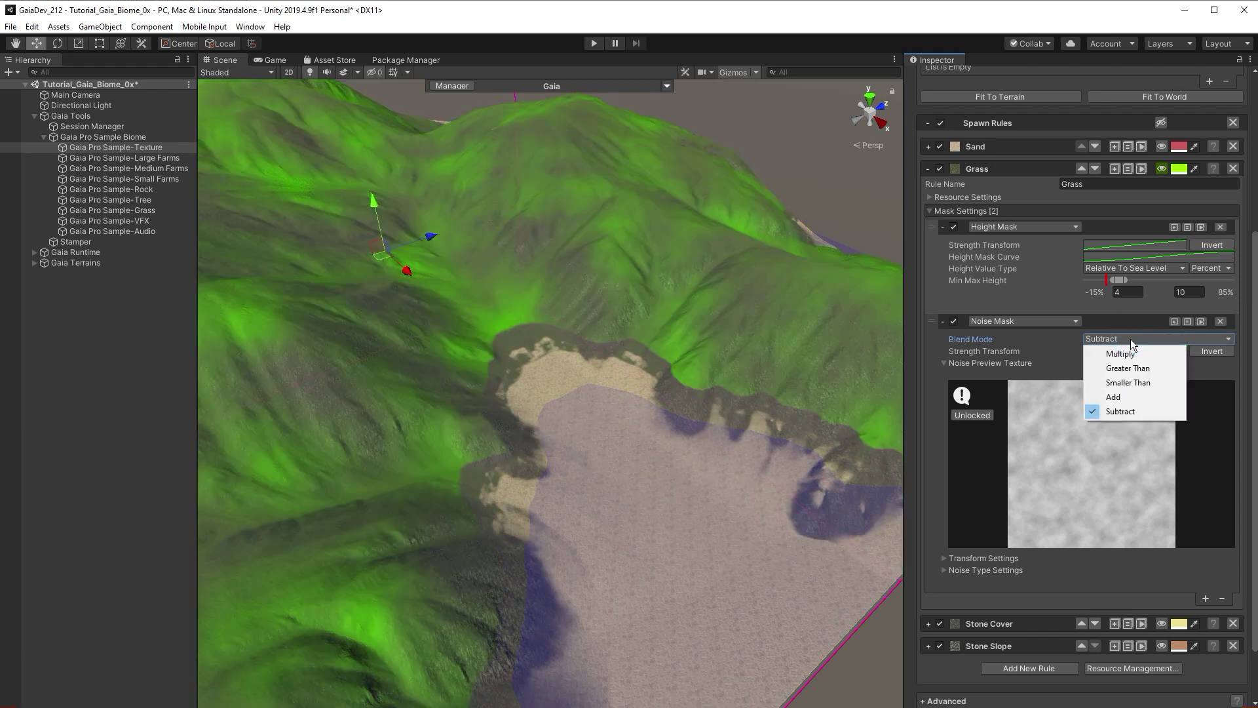
click(1126, 355)
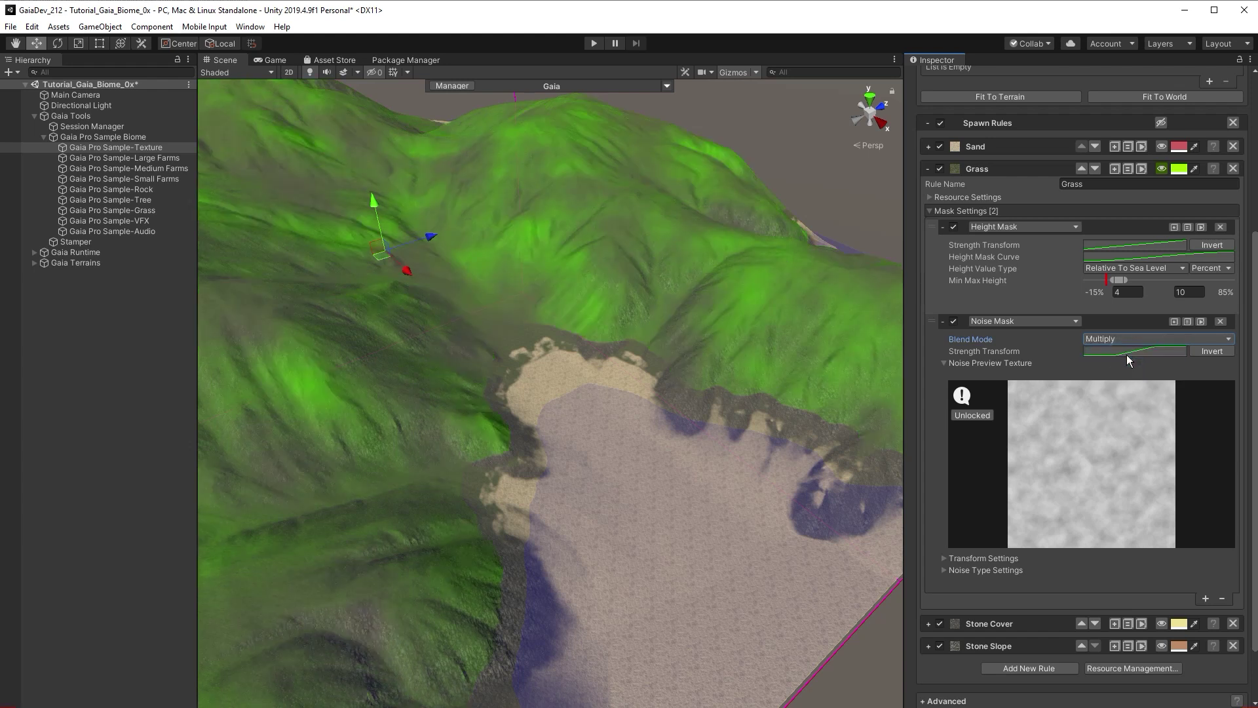
click(1210, 352)
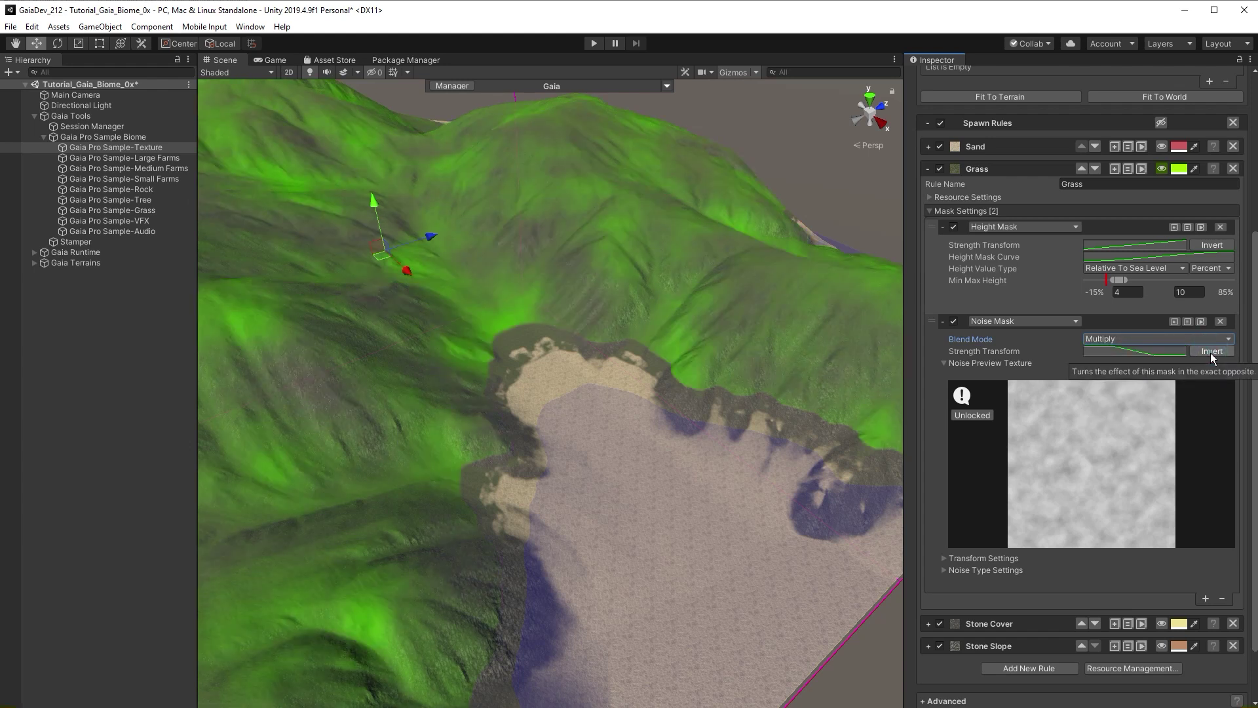
click(1209, 353)
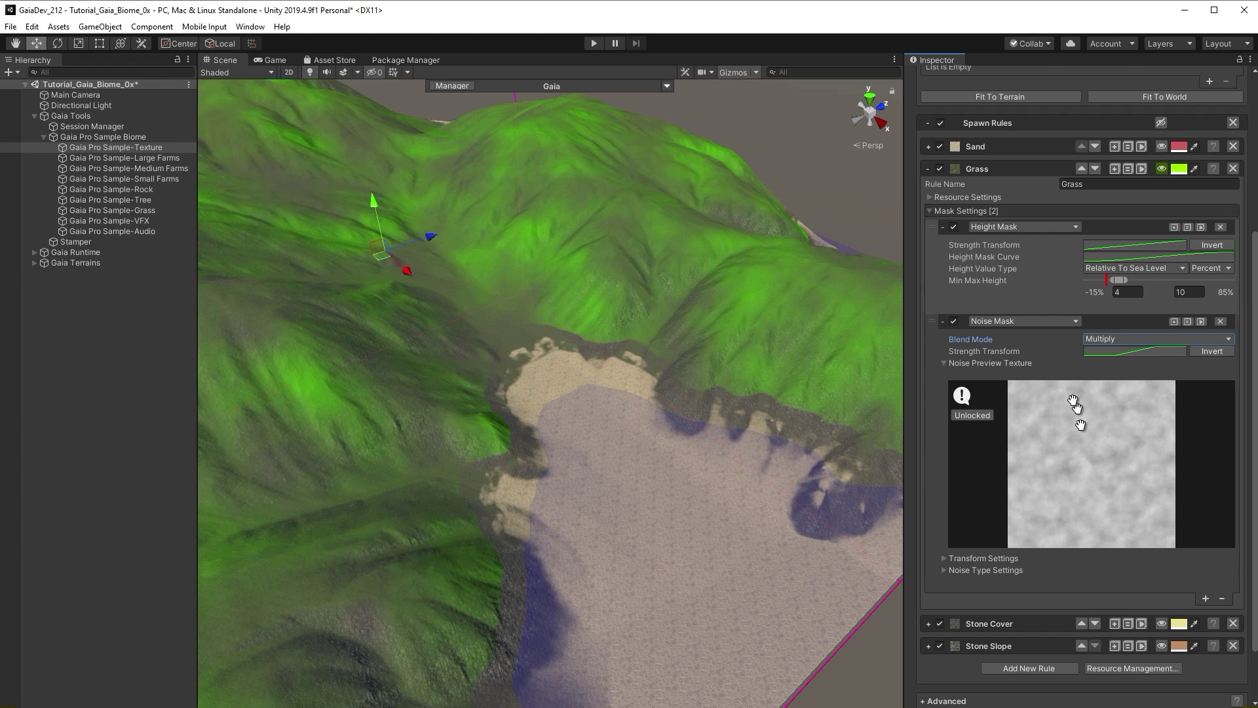
Set the noise mask's blend mode to Add and expand its noise type settings
click(1106, 340)
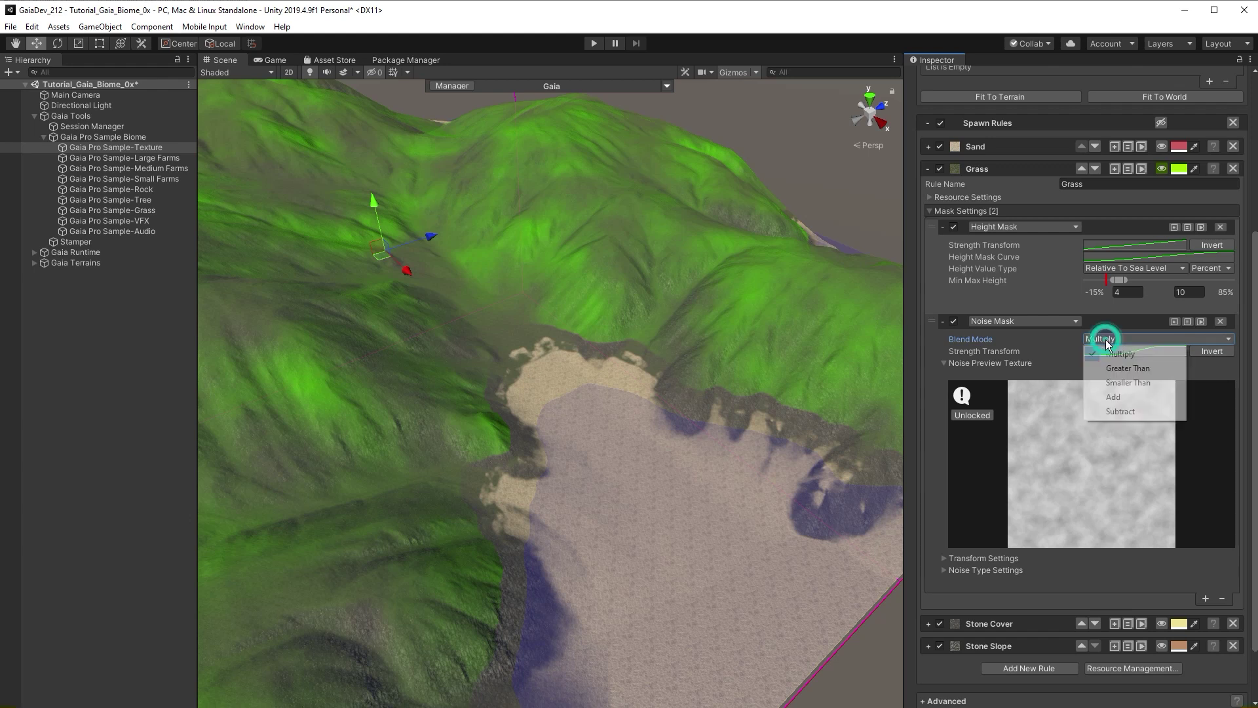
click(1108, 395)
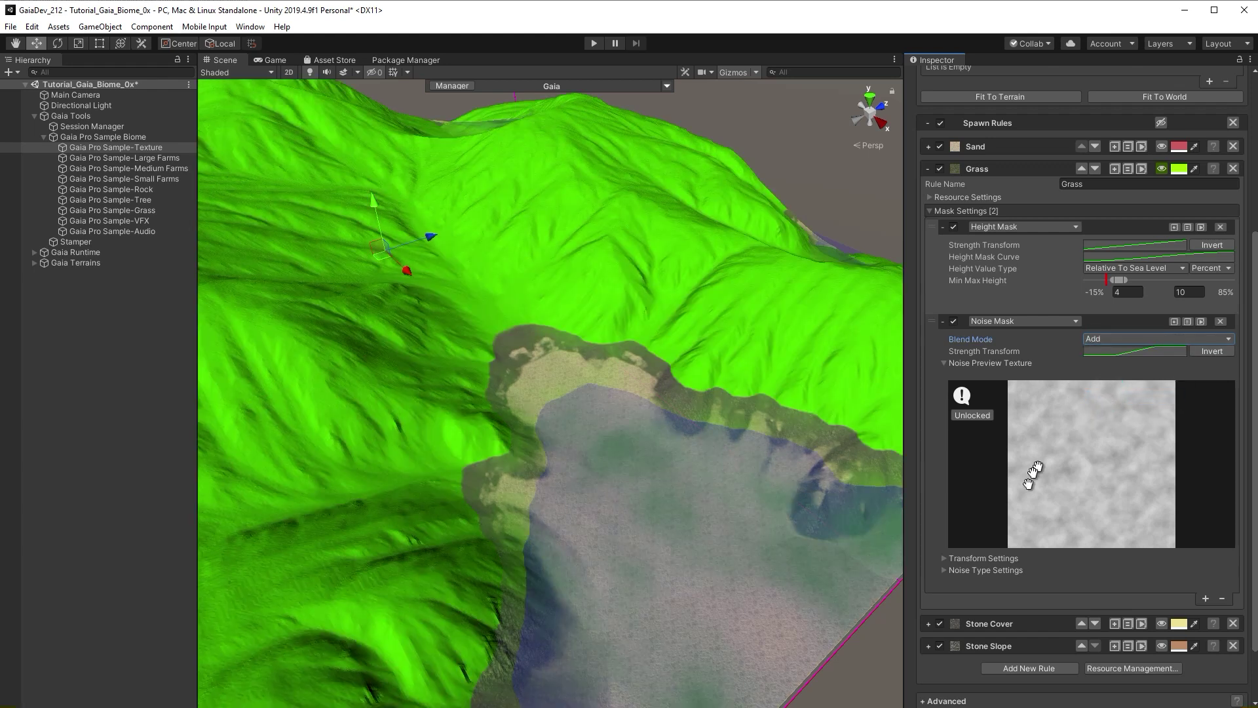
click(943, 569)
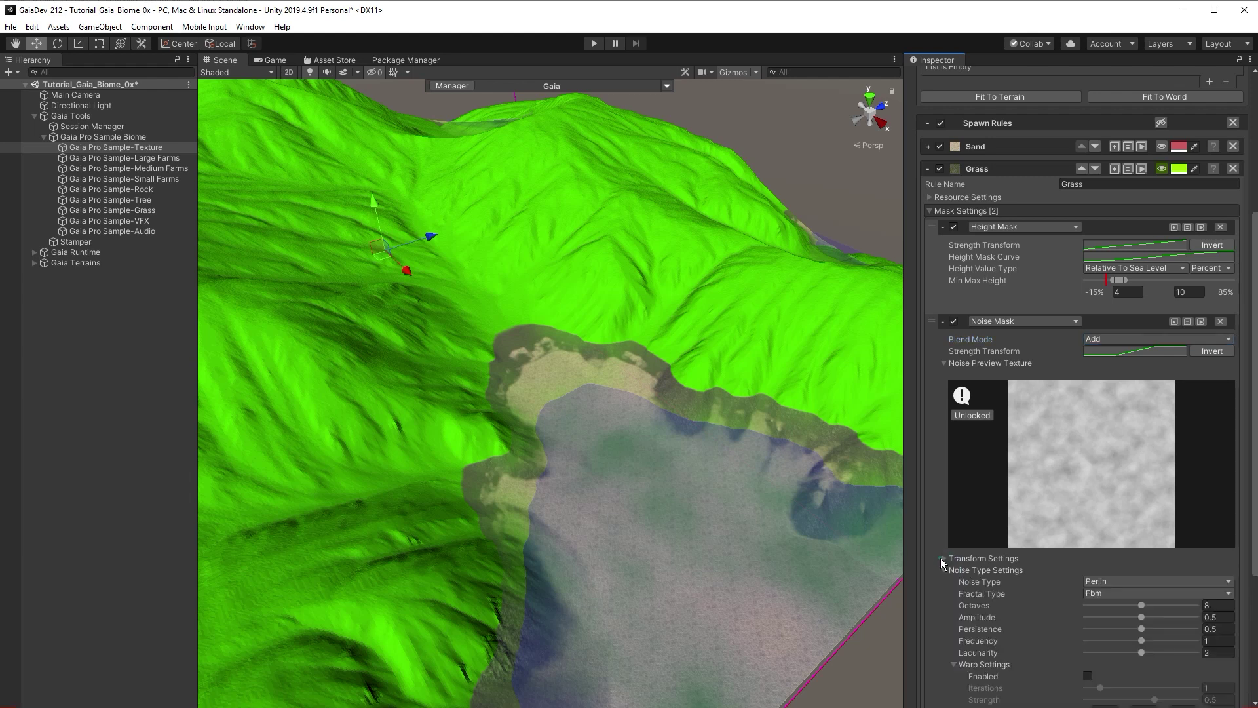
Expand the Grass noise mask's transform settings and set its noise type to Voronoi
click(941, 558)
scroll(926, 513, down, 3)
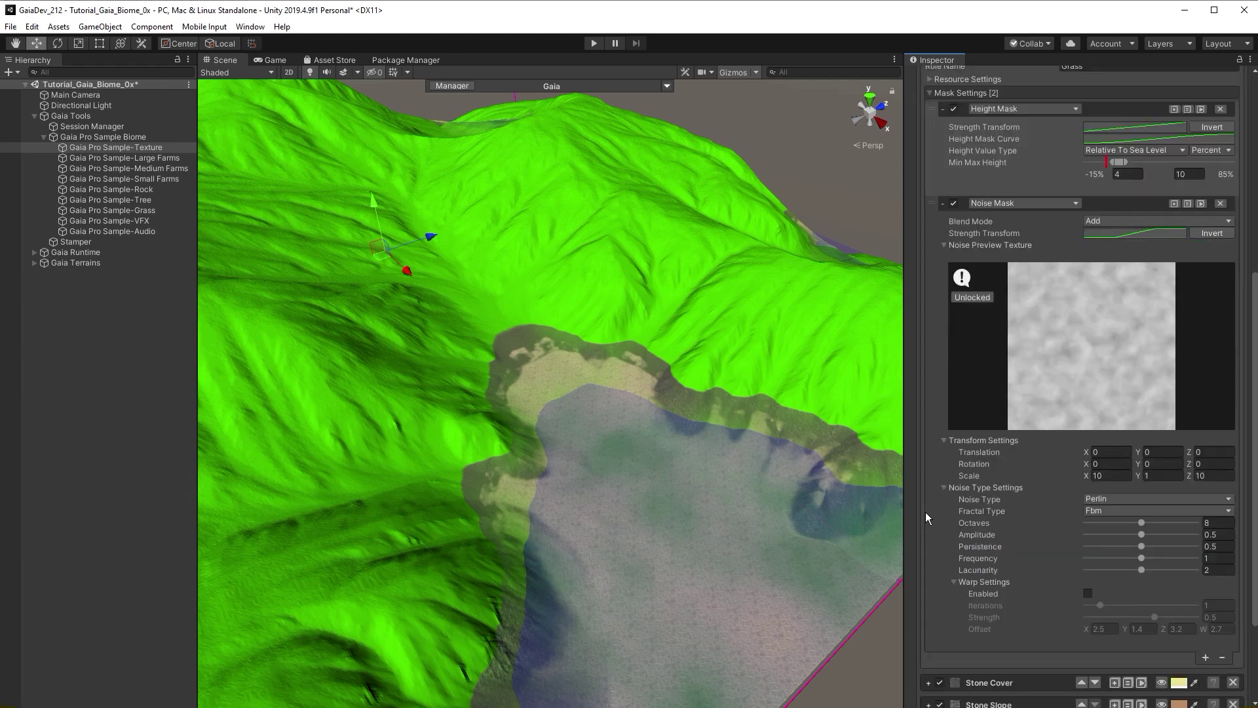
click(1106, 499)
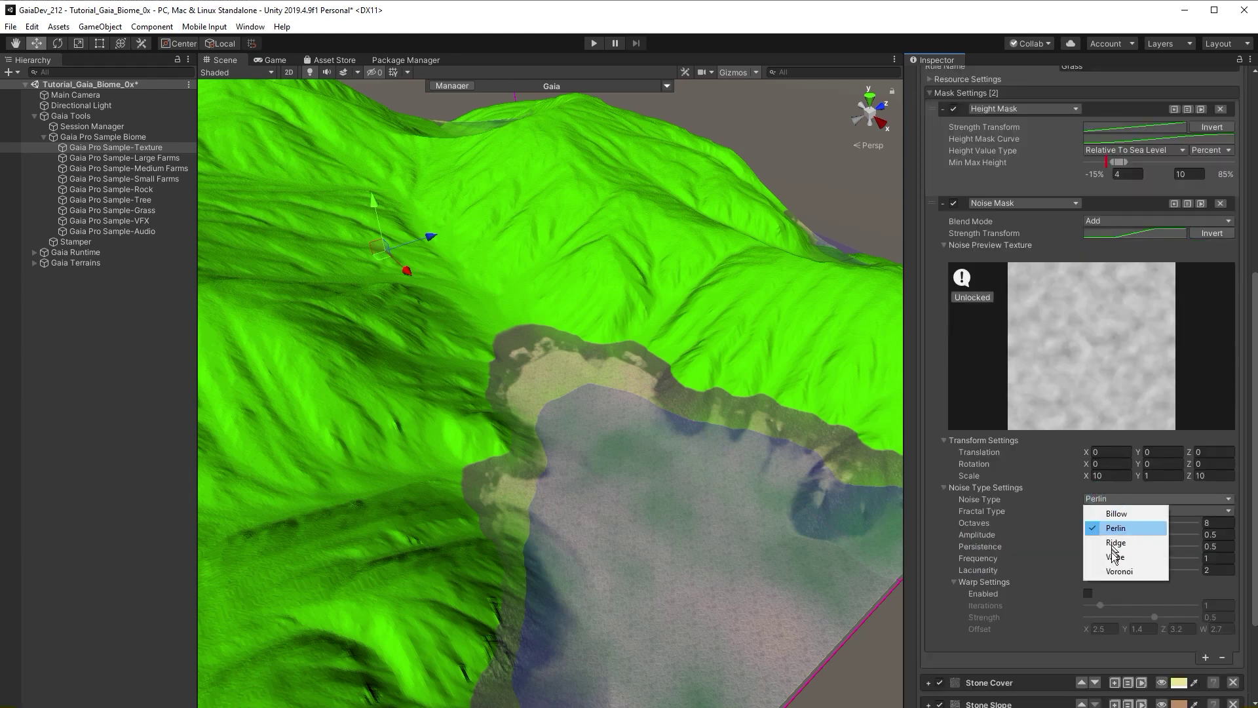
click(1112, 572)
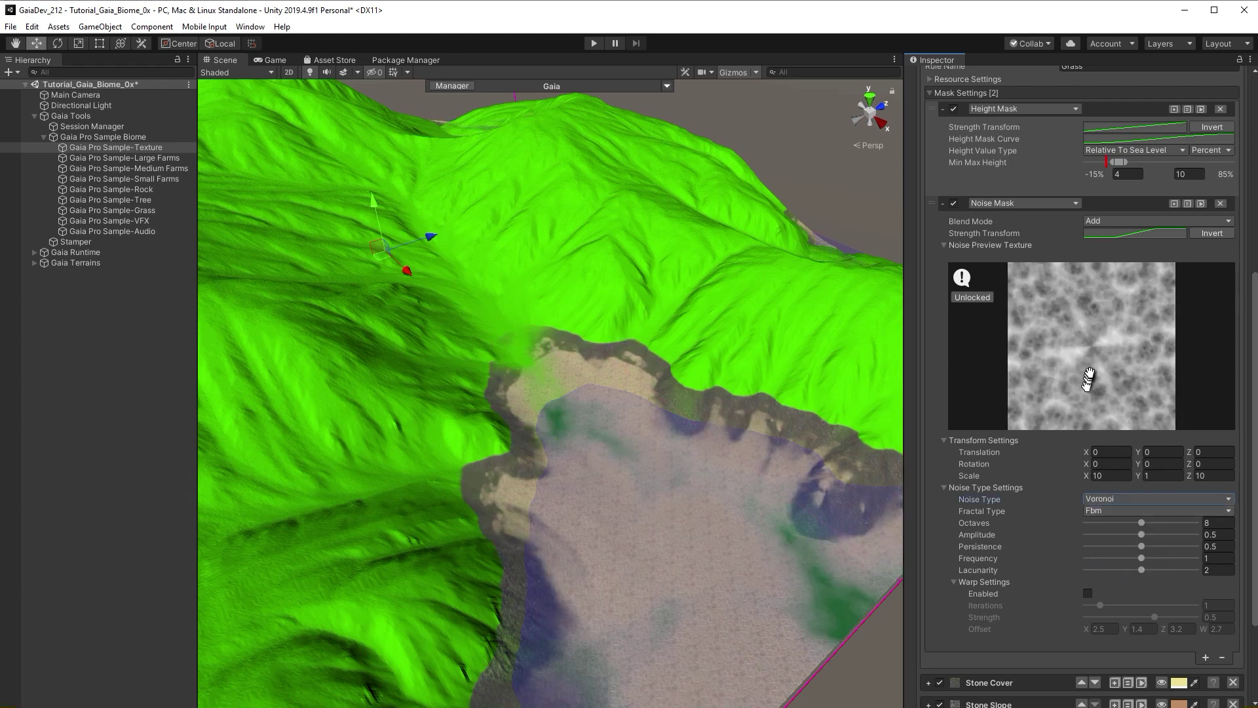
Scale the noise to about 77.29 on X and Z, with amplitude 0.794 and persistence 0.62
scroll(1090, 372, down, 1)
scroll(1090, 372, down, 6)
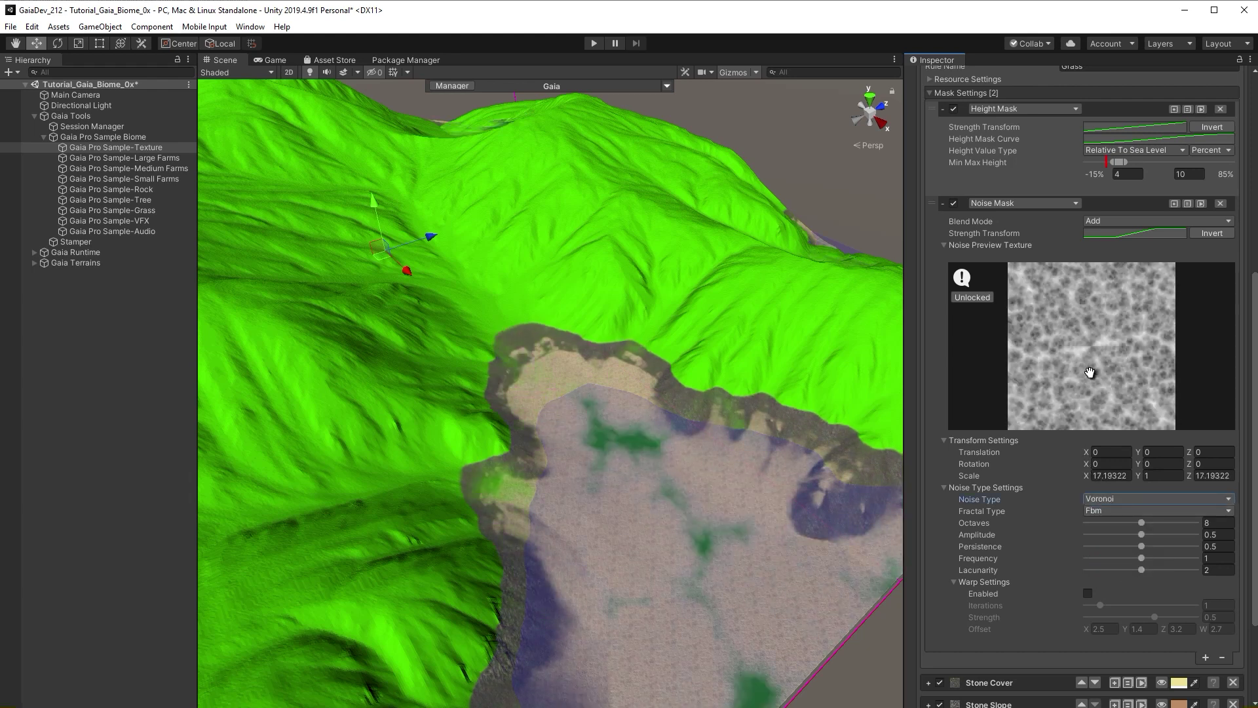
scroll(1090, 372, down, 5)
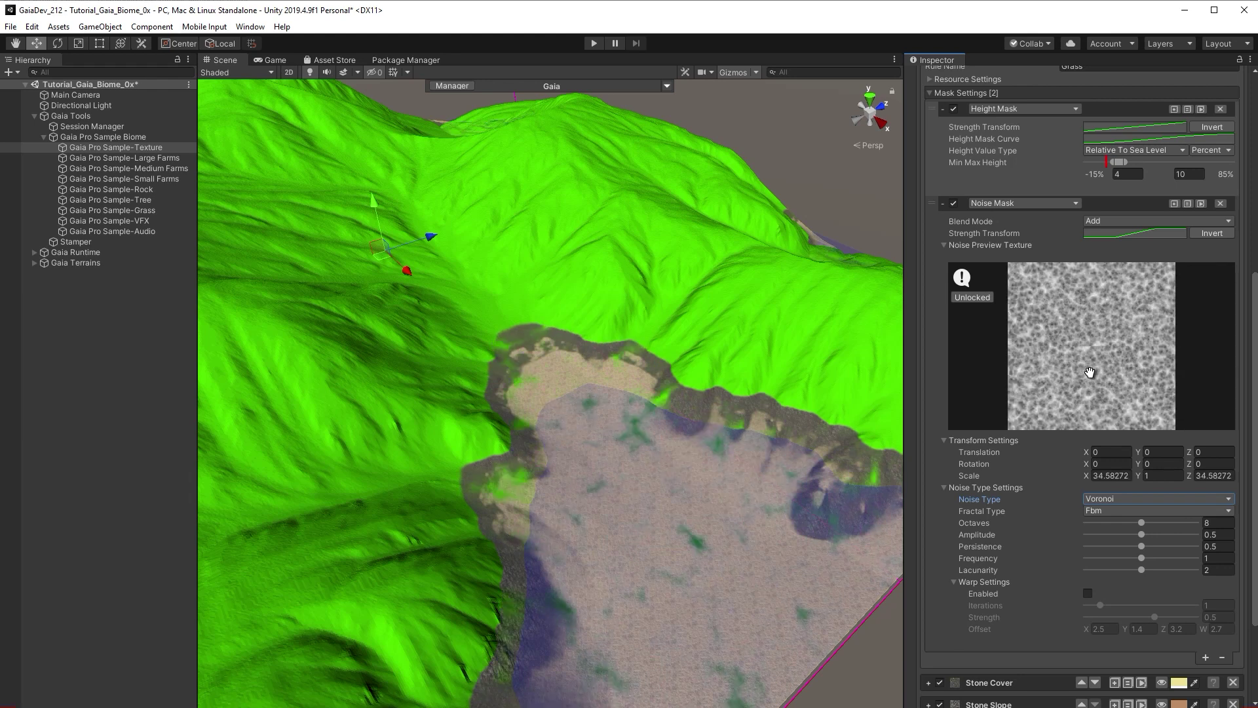
scroll(1090, 373, down, 3)
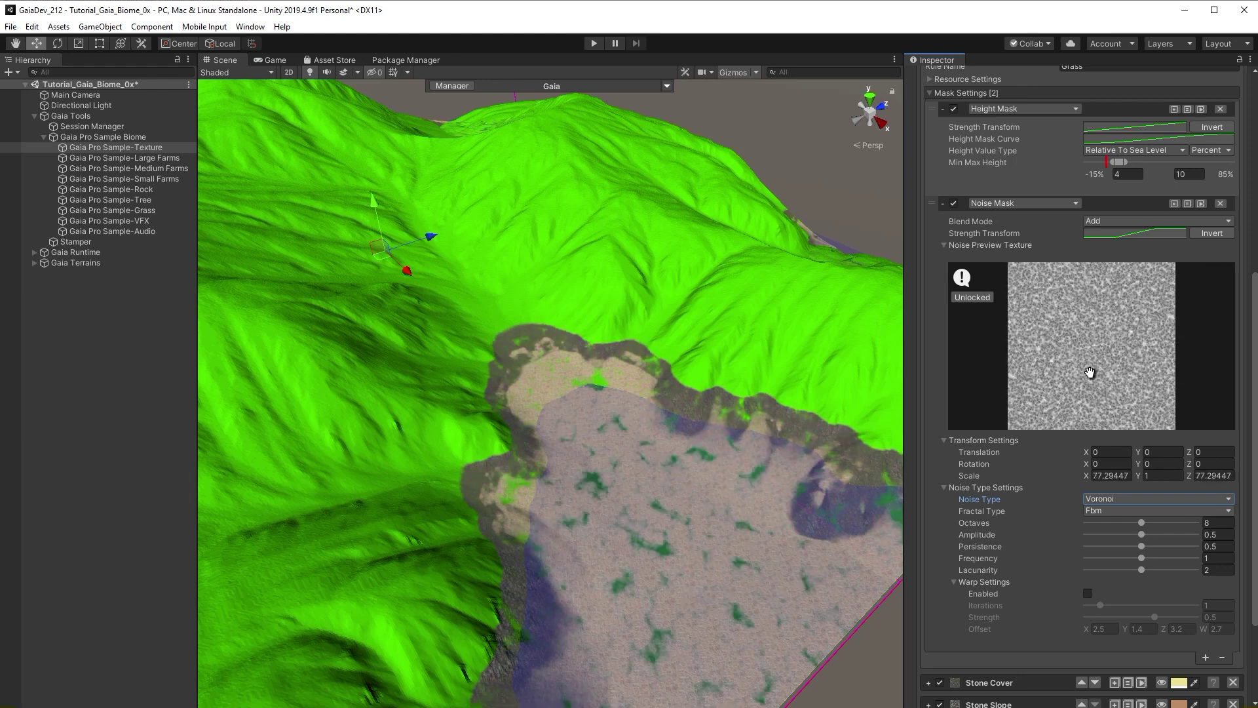
mouse_move(1140, 534)
mouse_down()
mouse_move(1173, 533)
mouse_move(1142, 546)
mouse_move(1155, 550)
mouse_up()
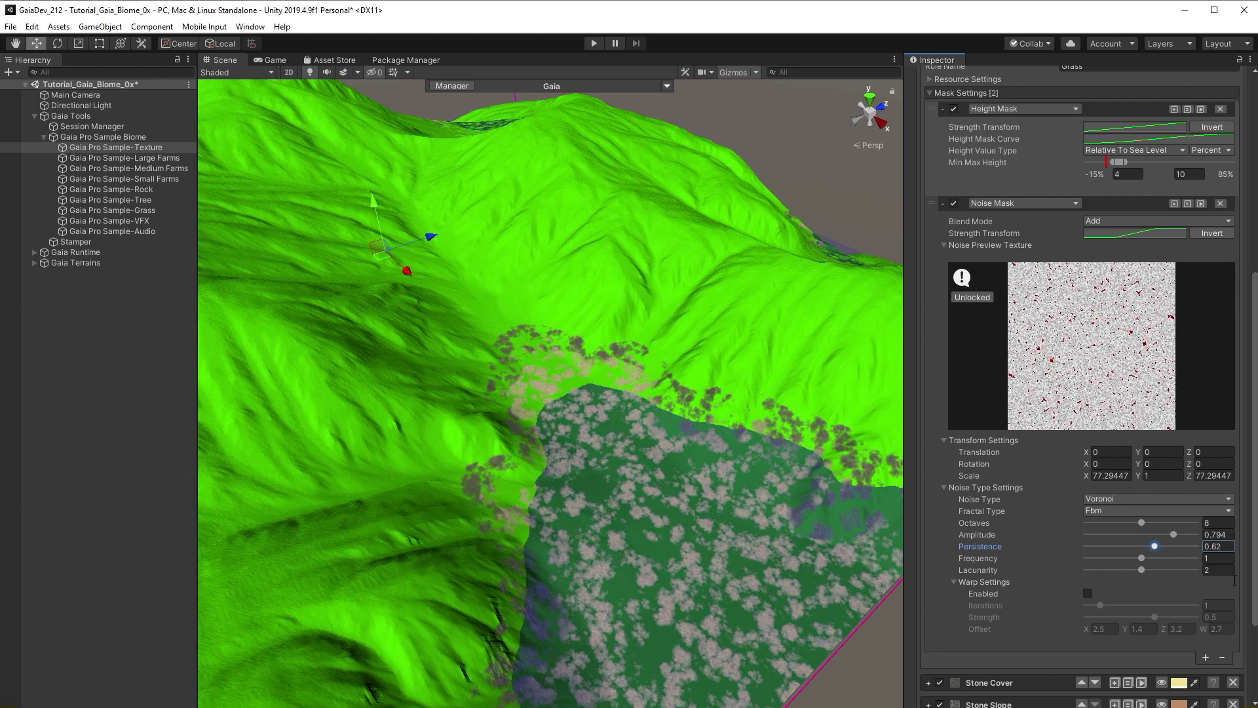
Shift the noise pattern in the preview texture to a translation of about -0.60 on X and -3.32 on Z
scroll(918, 406, down, 1)
click(1088, 348)
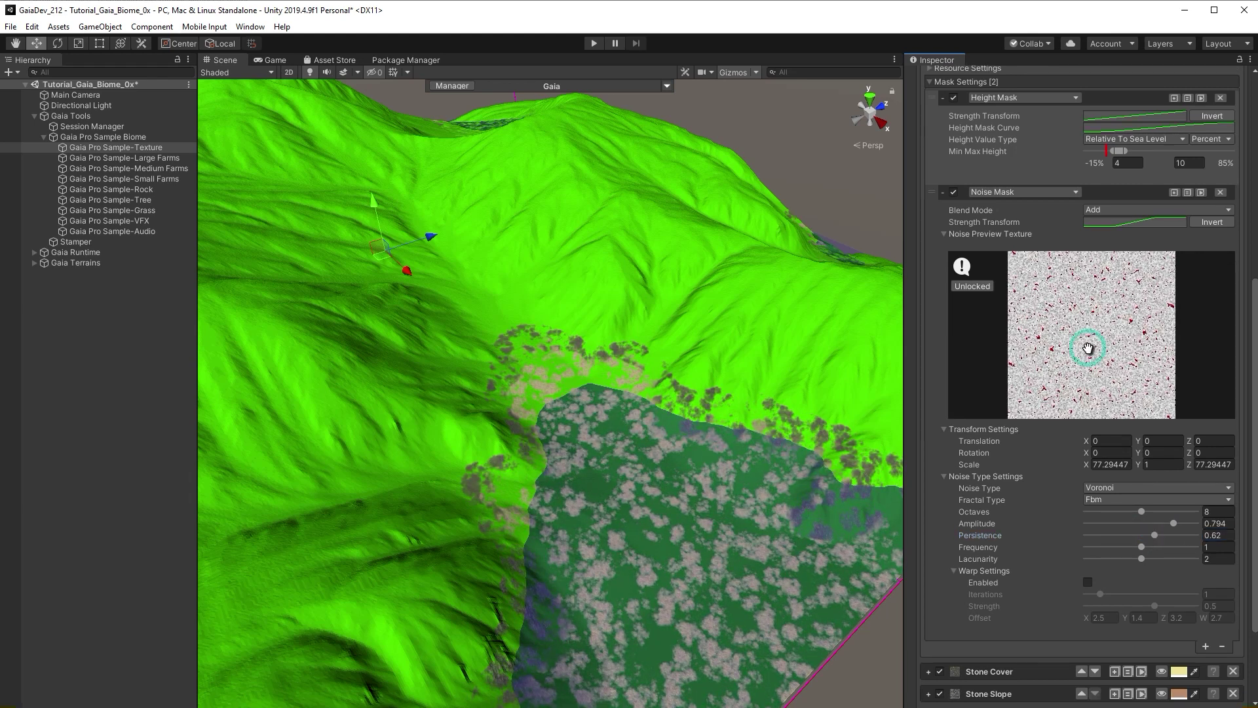
drag(1087, 347, 788, 577)
Smooth the noise mask's strength transform curve into an S-shape and widen its ramp to span about 0.2 to 0.77
click(1165, 222)
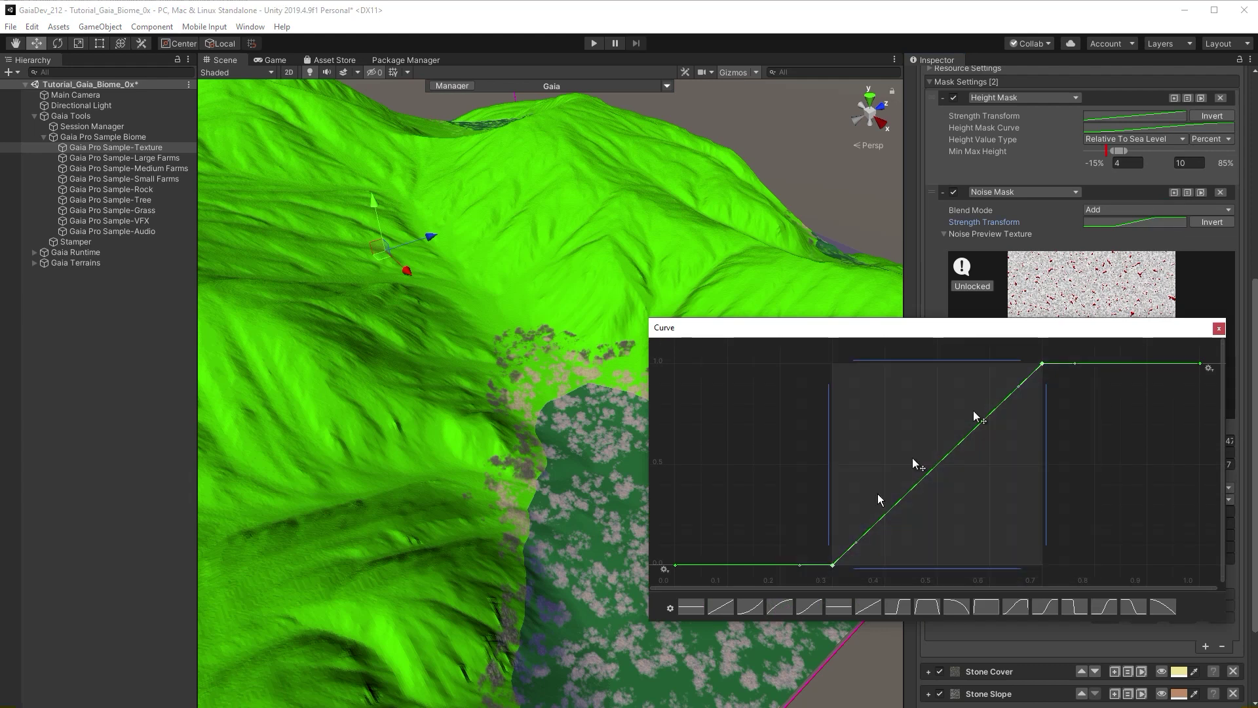
right_click(1042, 363)
click(1074, 448)
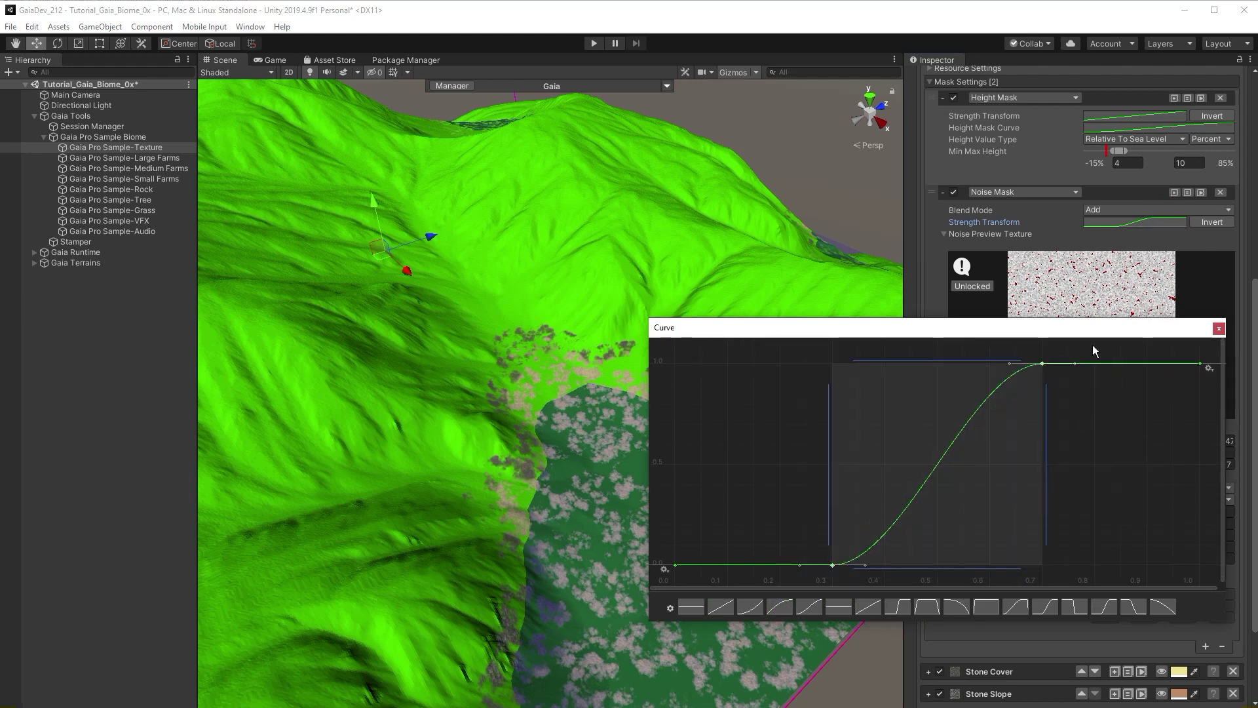
drag(1091, 345, 775, 511)
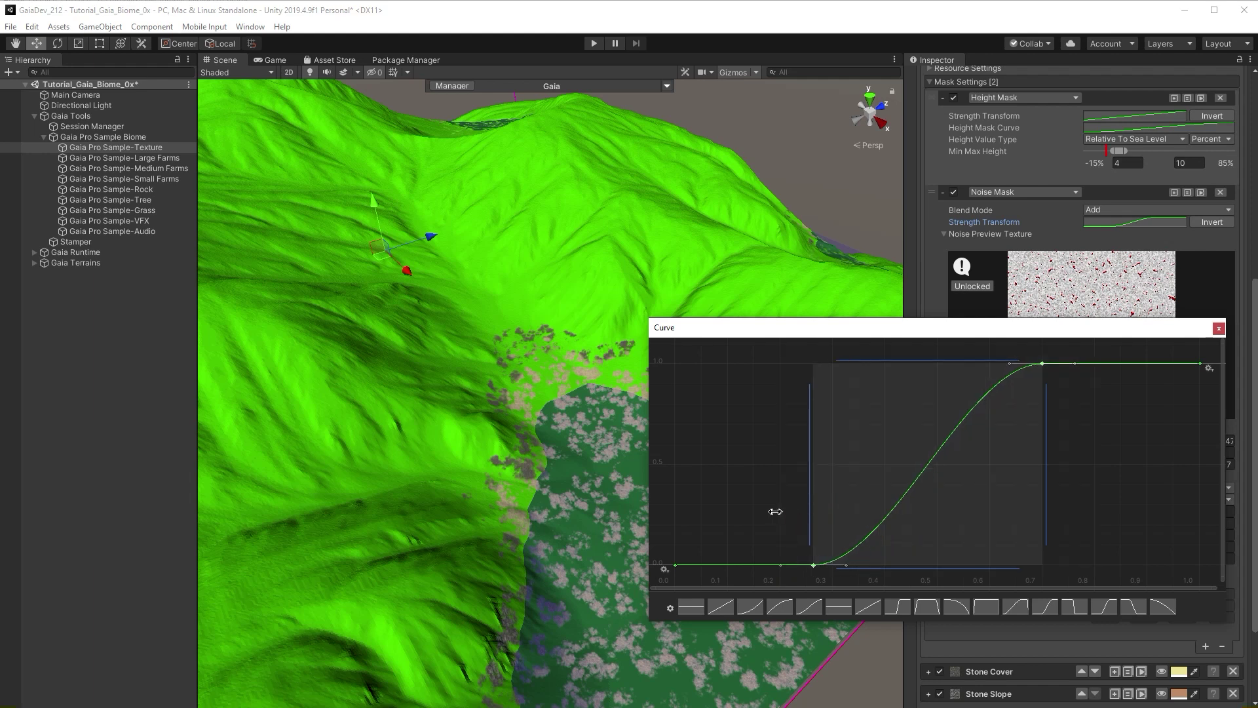
drag(1046, 508, 1082, 508)
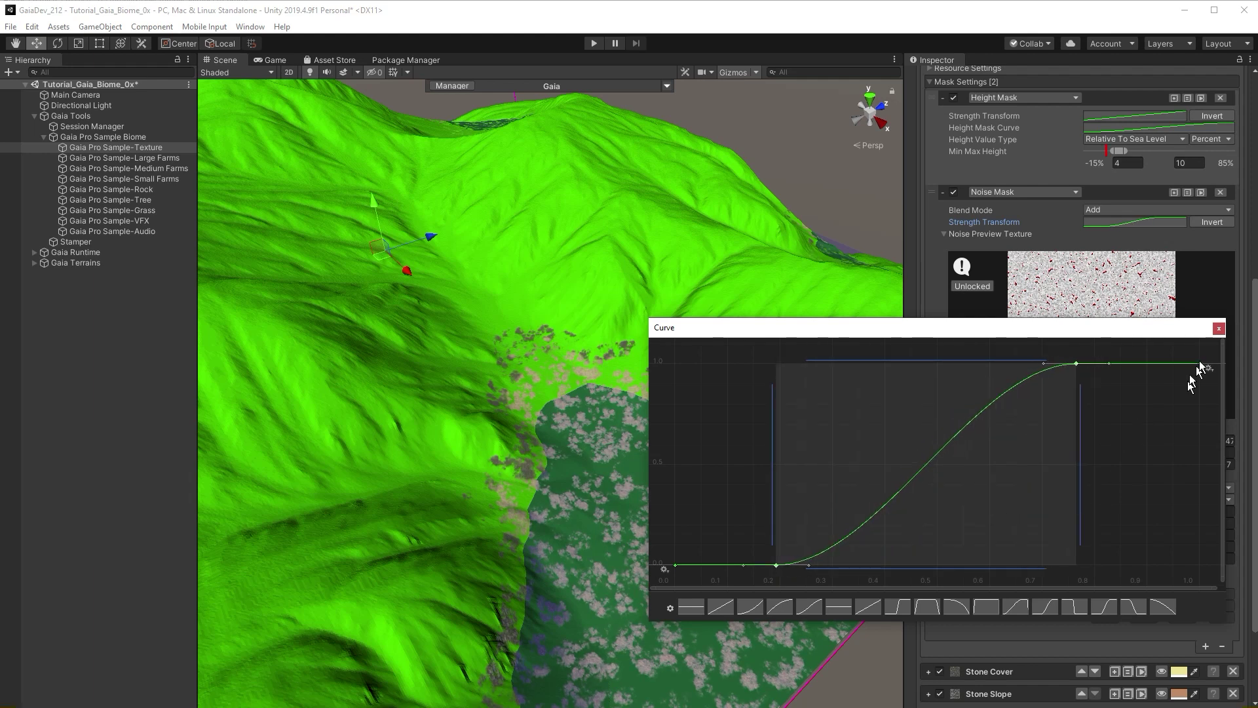
click(1219, 327)
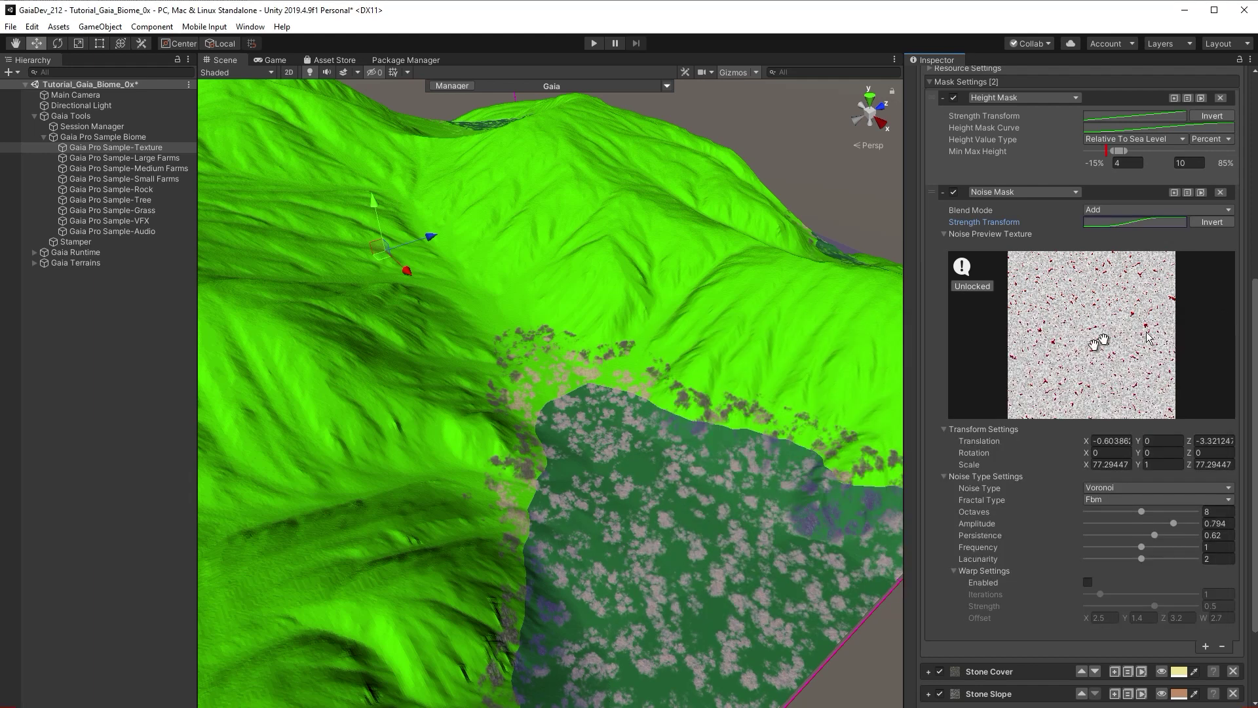
Lock the noise preview texture, then collapse its settings groups and both Grass masks
click(969, 288)
click(944, 430)
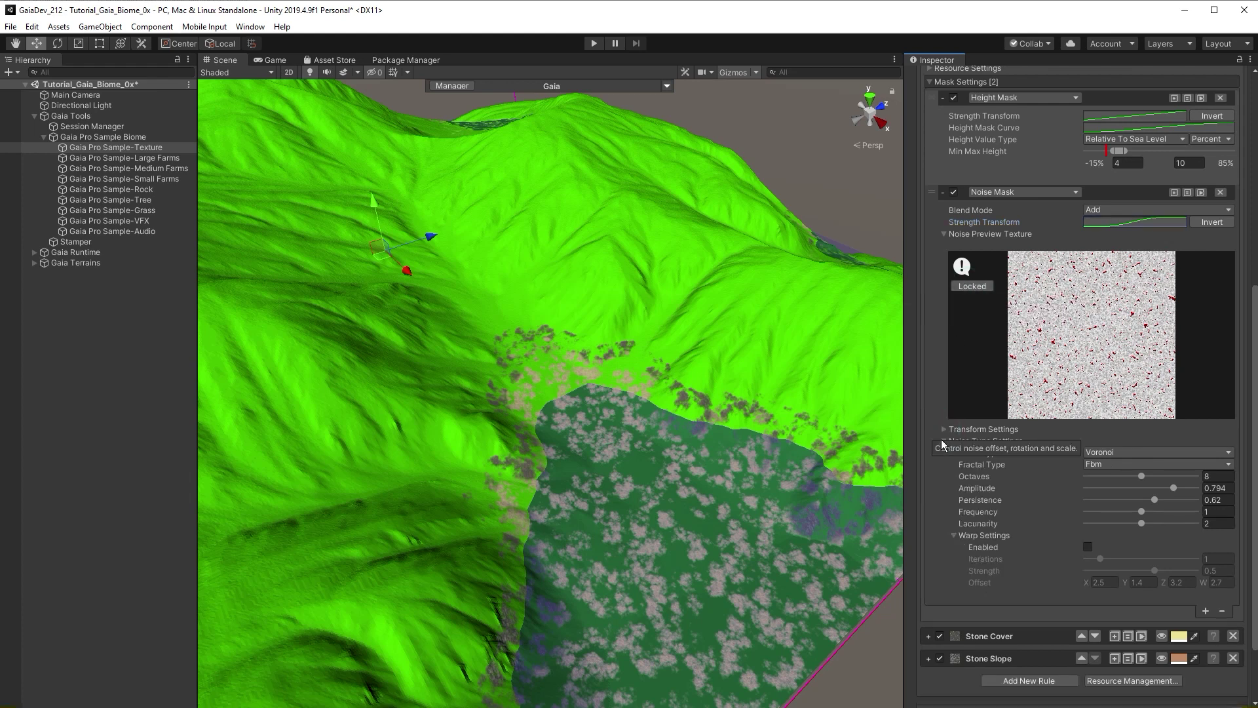
click(943, 441)
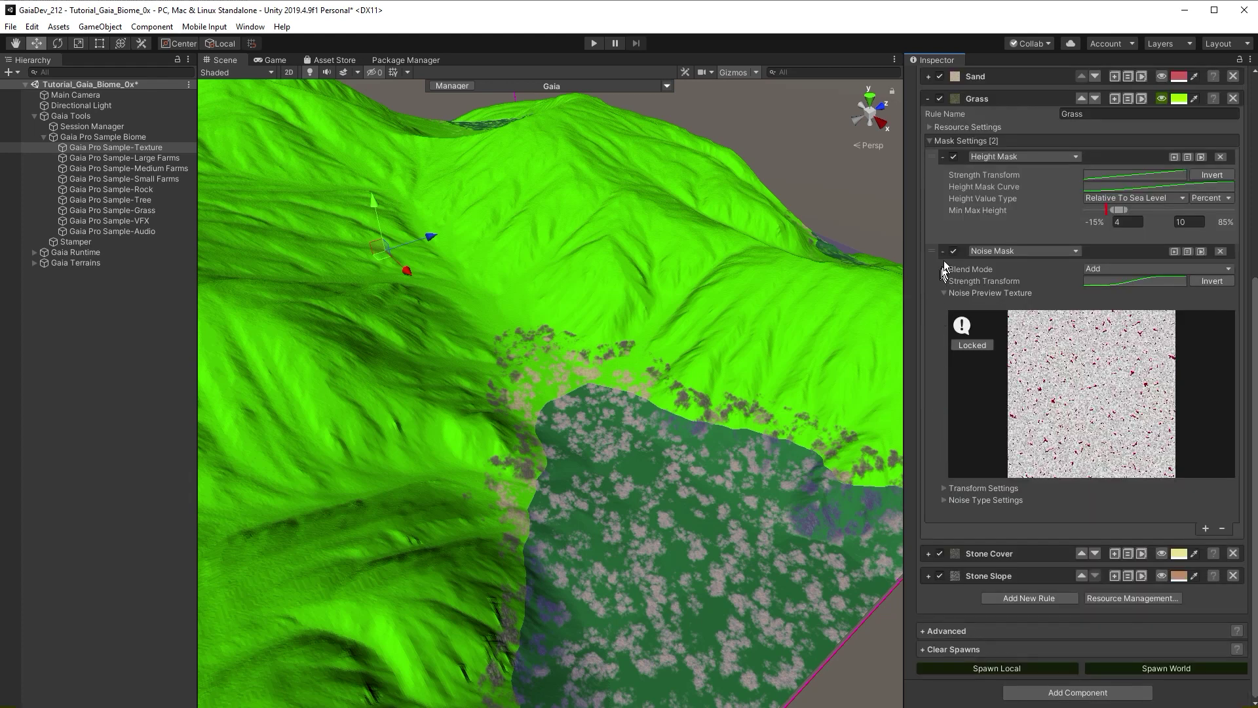
click(945, 254)
click(944, 416)
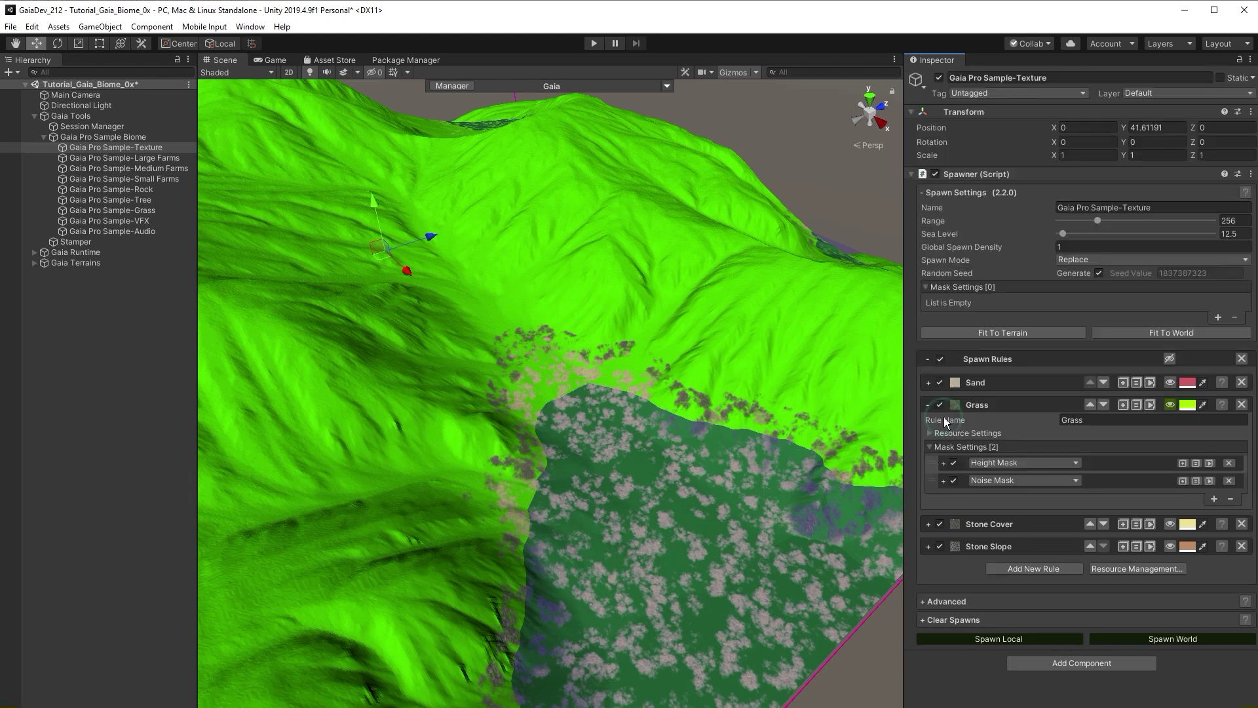
Duplicate the Grass rule's Height Mask, move the copy below the Noise Mask and expand it
click(1183, 462)
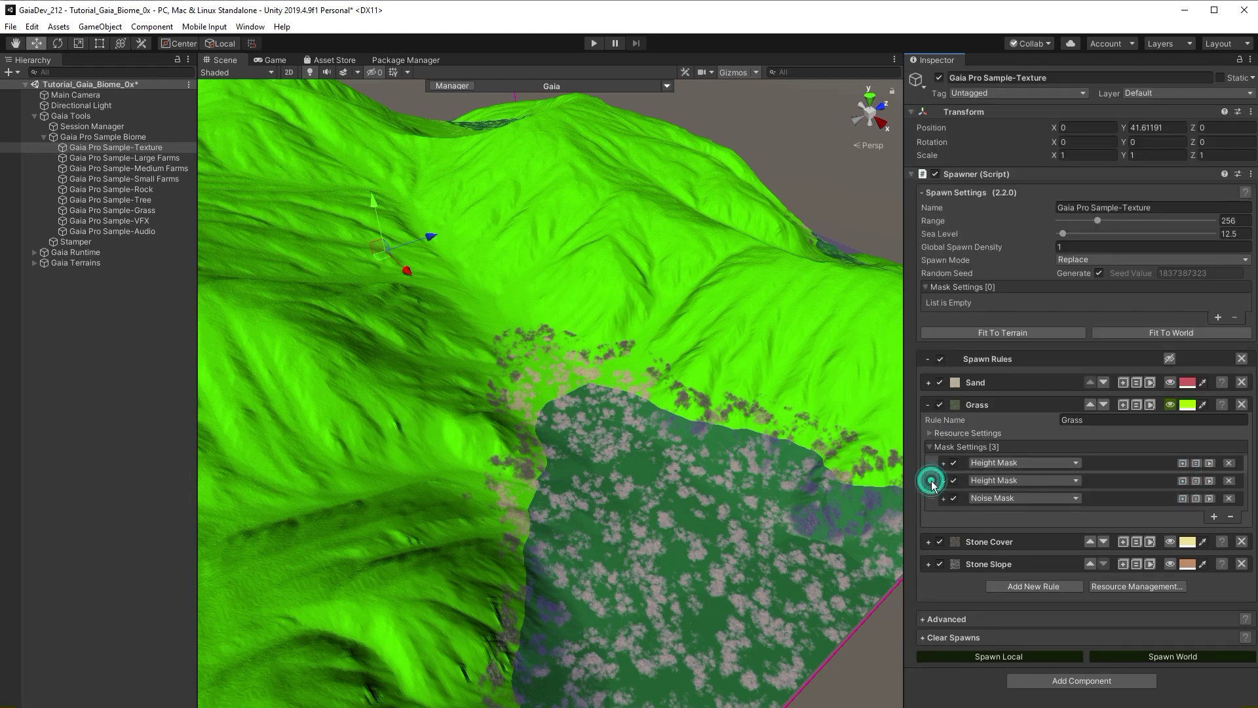
drag(931, 481, 930, 509)
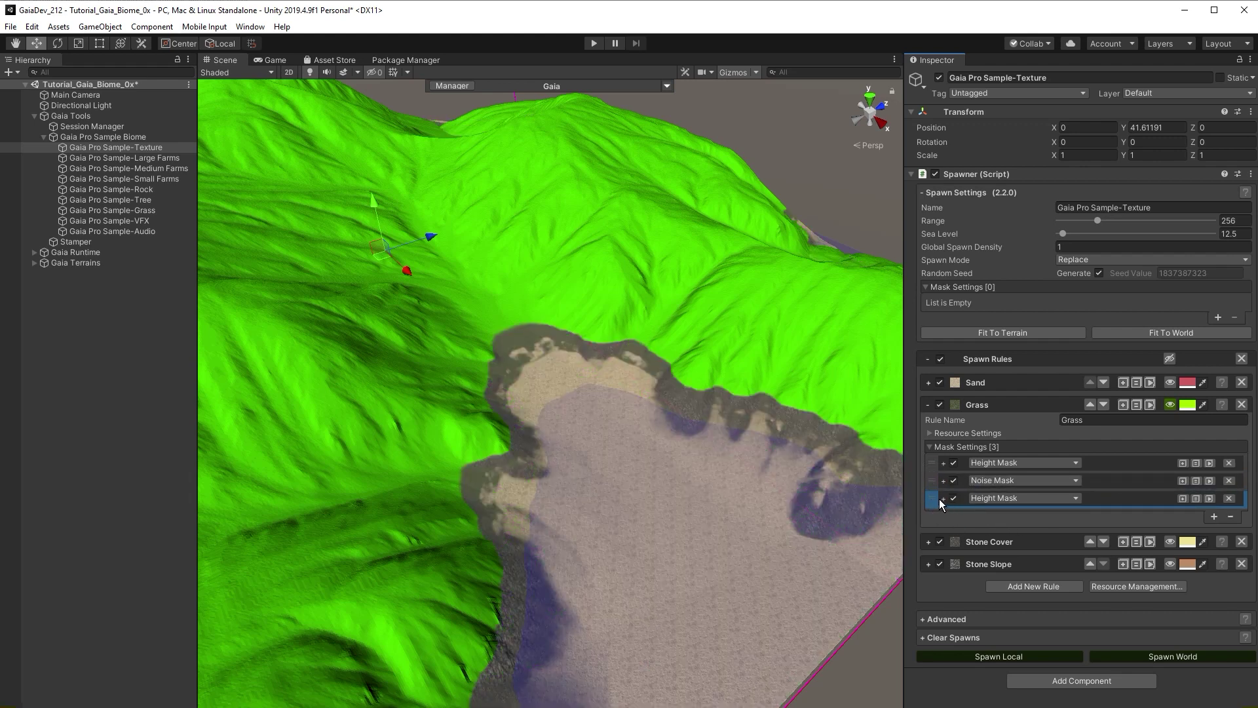
click(942, 499)
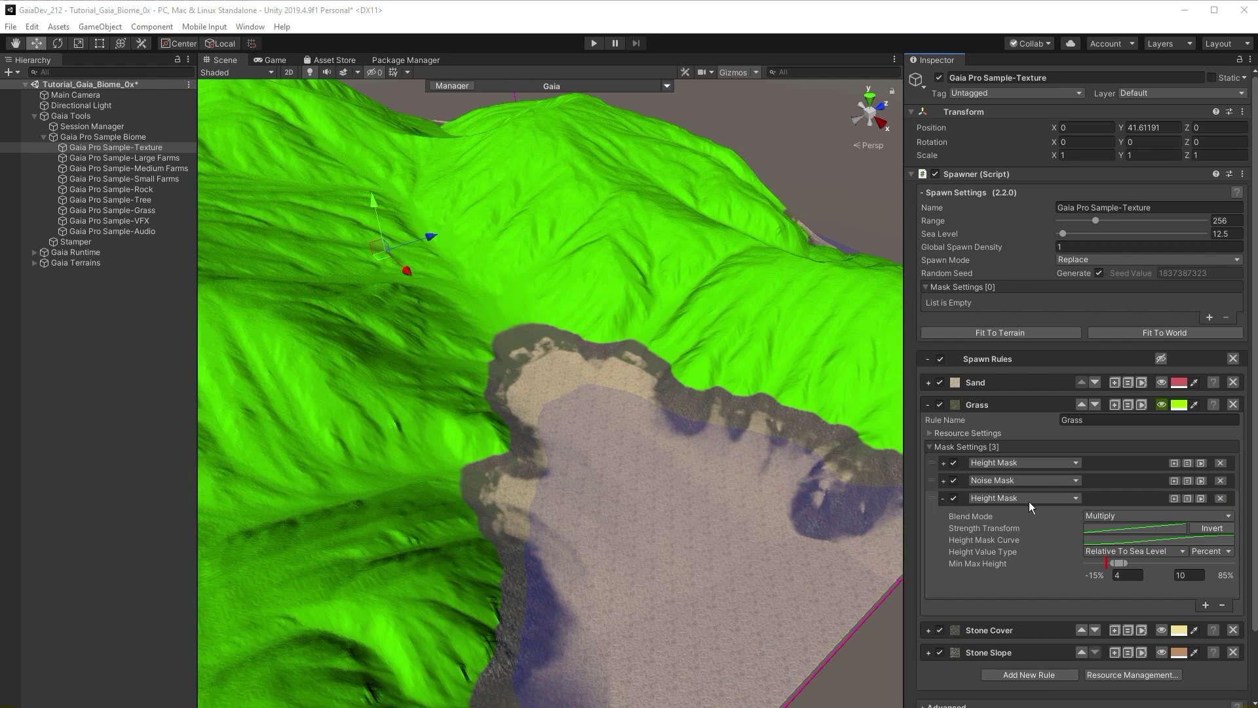
Lower the copied Height Mask's height range to -2.83 minimum and 2.71 maximum
click(1118, 562)
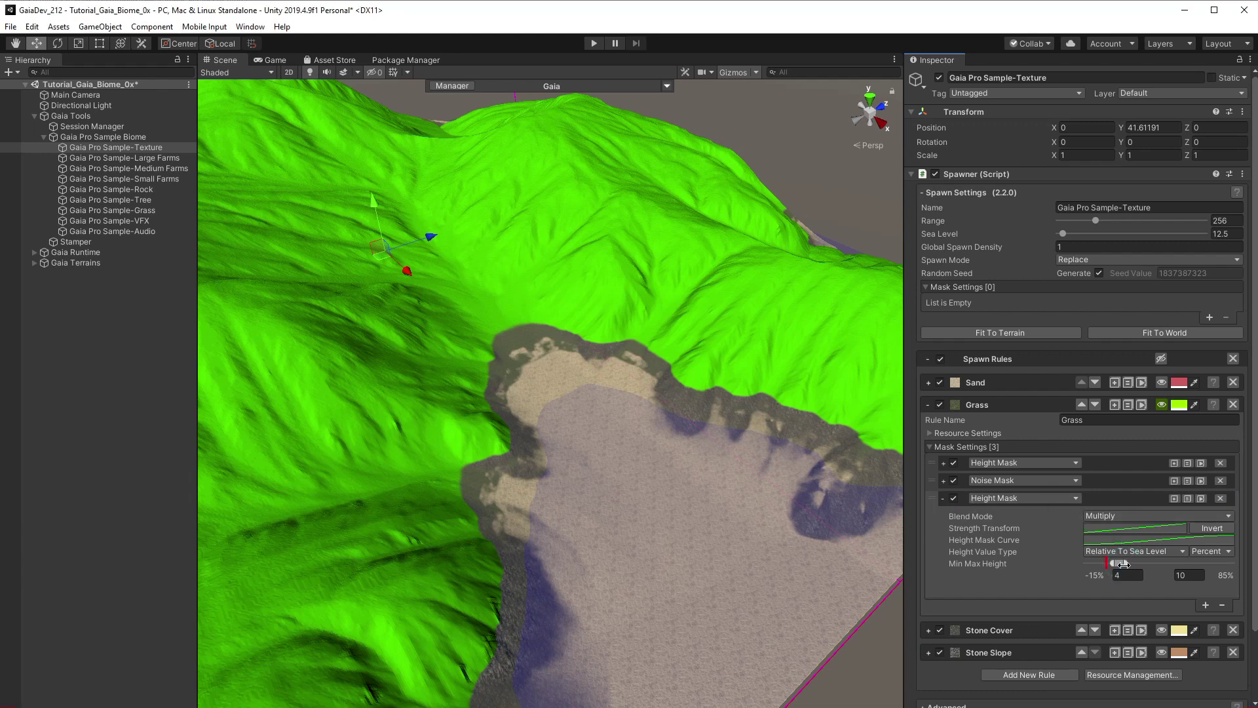
drag(1118, 562, 1107, 563)
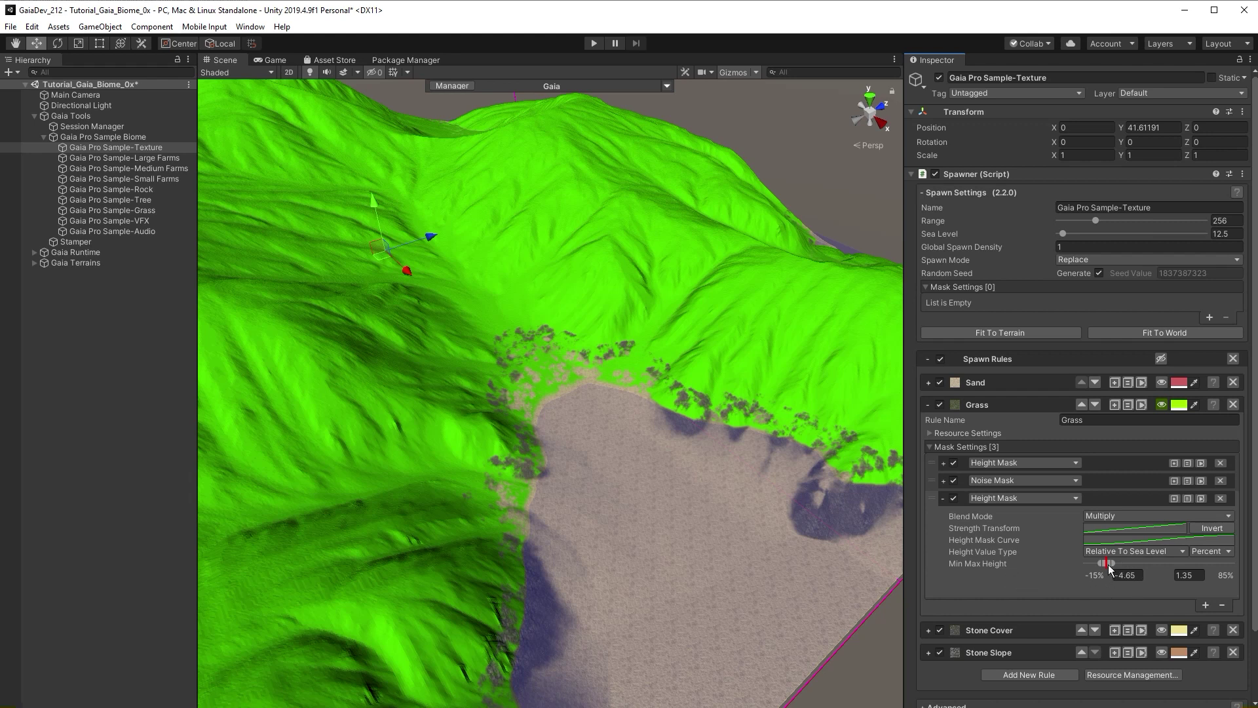
drag(1108, 568, 1118, 565)
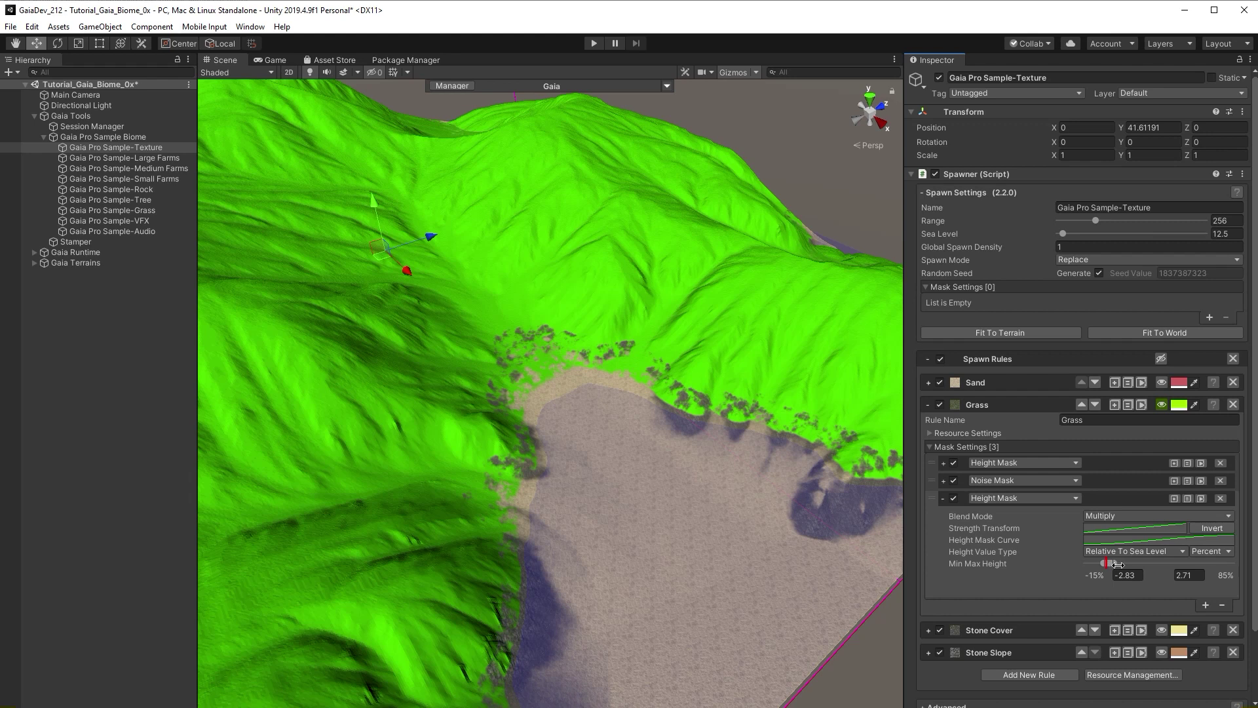
Apply a ramp preset to the copied mask's Height Mask Curve, widen it to about 0.16–0.81, and set the maximum height to 8.63
click(1149, 542)
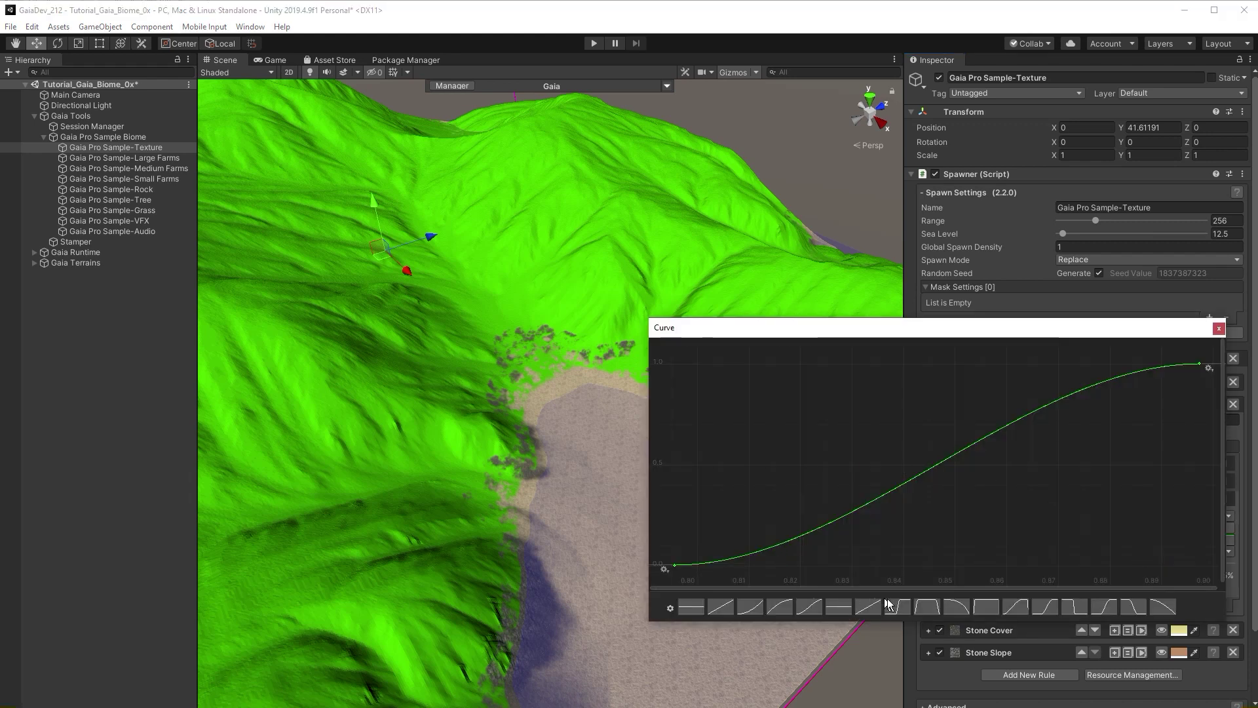
click(905, 604)
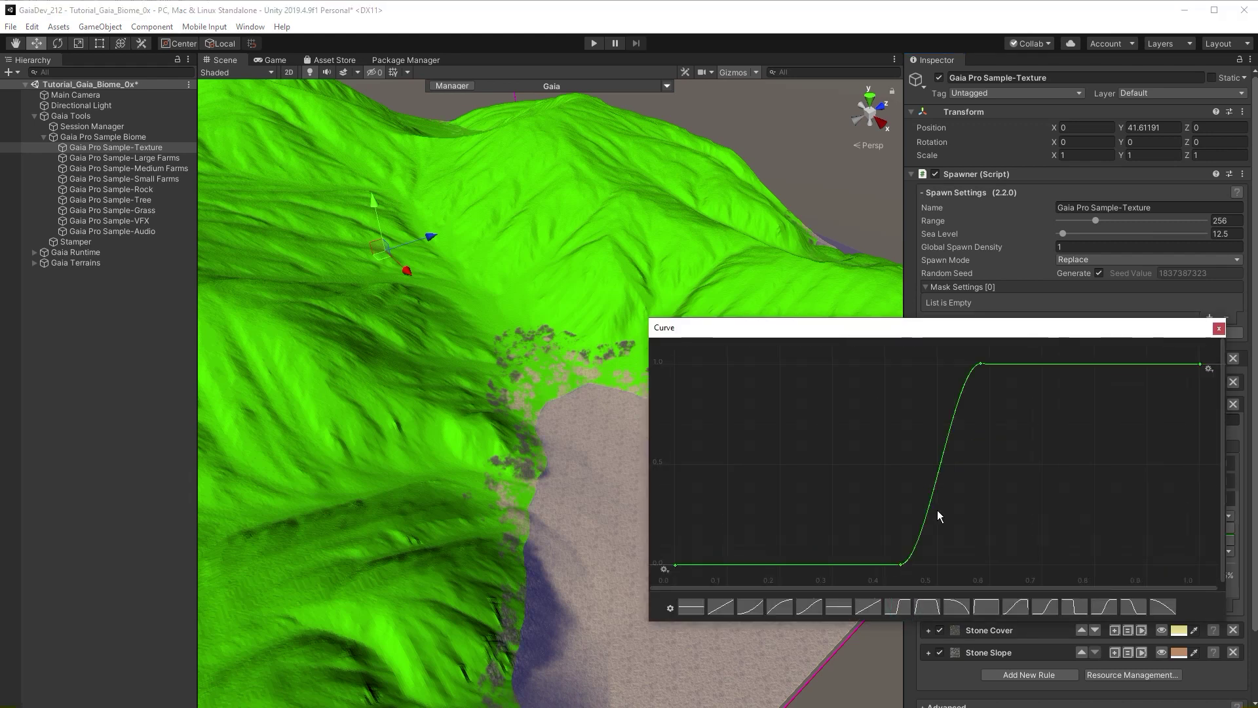
drag(1026, 350, 872, 593)
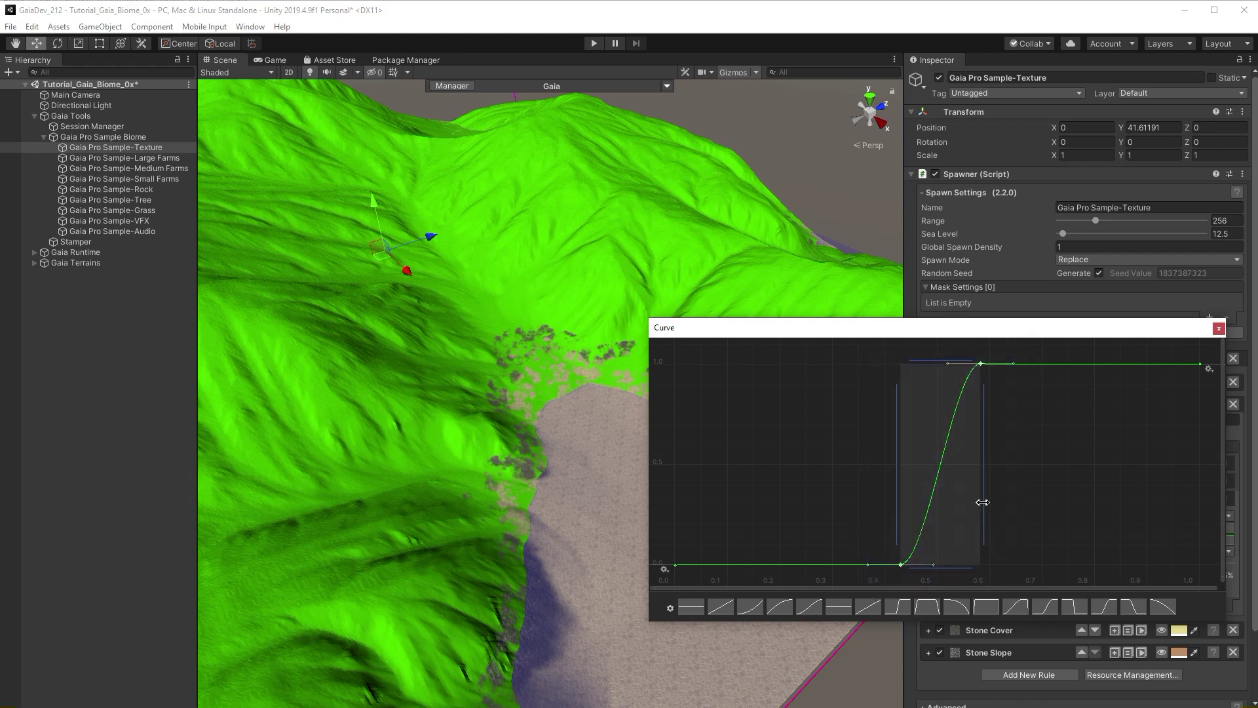
drag(984, 502, 1105, 499)
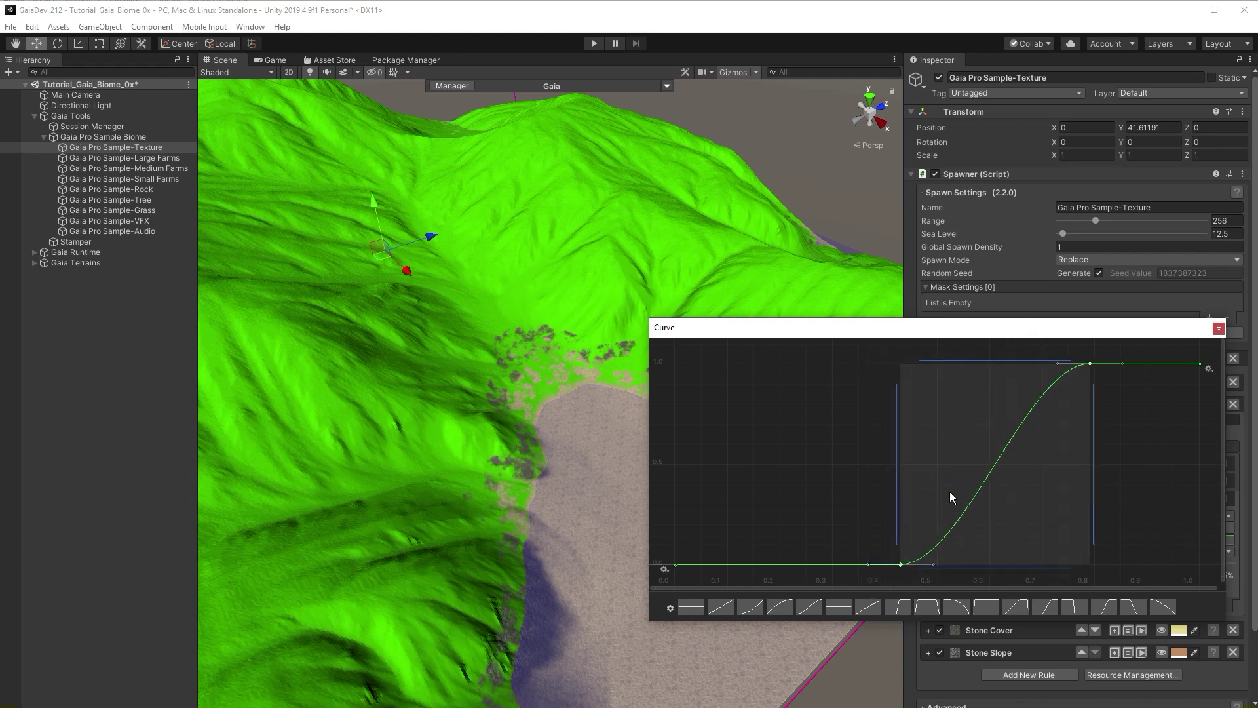
drag(894, 489, 757, 485)
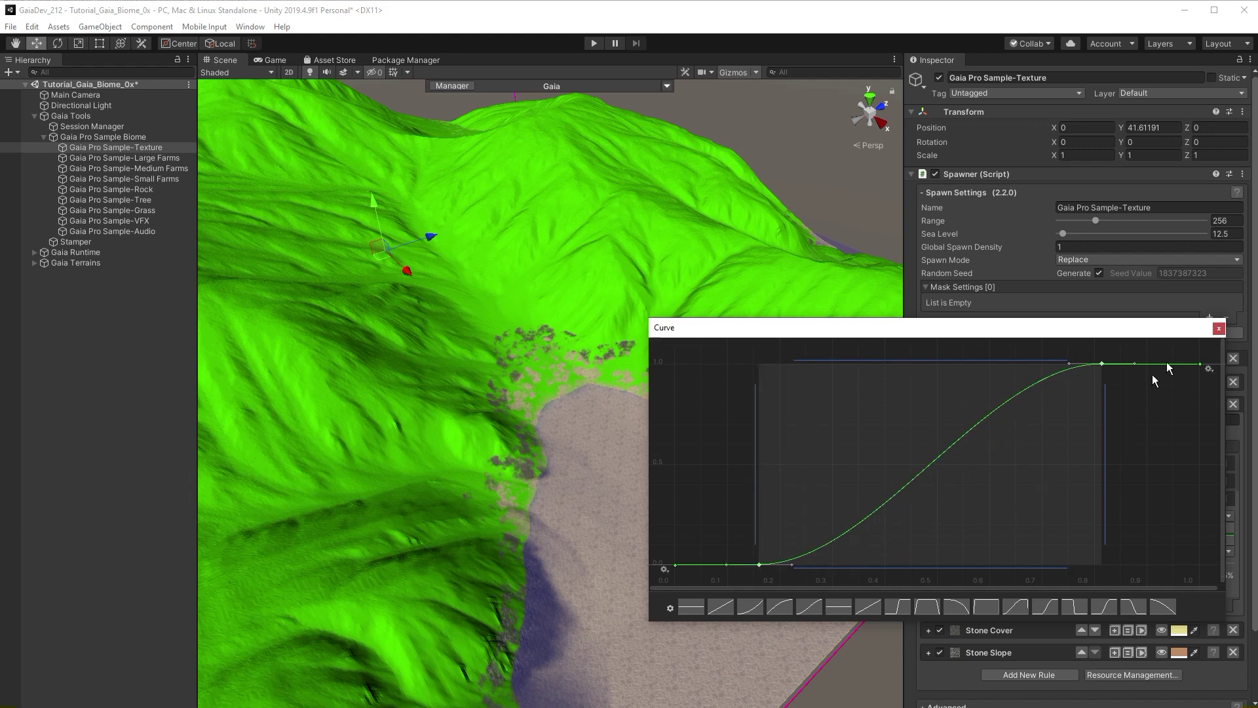
click(1218, 327)
drag(1115, 563, 1124, 562)
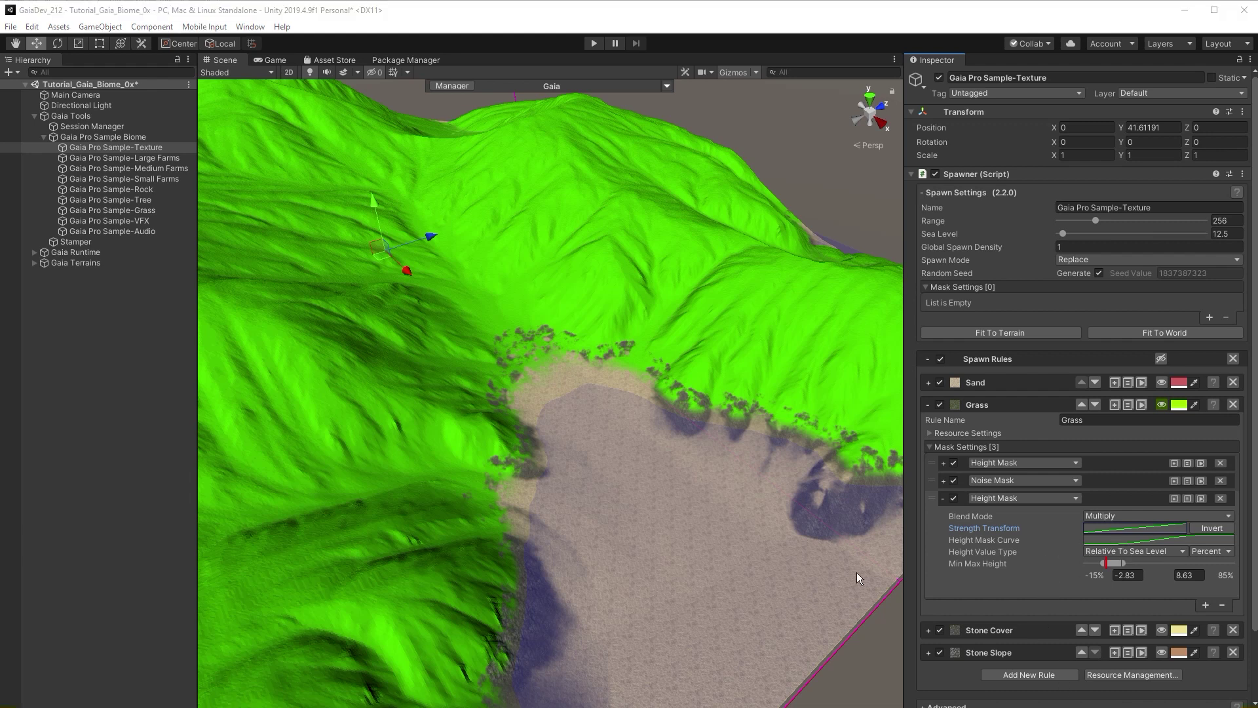
Expand the Stone Cover rule and enable its visualization on the terrain
click(928, 630)
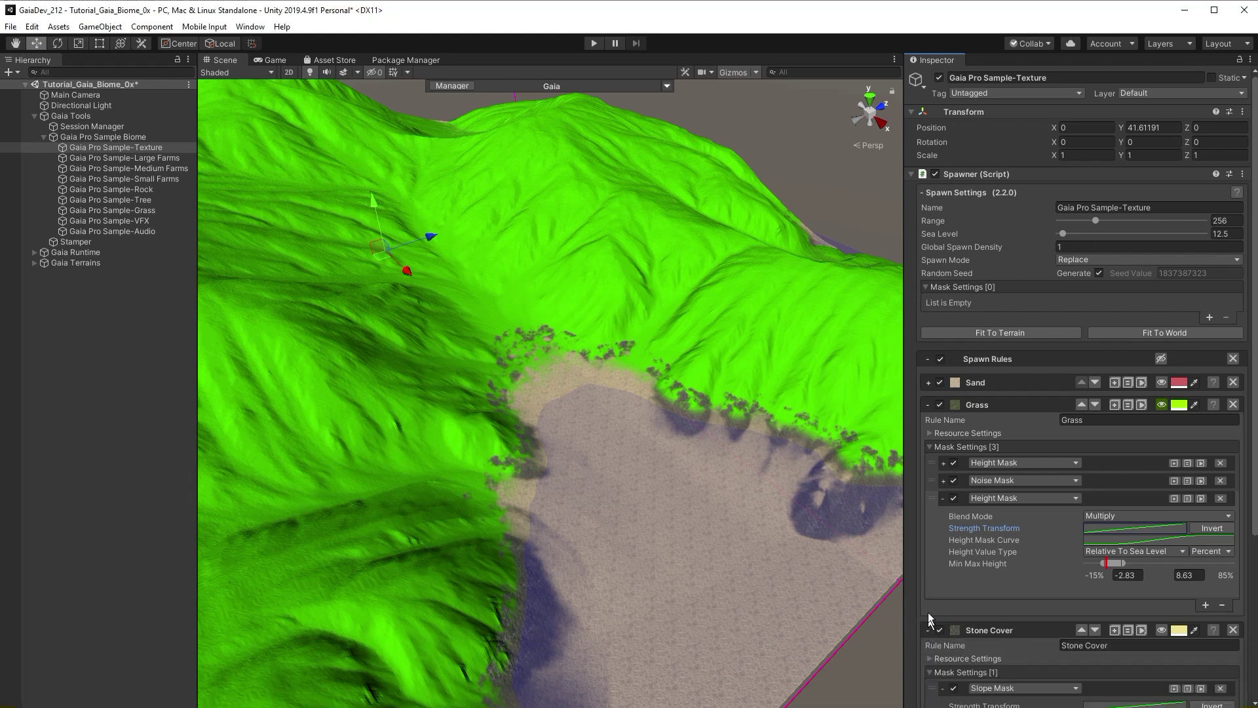
scroll(930, 569, down, 3)
scroll(930, 587, down, 3)
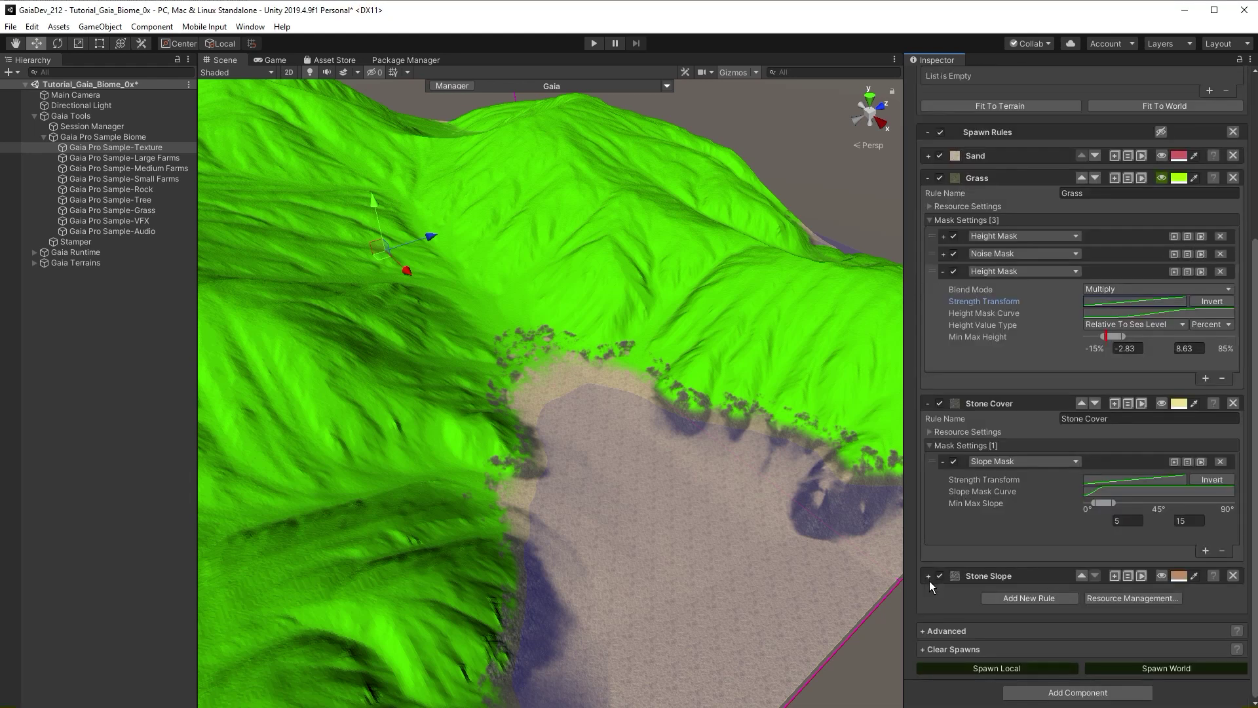
click(1159, 404)
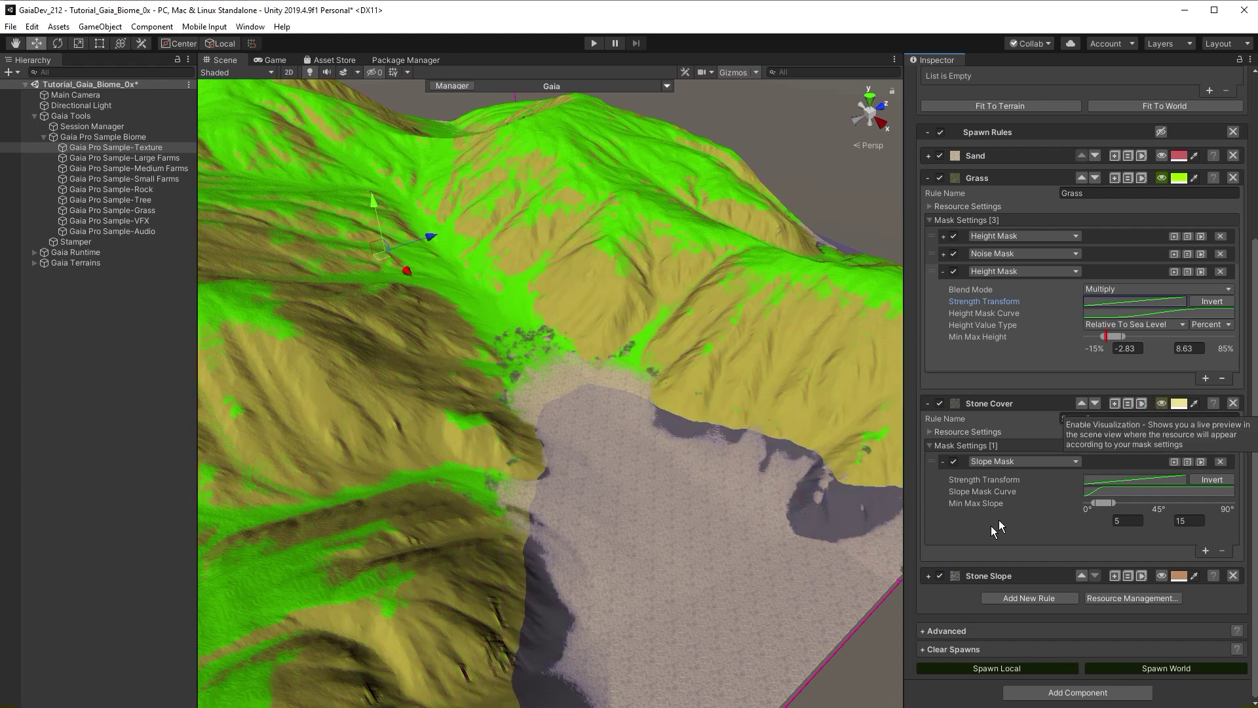
Expand the Stone Slope rule, enable its visualization and inspect the coverage on the terrain from another angle
click(928, 576)
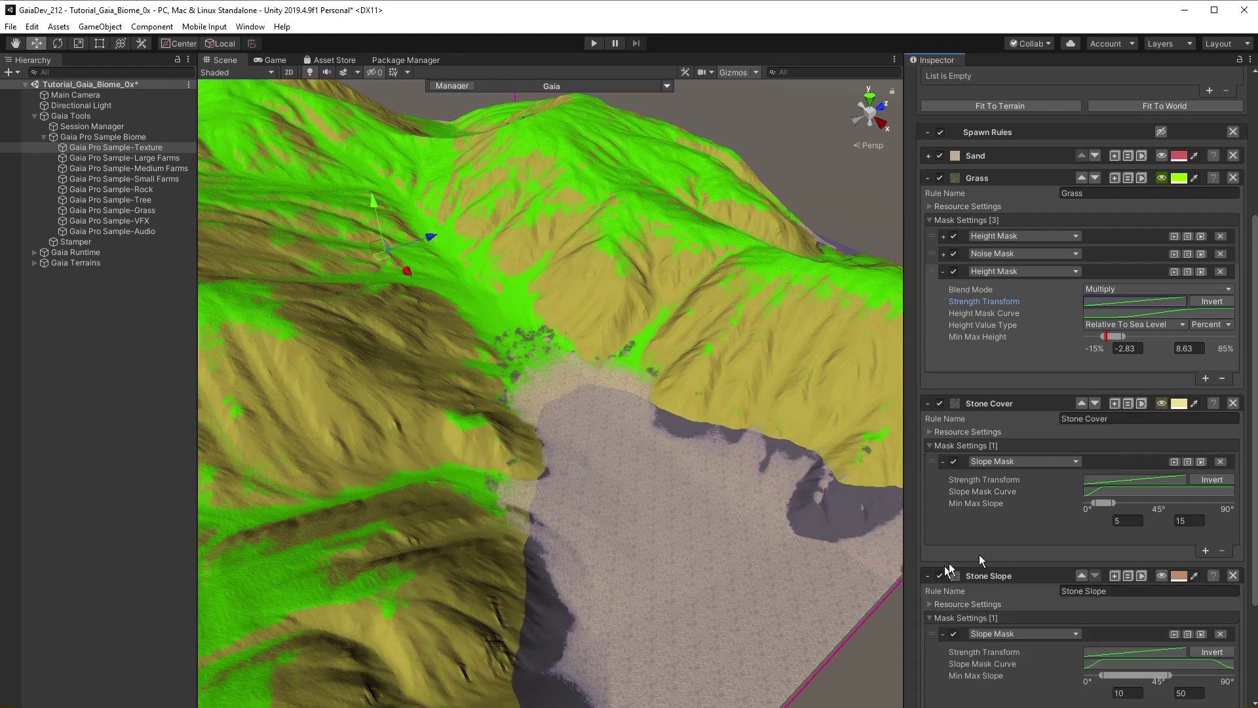
click(1161, 575)
scroll(926, 528, down, 3)
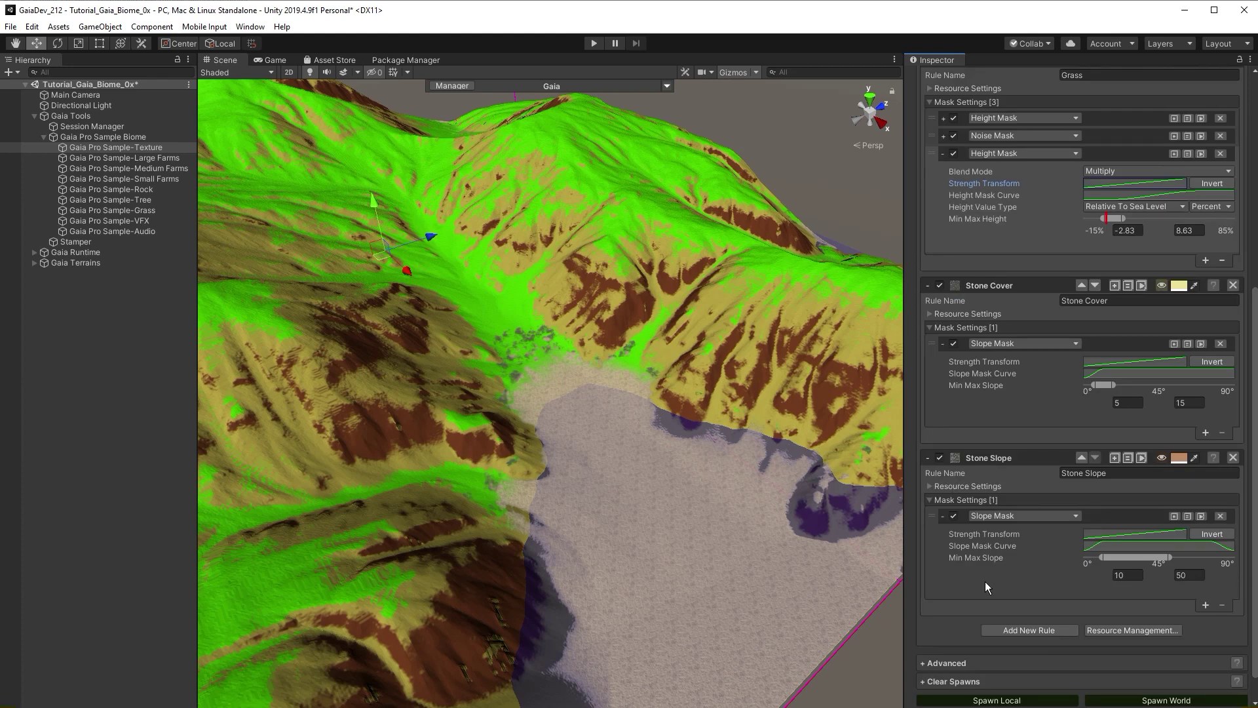
alt+drag(681, 488, 717, 505)
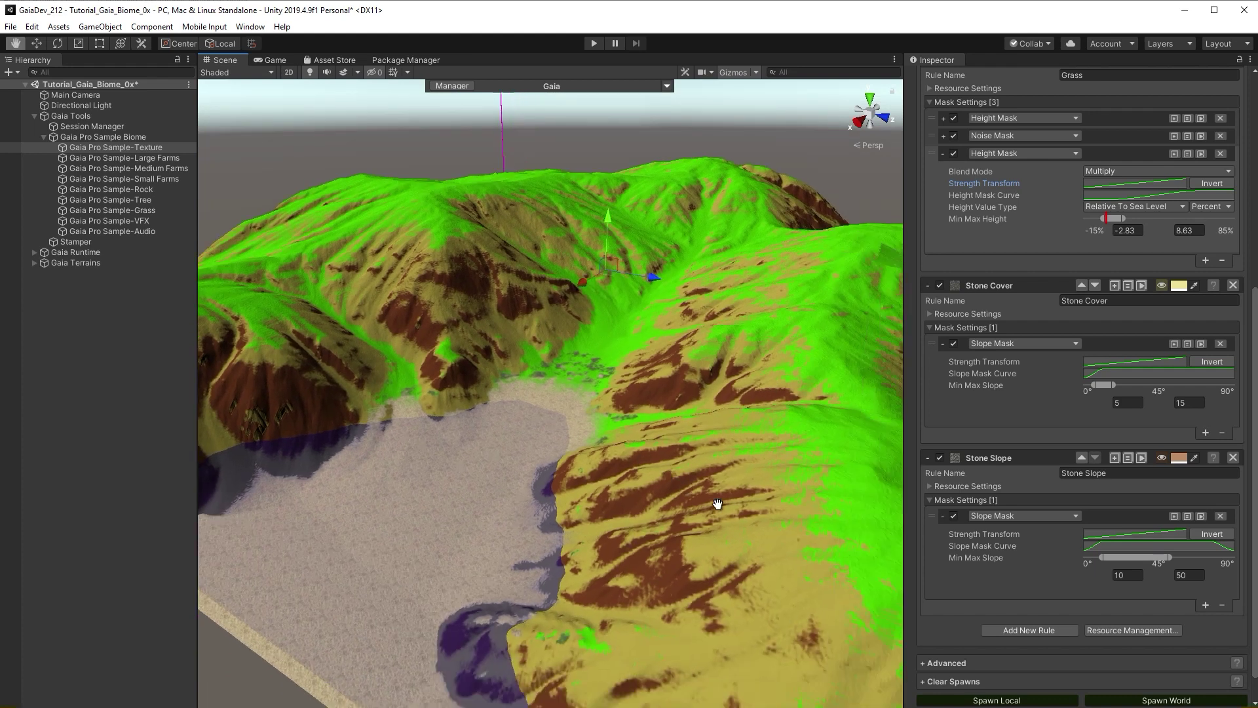
Disable the Stone Slope rule
click(939, 458)
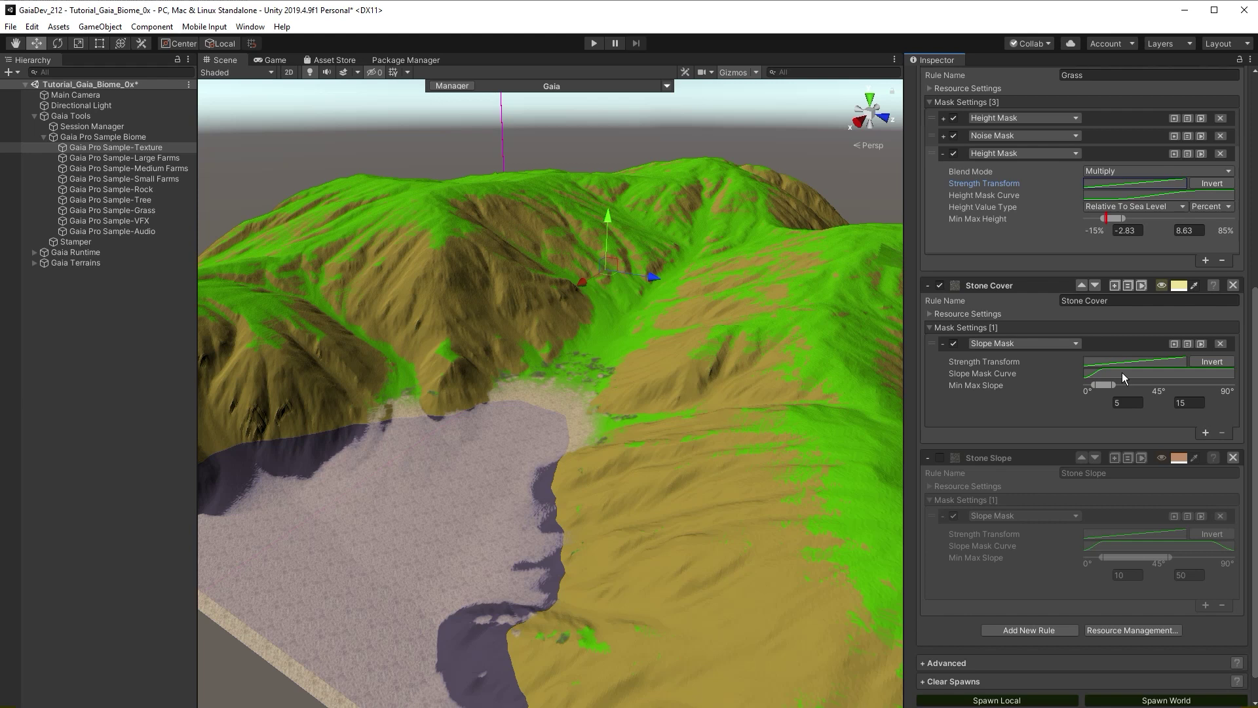
Try a steeper start on Stone Cover's Slope Mask Curve, with full strength reached at about 0.11
click(1122, 372)
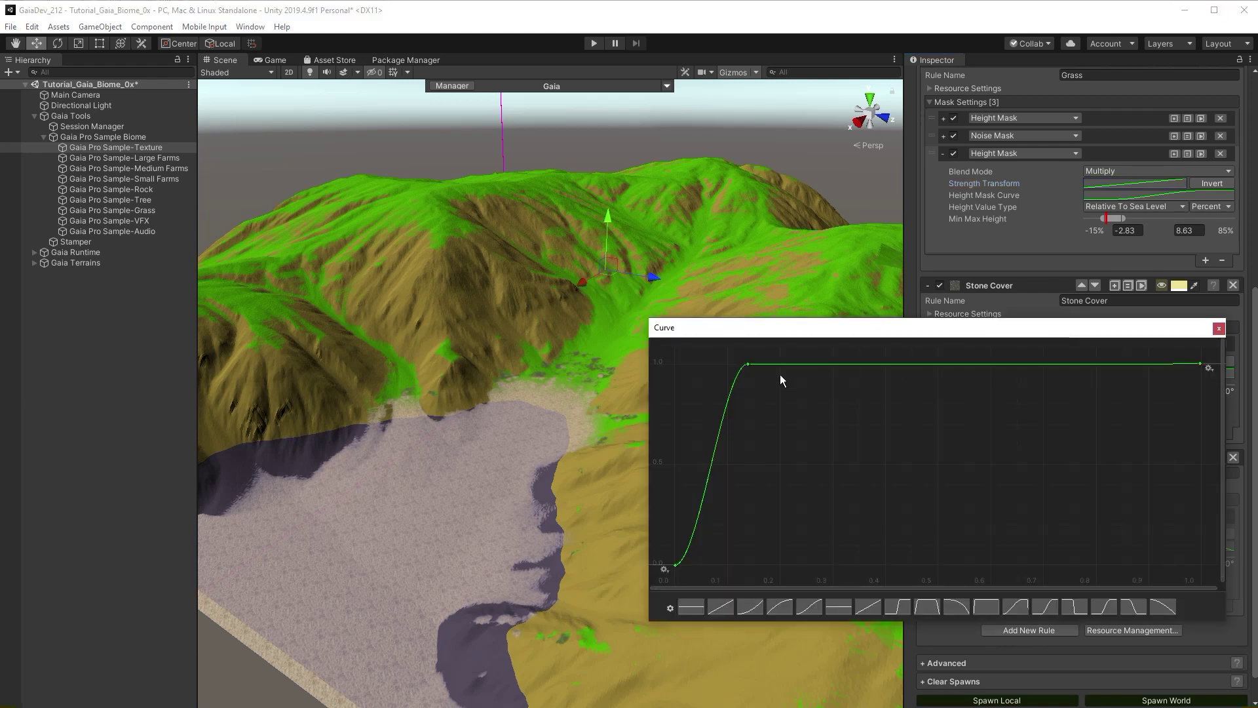
mouse_move(789, 330)
mouse_down()
mouse_move(828, 260)
mouse_move(770, 206)
mouse_move(689, 319)
mouse_move(688, 365)
mouse_move(616, 517)
mouse_up()
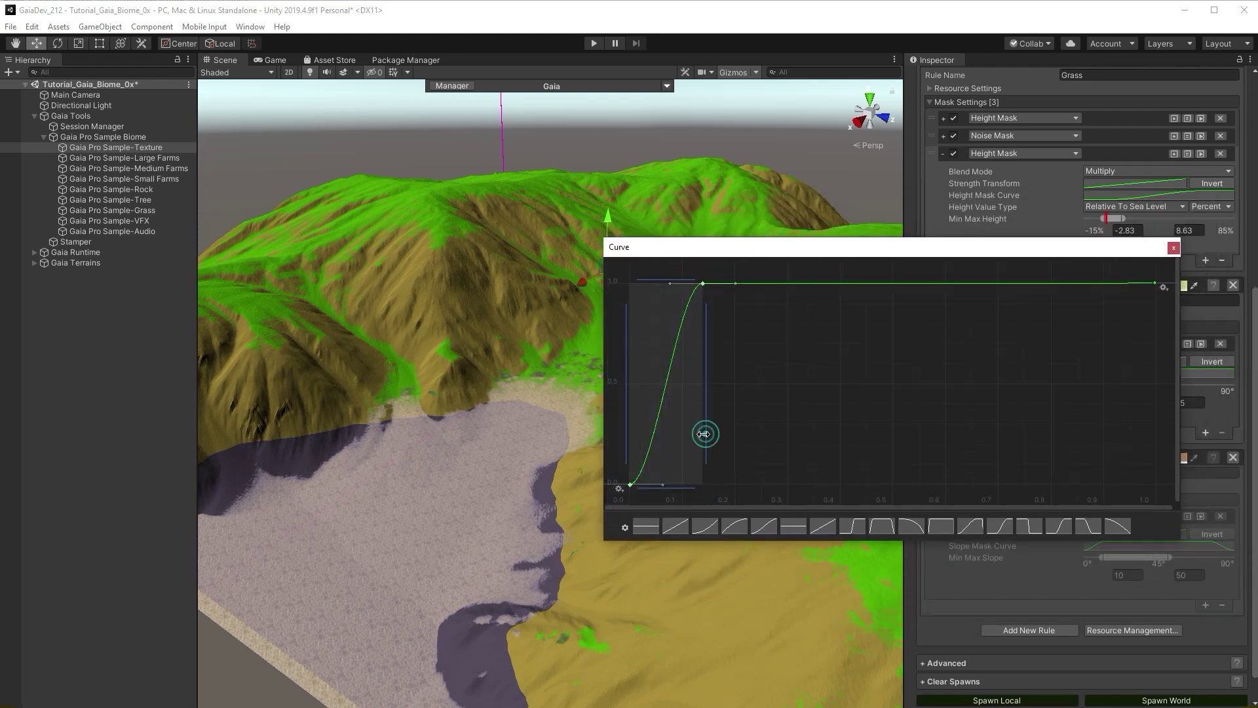
drag(705, 432, 691, 433)
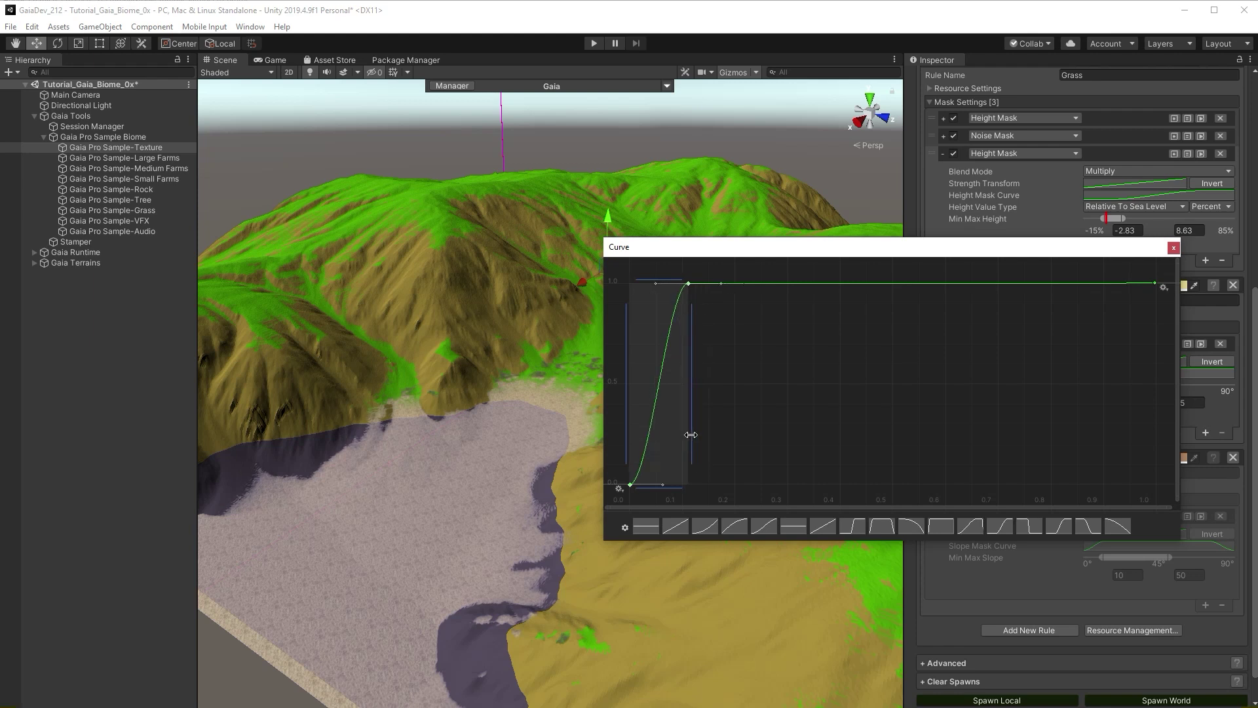
click(1173, 249)
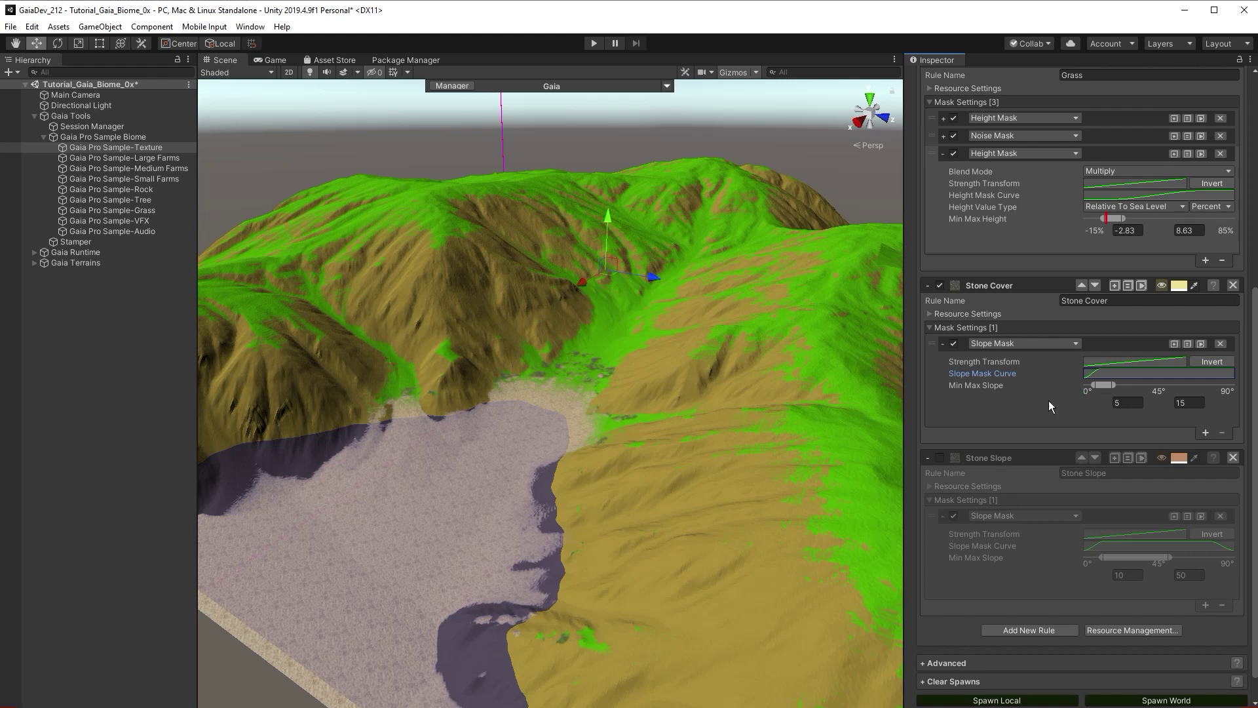
Soften the start of Stone Cover's Slope Mask Curve so that it reaches full strength at about 0.2
click(1119, 373)
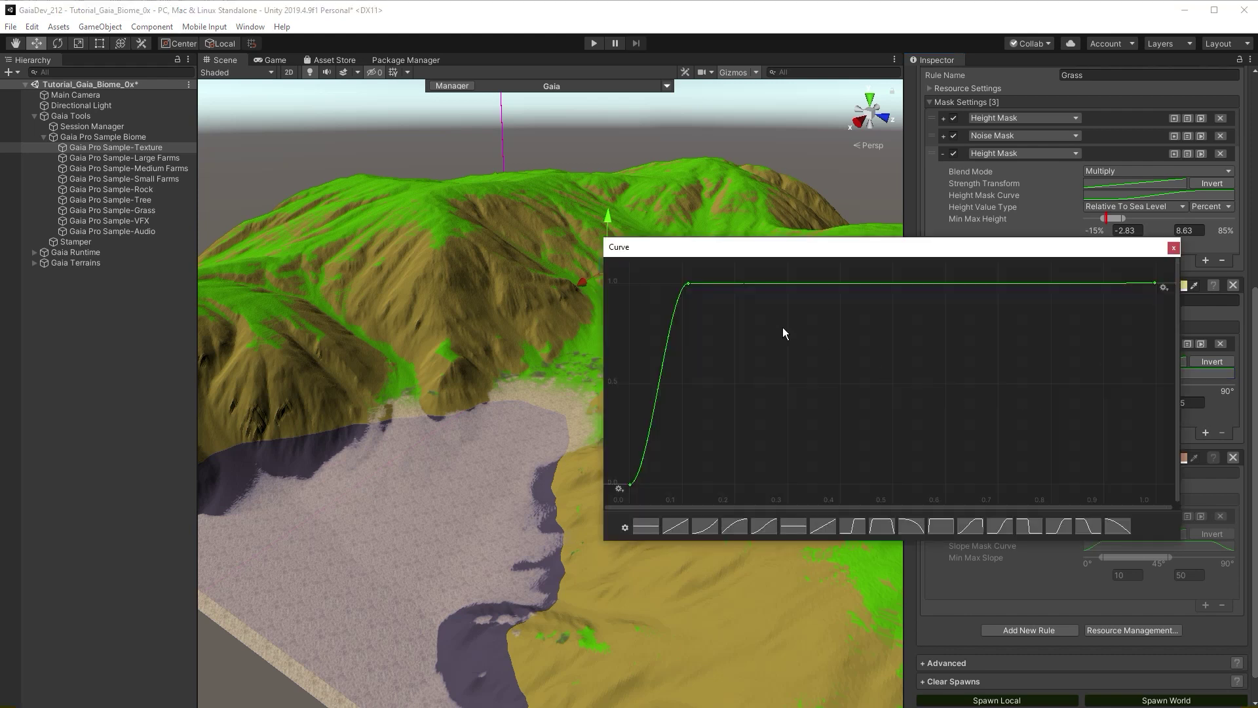
drag(758, 267, 623, 514)
drag(690, 443, 737, 437)
click(1173, 247)
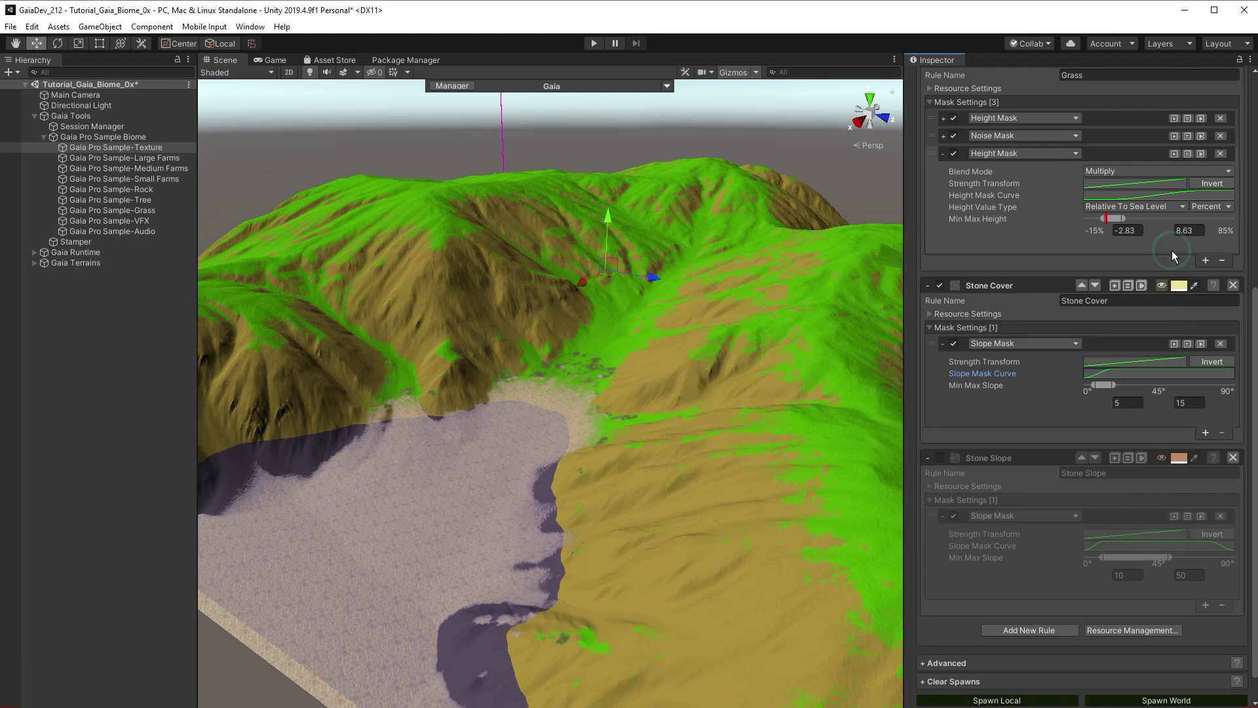
Enable the Stone Slope rule and set its Slope Mask's minimum slope to 5 and maximum slope to 10
click(939, 457)
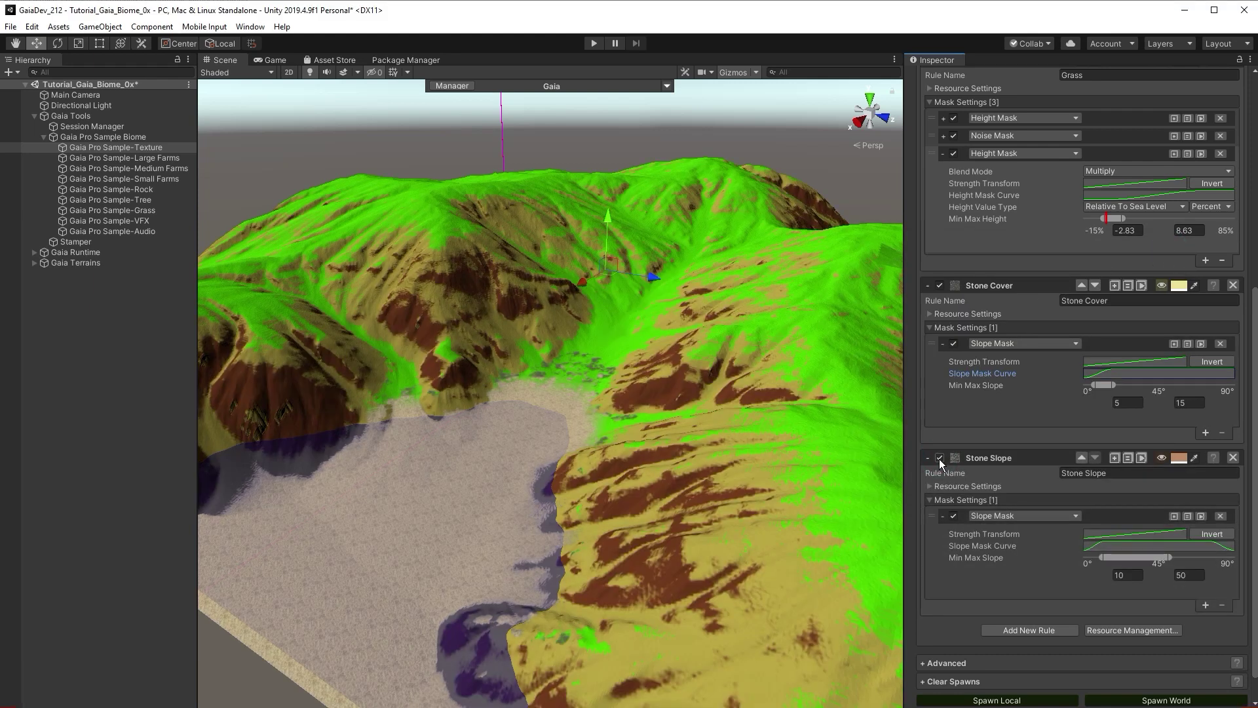
click(1119, 574)
text(5)
key(Tab)
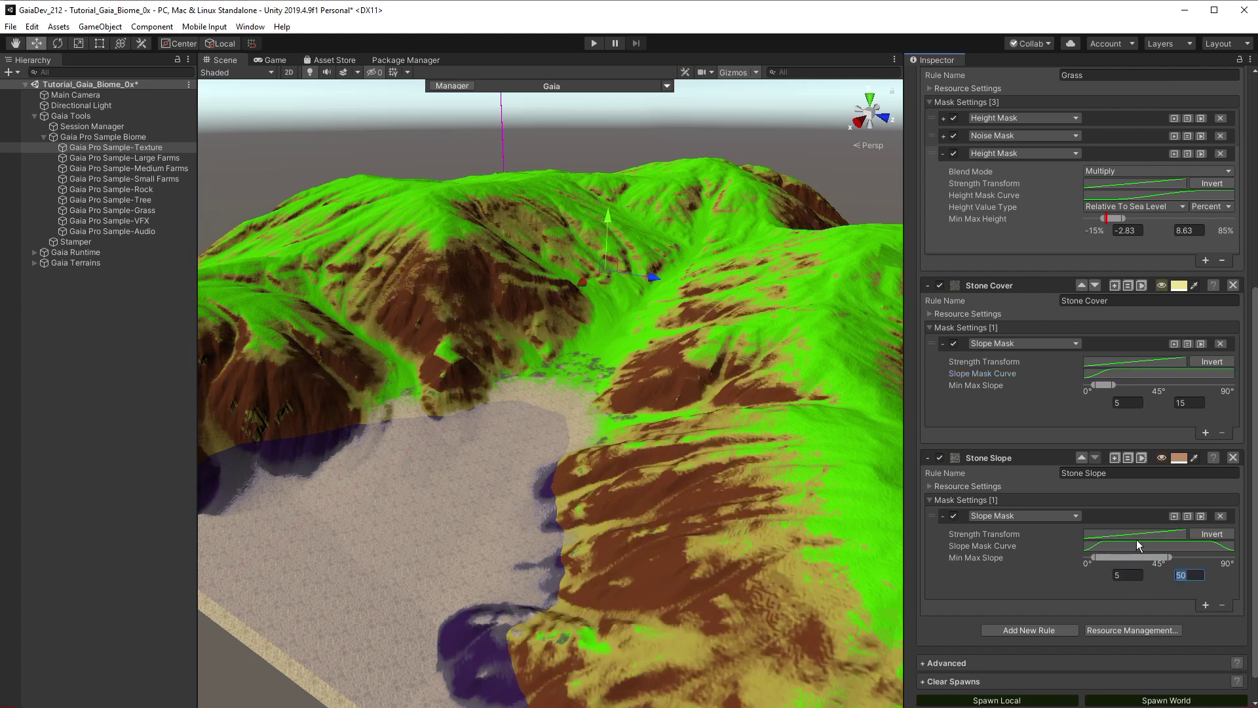
text(10)
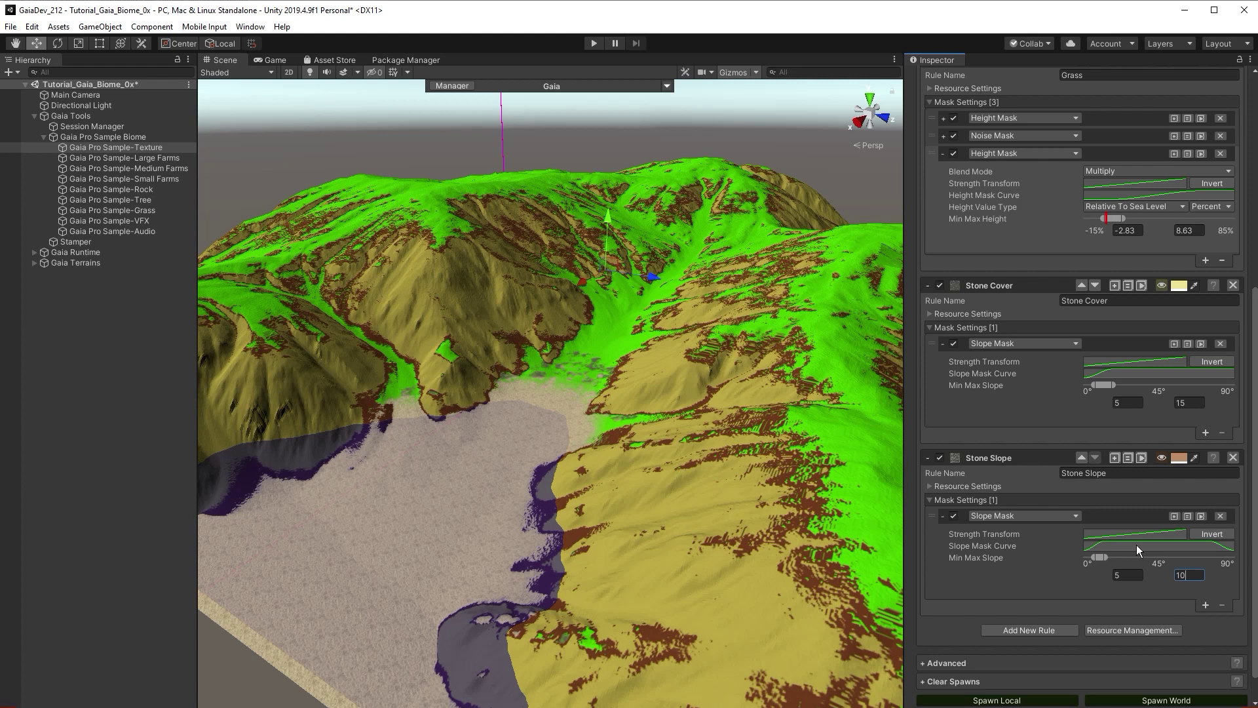
Turn off the Stone Cover visualization and view the Stone Slope coverage from a slightly different angle
click(1164, 286)
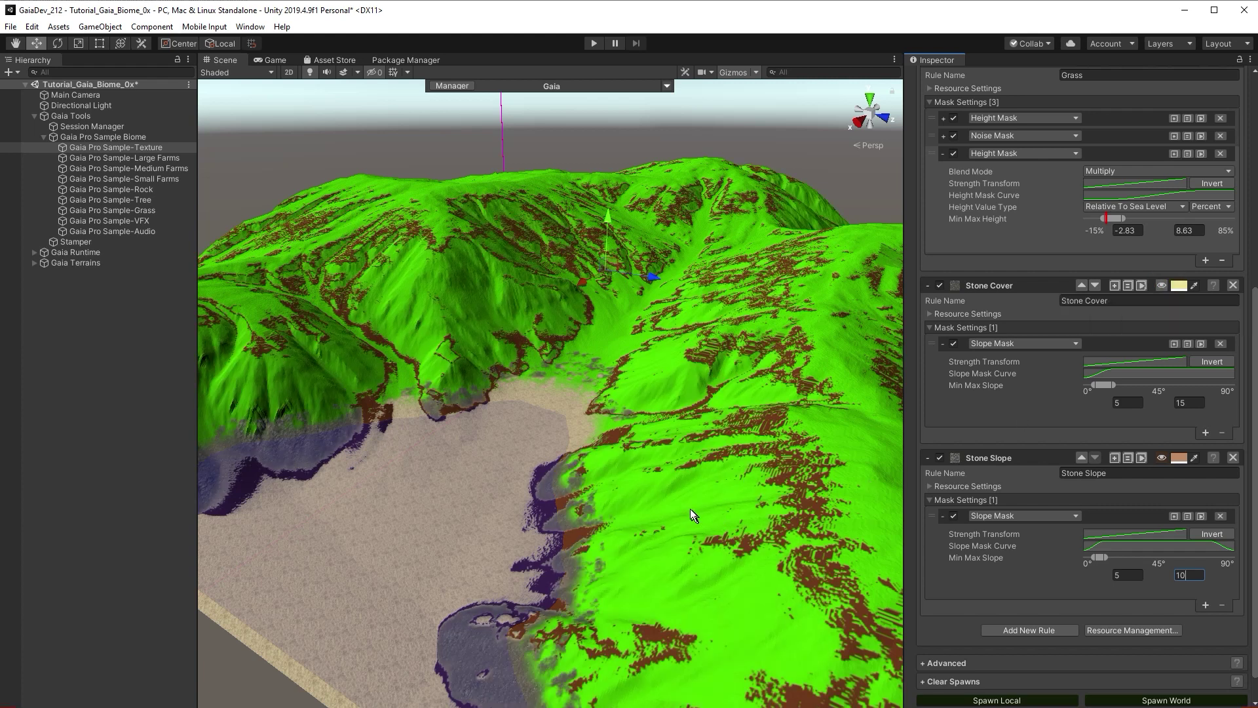
alt+drag(715, 502, 681, 497)
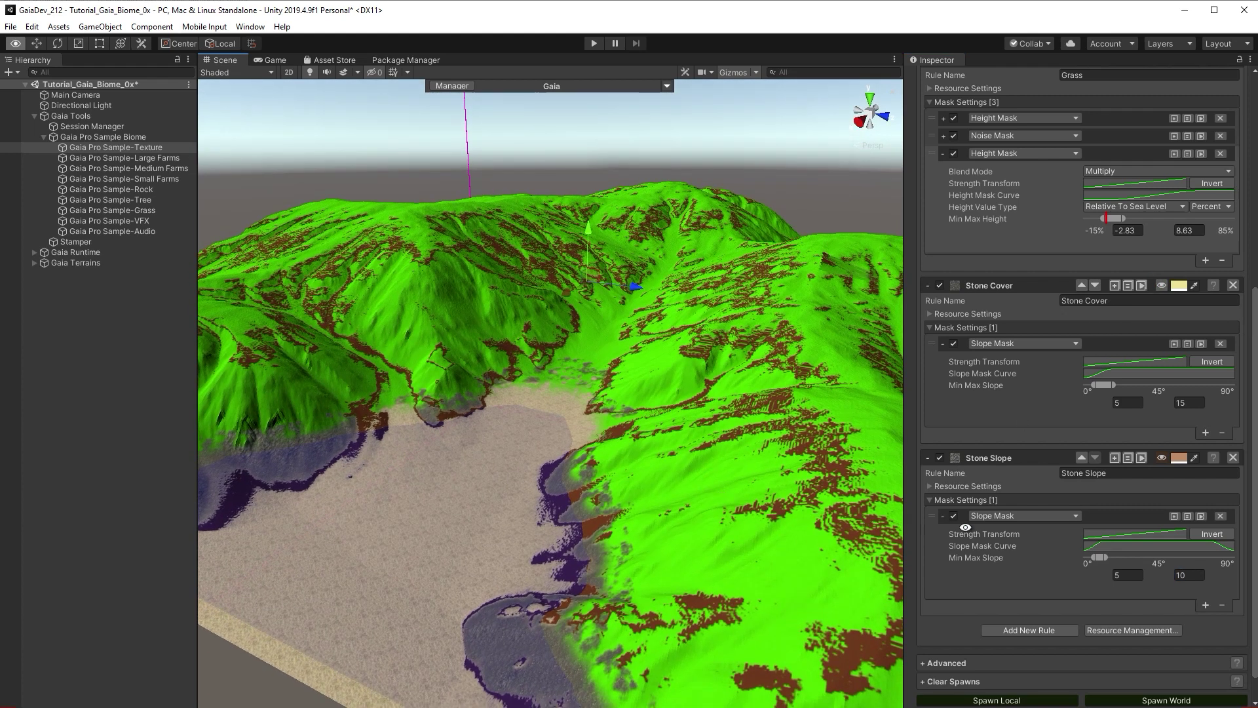
Try raising the end of Stone Slope's Slope Mask Curve to full strength, and bring it back down to zero
click(1110, 543)
drag(1155, 484, 1155, 470)
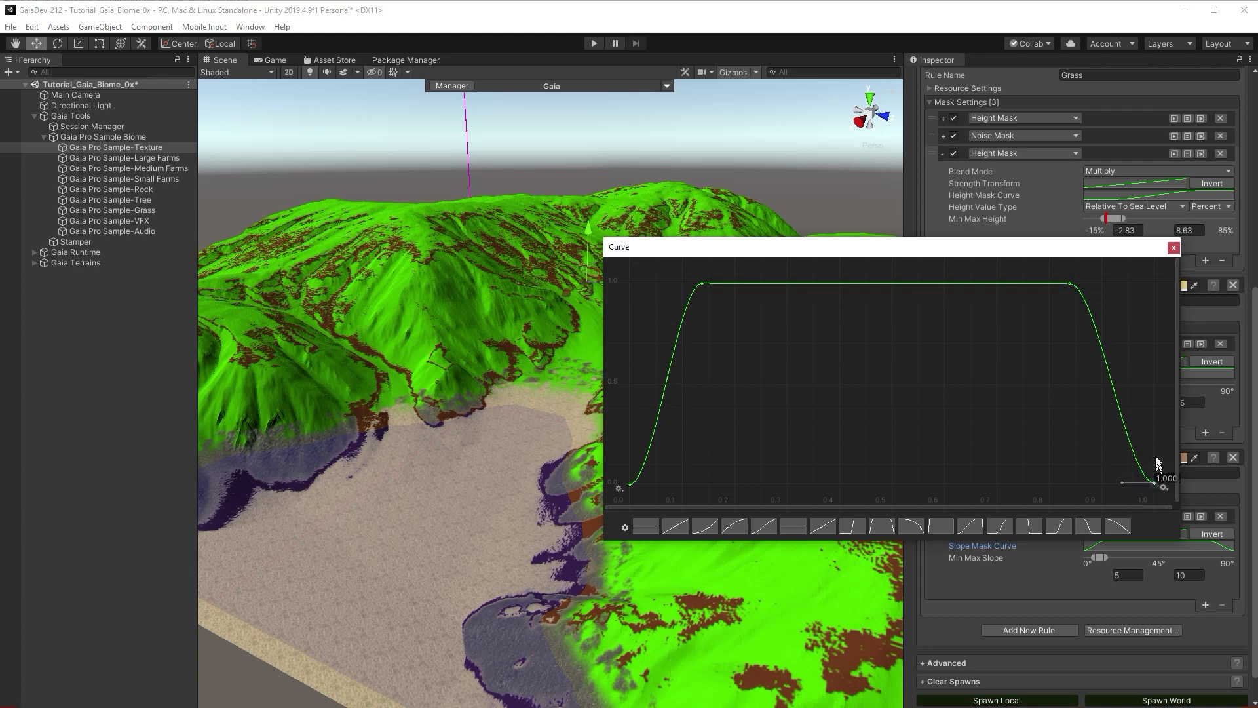
drag(1155, 422, 1156, 288)
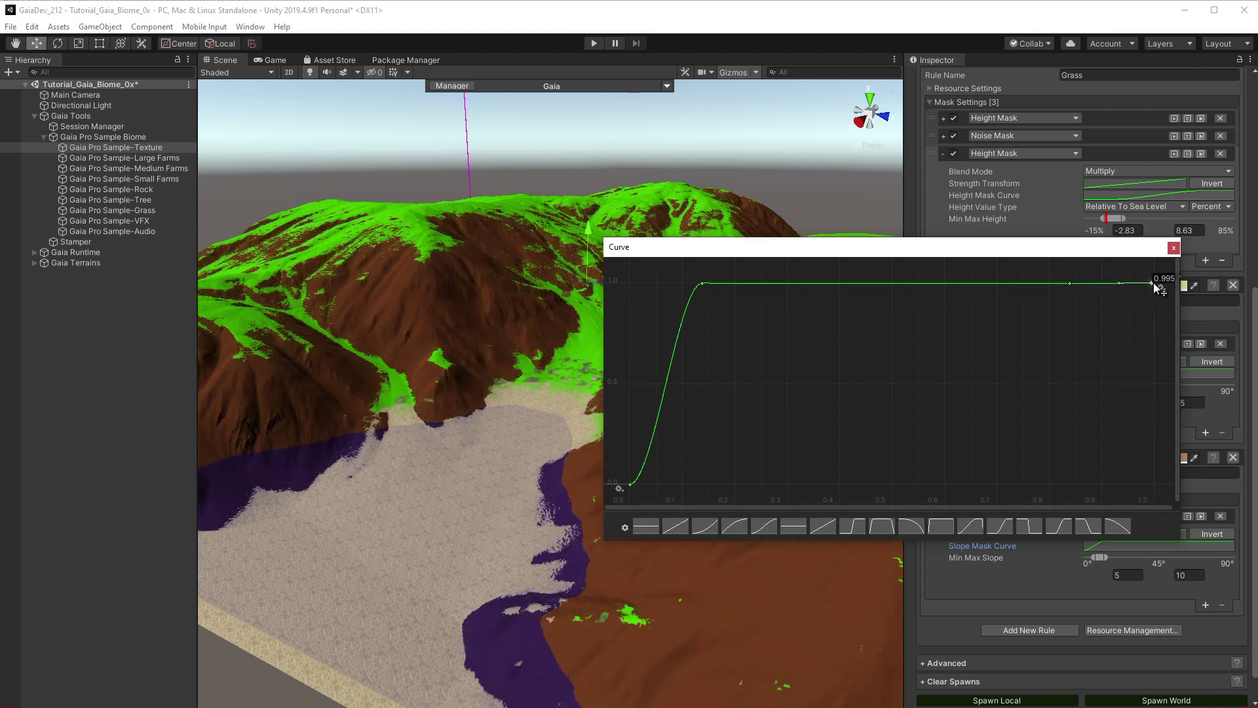
drag(1155, 287, 1155, 490)
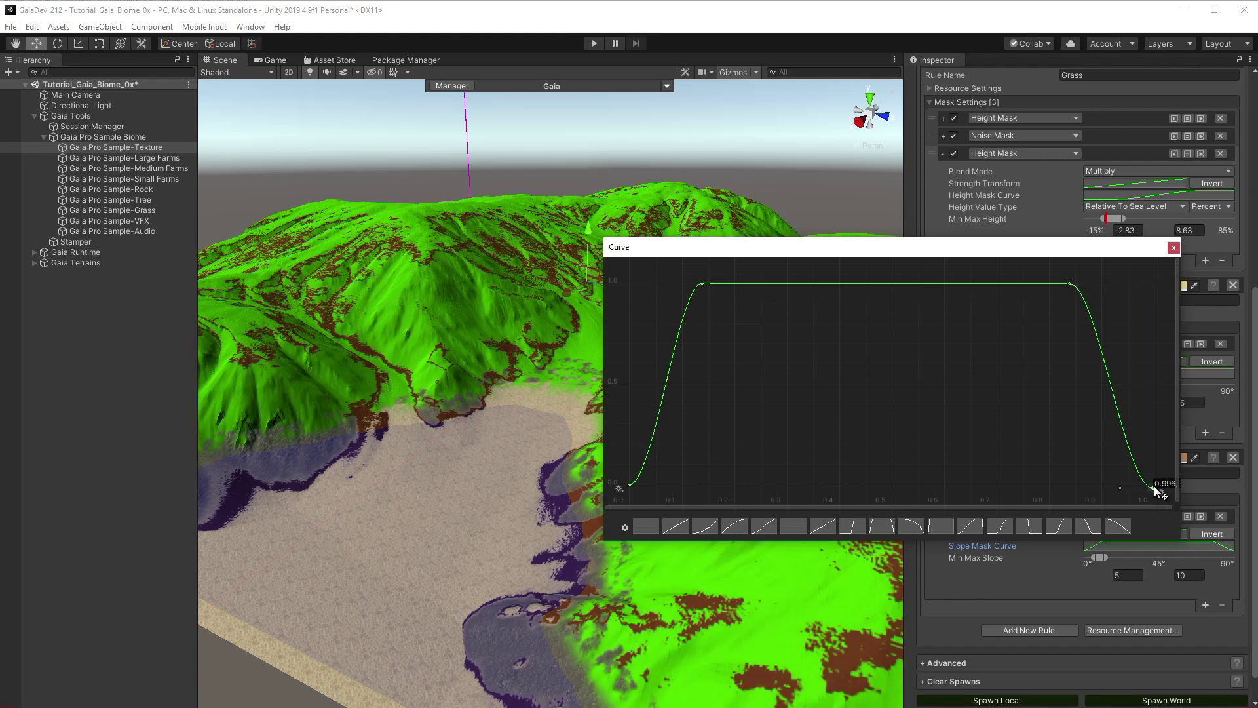
click(1173, 247)
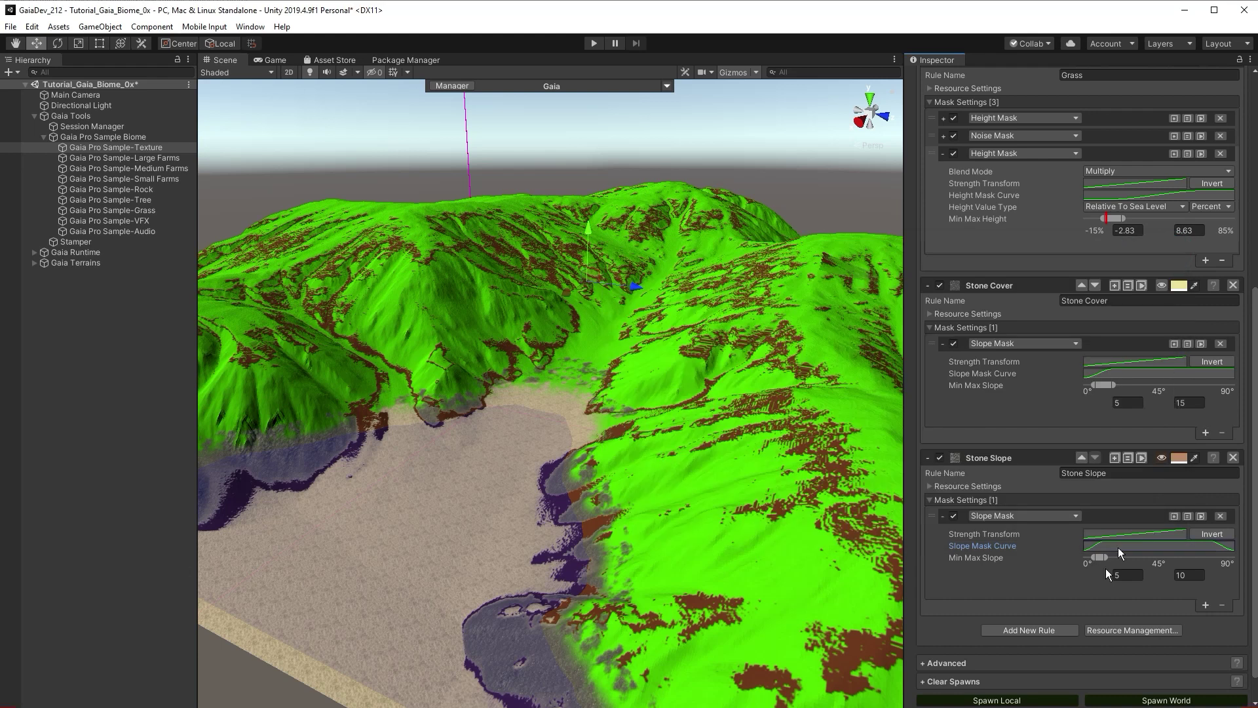
Set the Stone Slope rule's minimum slope to 10 and maximum slope to 50
click(1117, 576)
text(10)
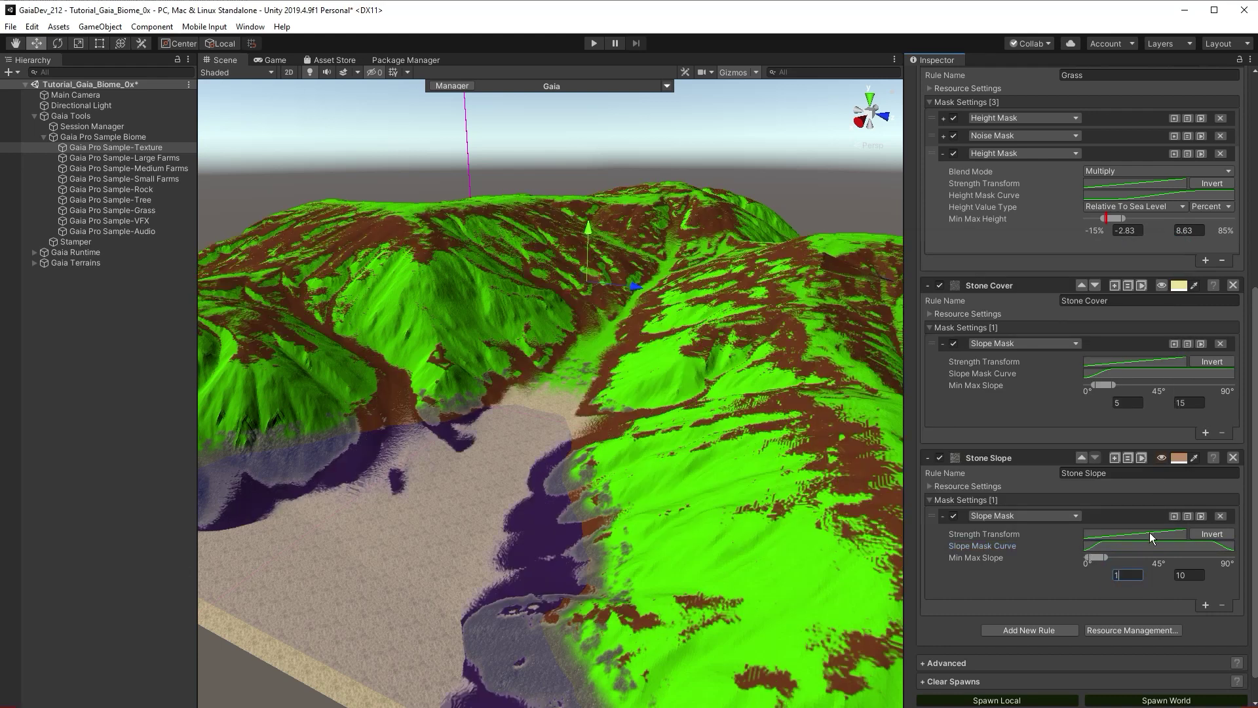
key(Tab)
text(50)
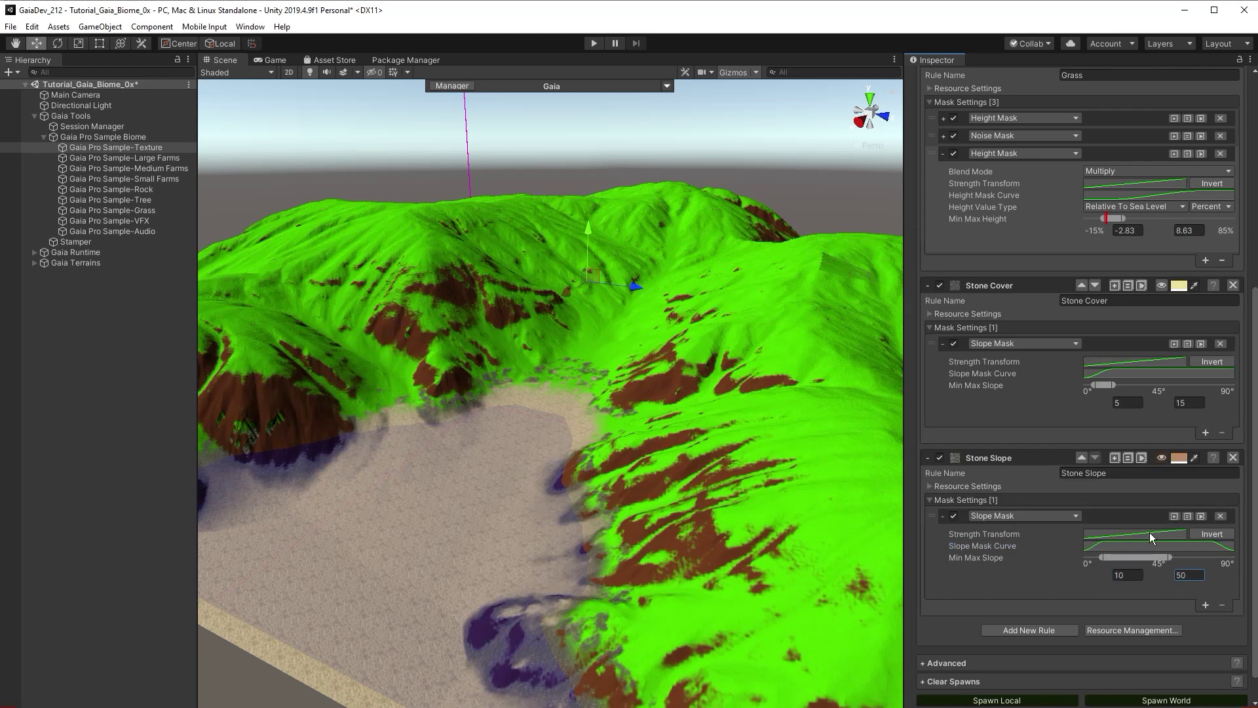
Spawn the biome textures locally on the terrain and look at the result from another angle
scroll(1028, 622, down, 1)
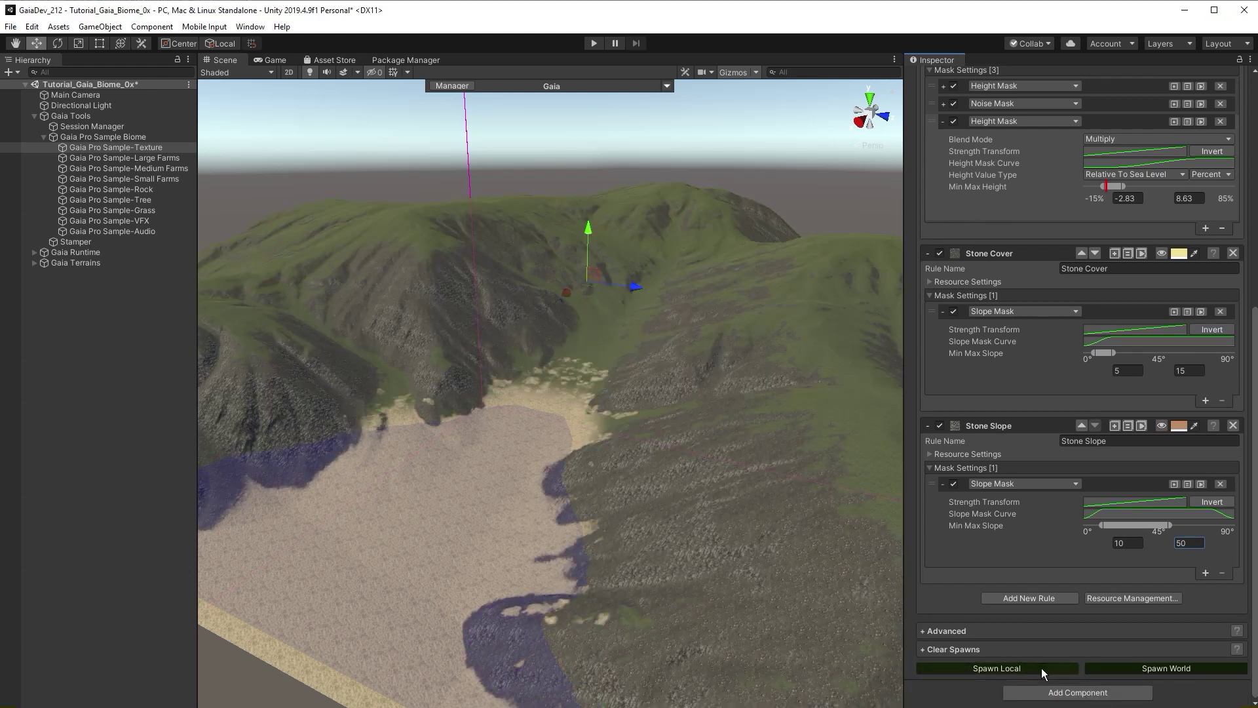
right_drag(577, 382, 883, 426)
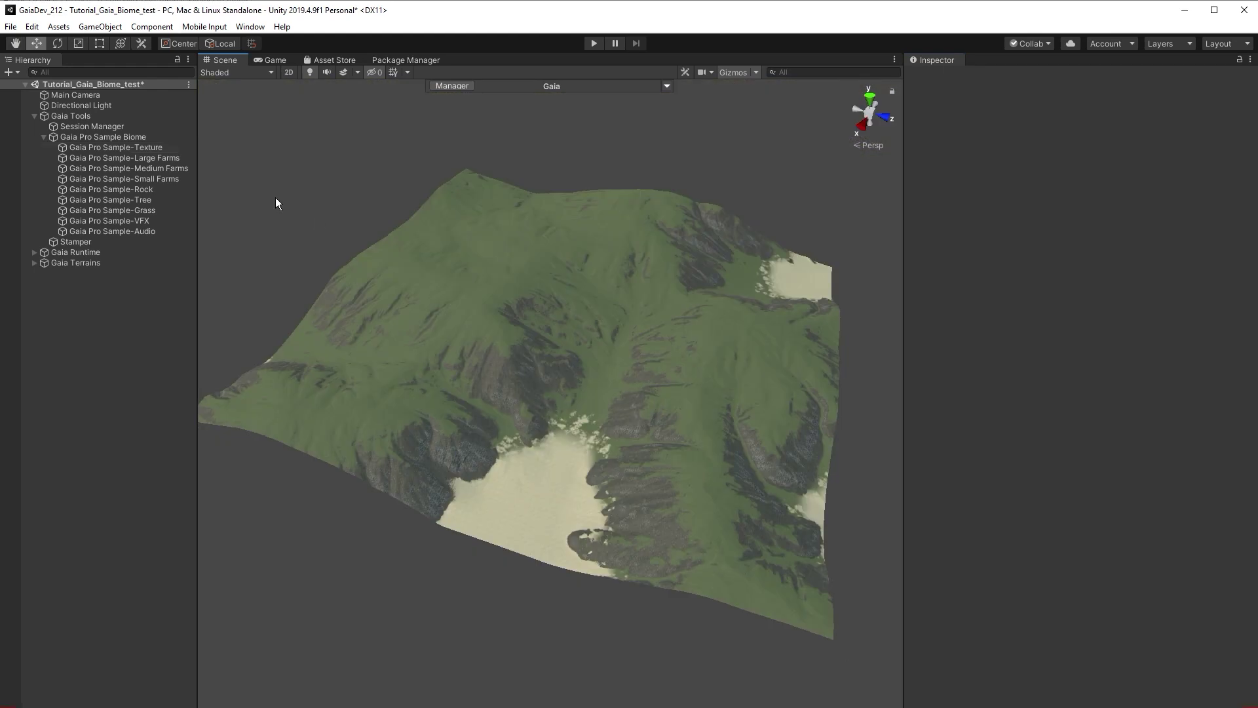
Select the Gaia Pro Sample-Small Farms spawner and disable its Small Farm 3, 4, 5 and 6 rules
click(169, 180)
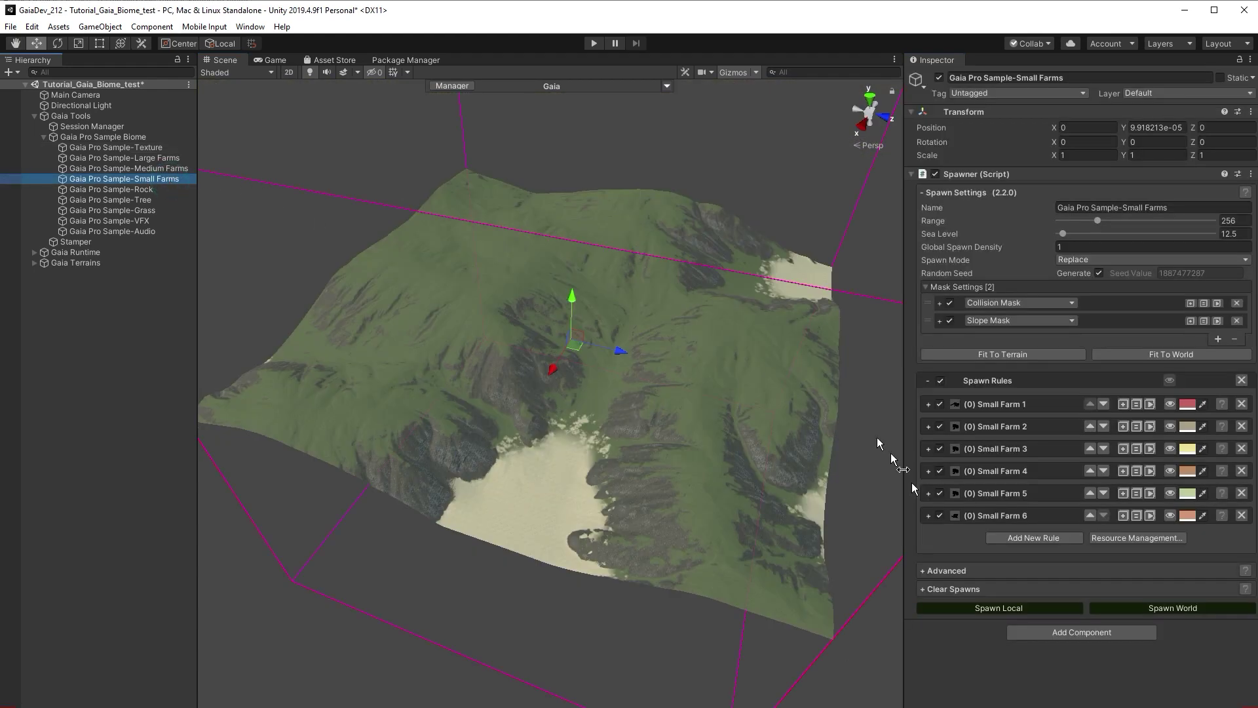
click(945, 493)
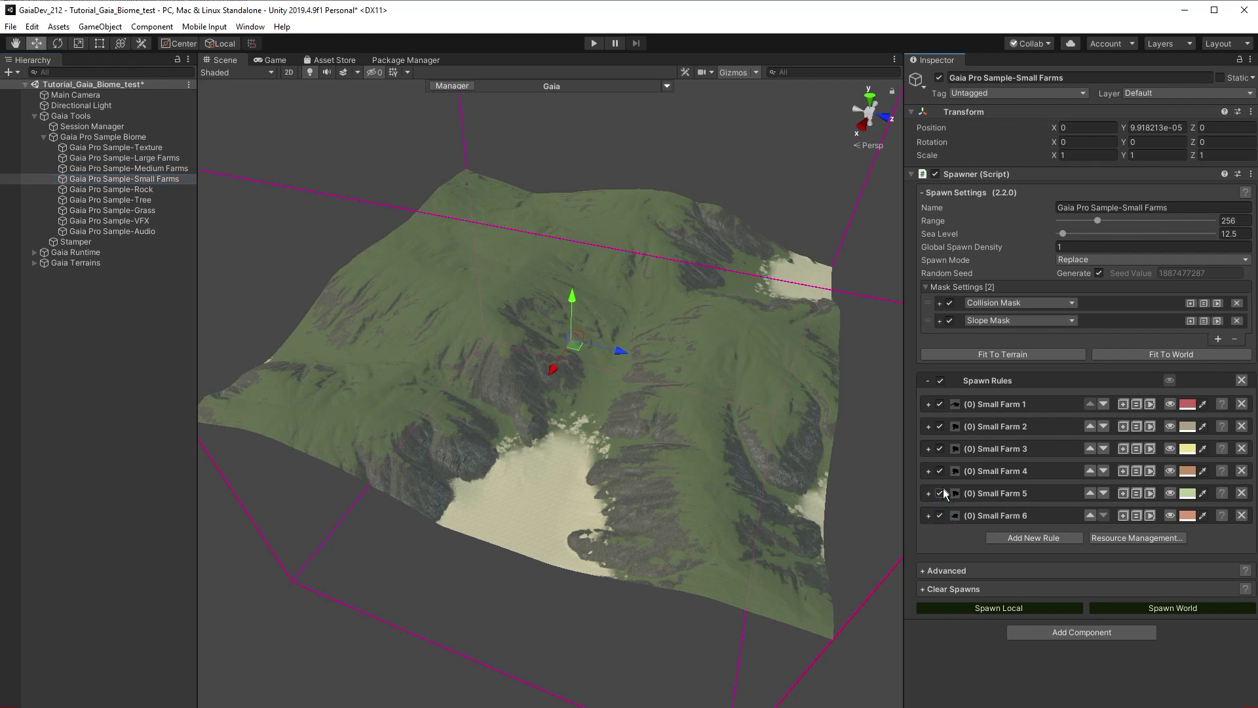
click(941, 493)
click(941, 515)
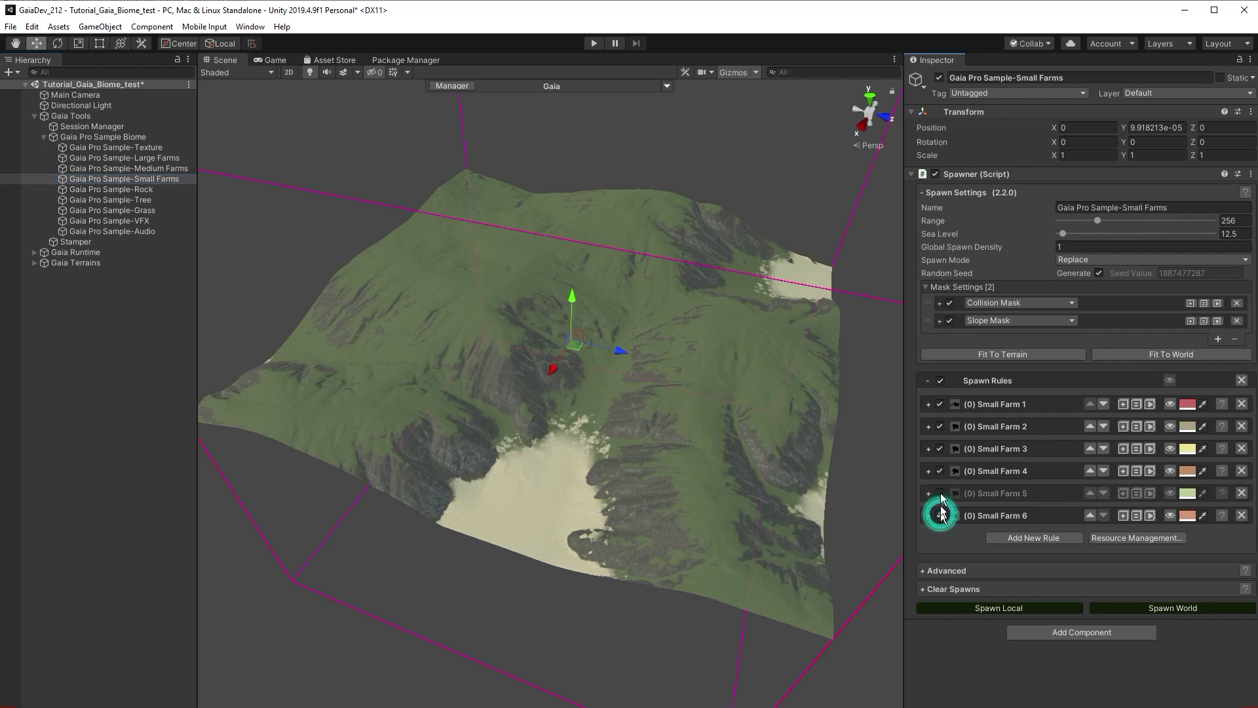
click(941, 470)
click(941, 448)
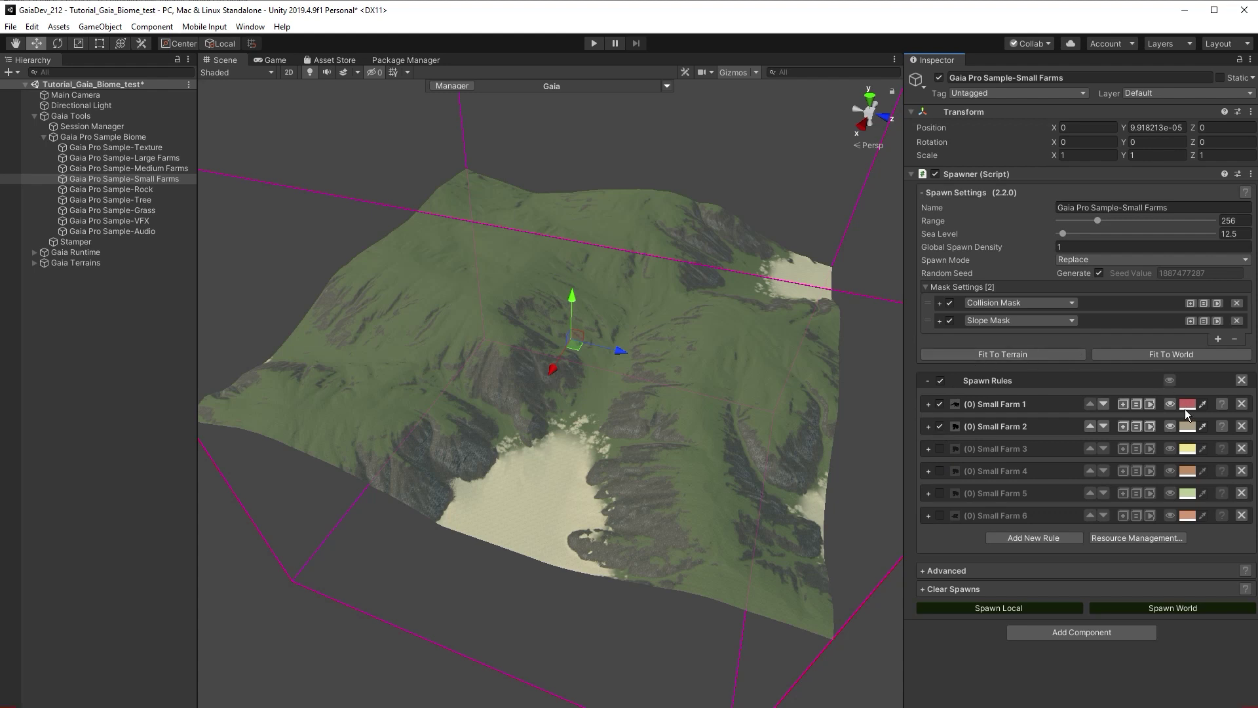
Visualize the Small Farm 1 and Small Farm 2 rules on the terrain and examine the settings of both
click(1169, 405)
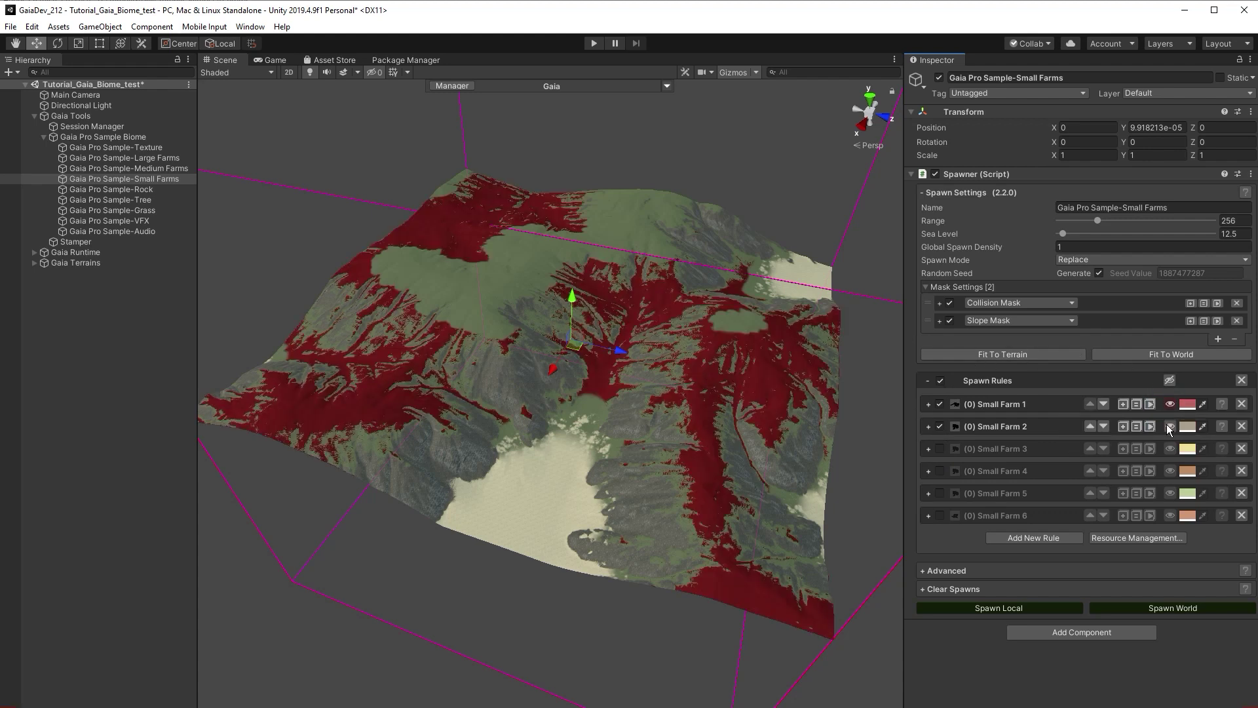
click(1168, 427)
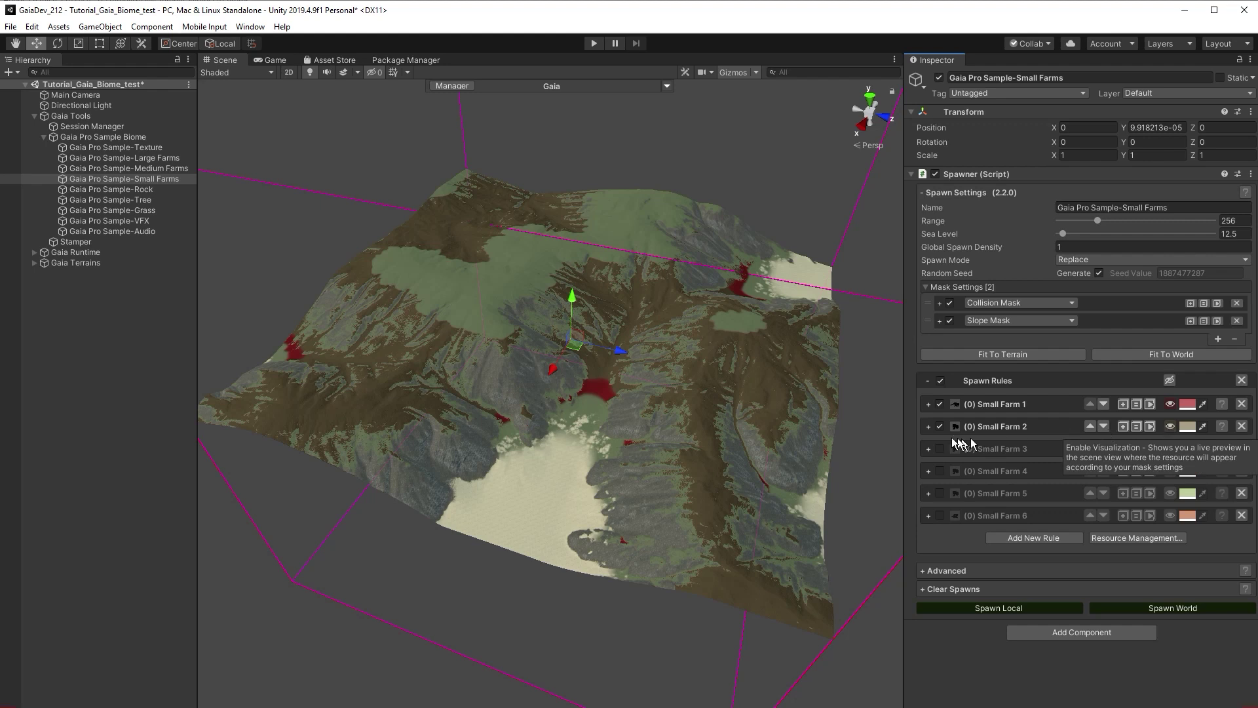
click(928, 427)
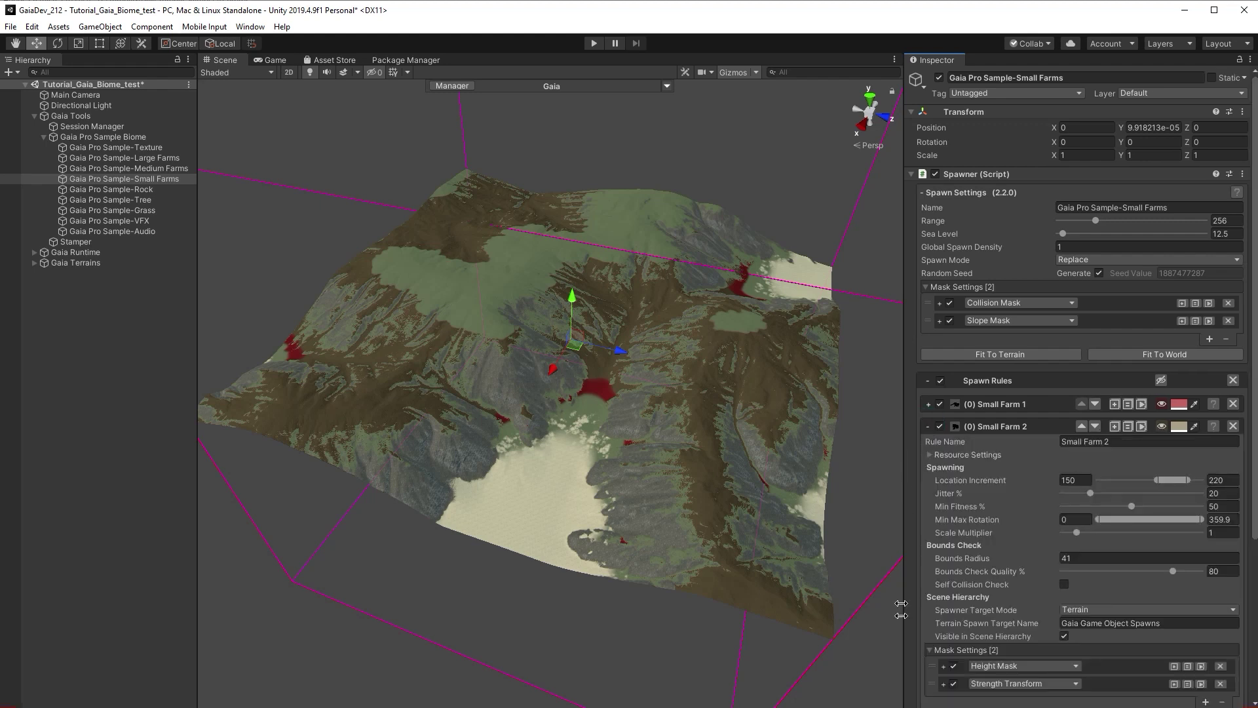
click(928, 404)
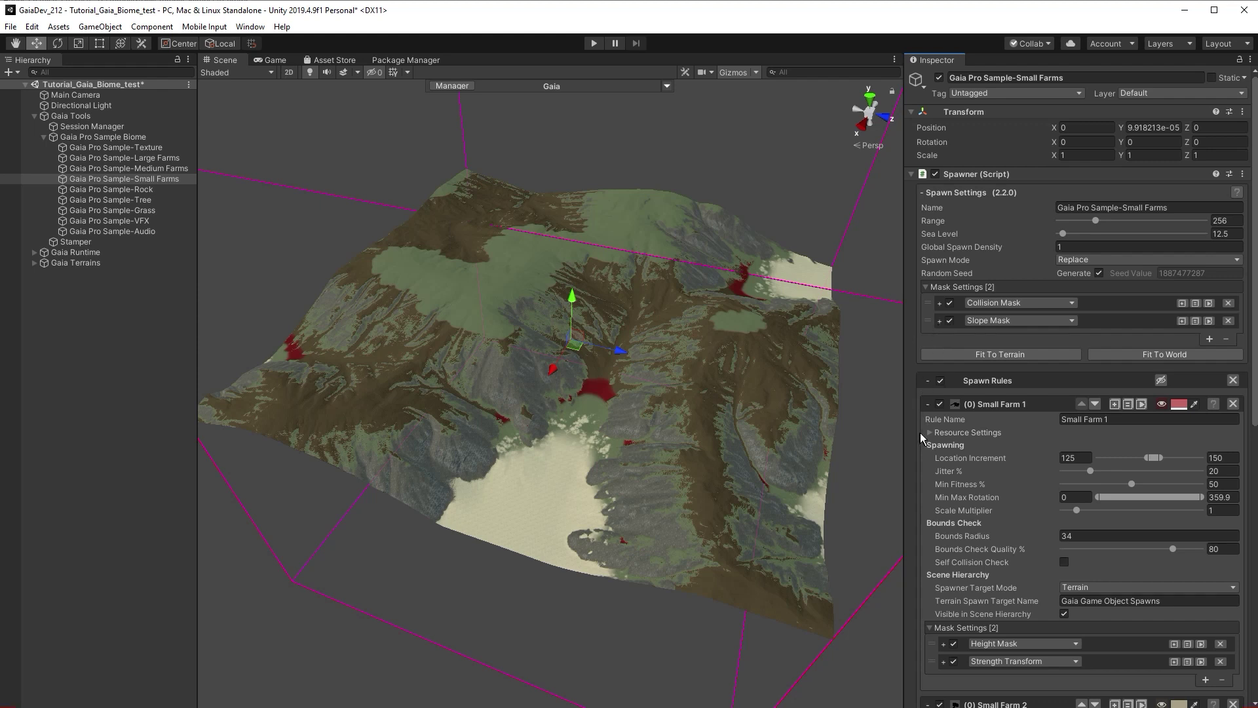
click(929, 405)
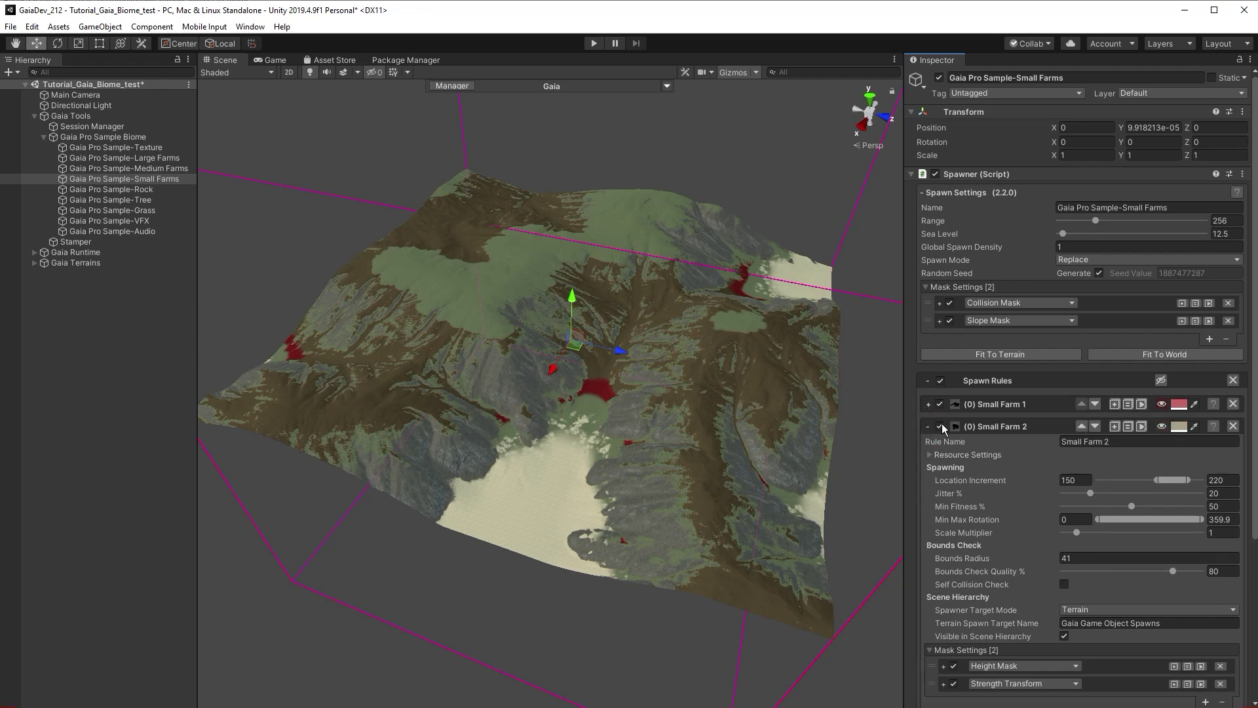
Disable the Small Farm 2 rule and spawn only Small Farm 1 locally
click(939, 423)
click(927, 427)
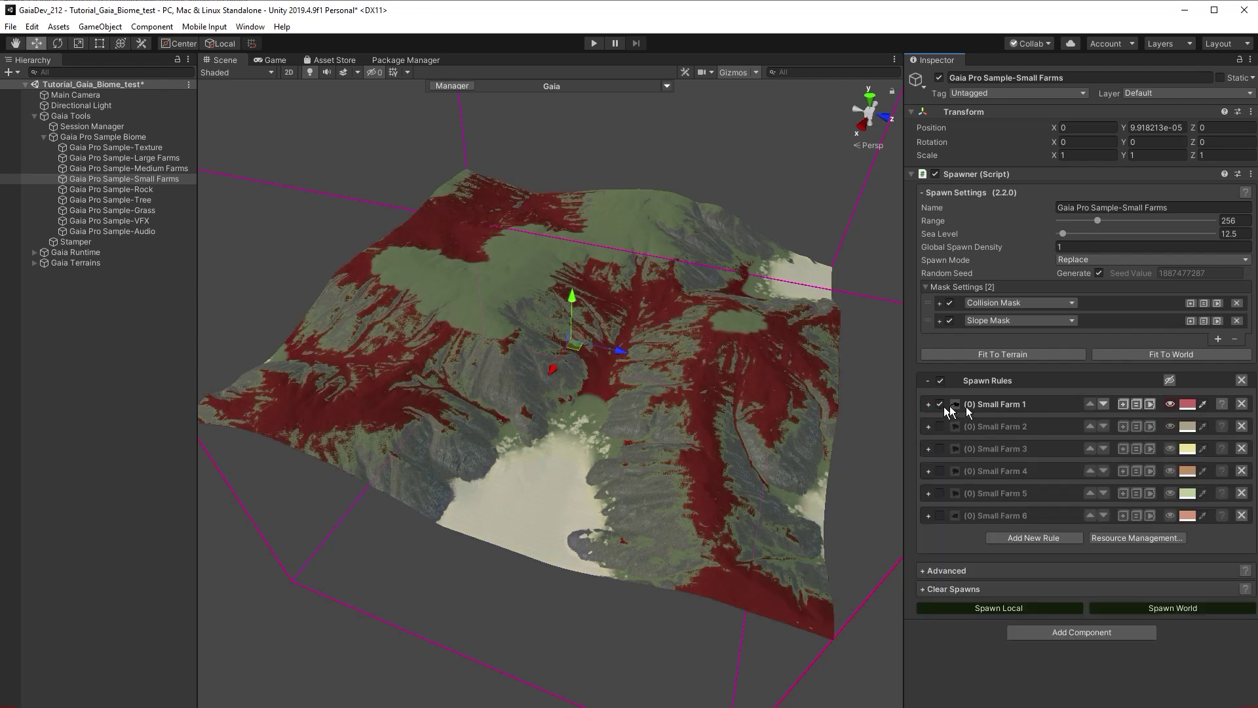
click(1020, 609)
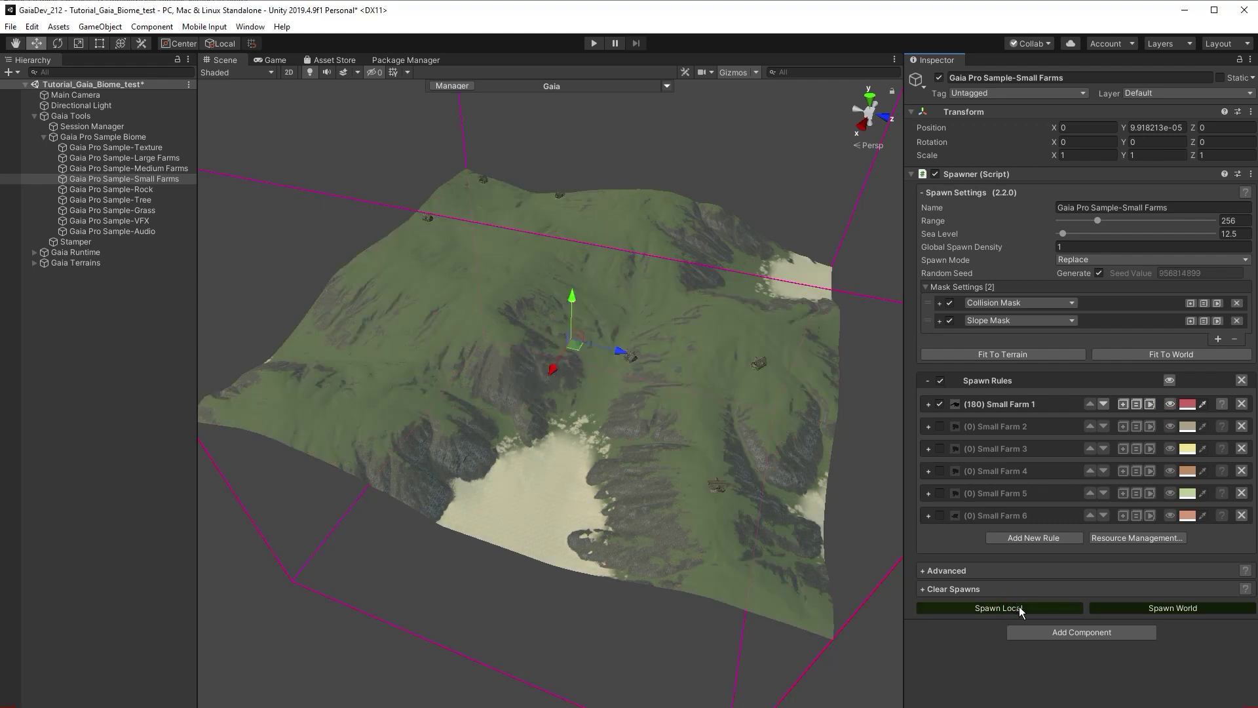
Enable the Small Farm 2 rule again and visualize its coverage around the spawned farms
click(940, 426)
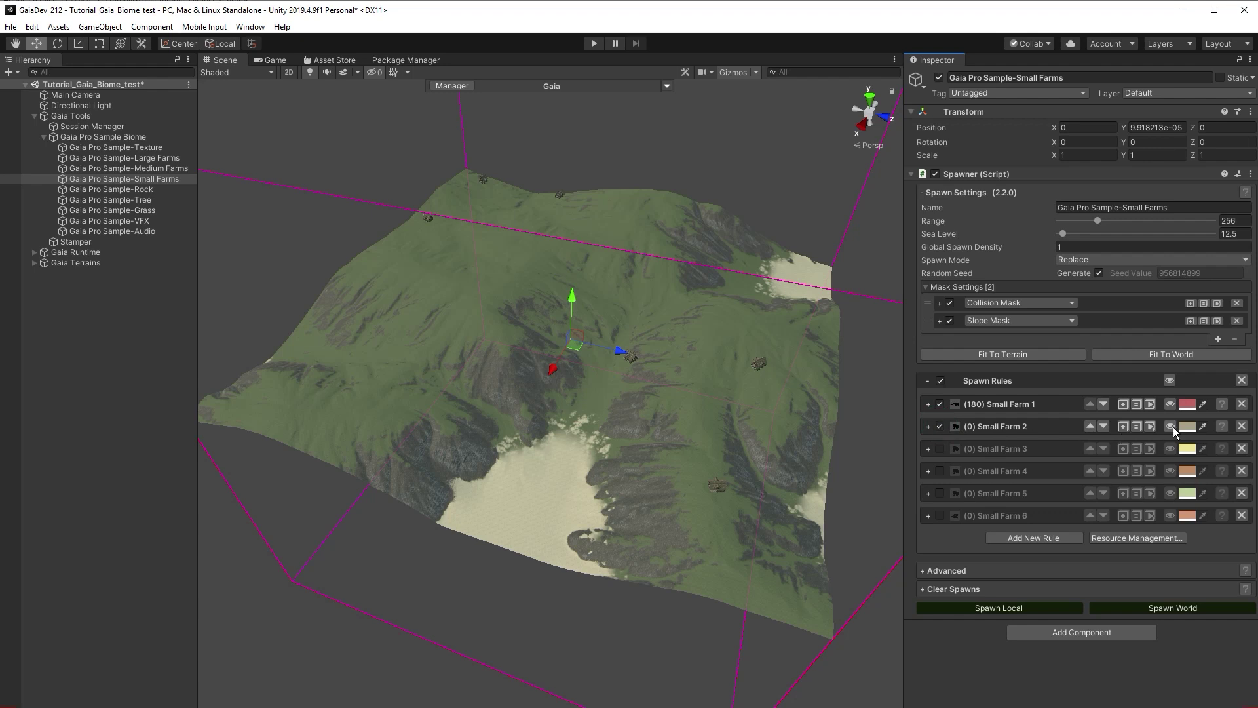
click(1172, 426)
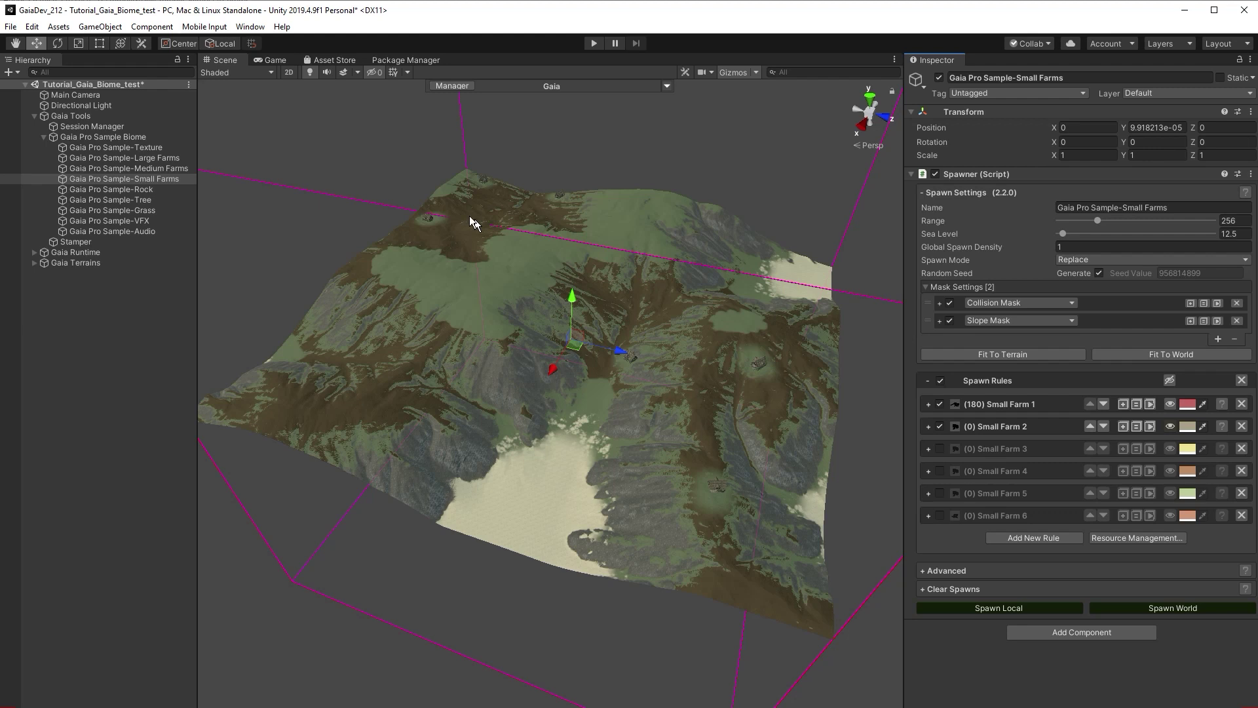
Expand the spawner's Collision Mask and review the tag choices of its first respected collision, keeping PW - Building
click(940, 304)
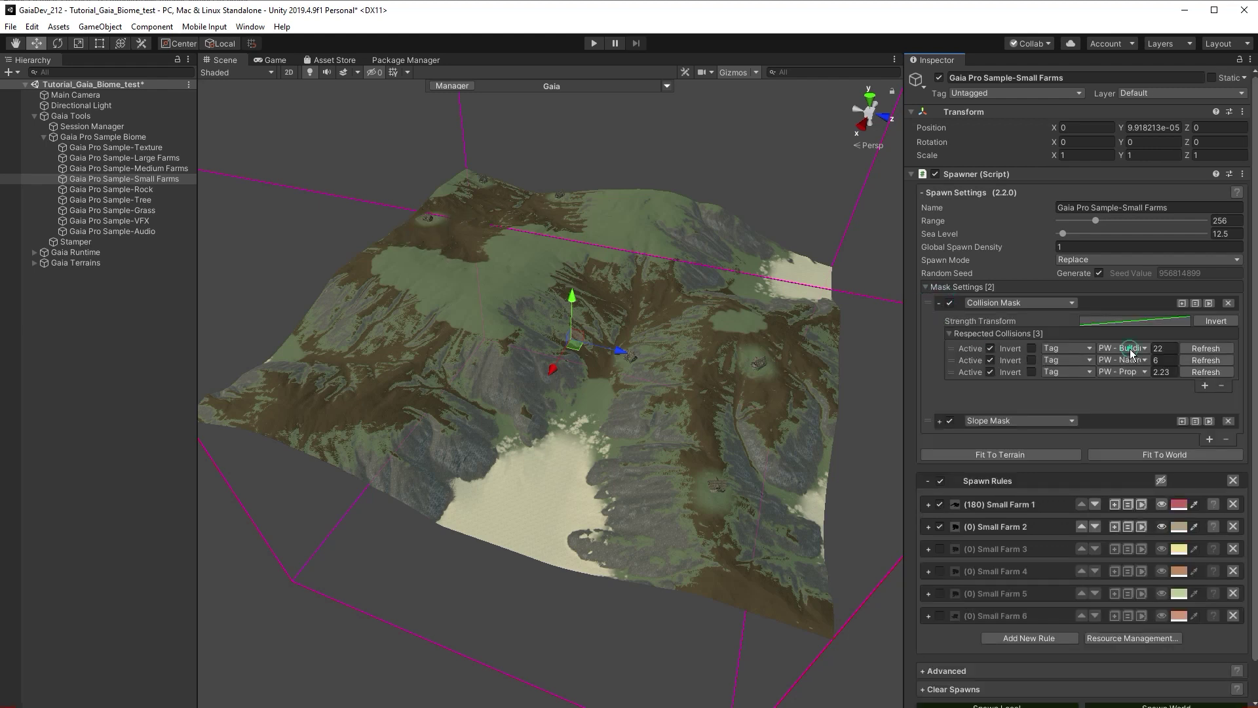
click(1130, 349)
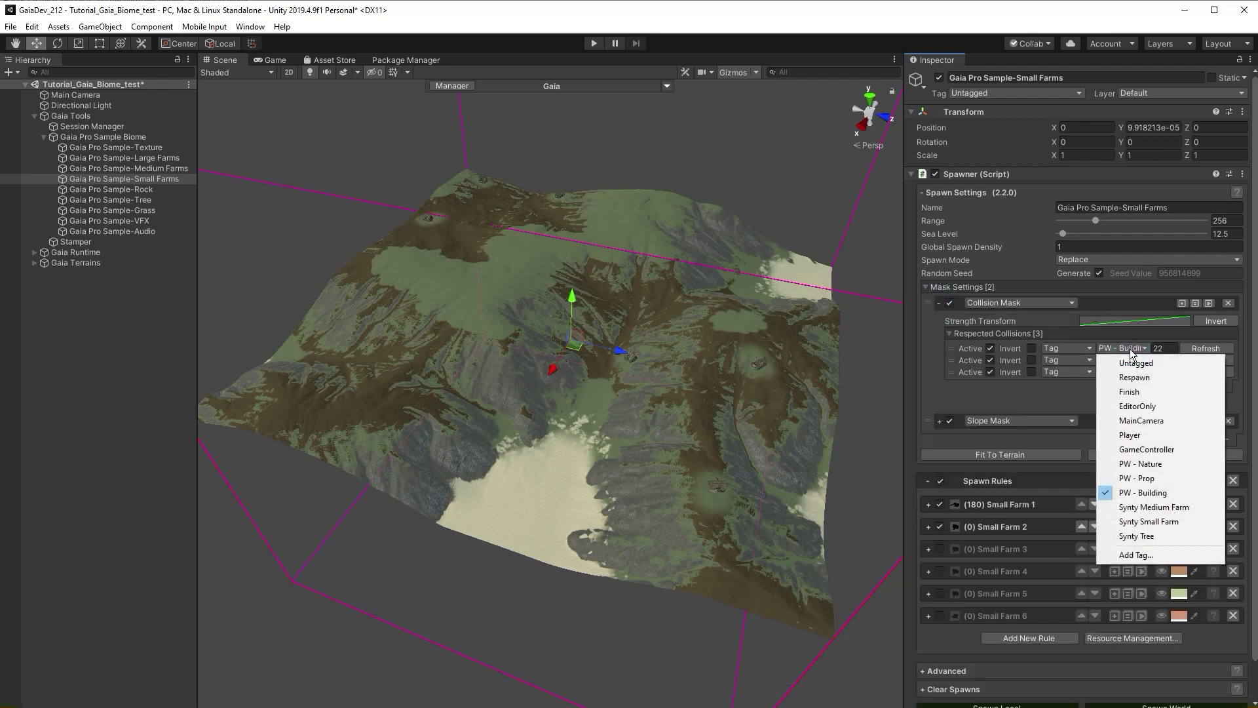
click(1162, 492)
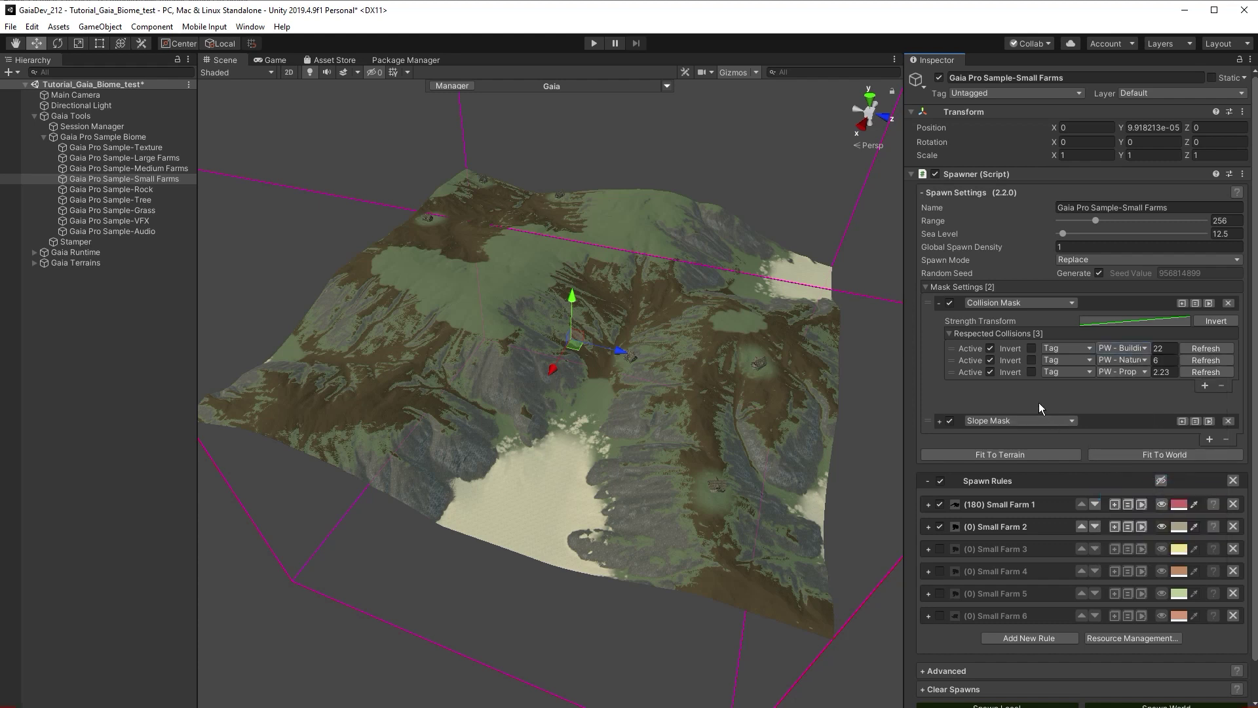
Turn off random seed generation for the Small Farms spawner and spawn its farms locally
click(1099, 273)
scroll(973, 639, down, 2)
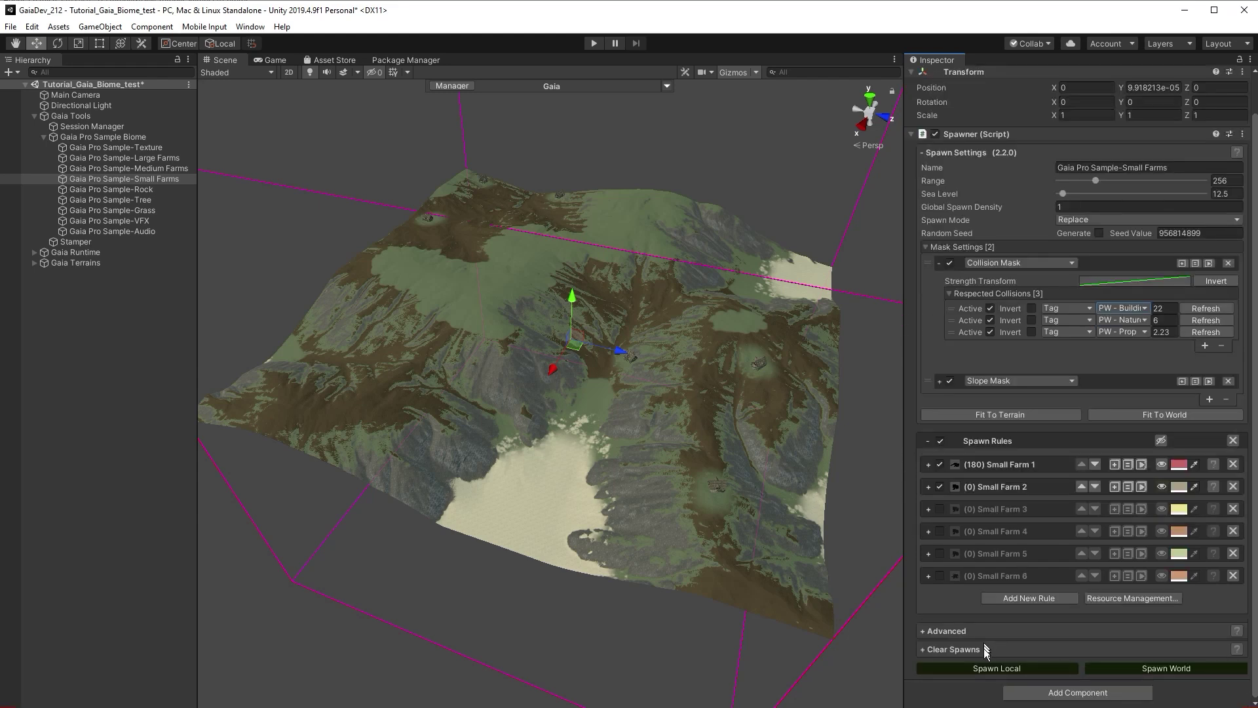
click(985, 667)
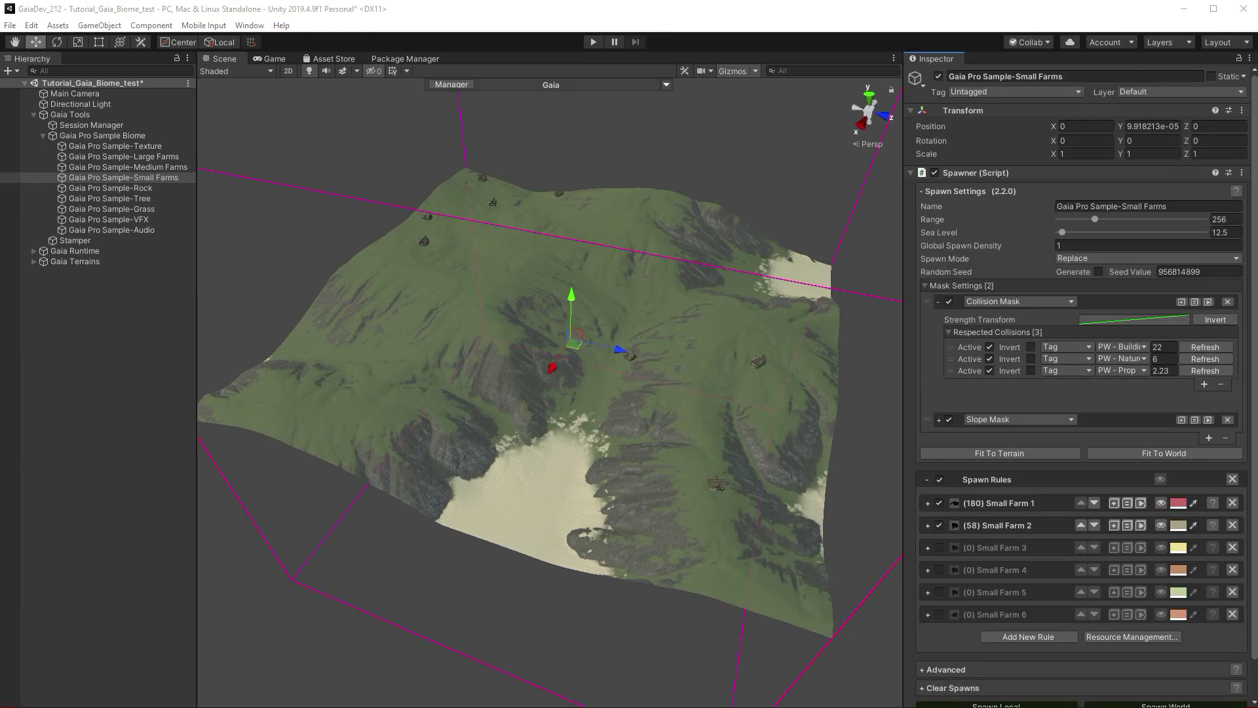
Open the Rock spawner, expand its Terrain Texture mask, and disable its Height Mask and Collision Mask
click(166, 187)
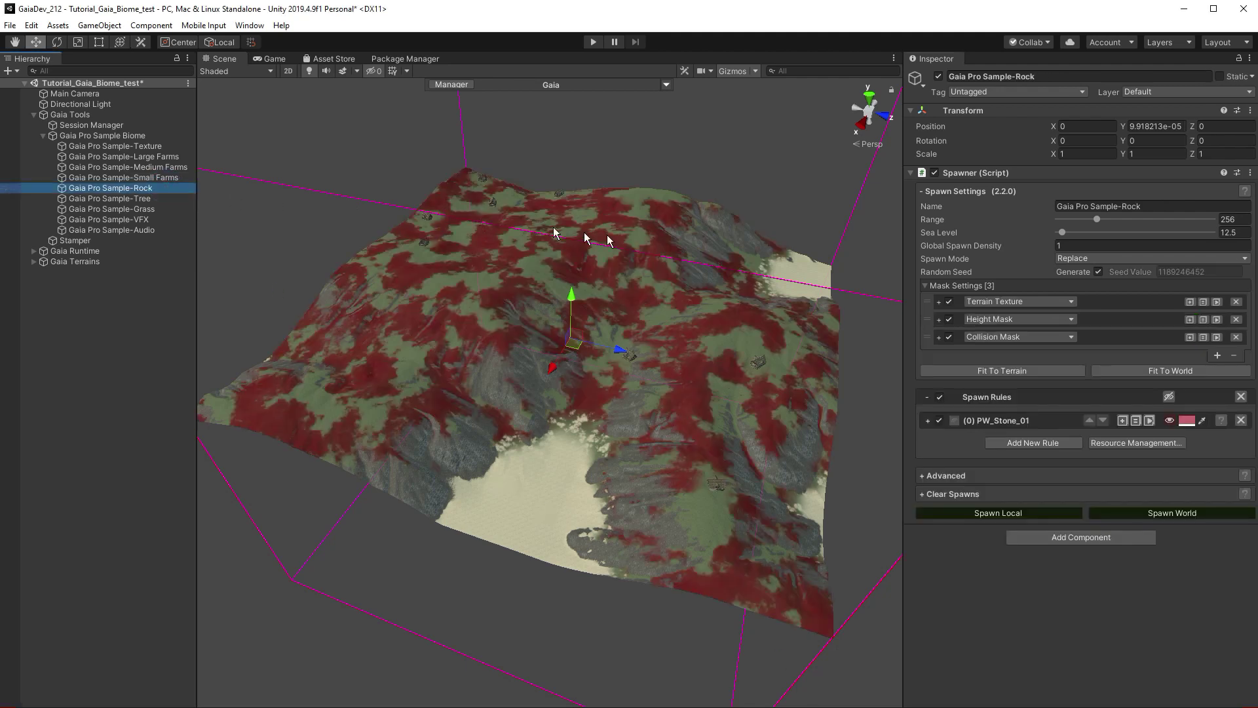
click(938, 302)
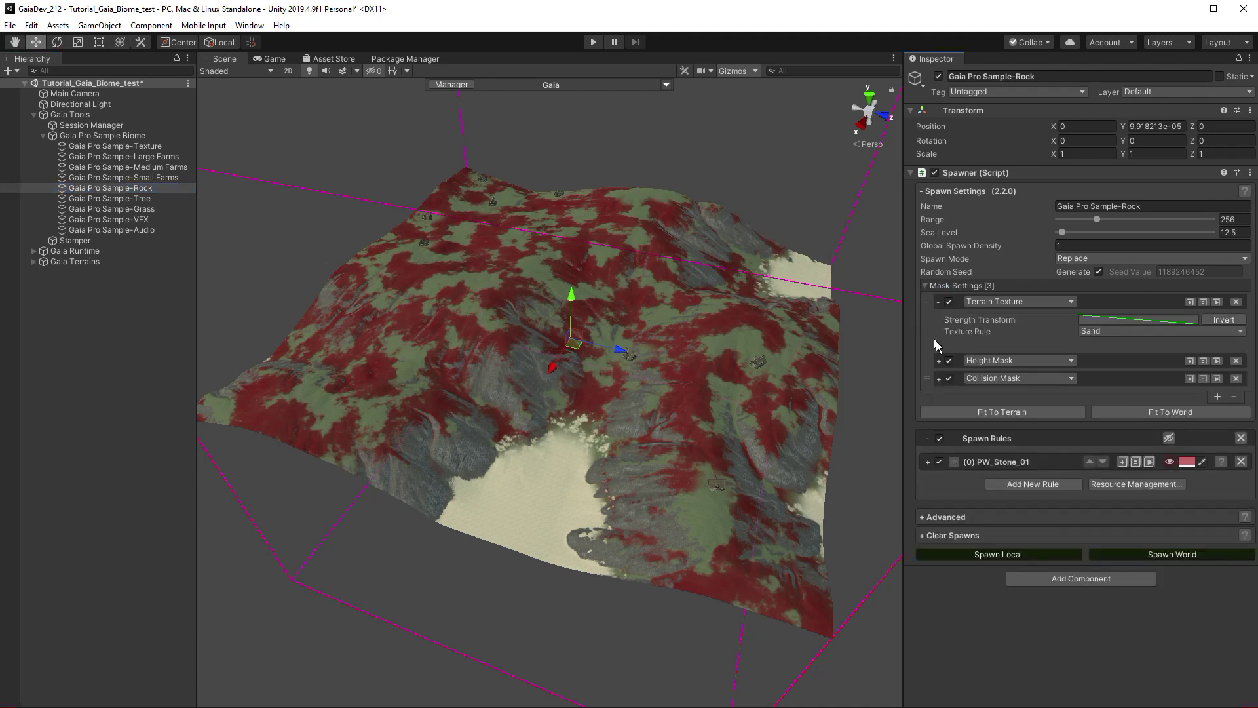
click(949, 360)
click(948, 379)
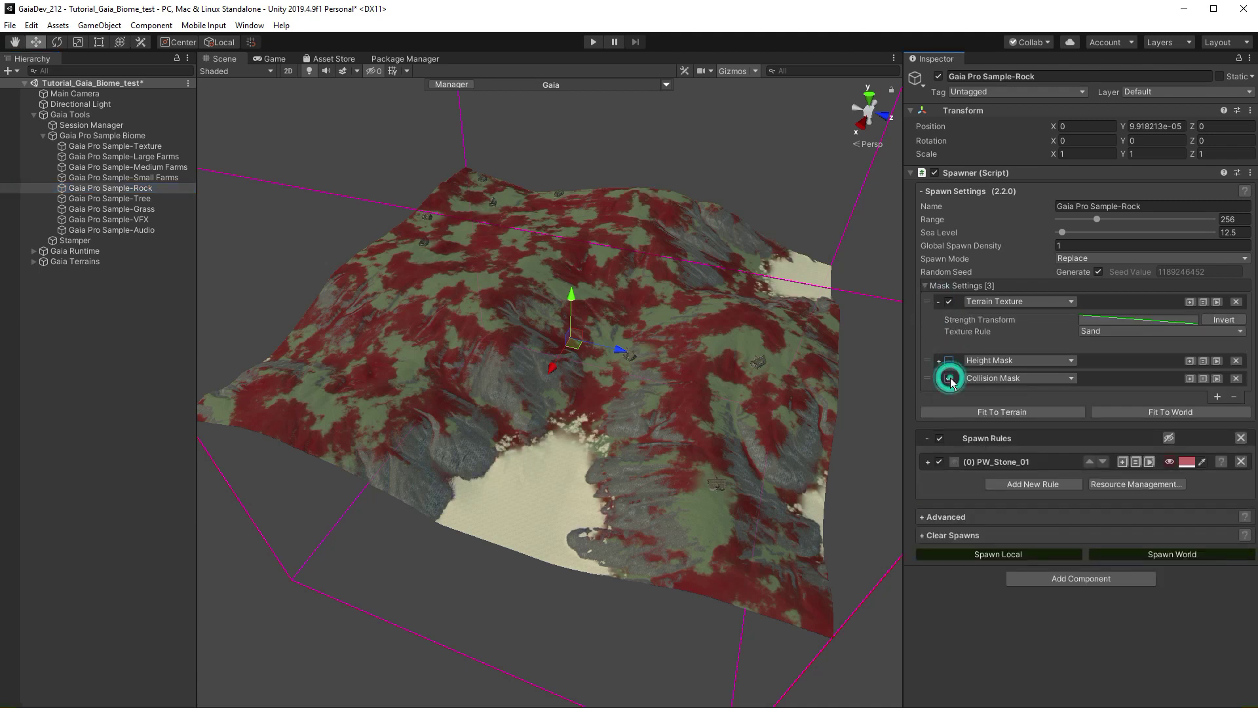
Review the Terrain Texture mask's texture rule choices, keeping Sand, and invert the mask and back to compare coverage
click(1101, 326)
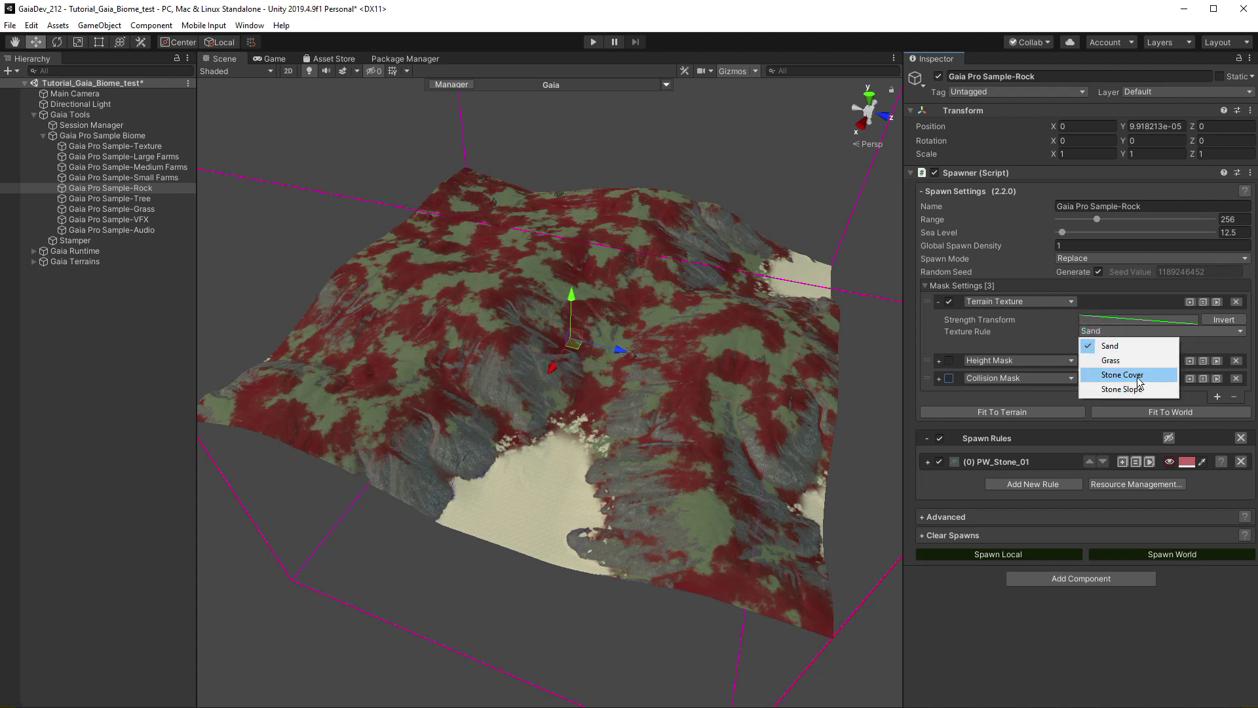
click(1102, 346)
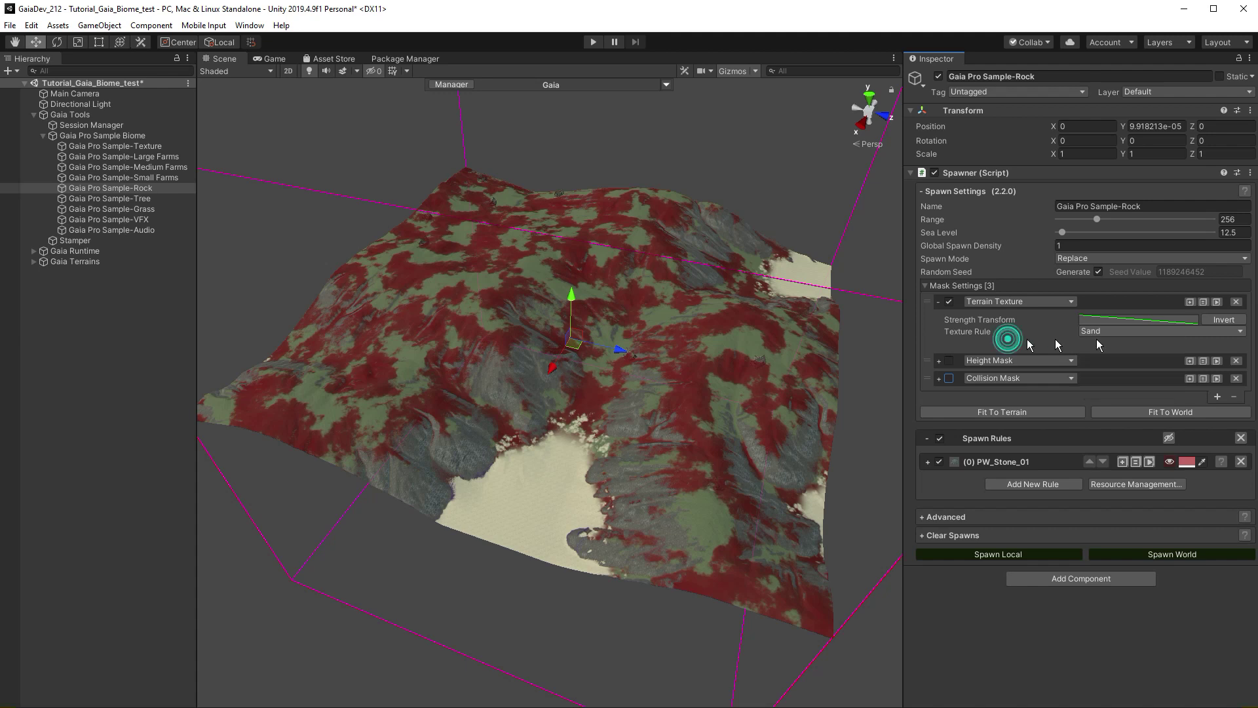
click(1217, 321)
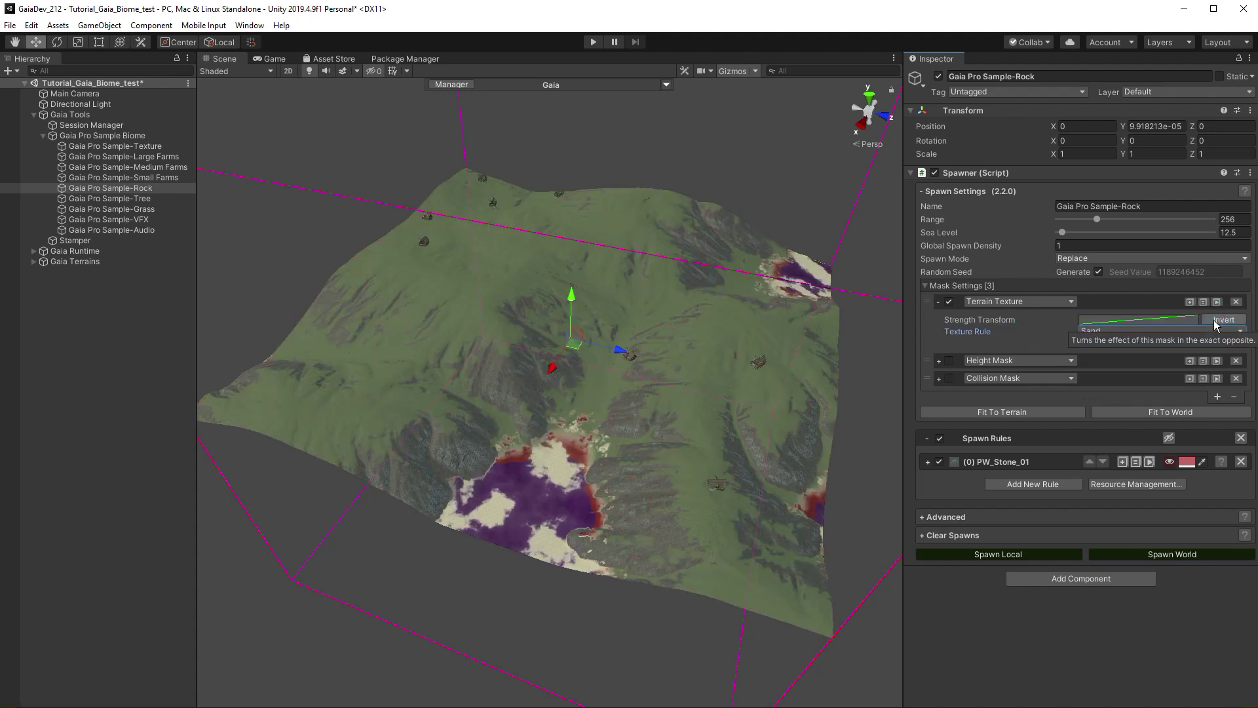
click(1215, 321)
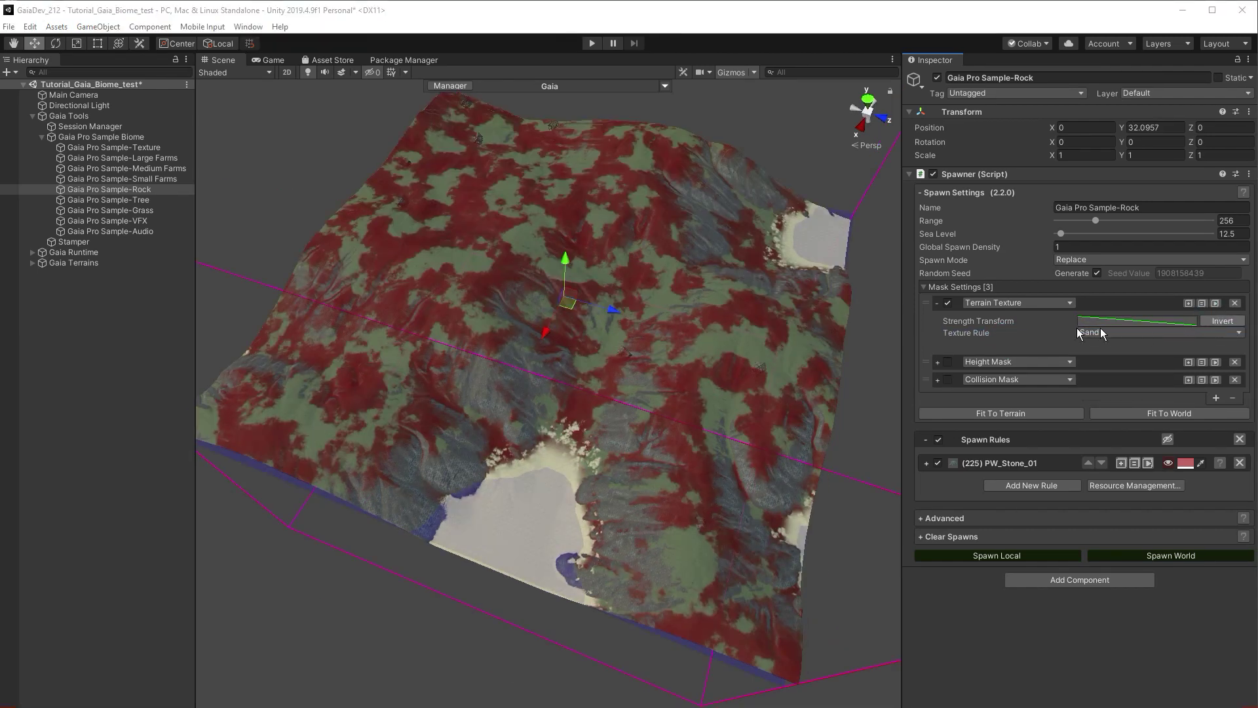
Disable the Rock spawner's Terrain Texture mask and the PW_Stone_01 rule's Slope Mask and Noise Mask
click(948, 303)
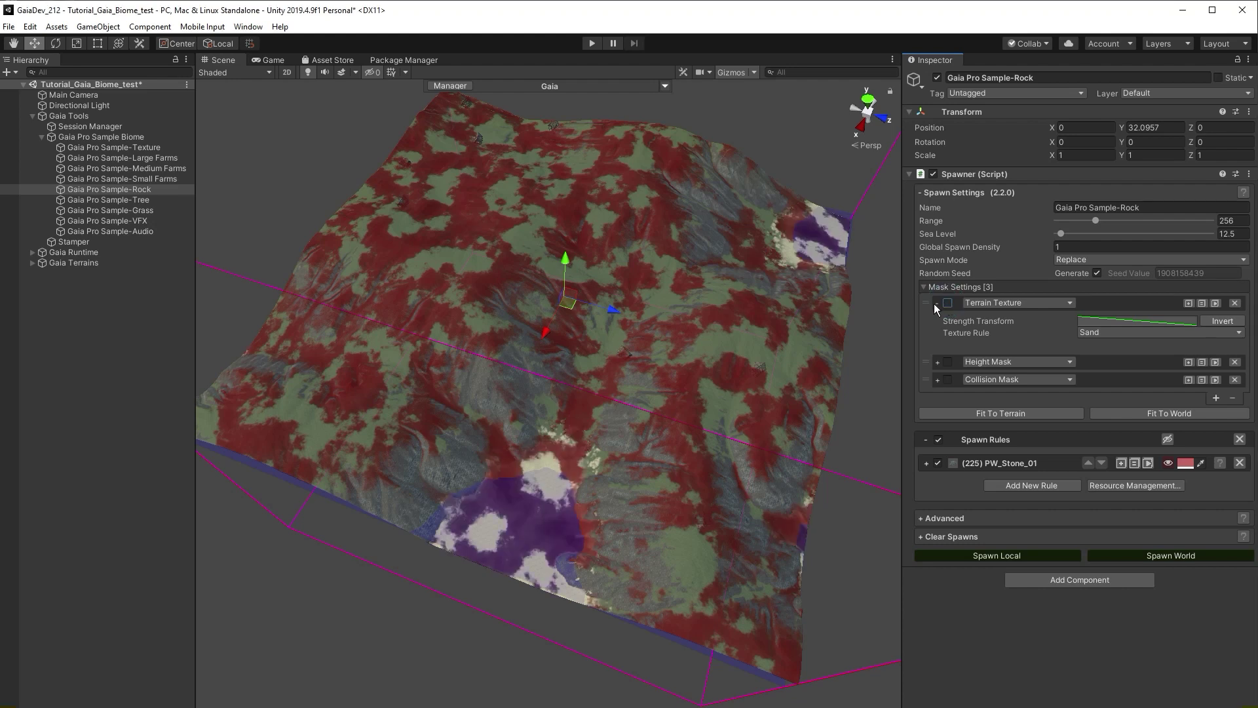
click(935, 304)
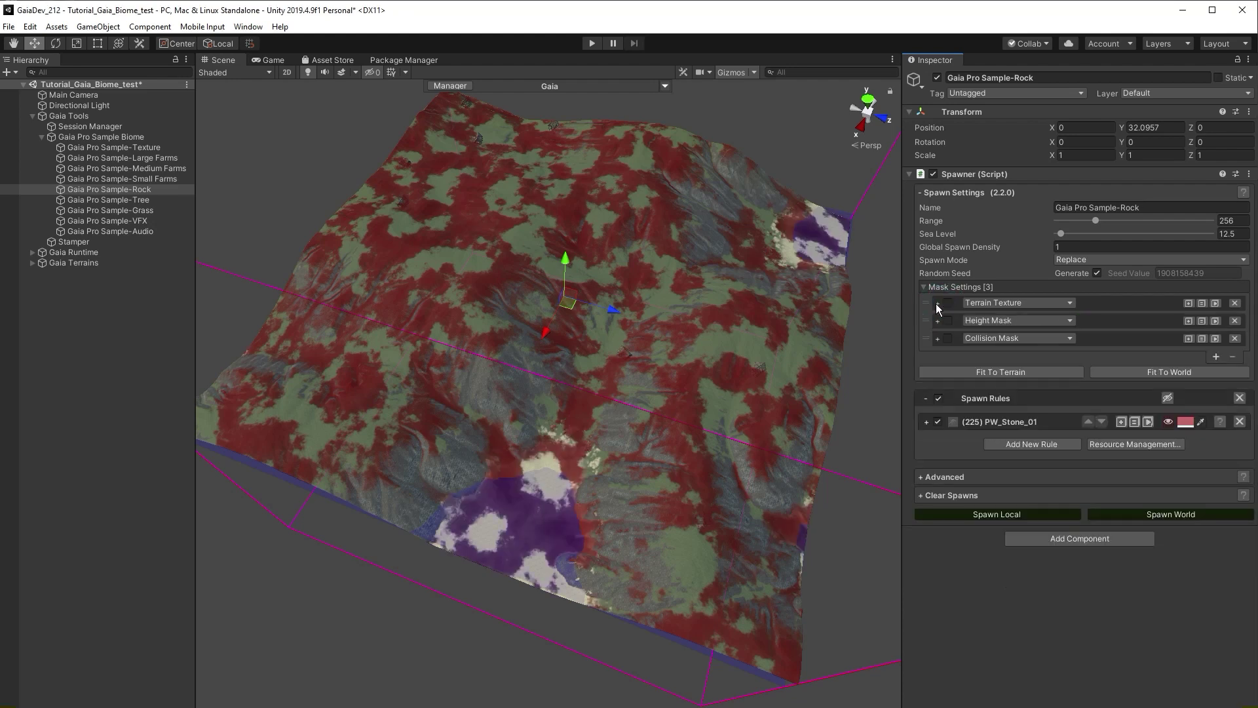
click(927, 421)
scroll(919, 424, down, 5)
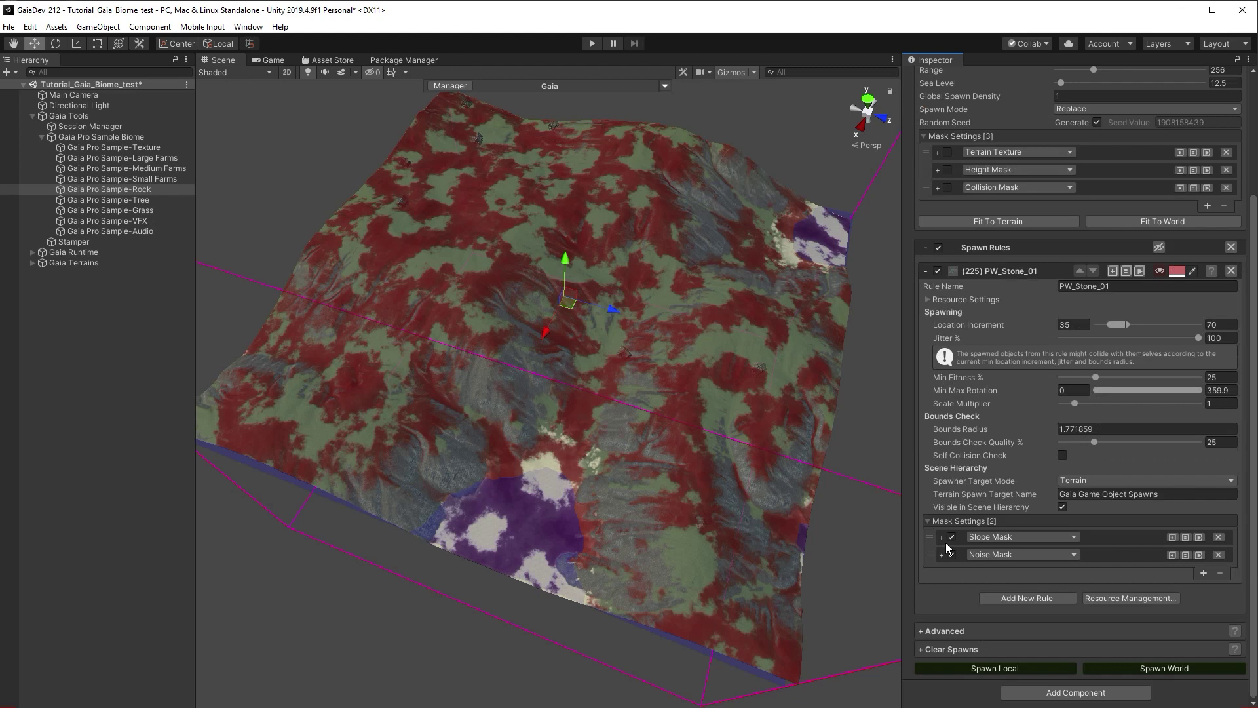
click(951, 554)
click(951, 536)
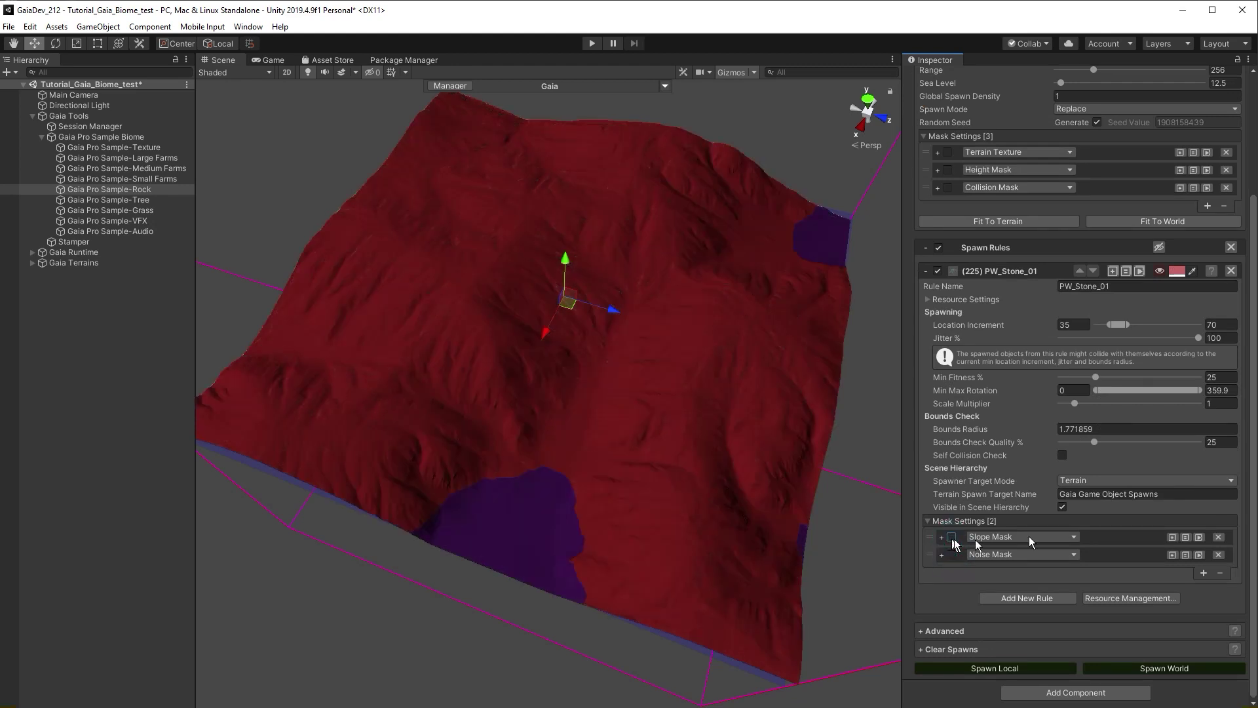
Set PW_Stone_01's maximum location increment to 35, jitter to 0 and minimum fitness to 0, and spawn the stones locally
click(1216, 325)
text(35)
key(Tab)
text(0)
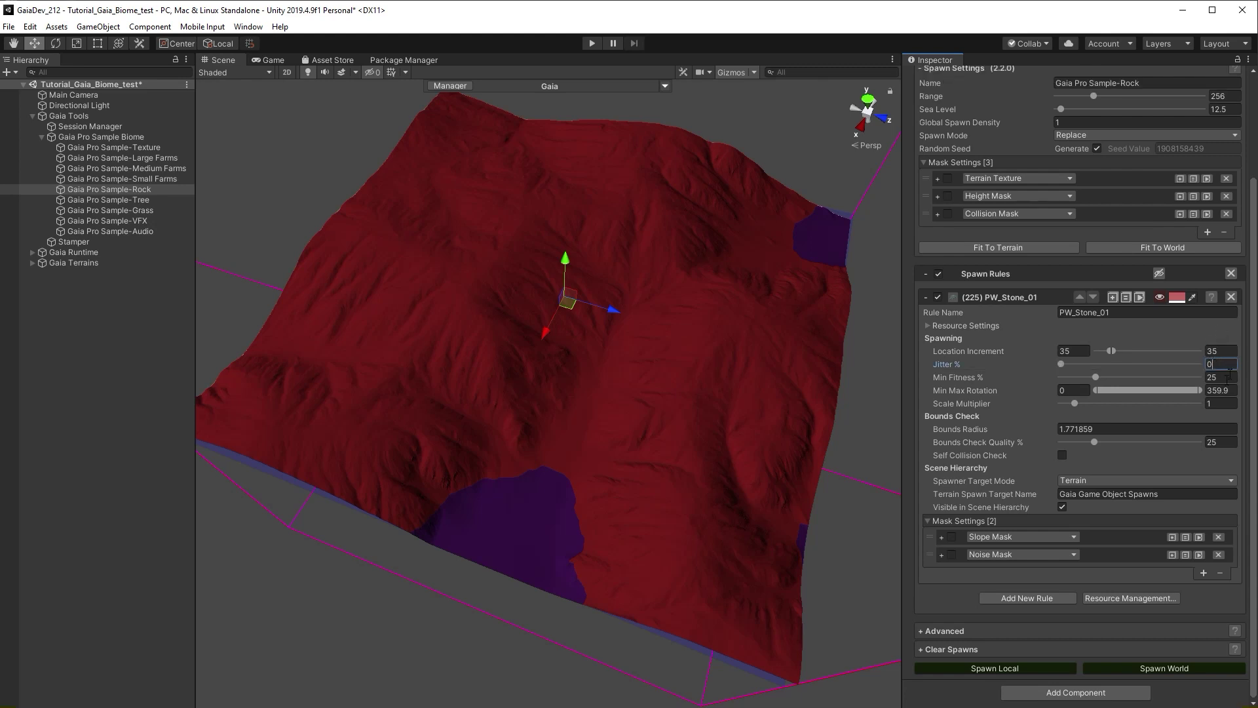
click(1225, 379)
text(0)
click(1017, 667)
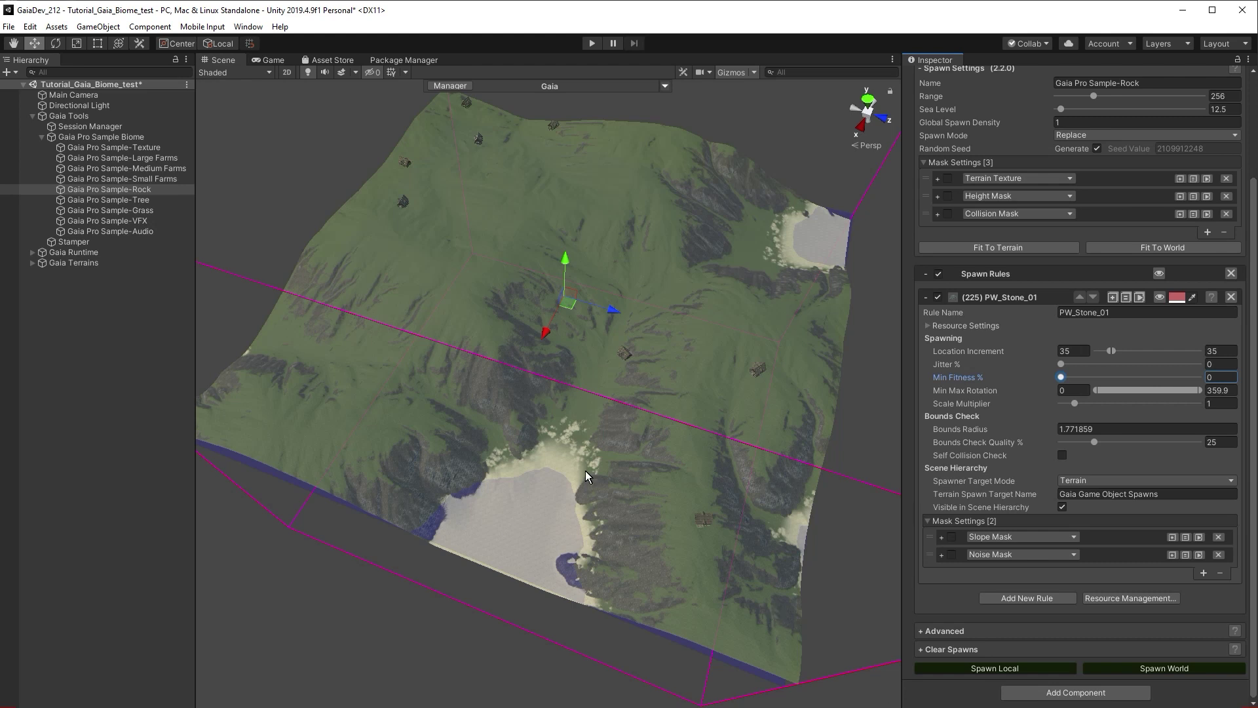
Select PW_Stone_01 under the terrain's Gaia Game Object Spawns and examine the stone distribution from directly above
click(84, 263)
click(31, 263)
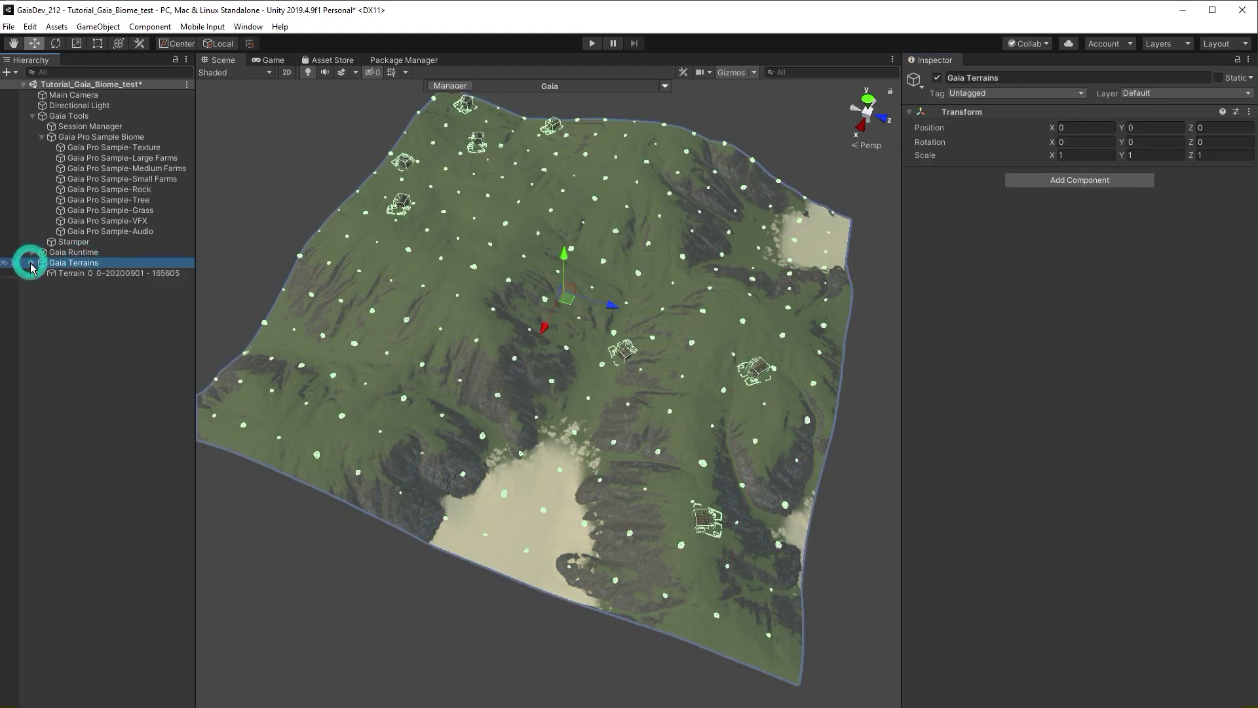
click(42, 273)
click(51, 283)
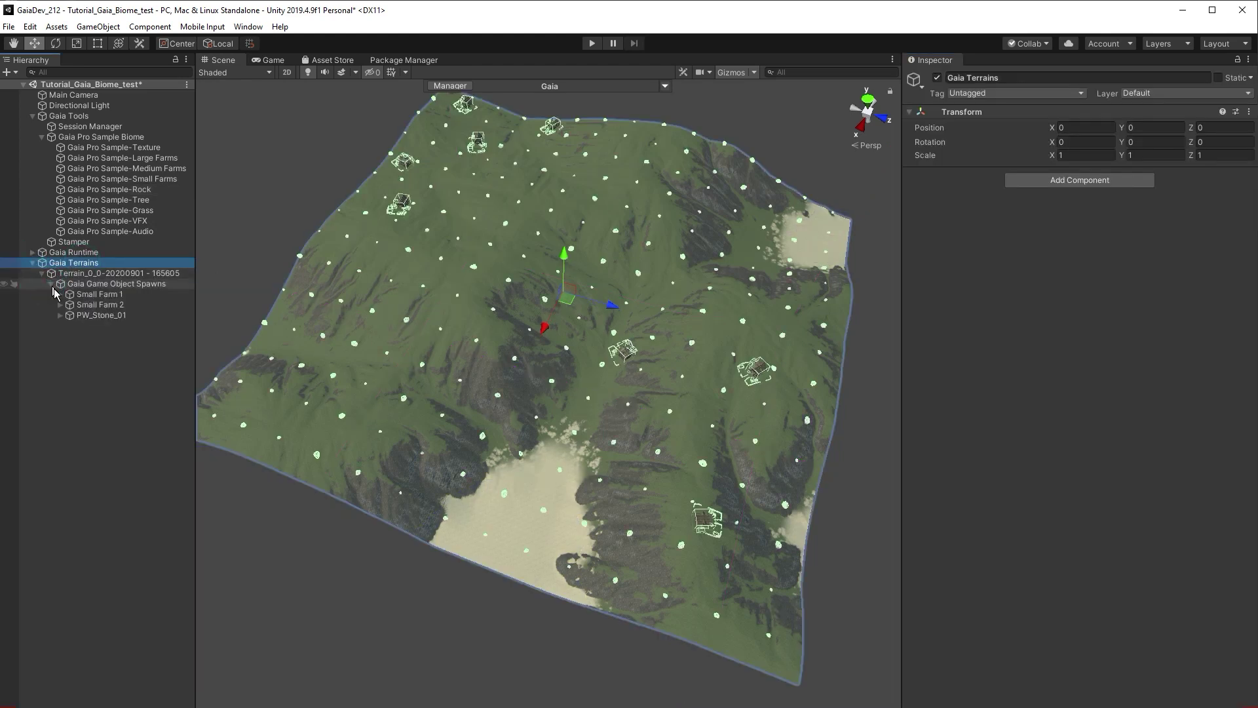
click(98, 315)
alt+drag(387, 350, 646, 422)
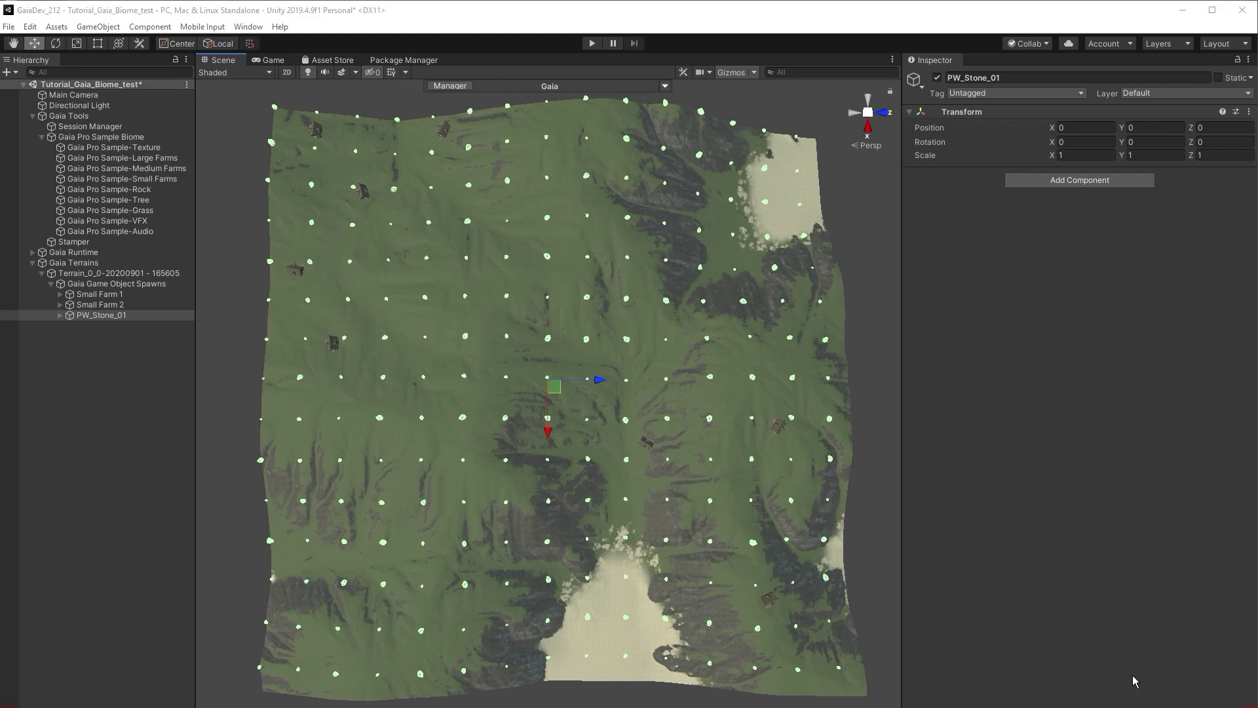
Clear the Rock spawner's game objects with the source set to Only This Spawner, for All Terrains
click(128, 190)
scroll(1074, 442, down, 5)
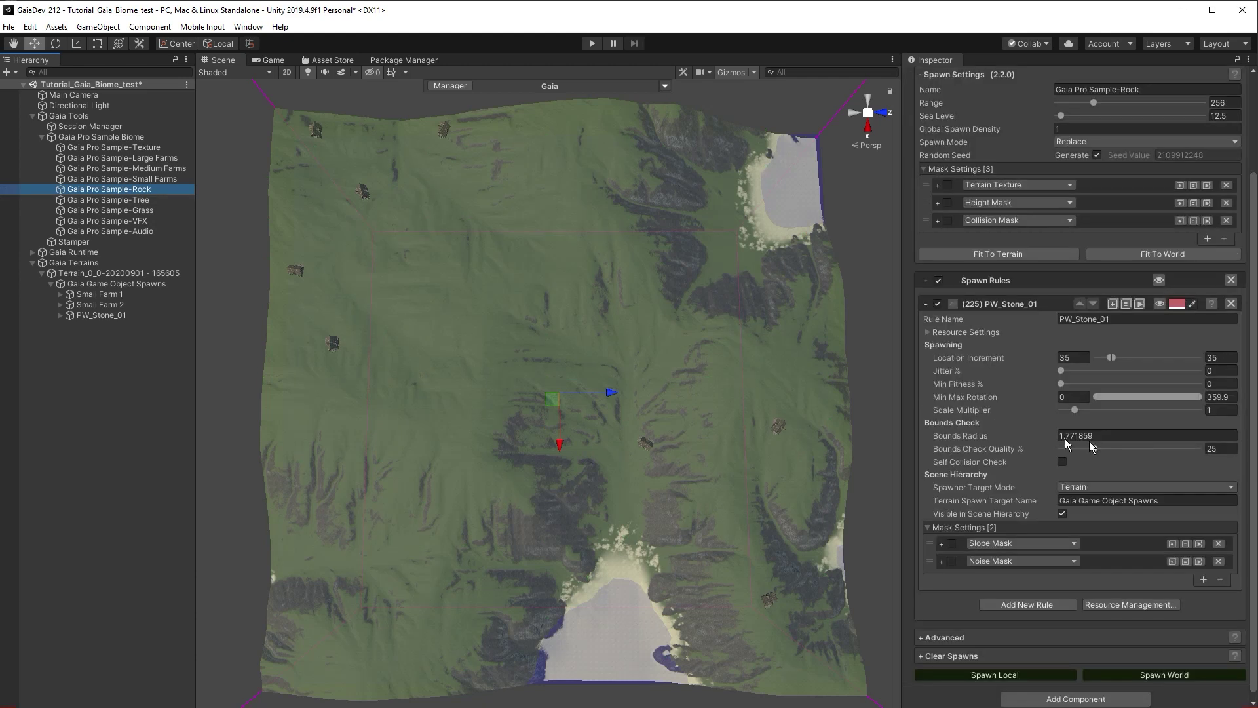
click(950, 657)
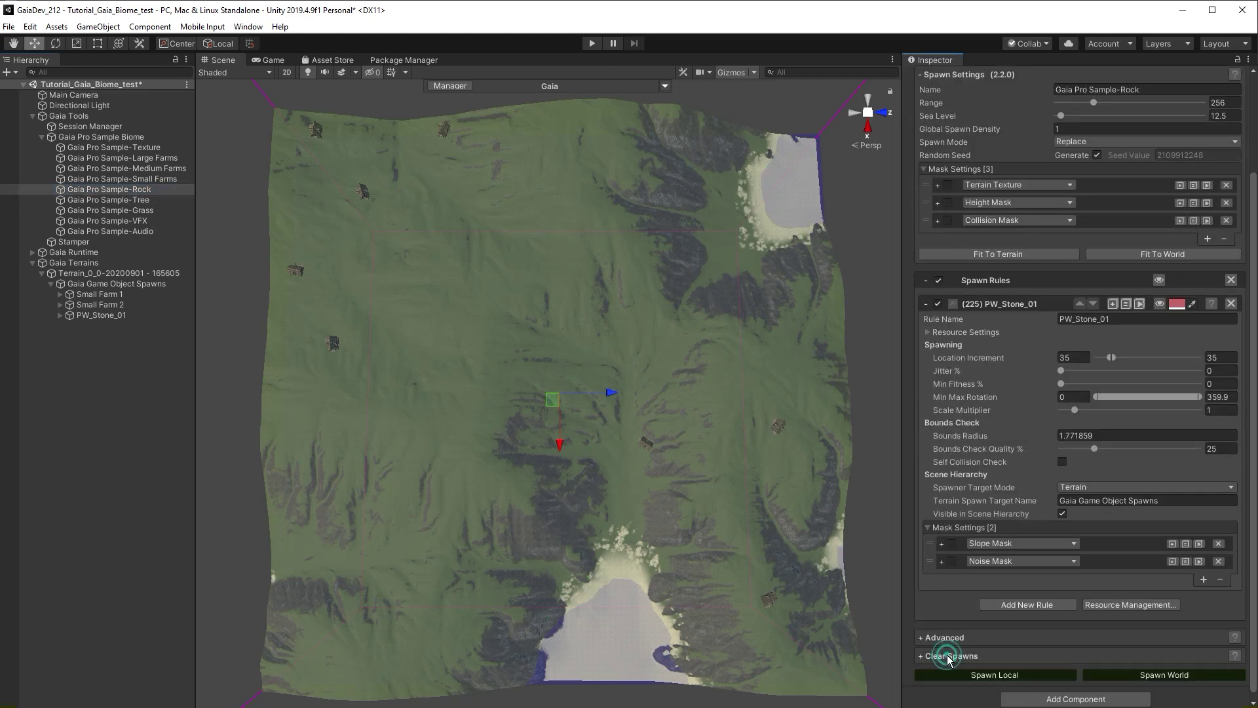
scroll(946, 603, down, 2)
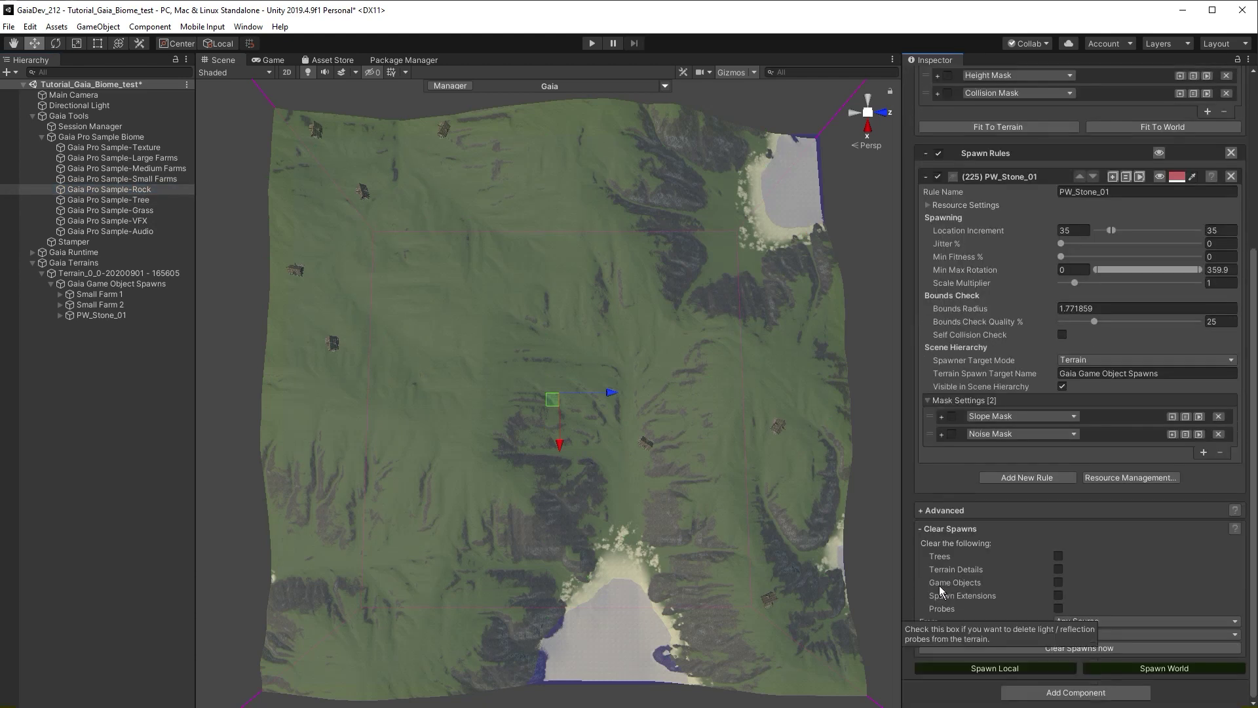
click(1059, 582)
click(1086, 620)
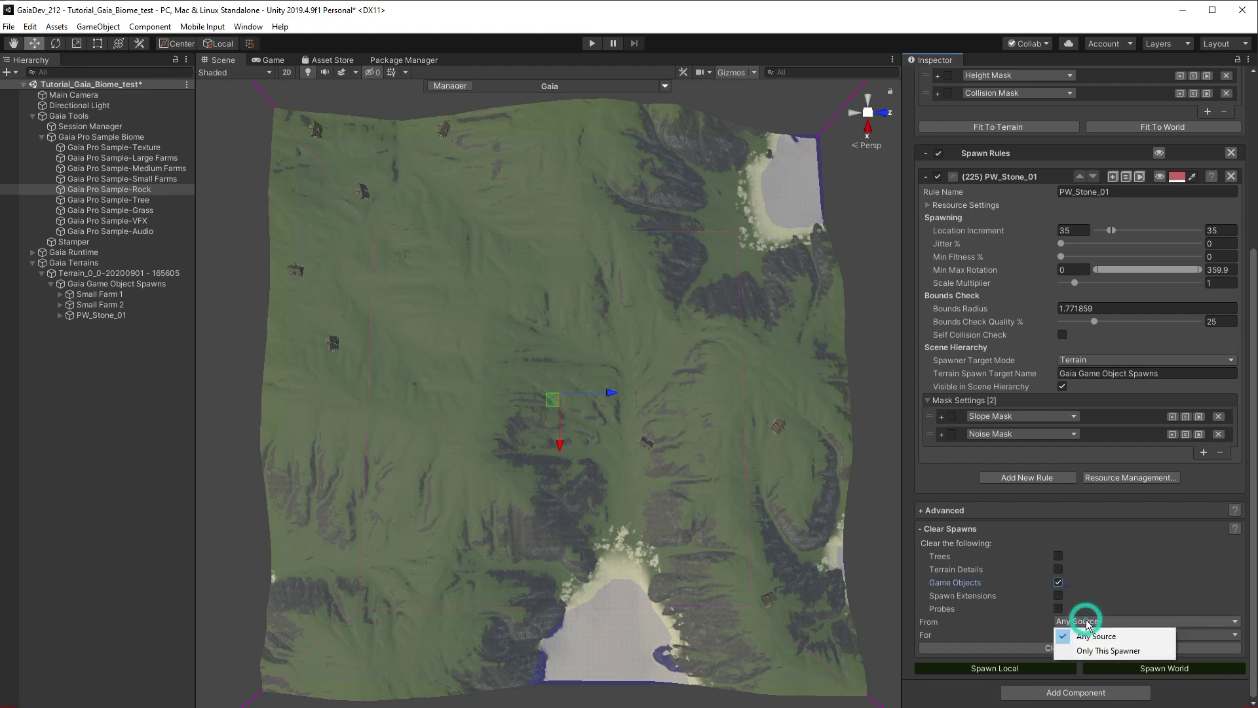
click(1127, 650)
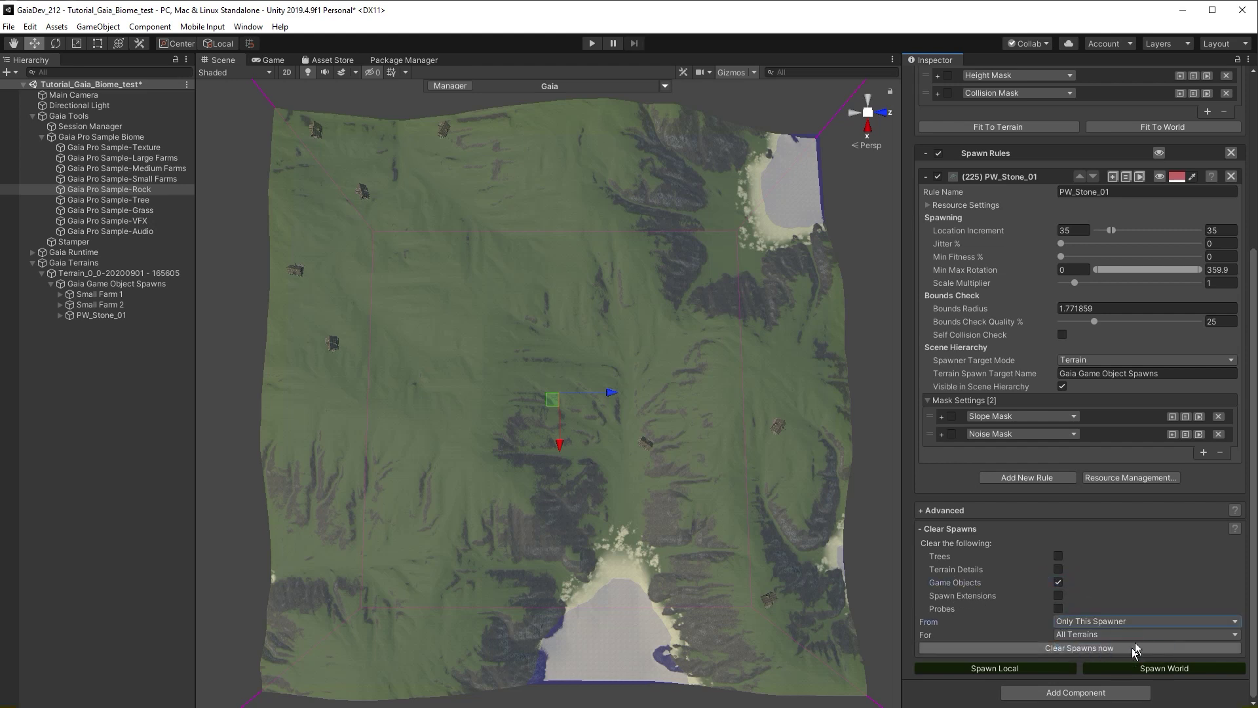
click(1089, 648)
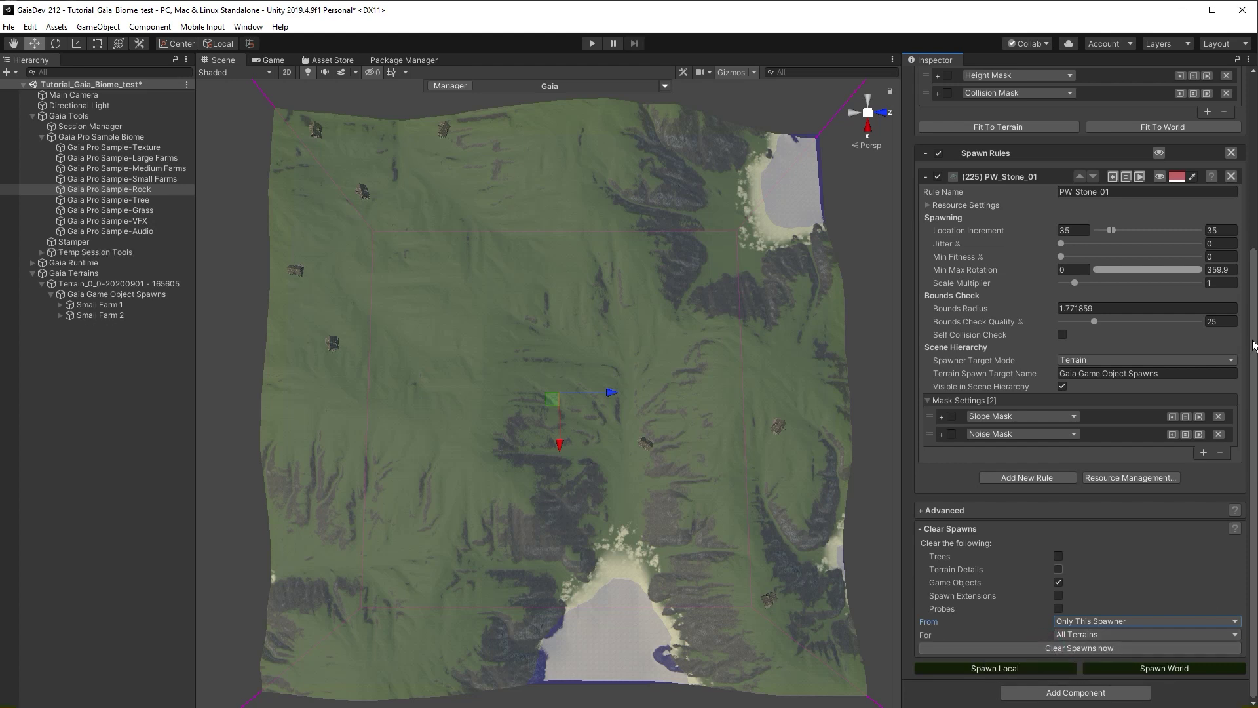
Set both PW_Stone_01 location increment values to 20, spawn locally, and highlight the spawned stones on the terrain
click(1221, 231)
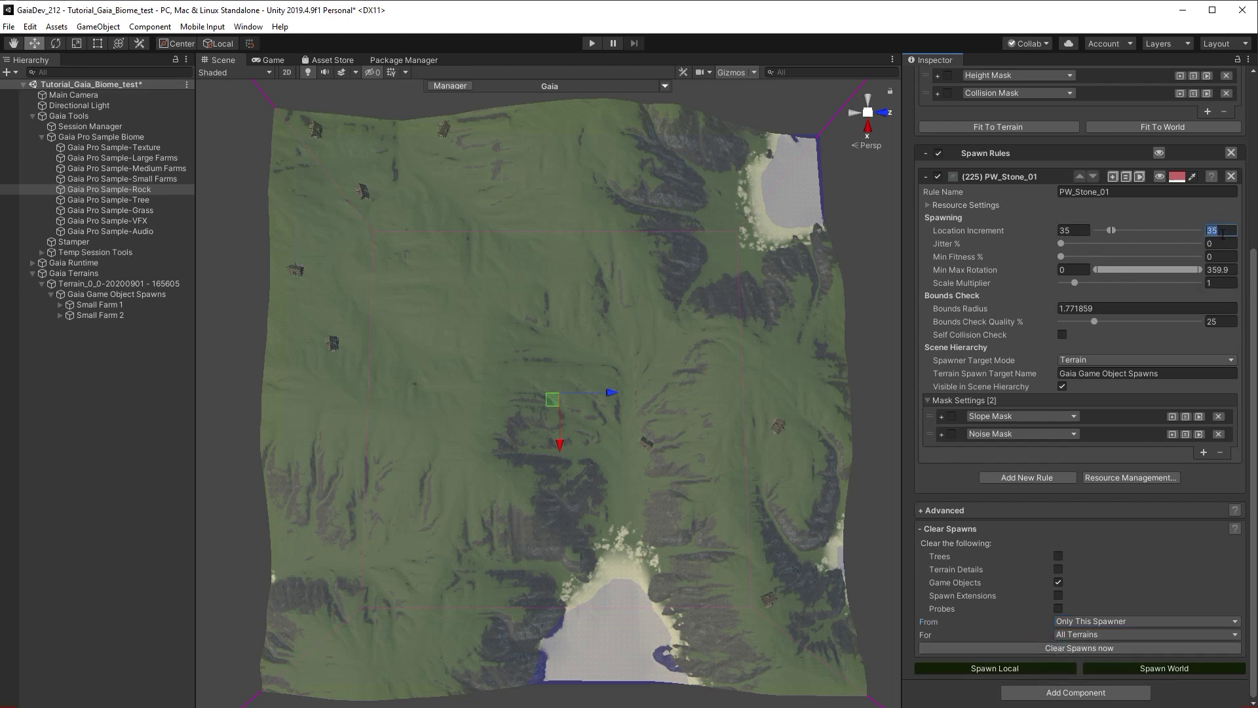
text(20)
click(957, 670)
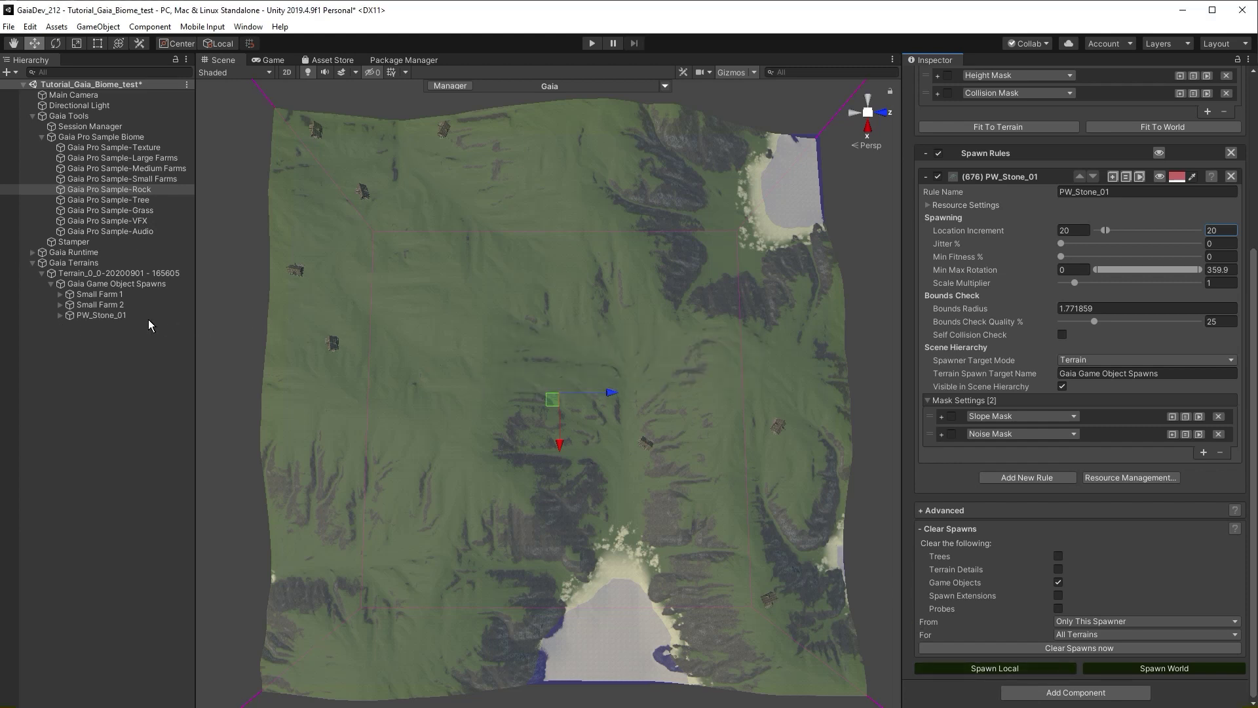
click(123, 315)
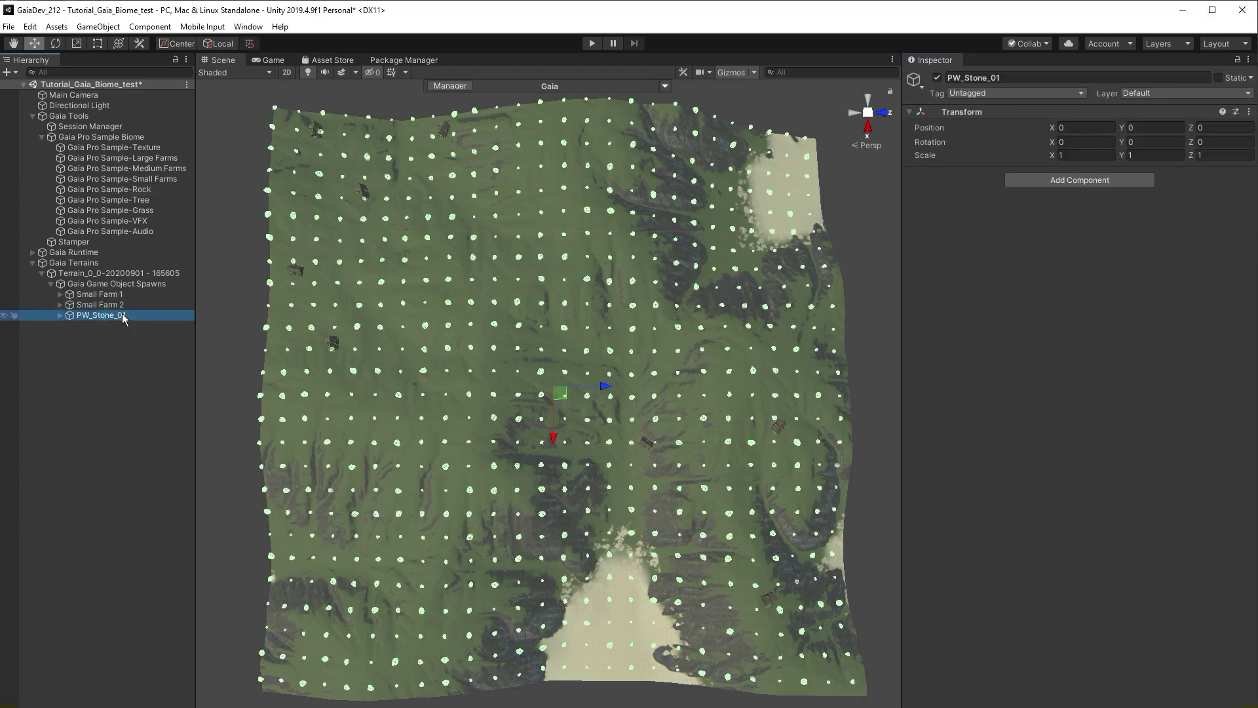
Visualize the PW_Stone_01 rule and re-enable the Rock spawner's Terrain Texture, Height and Collision masks plus the rule's Slope and Noise masks
click(156, 189)
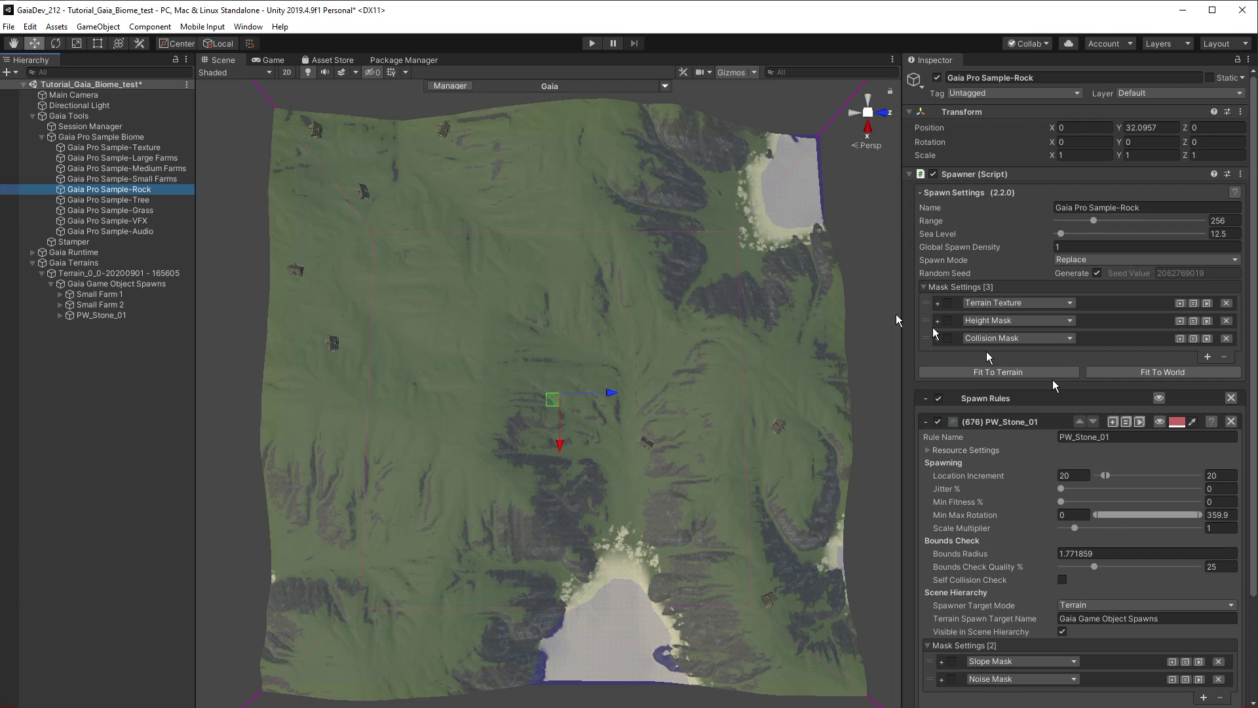
click(1160, 422)
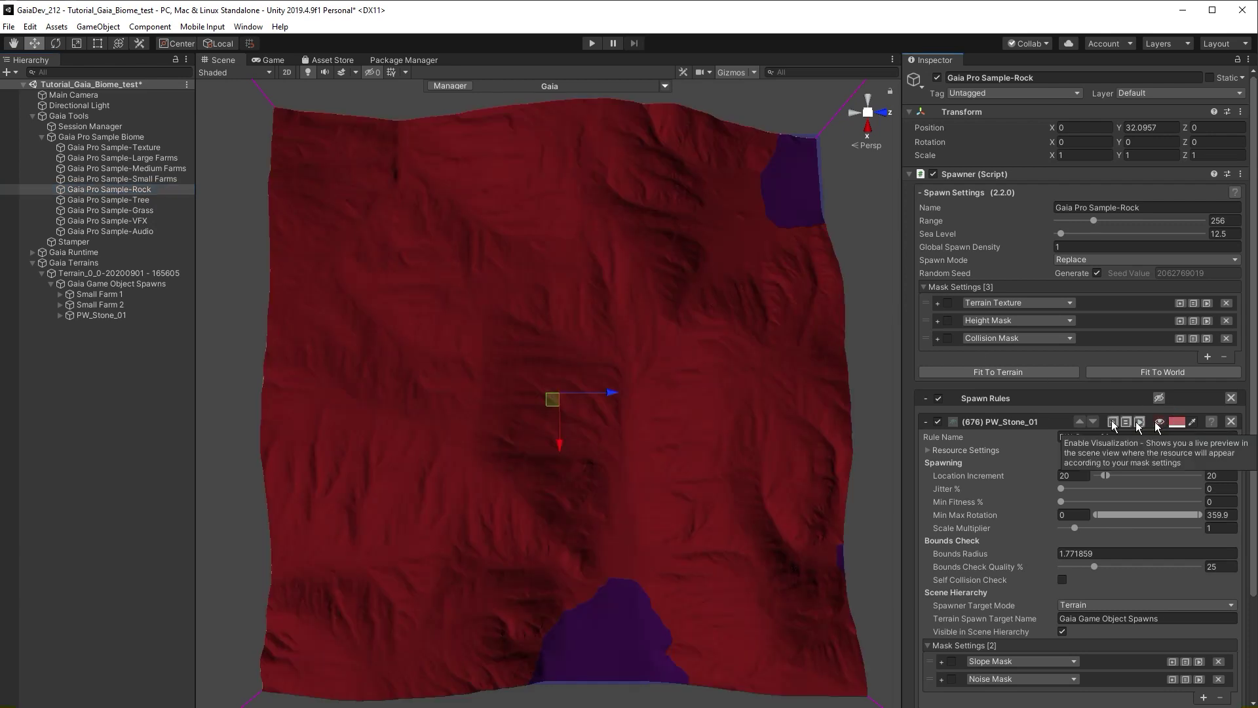
click(948, 303)
click(948, 320)
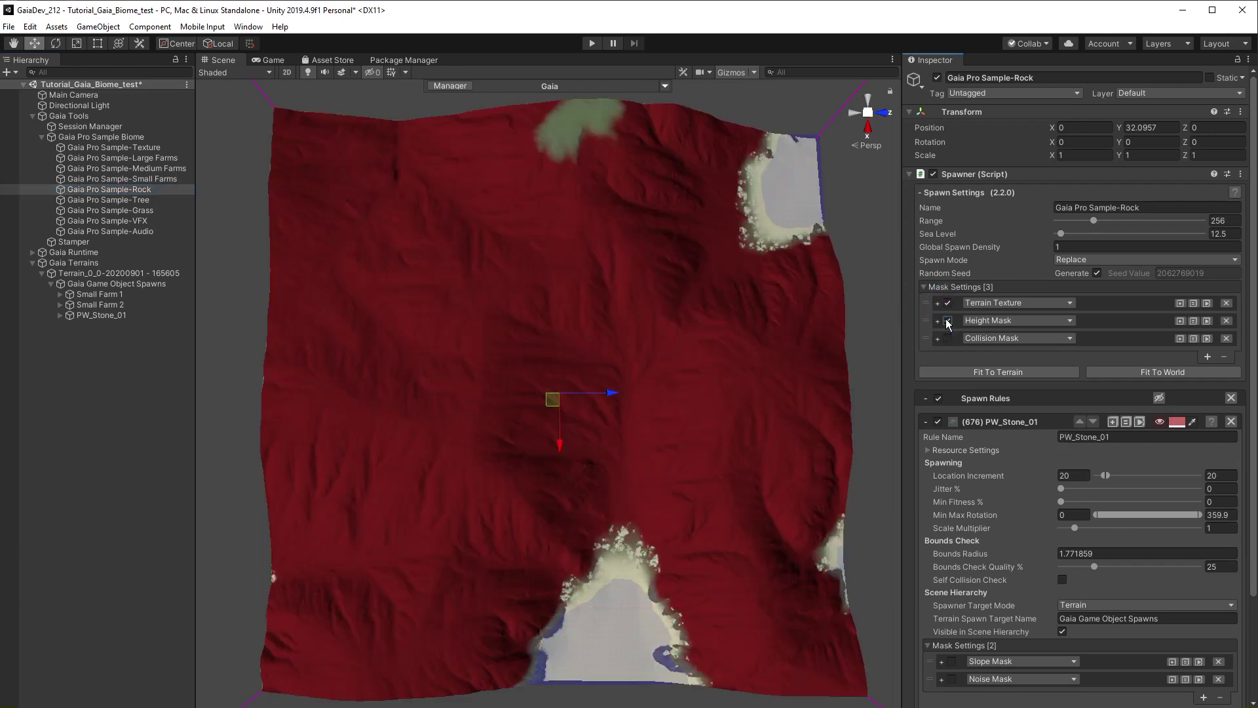
click(947, 338)
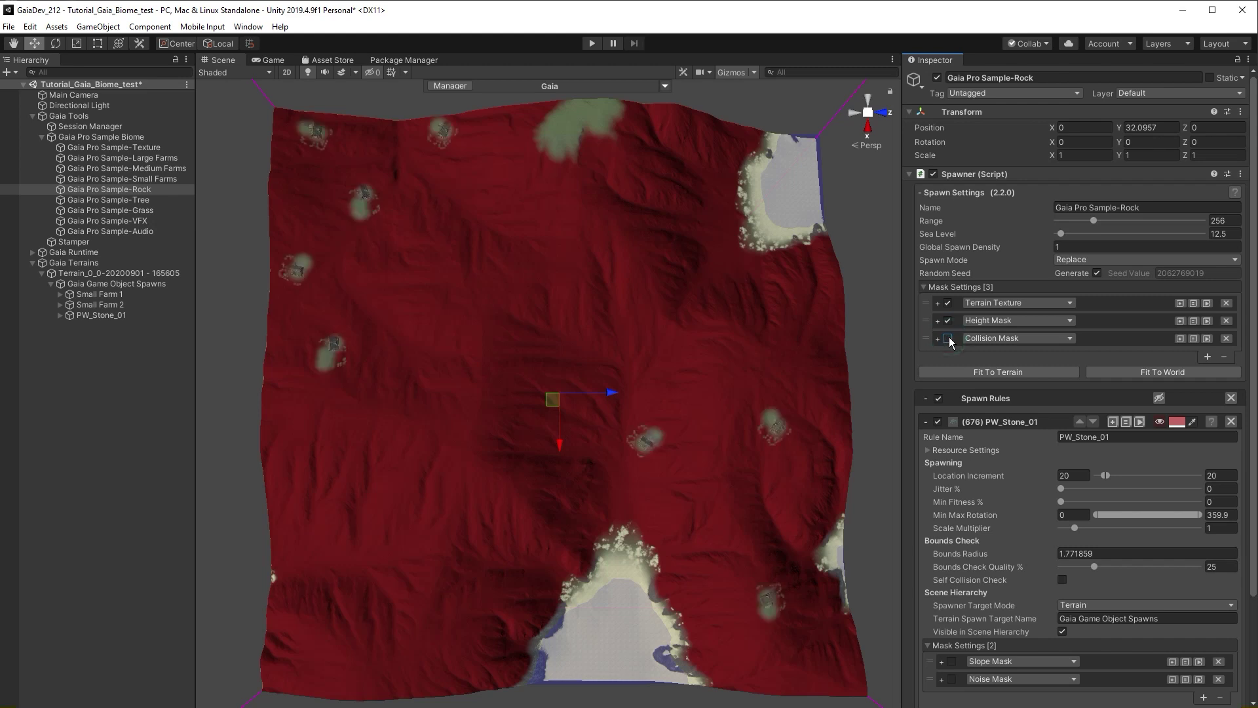
click(951, 661)
click(952, 680)
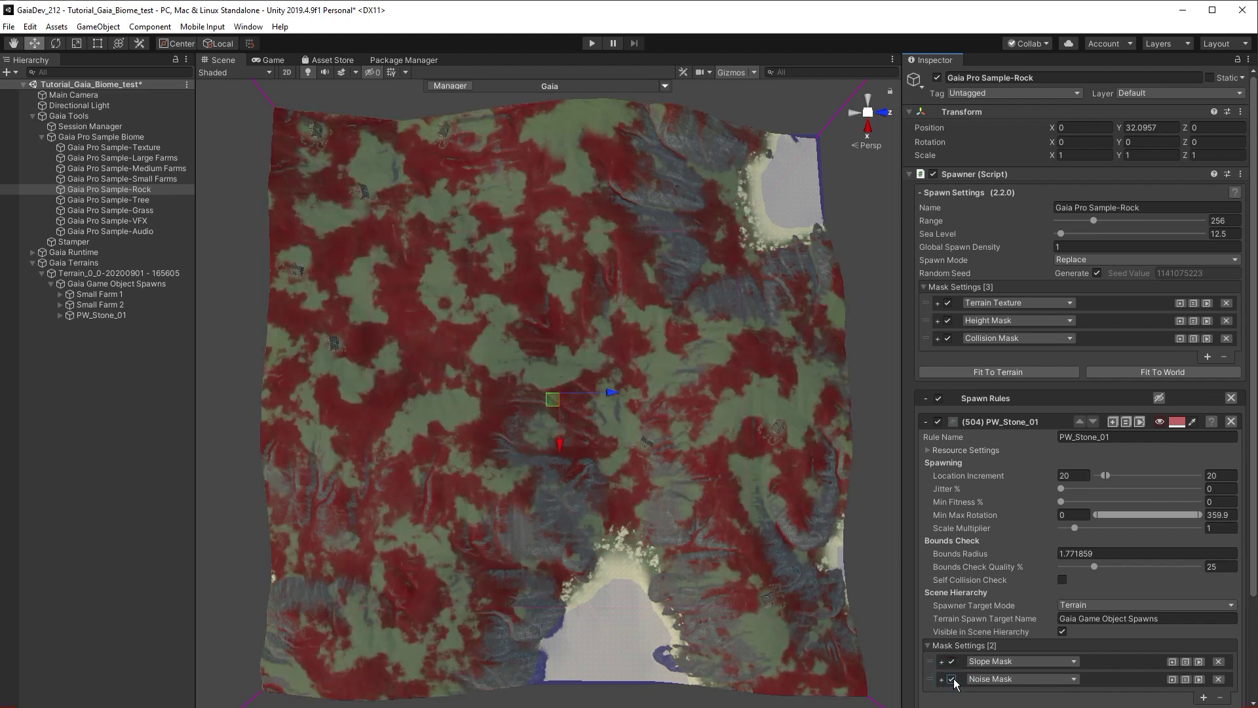
Spawn the masked stones locally and highlight PW_Stone_01 together with the Rock spawner's coverage visualization
scroll(922, 579, down, 3)
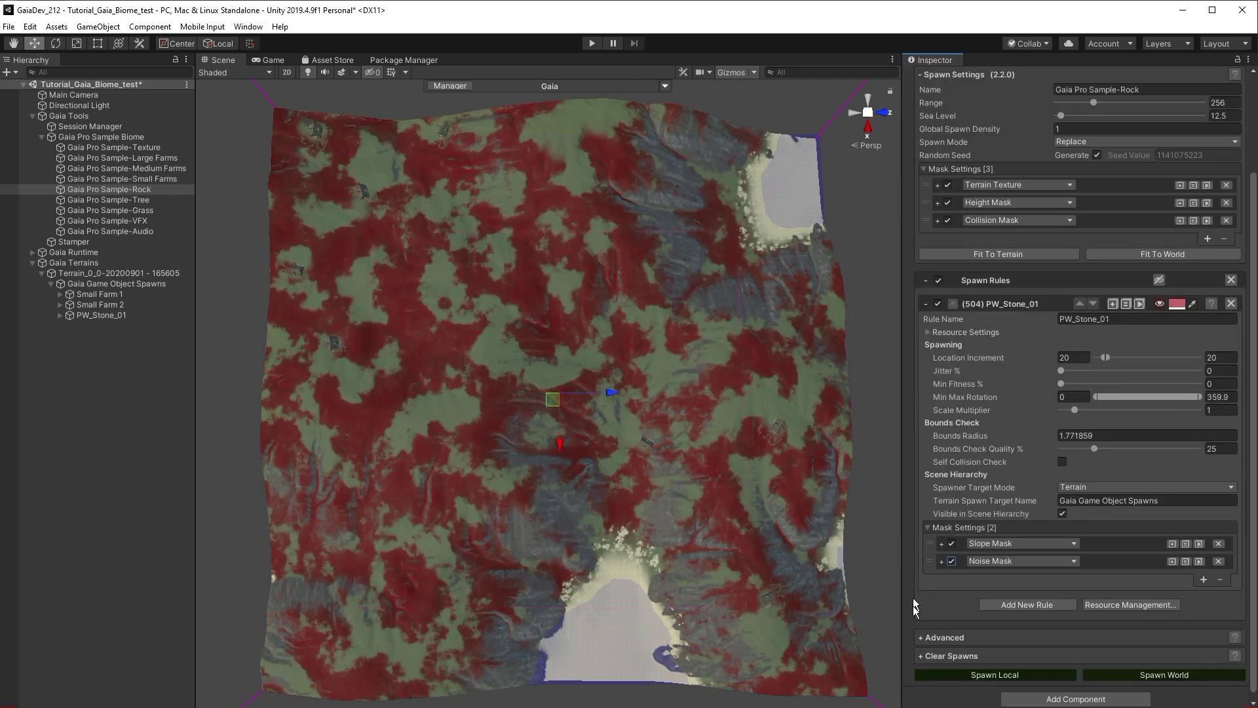
click(958, 673)
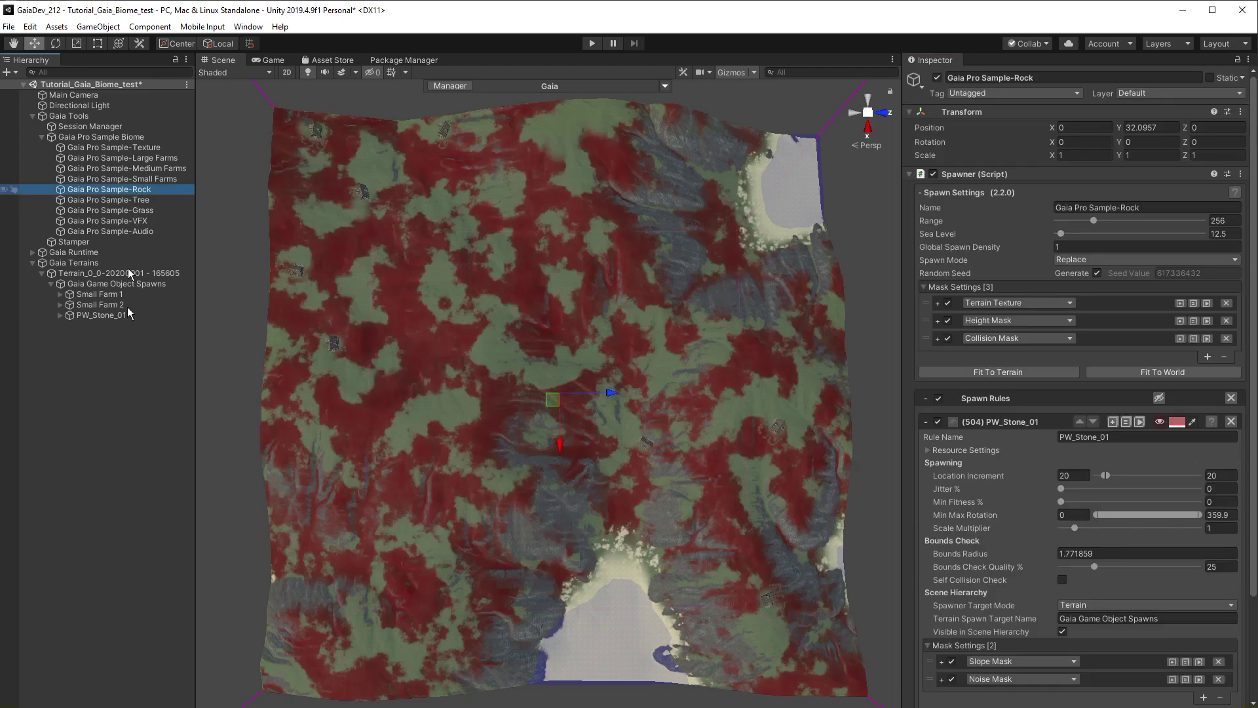
ctrl+click(124, 317)
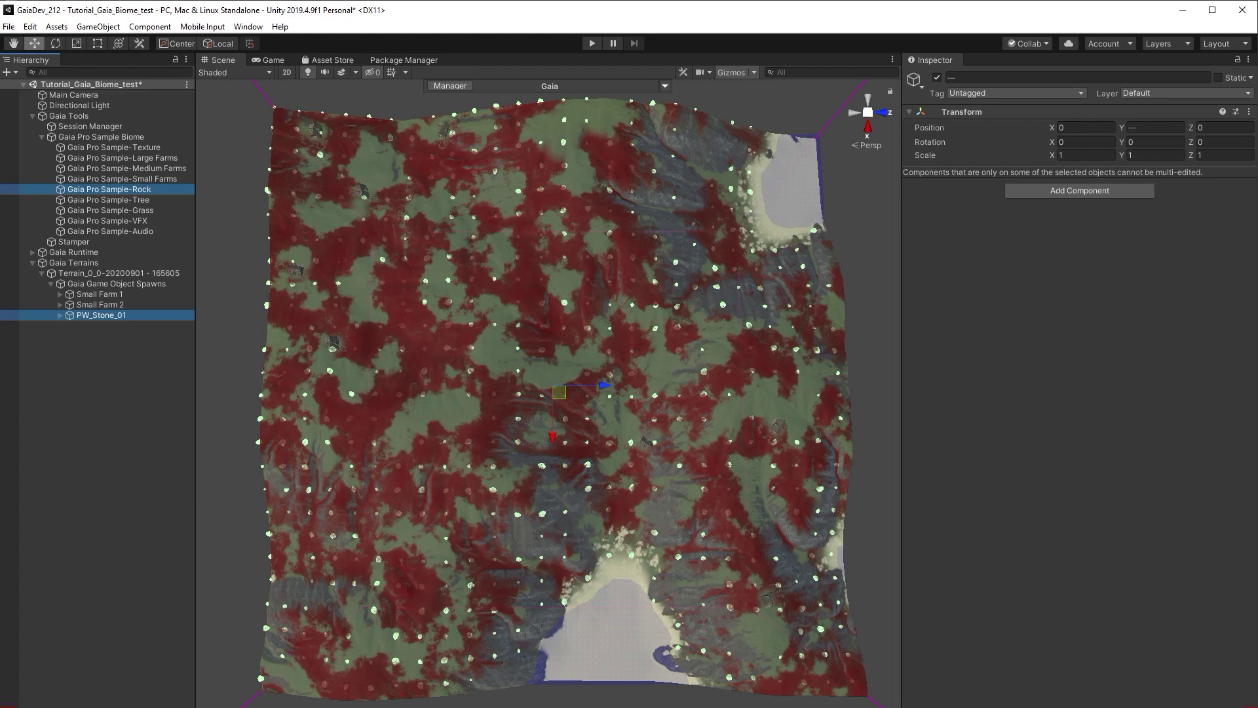
Set the PW_Stone_01 rule's Min Fitness to 90%, spawn the rocks locally, and highlight the spawned stones
click(157, 189)
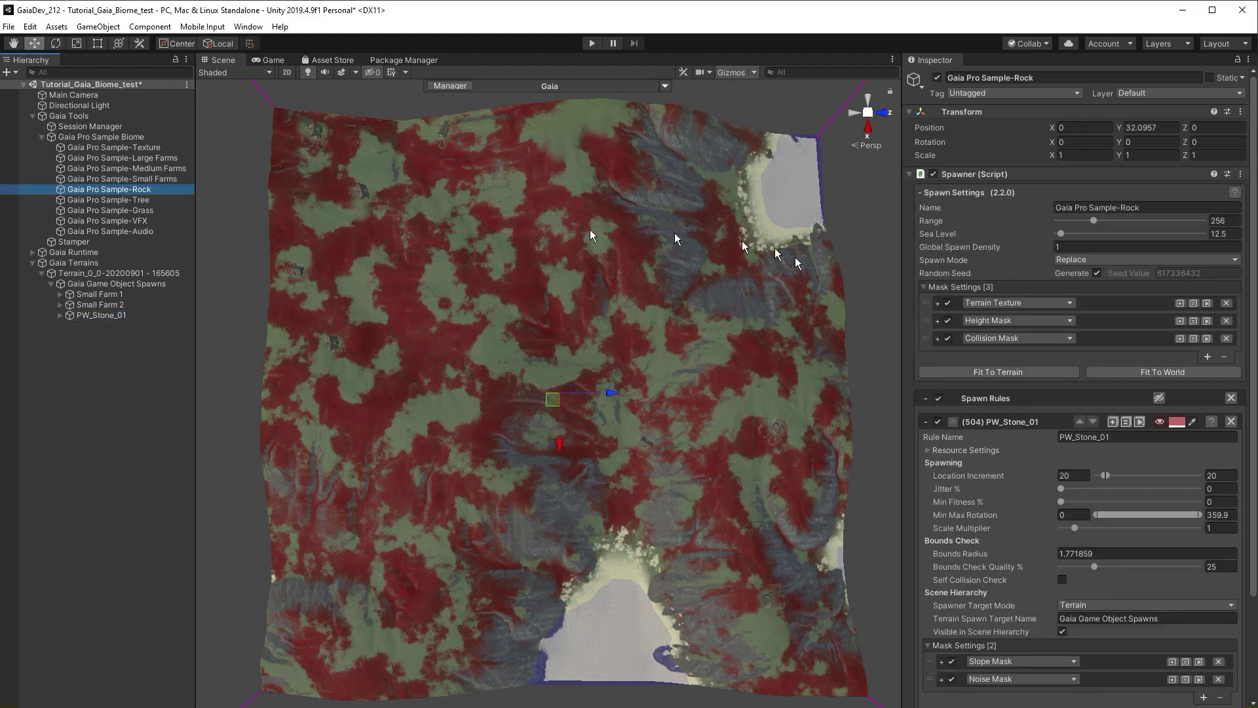
click(1221, 502)
text(90)
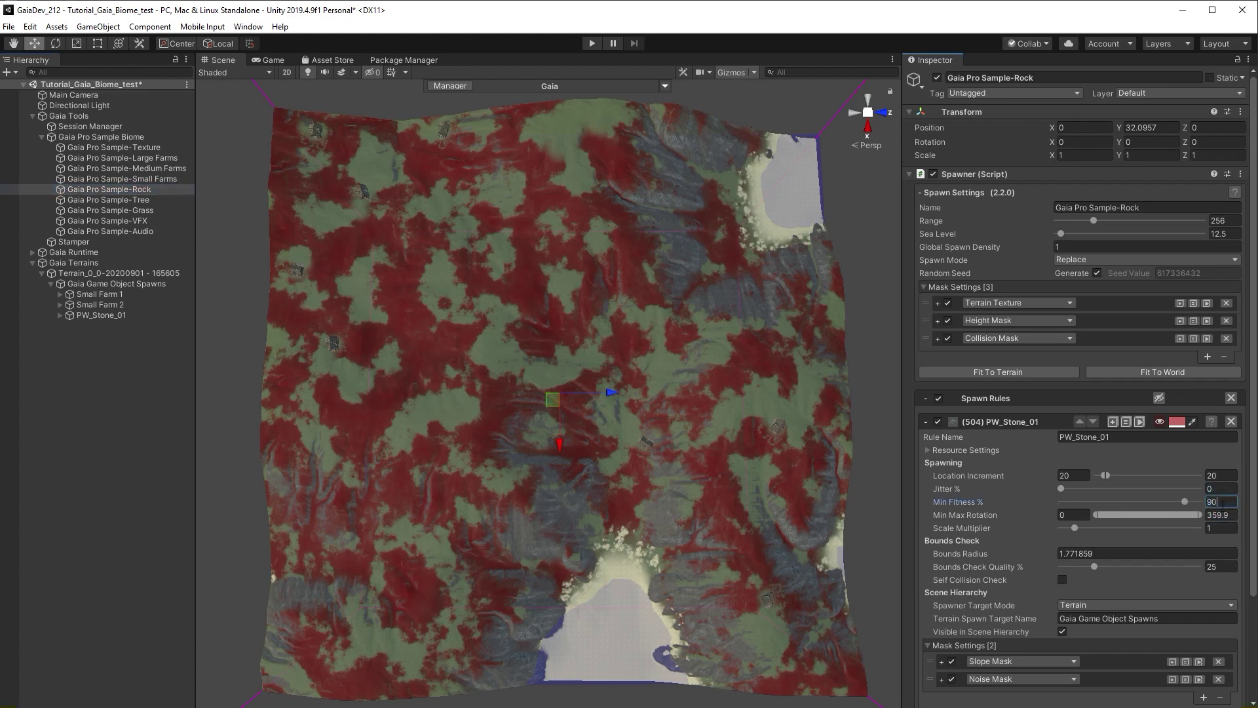
scroll(922, 492, down, 3)
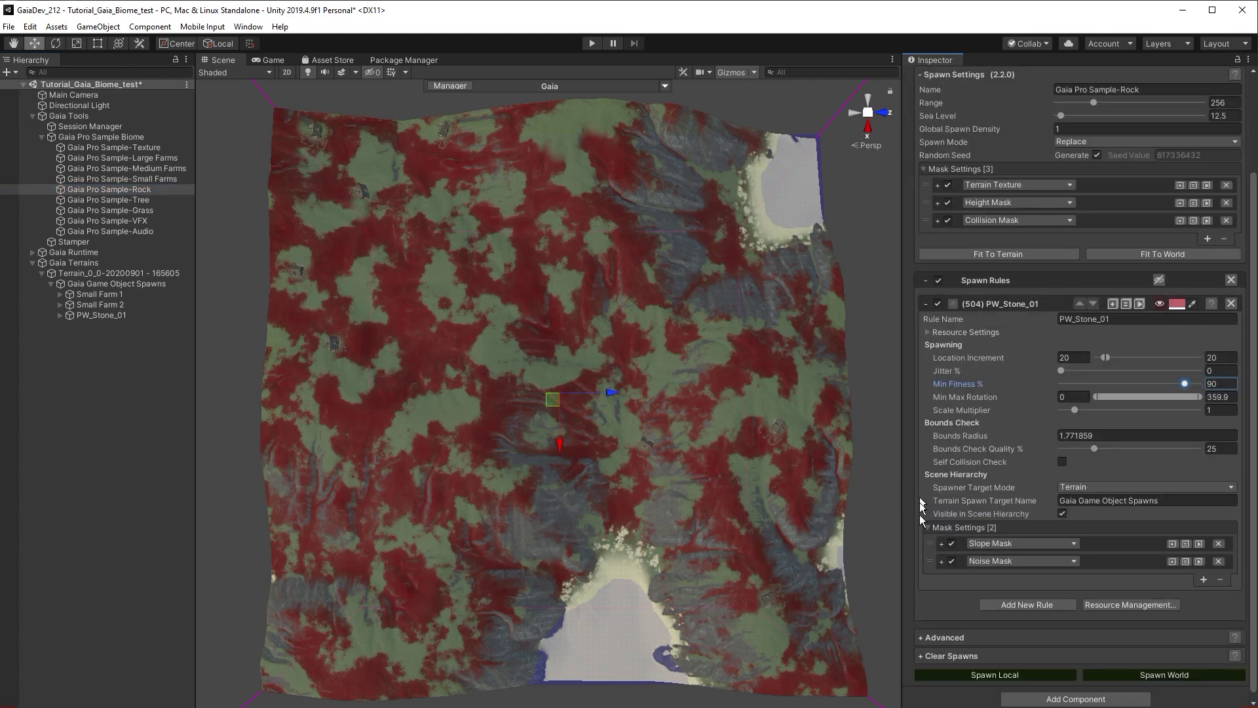
click(974, 675)
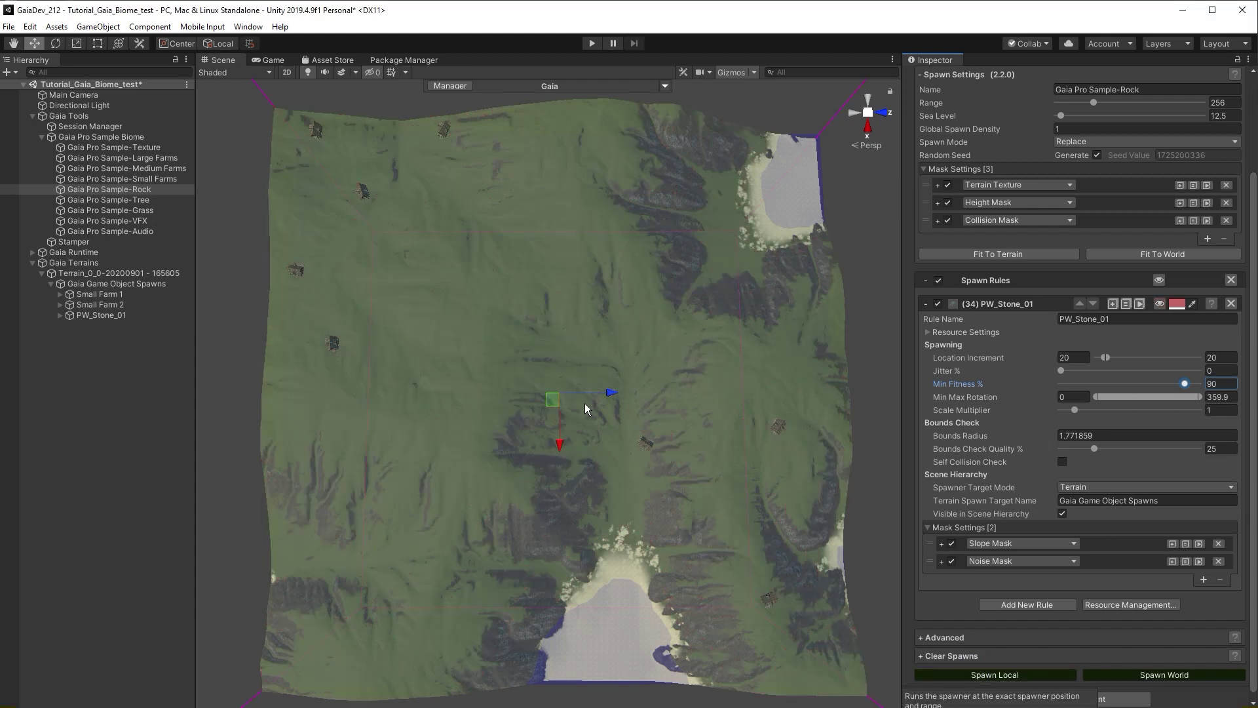
click(135, 315)
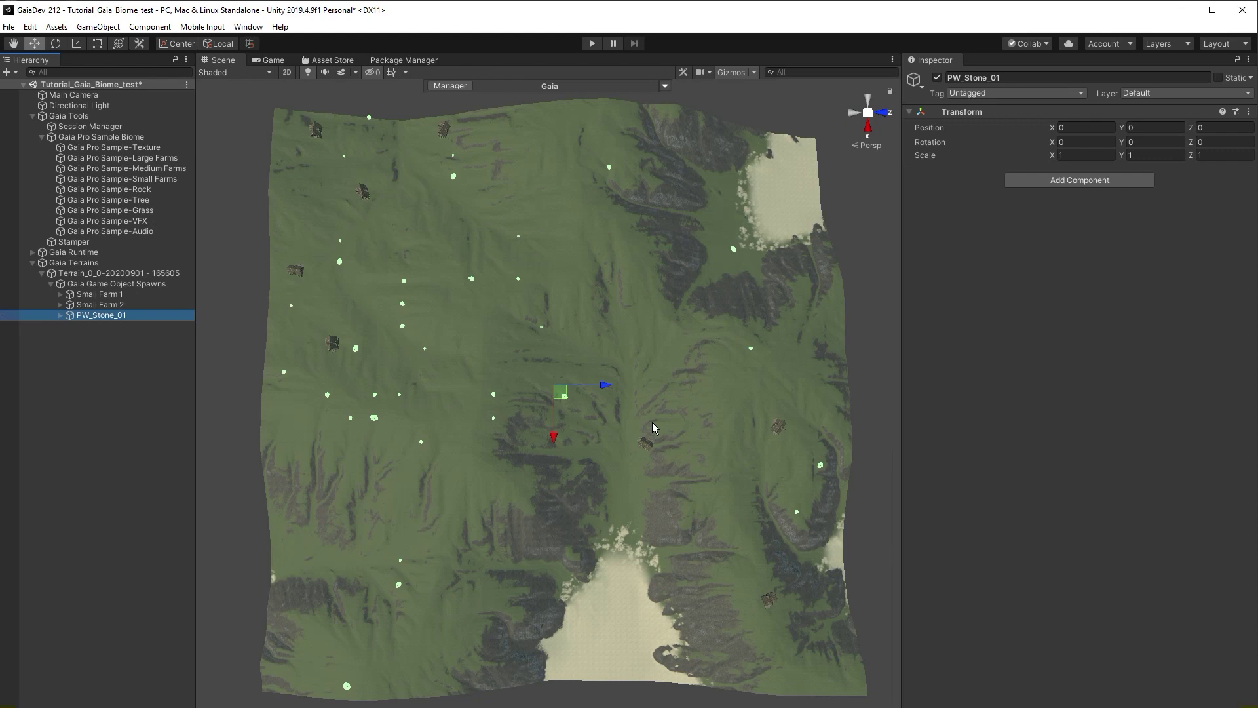
Set the PW_Stone_01 rule's Min Fitness to 25% and its Location Increment range to 35–70
click(150, 191)
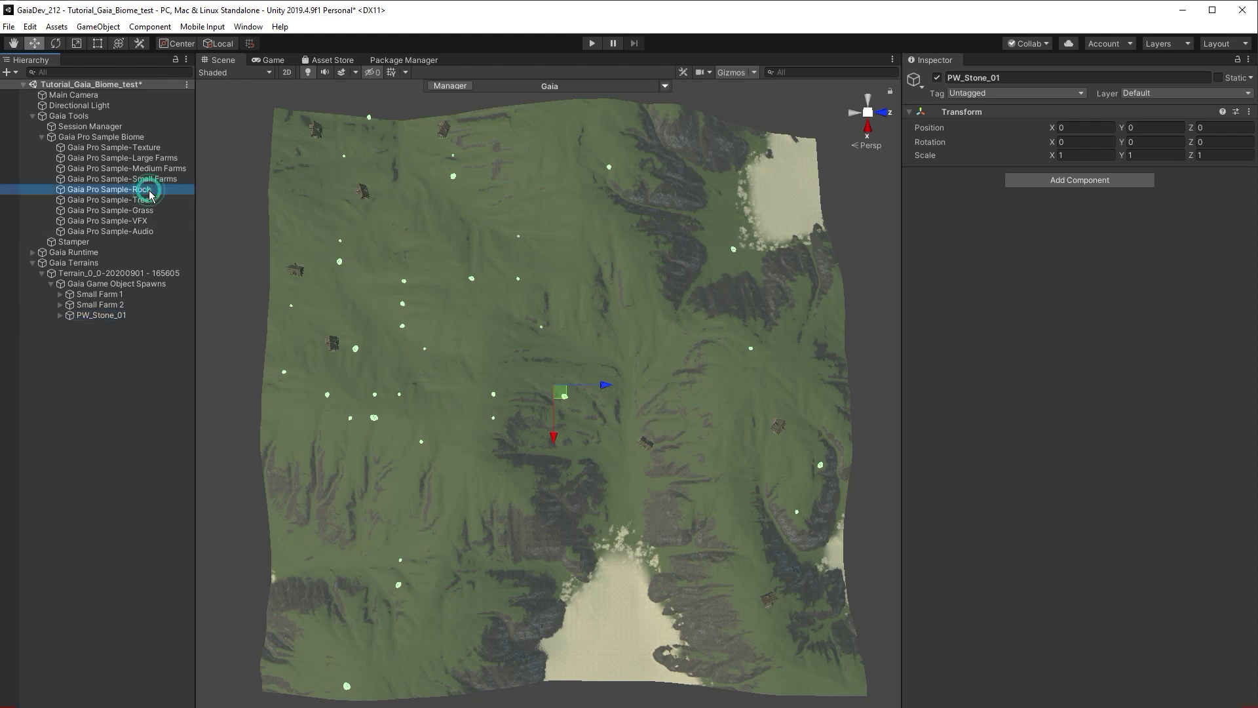
click(1225, 503)
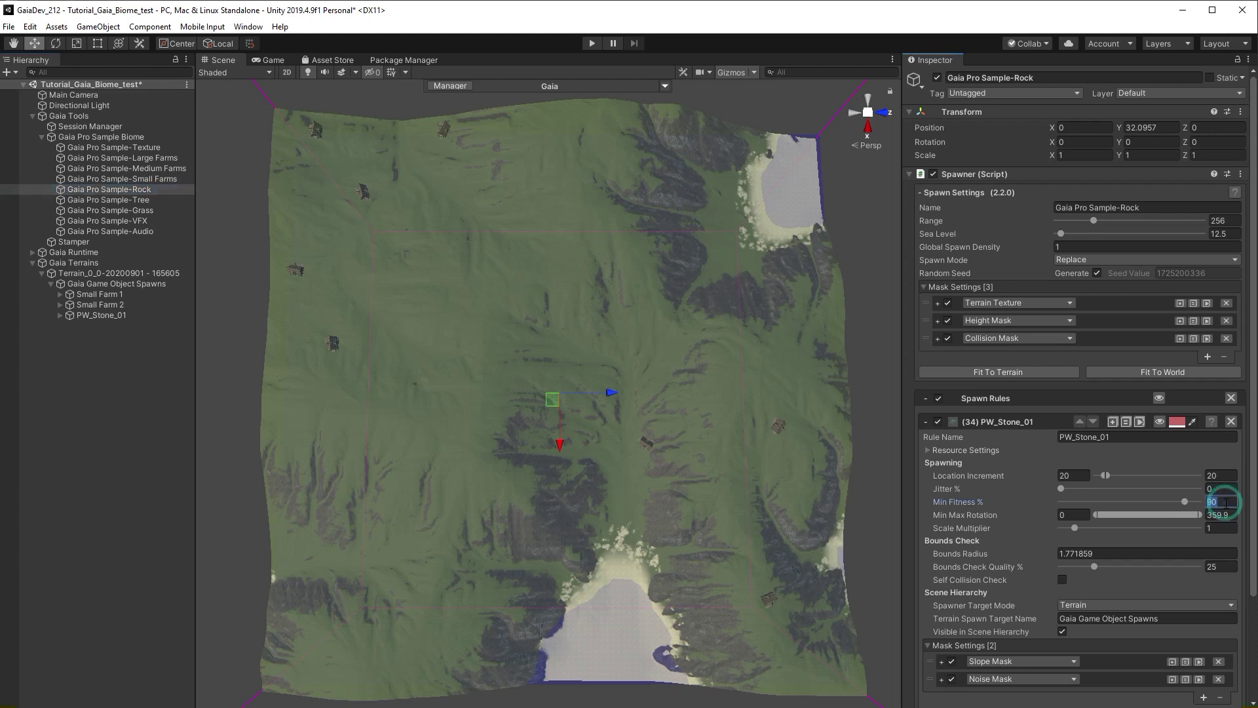
text(25)
click(1213, 476)
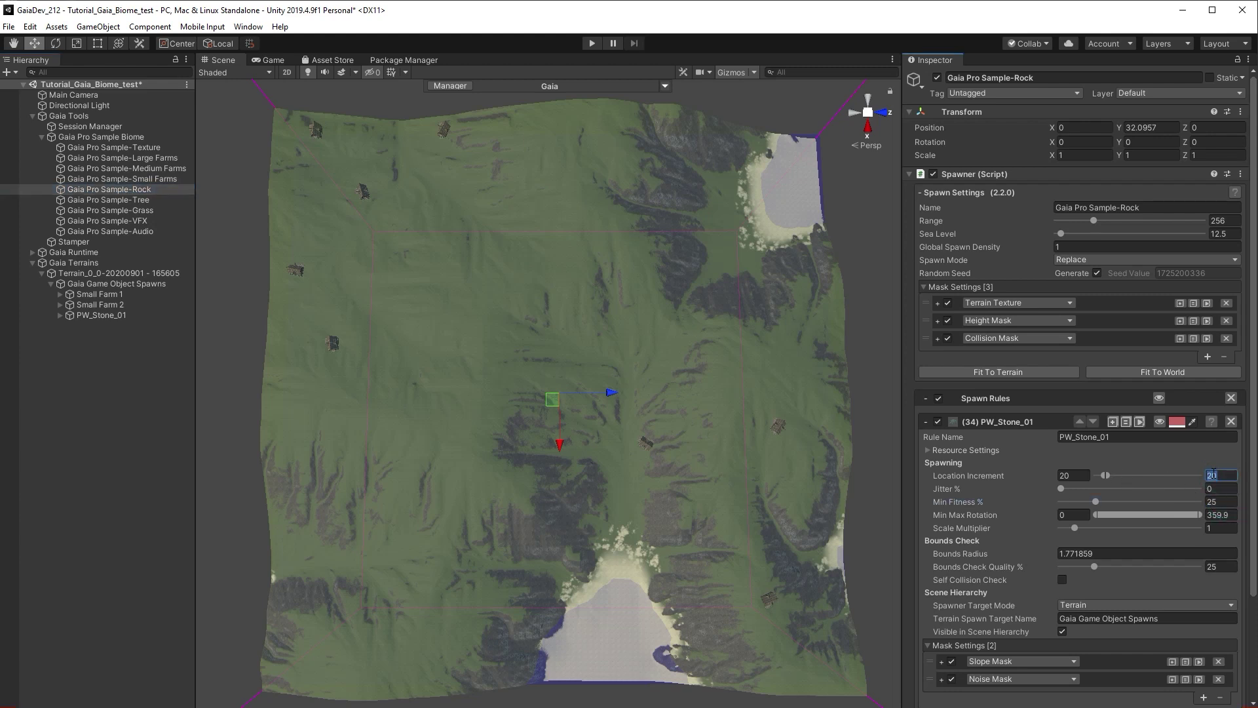
click(1072, 476)
Spawn the Rock spawner locally with the wider increment range and highlight the PW_Stone_01 stones
scroll(1016, 683, down, 3)
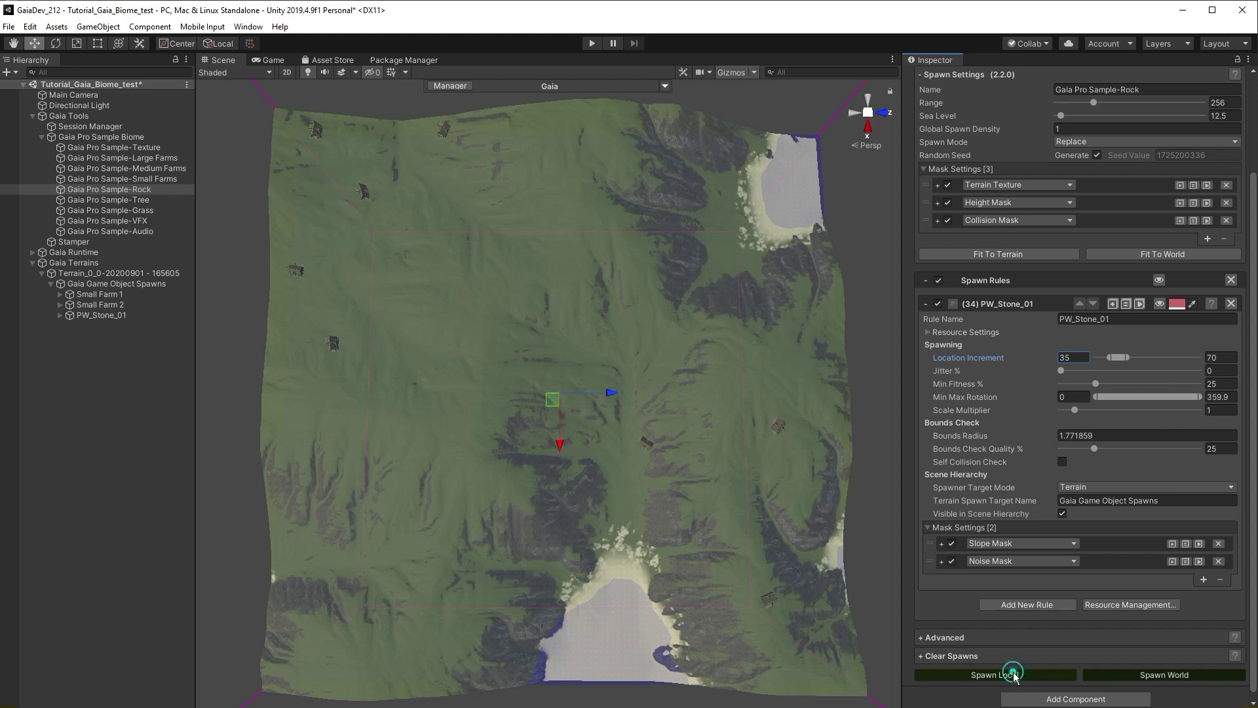
click(1014, 675)
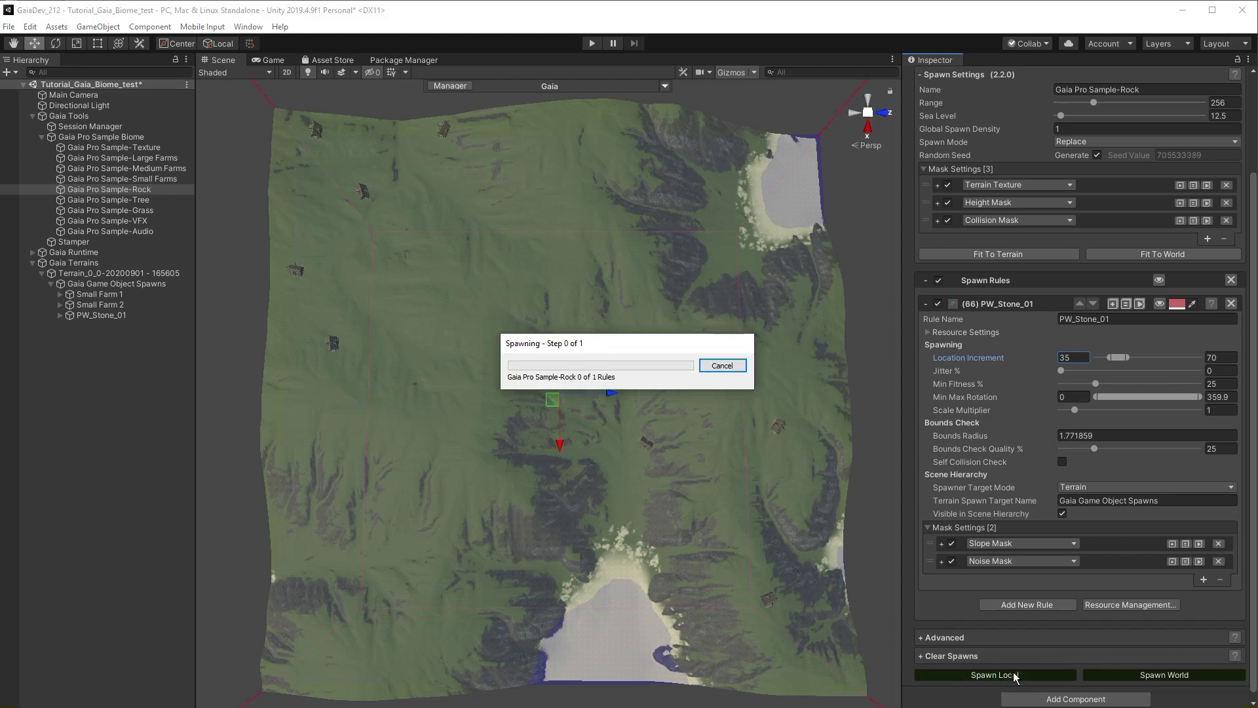
click(126, 315)
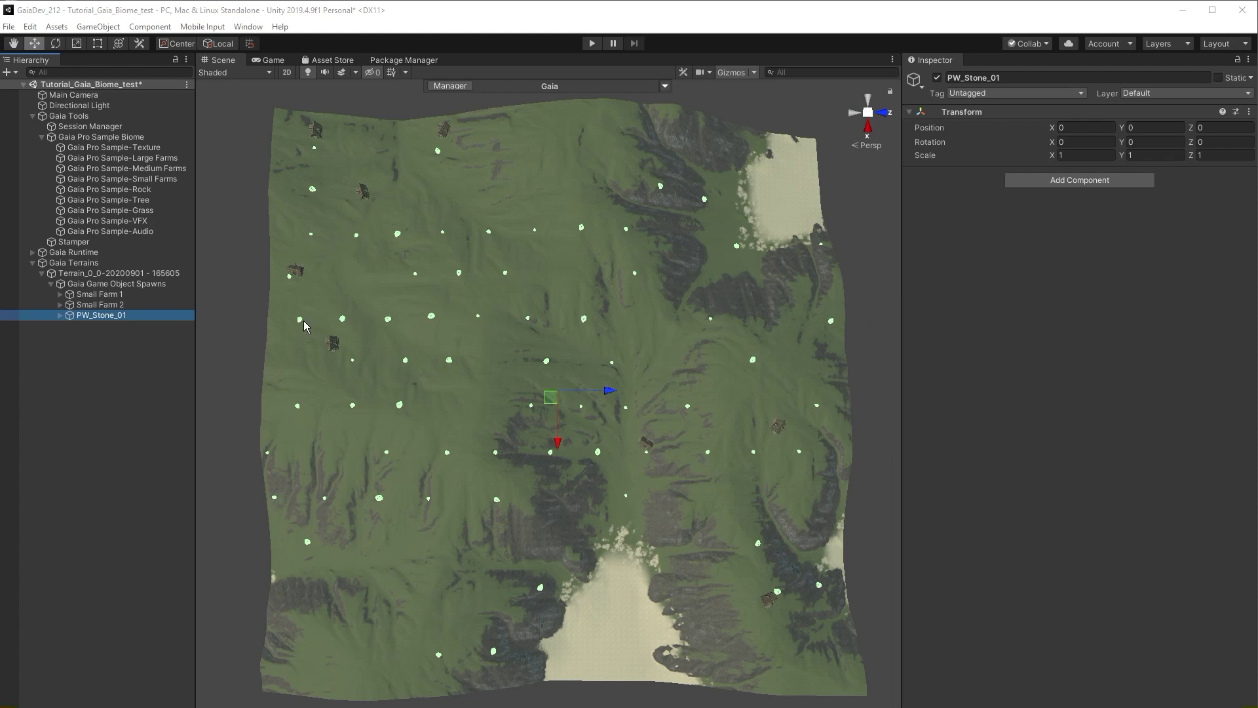
Set the PW_Stone_01 rule's Jitter to 60%, respawn locally, and highlight the stones to check their scatter
click(138, 192)
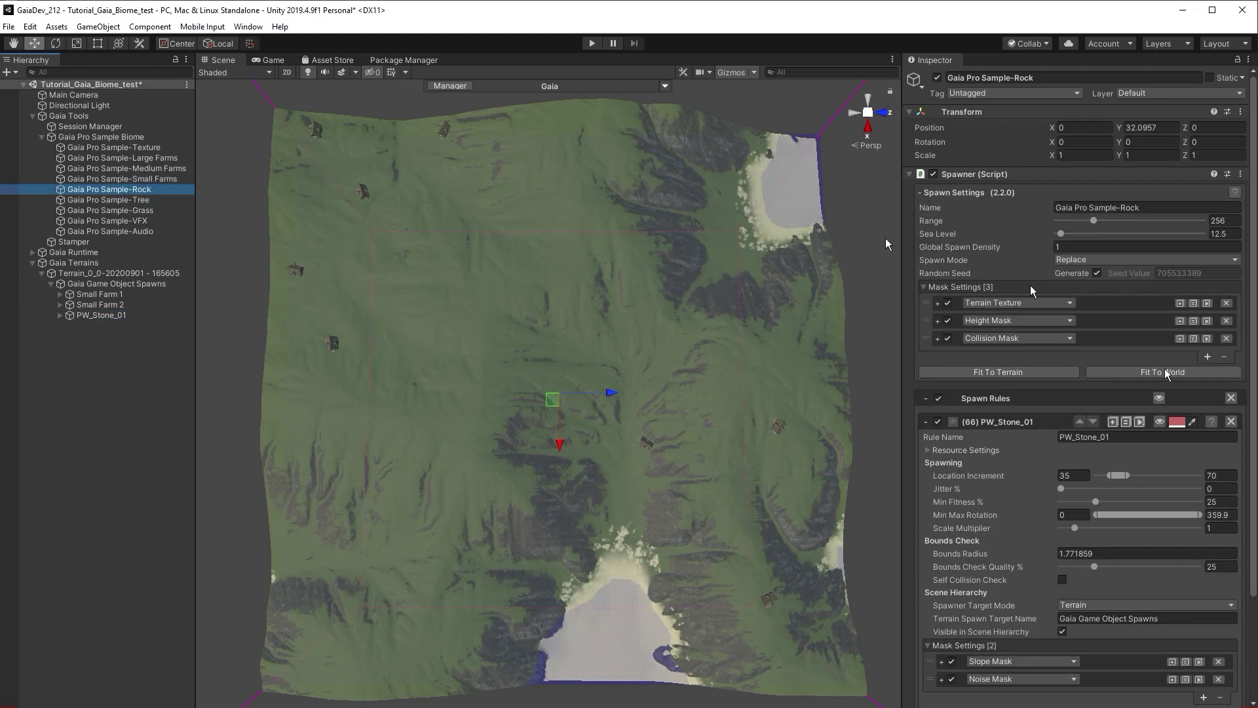
click(1220, 488)
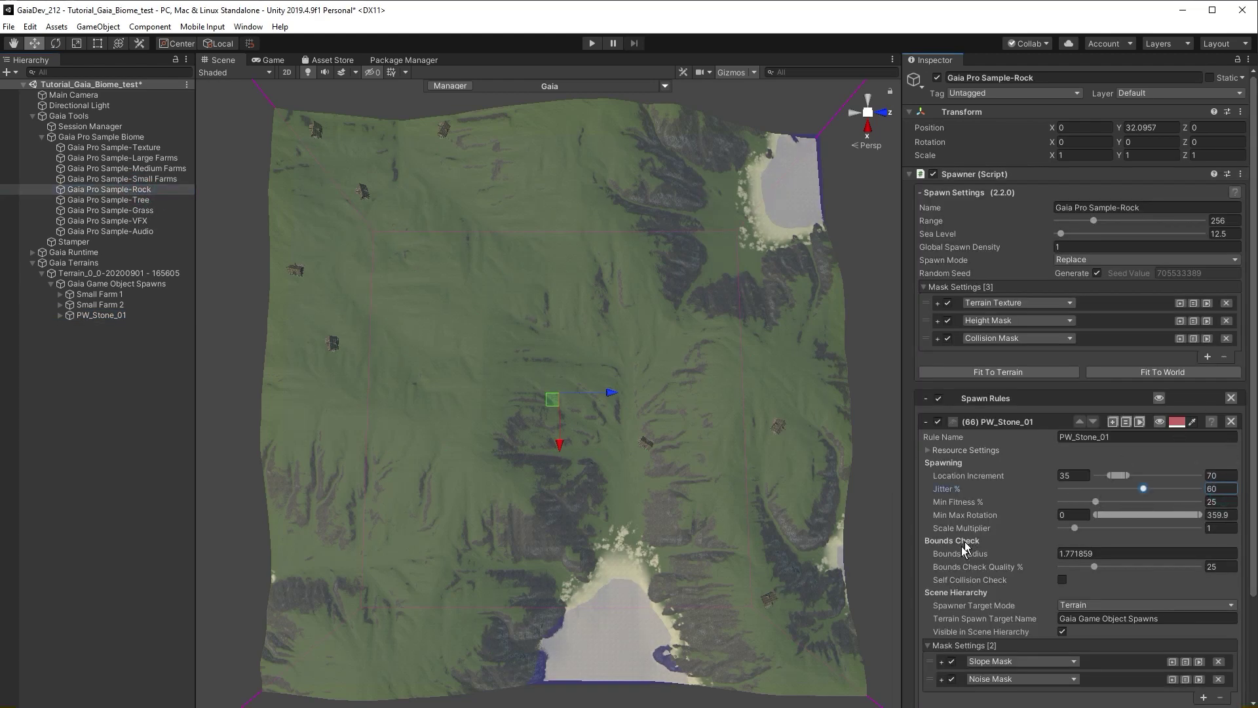
scroll(968, 472, down, 5)
click(962, 667)
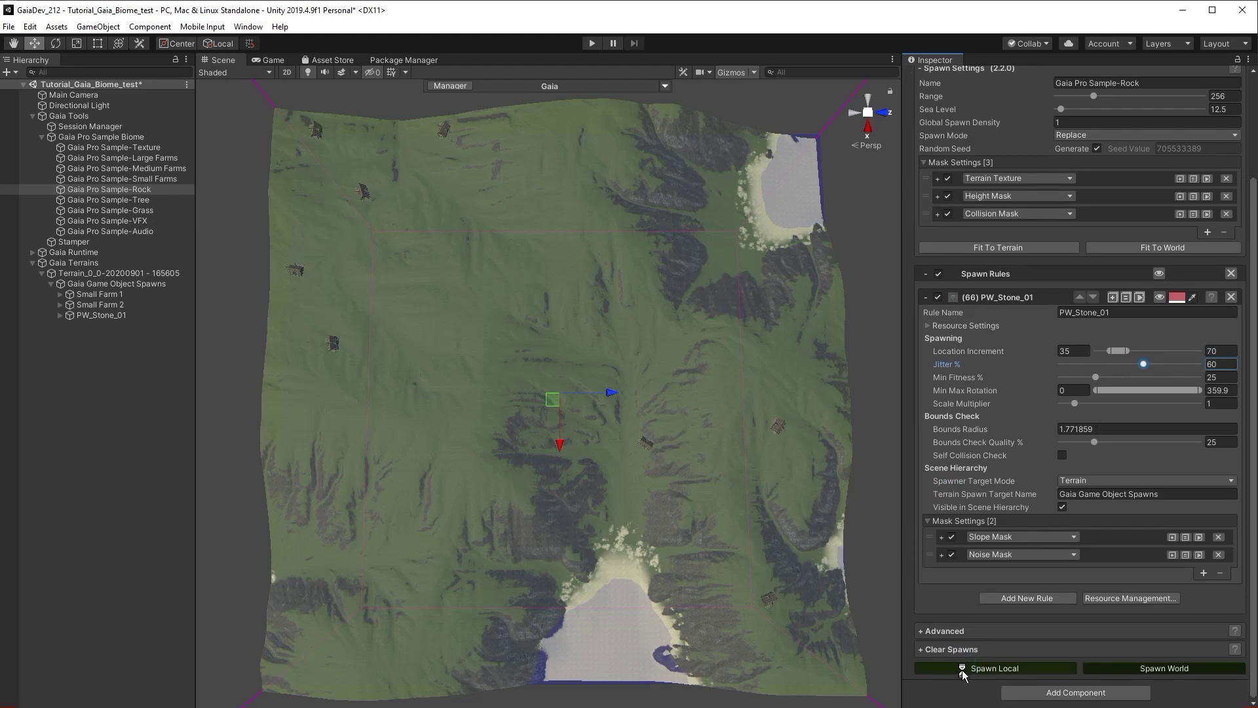
click(117, 315)
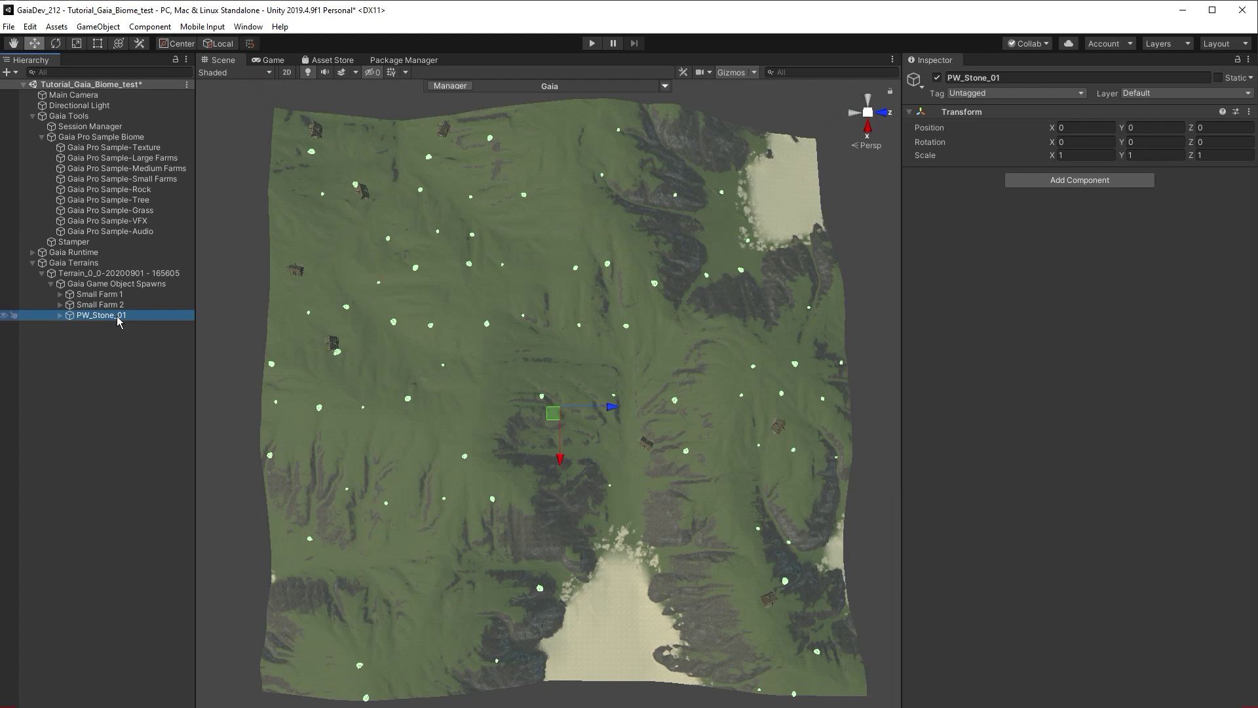
Set the PW_Stone_01 prefab's instances to a minimum of 2 and a maximum of 6 in the rule's resource settings
click(161, 190)
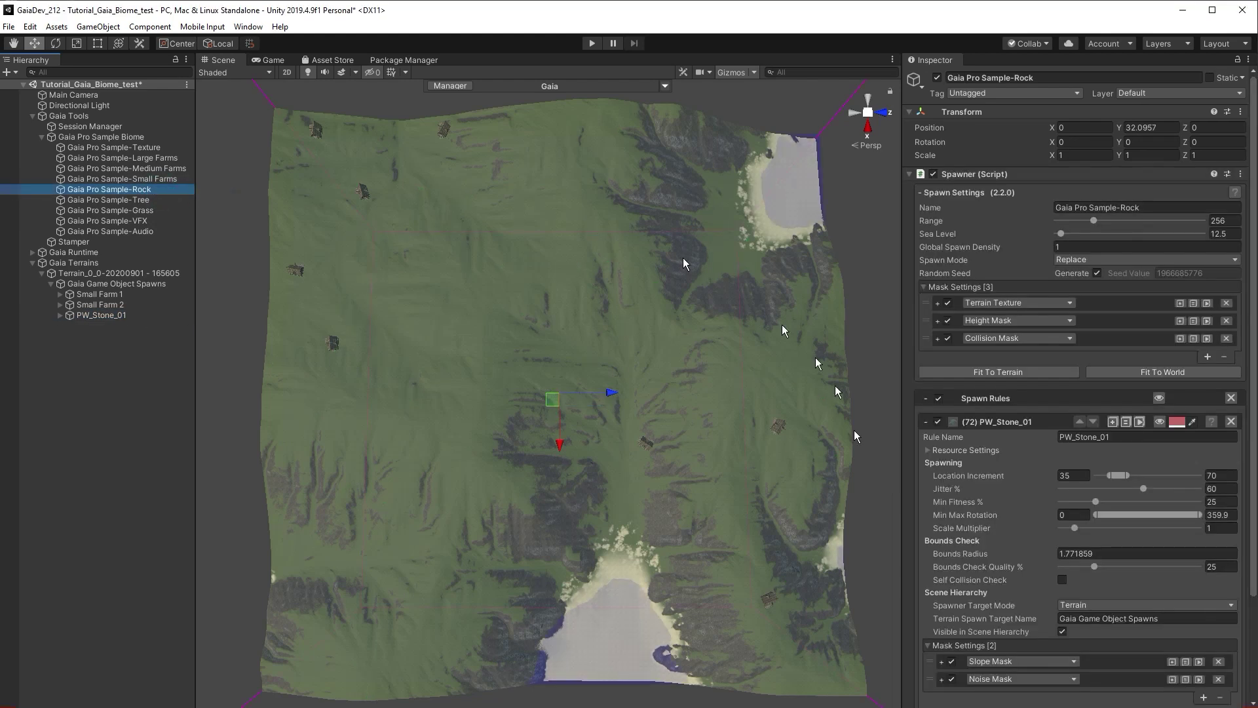
click(927, 450)
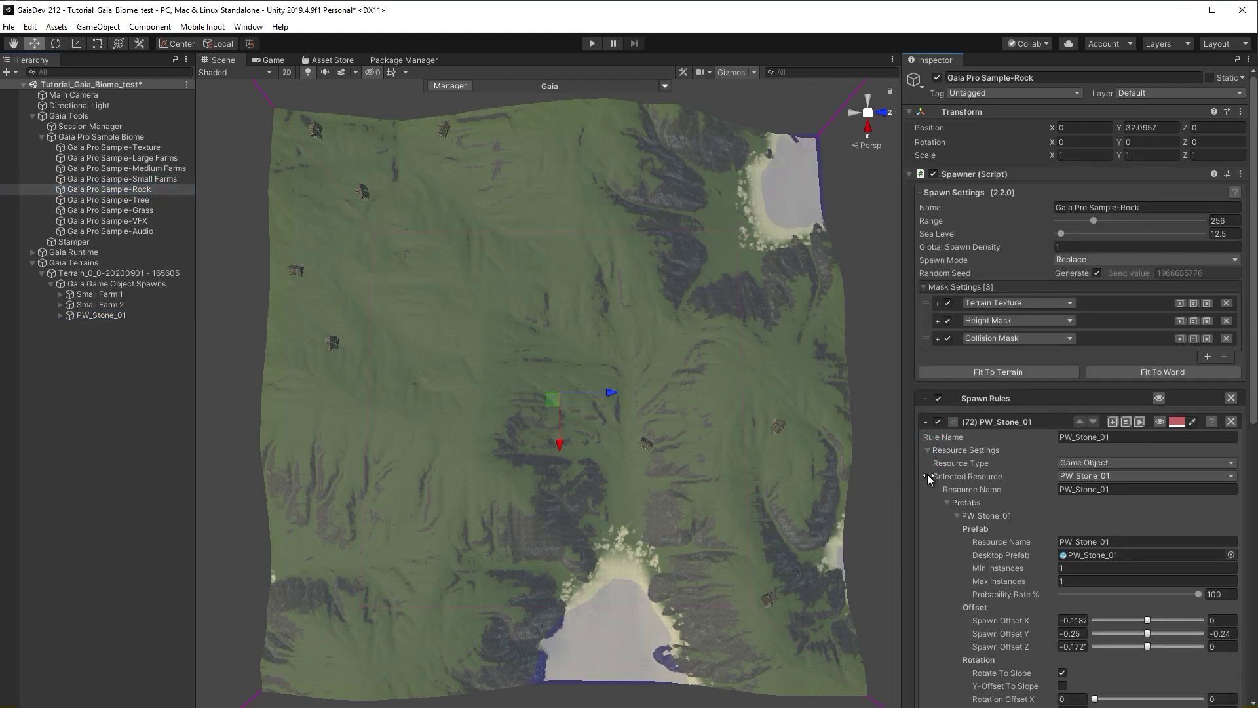
scroll(937, 458, down, 3)
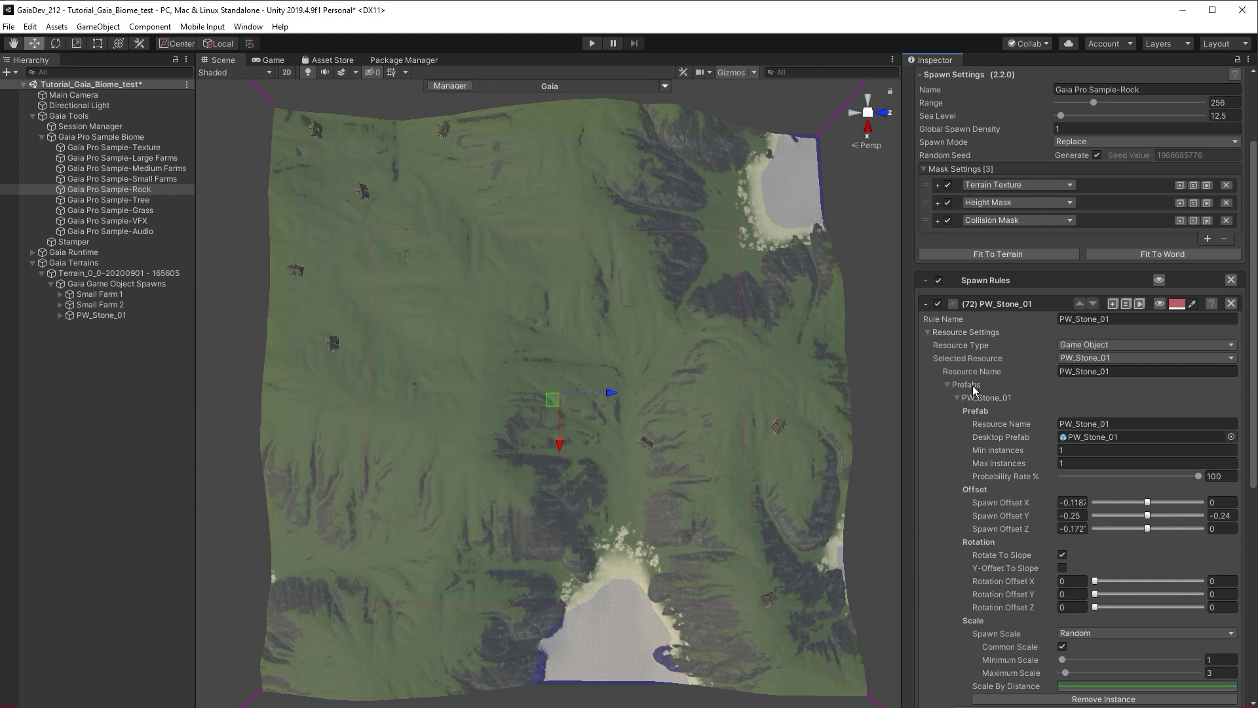
click(1065, 451)
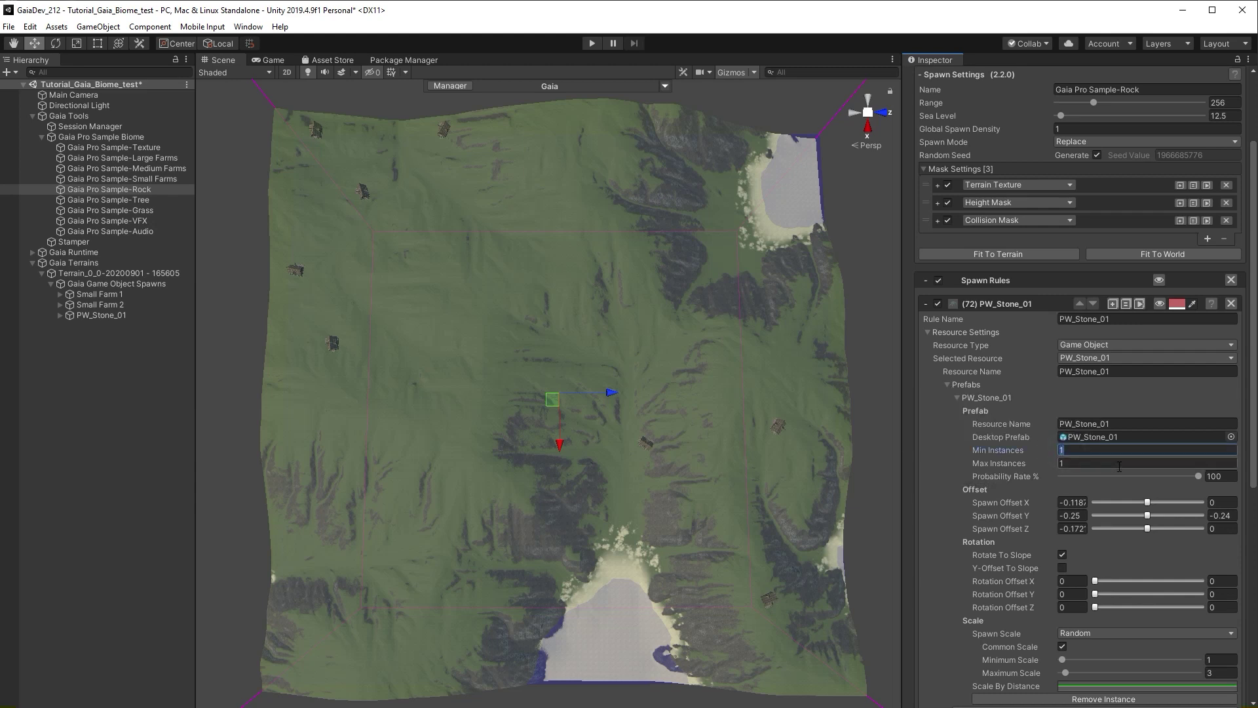
click(1120, 464)
Set the PW_Stone_01 prefab's Spawn Offset X and Spawn Offset Z ranges to -5 to 5
click(1069, 502)
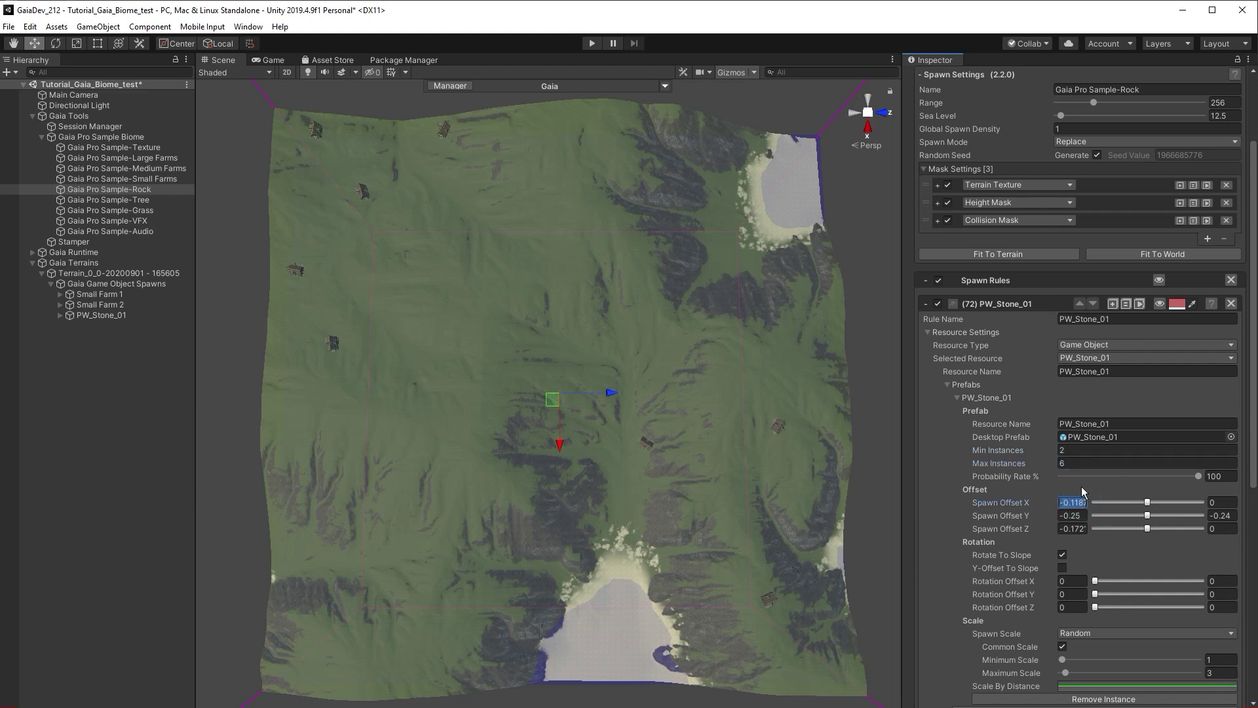
text(-5)
key(Tab)
text(5)
key(Tab)
key(Tab)
text(-5)
key(Tab)
text(5)
Disable Rotate To Slope for the stone prefab and set its X, Y and Z Rotation Offset maximums to 359
scroll(1081, 486, down, 3)
click(1064, 438)
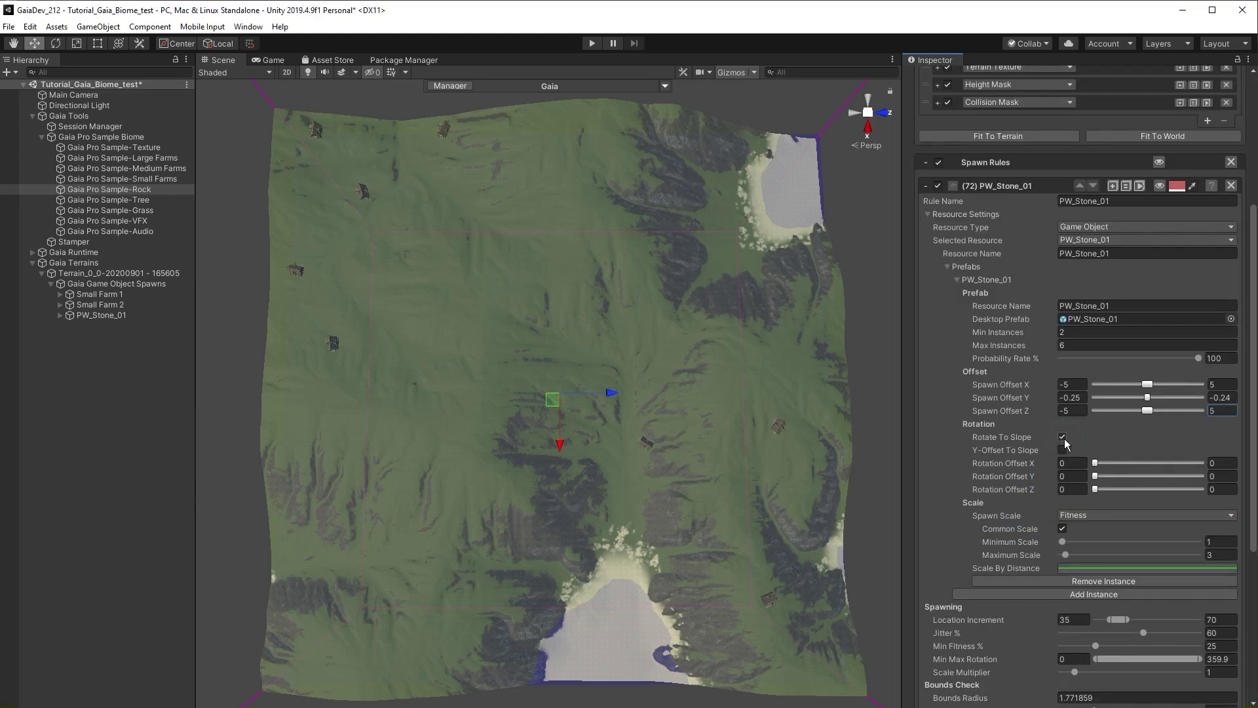
click(1213, 463)
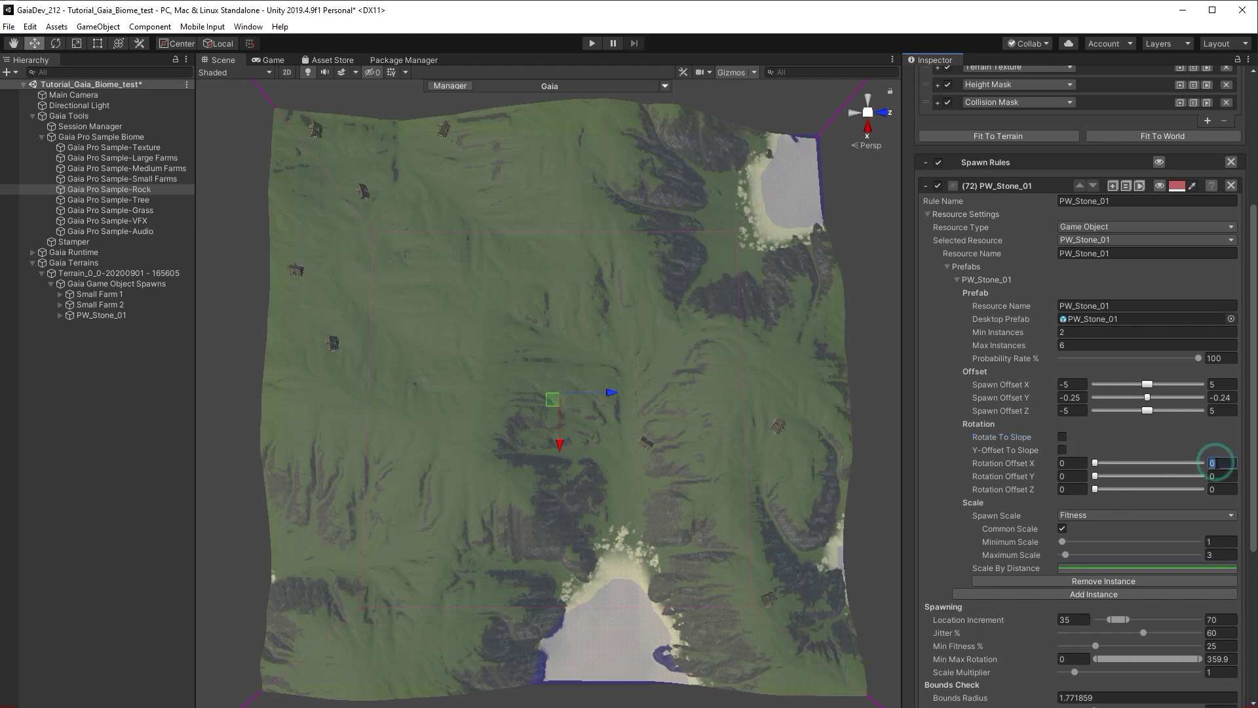
text(359)
key(Tab)
key(Tab)
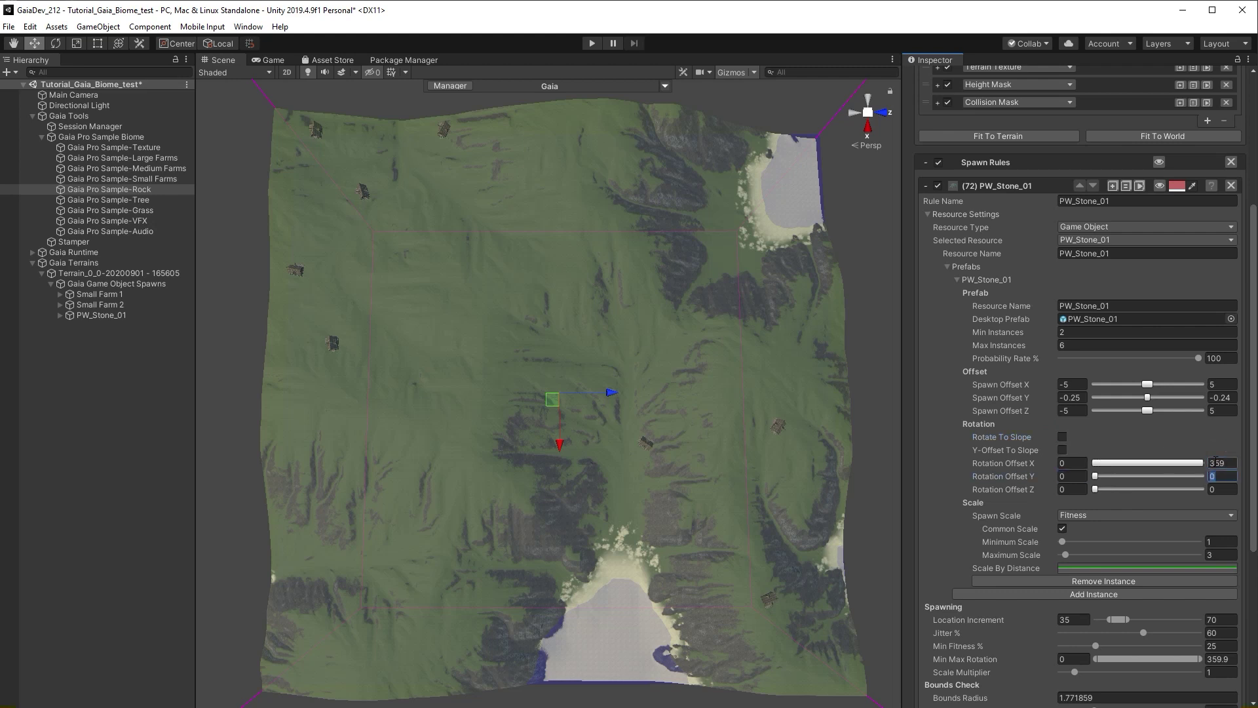
text(359)
key(Tab)
key(Tab)
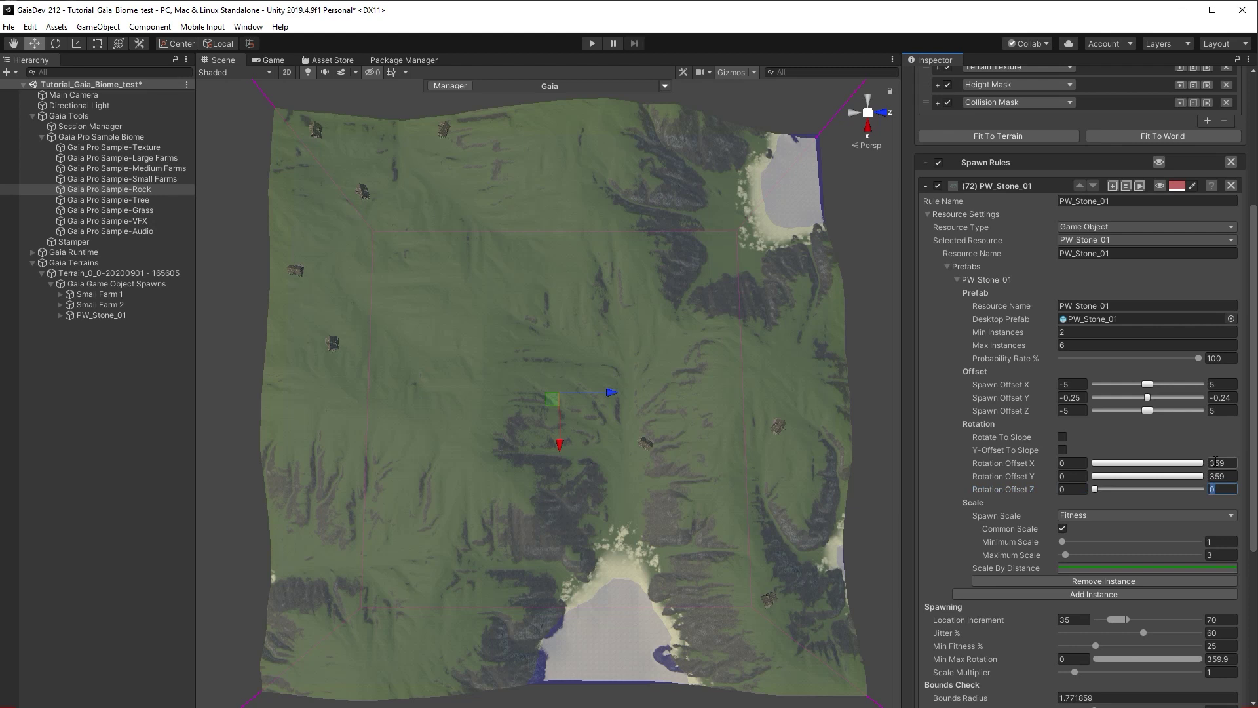
text(359)
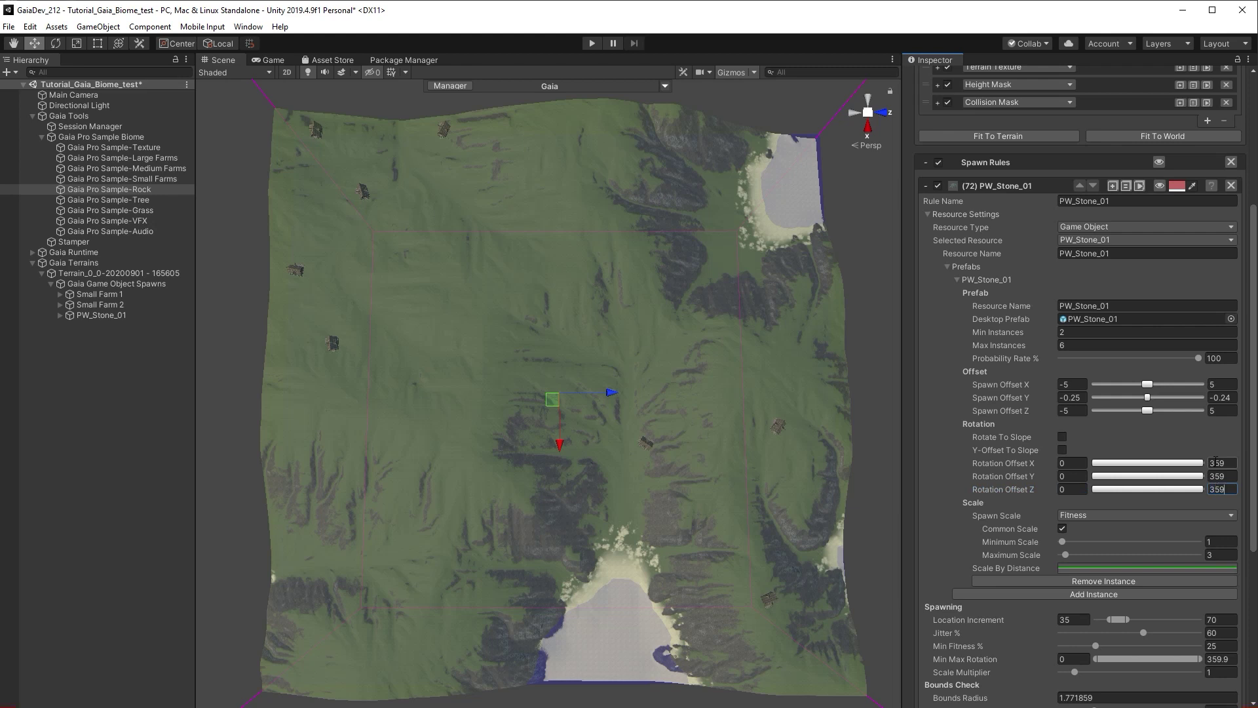
Set the stone prefab's Spawn Scale to Fitness Randomized with a Maximum Scale of 4
click(1140, 515)
click(1126, 576)
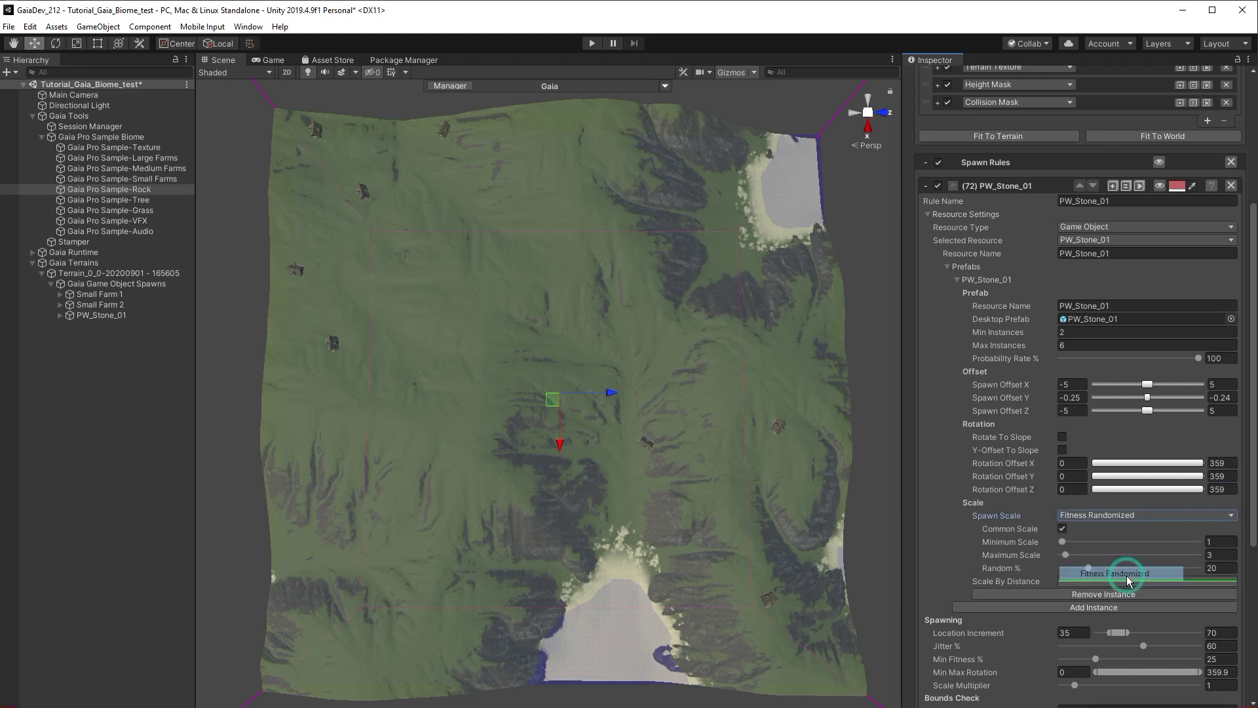
click(1223, 556)
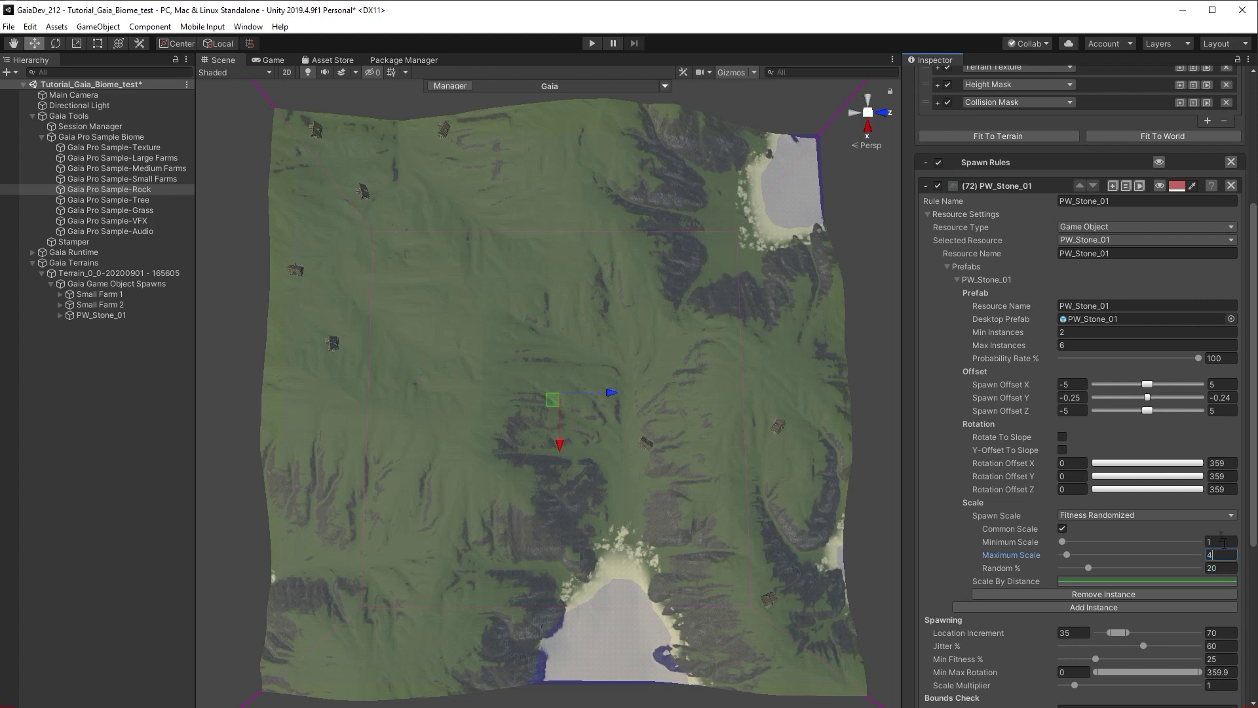
text(4)
key(Tab)
Lower the end point of the Scale By Distance curve so the stones shrink with distance
click(1192, 581)
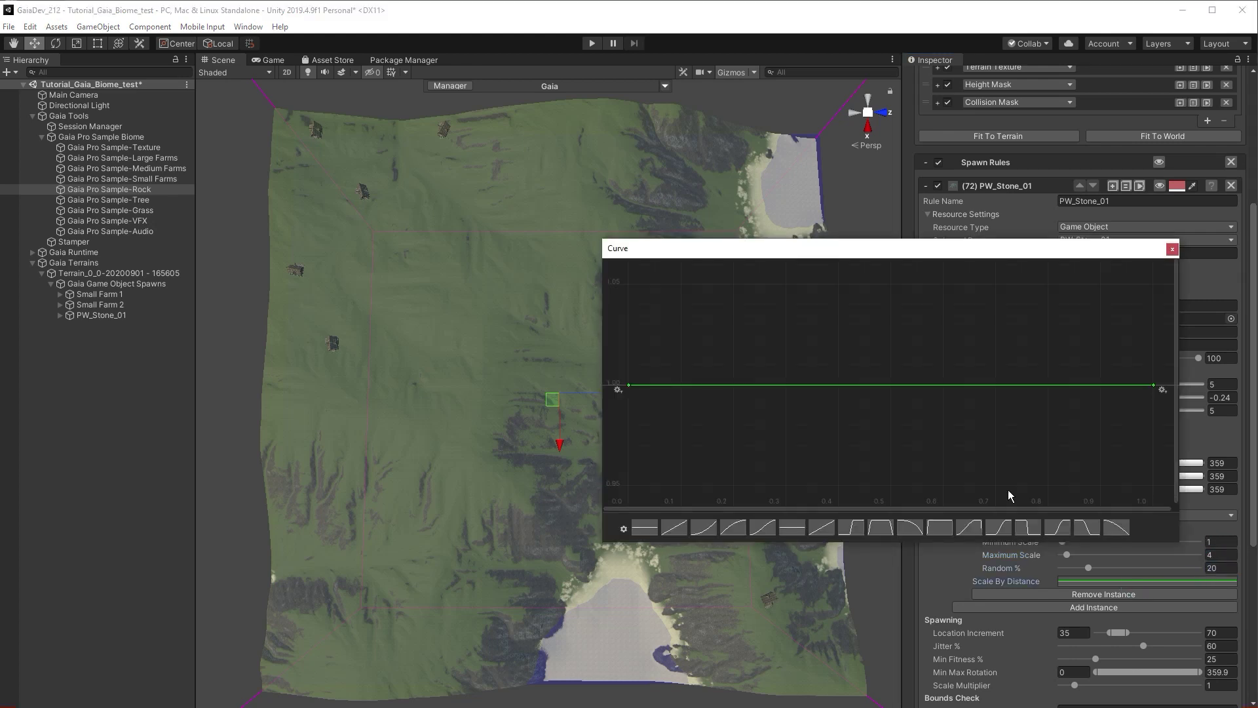
middle_drag(981, 483, 865, 324)
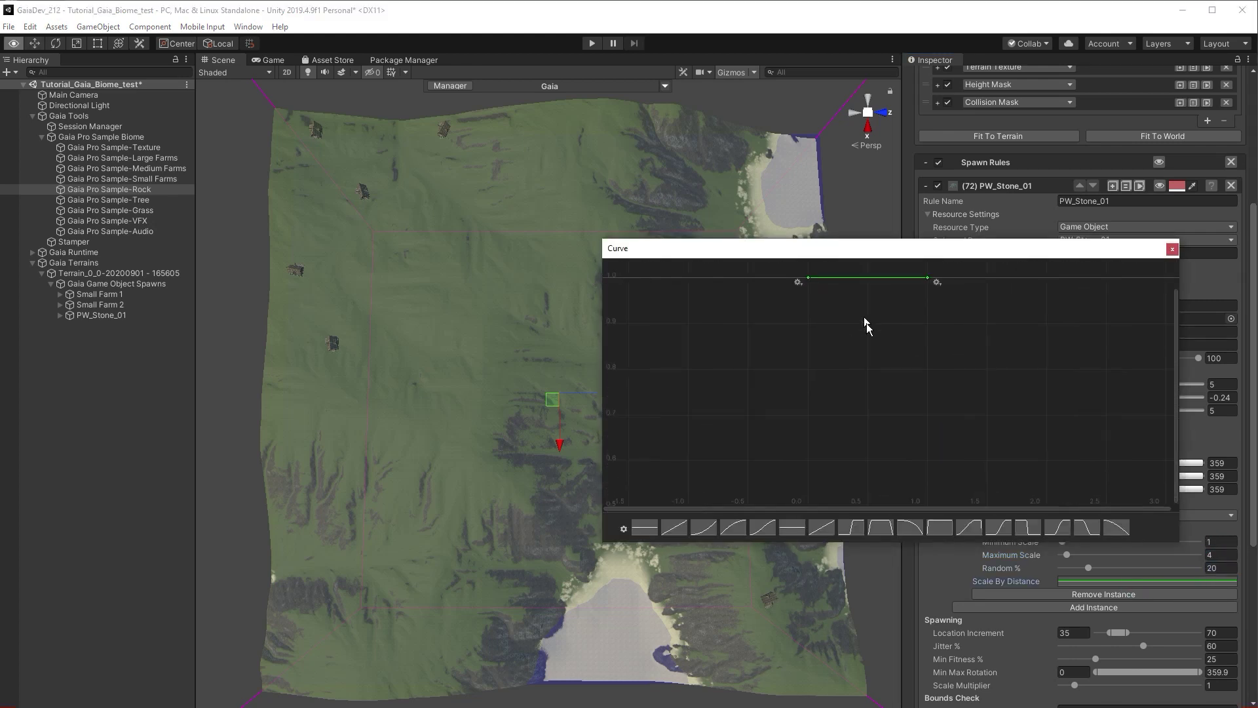
scroll(899, 360, down, 4)
drag(940, 300, 938, 485)
click(1172, 250)
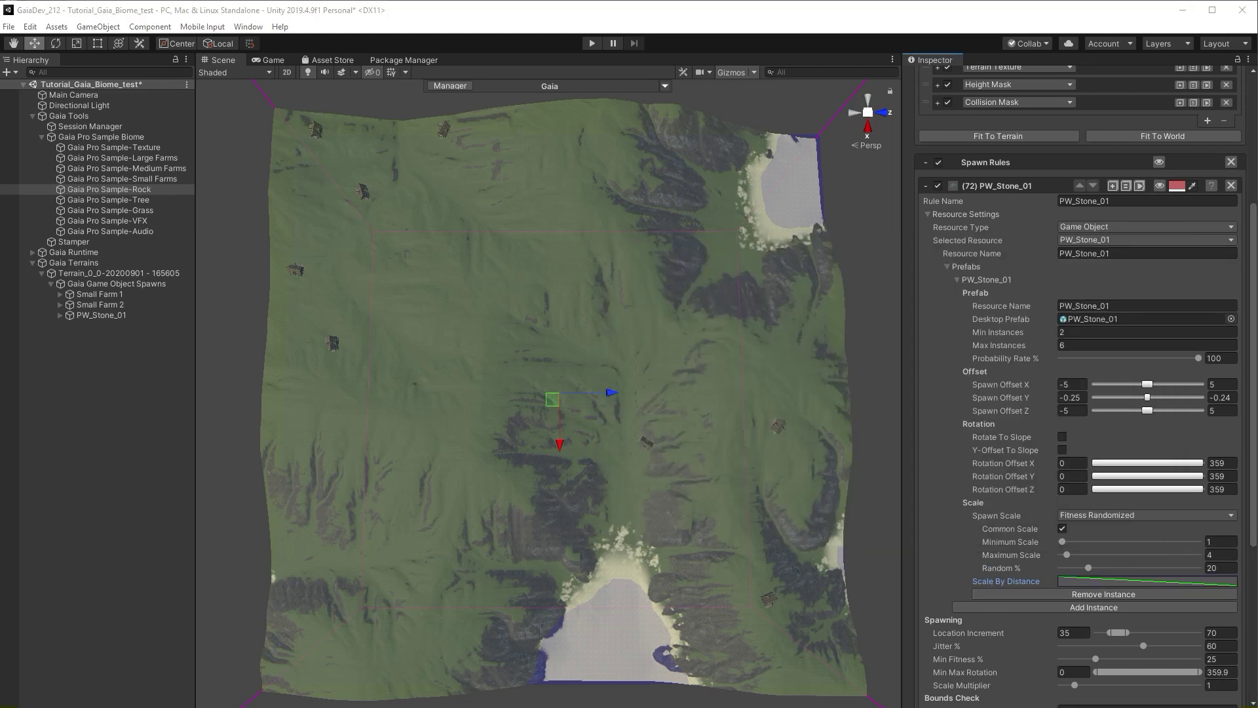
Try a higher Scale Multiplier on the PW_Stone_01 rule and reset it to 1
scroll(1029, 654, down, 3)
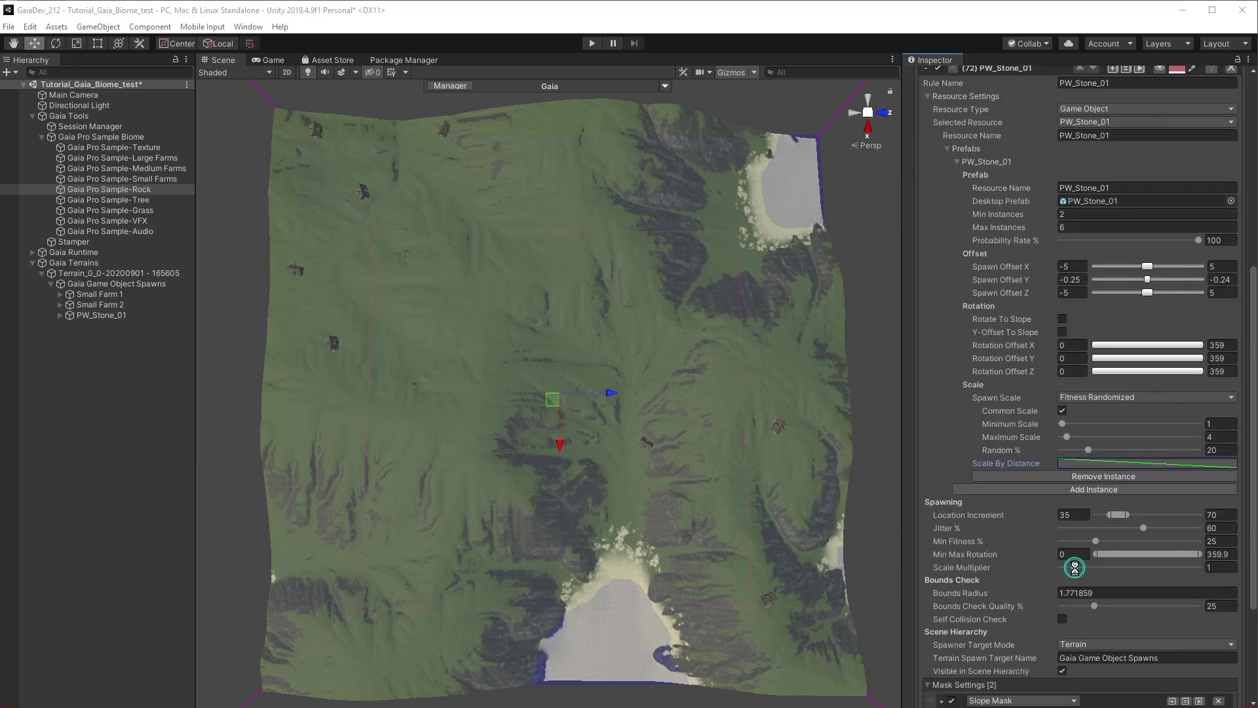
drag(1073, 568, 1127, 569)
click(1218, 568)
text(1)
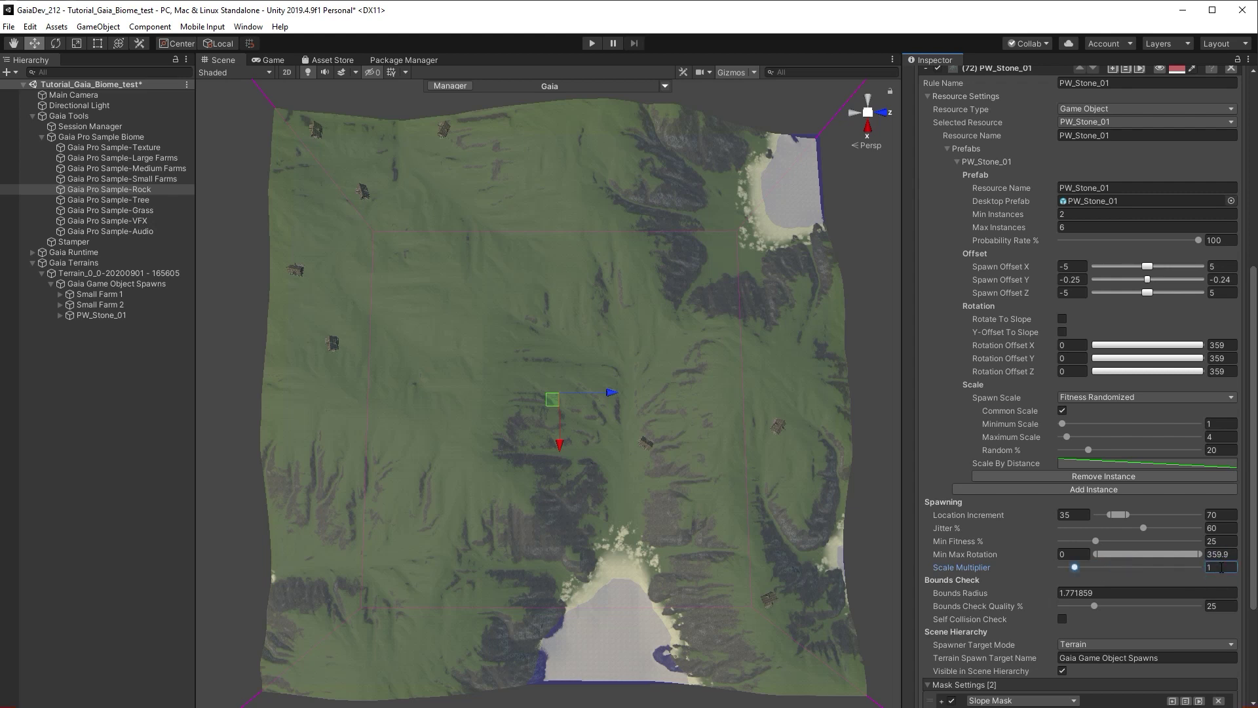
Spawn the clustered stones locally with the edited prefab settings and highlight PW_Stone_01 on the terrain
scroll(949, 572, down, 3)
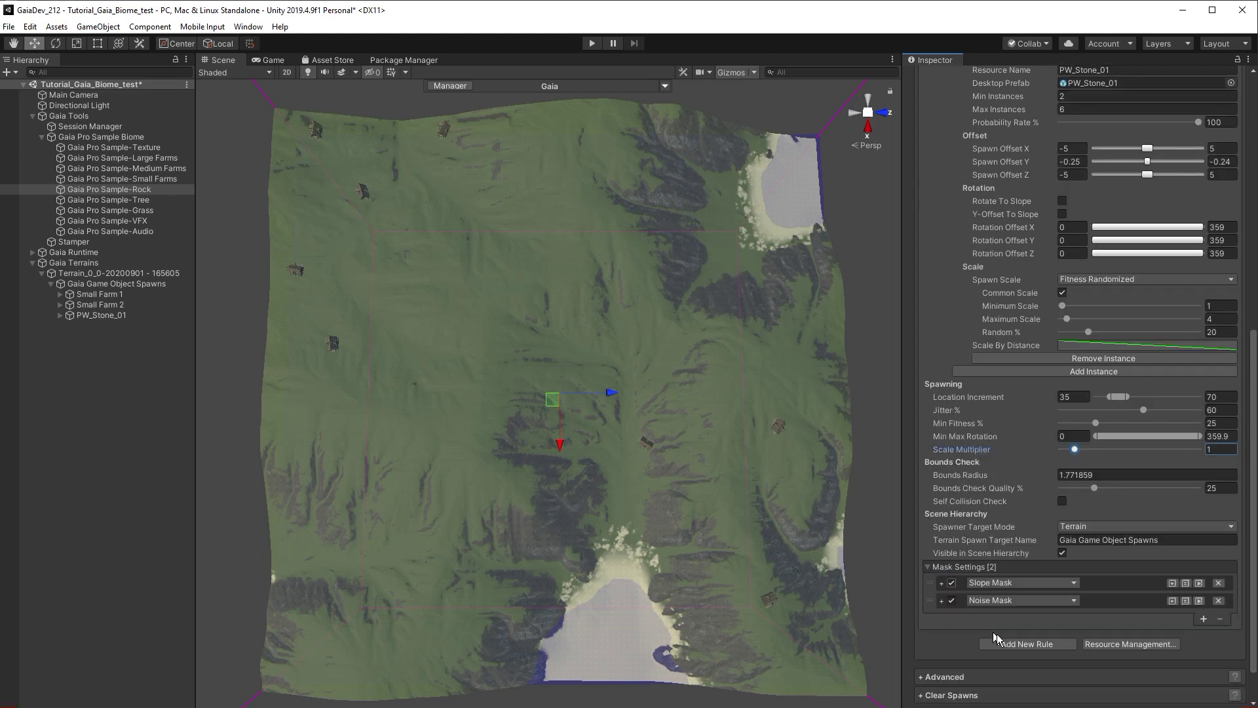
scroll(1009, 645, down, 1)
click(999, 667)
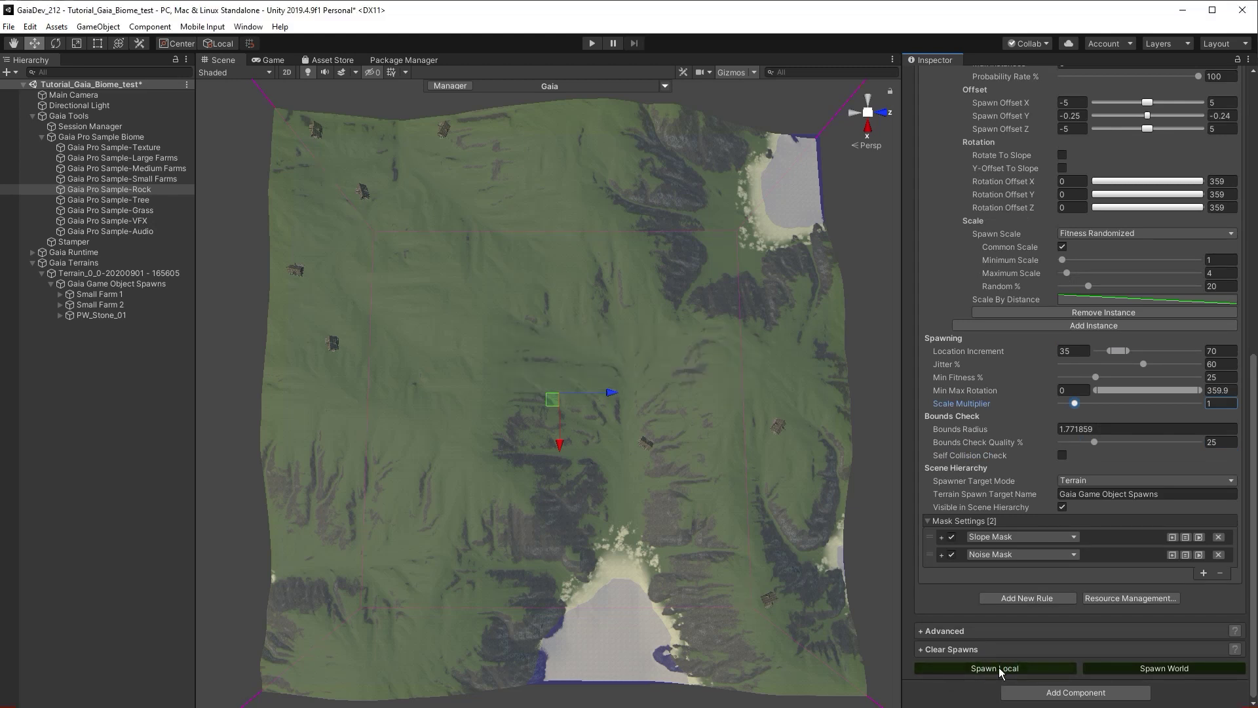
click(120, 315)
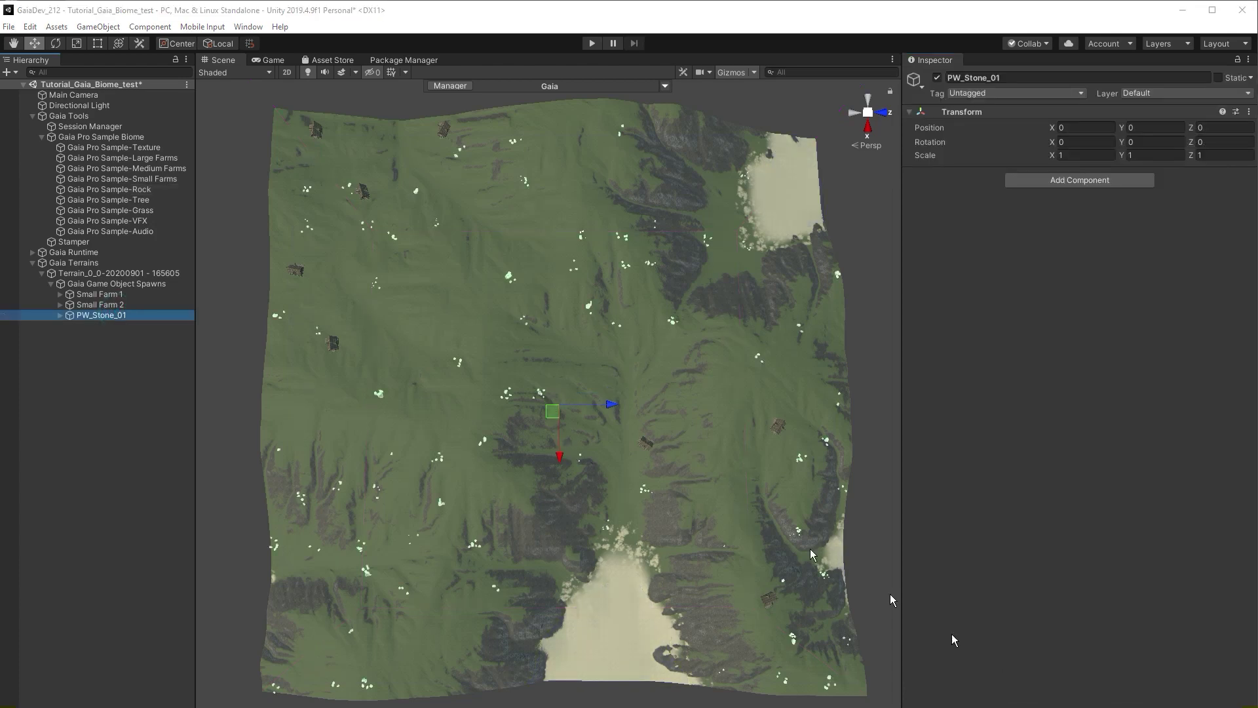
Disable all spawner masks and the rule's Slope and Noise masks on Gaia Pro Sample-Tree, and preview the PW_Tree_Spruce_05 rule
alt+drag(894, 596, 871, 557)
right_drag(423, 364, 852, 609)
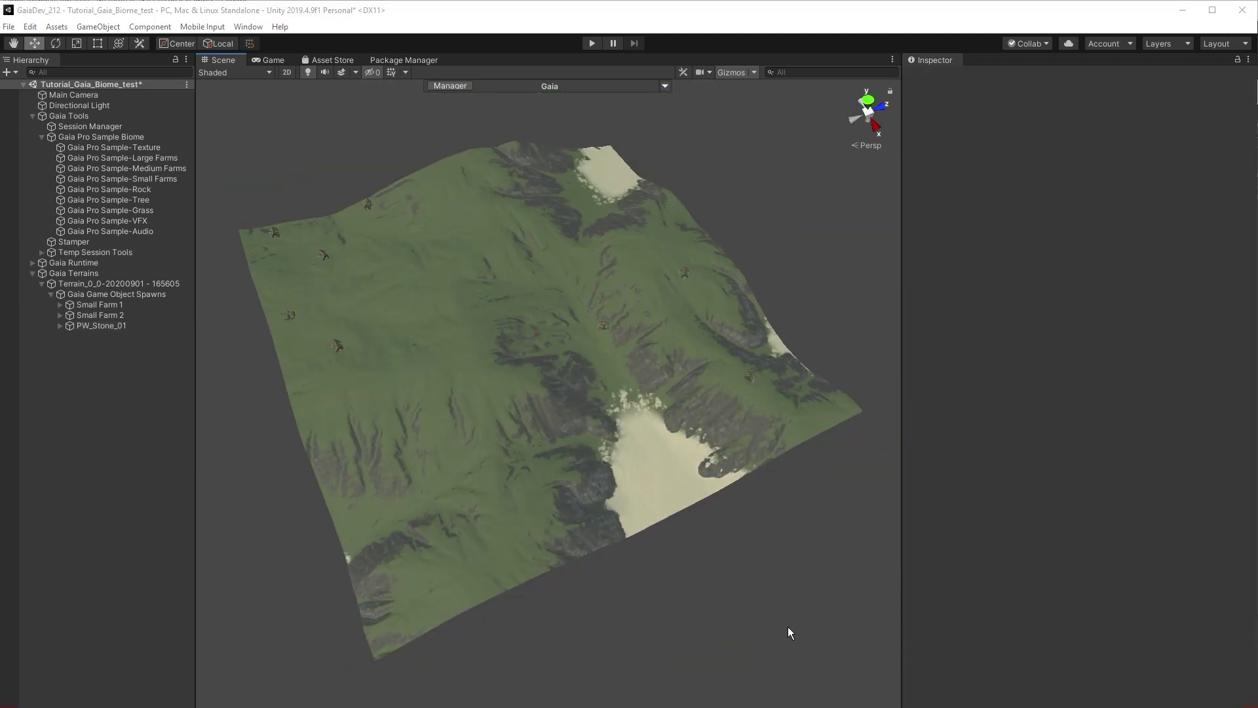
click(159, 199)
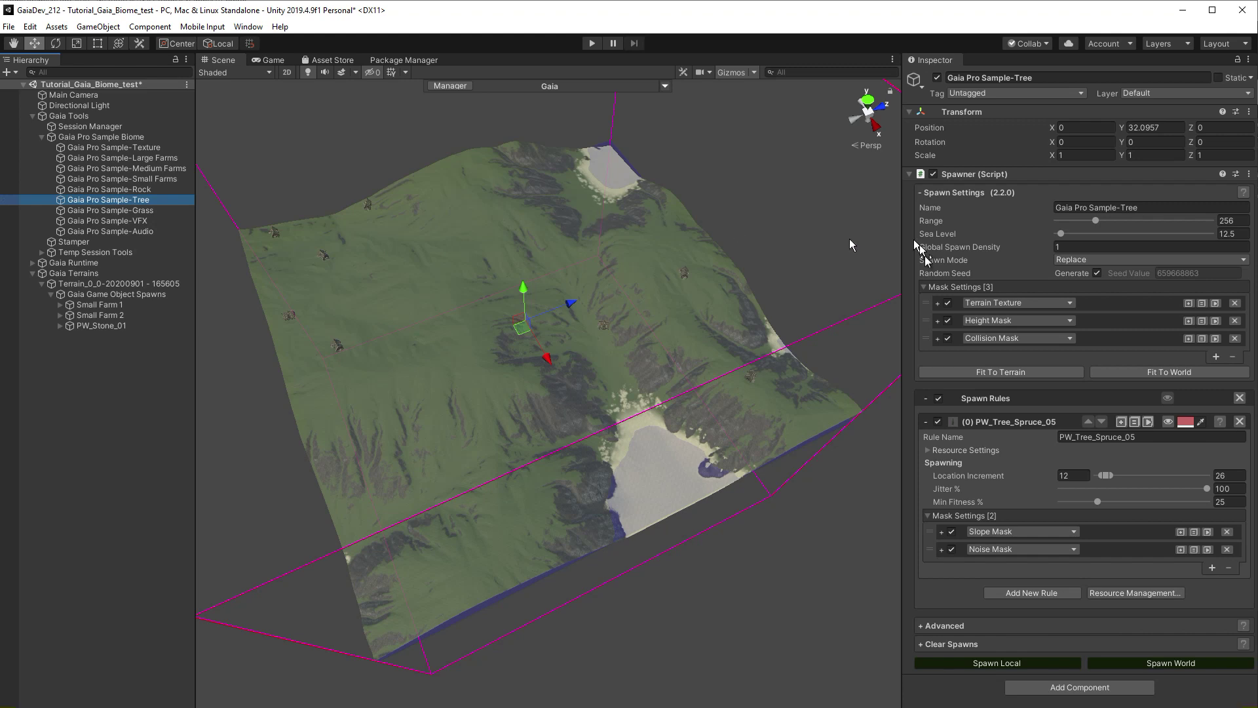
click(948, 303)
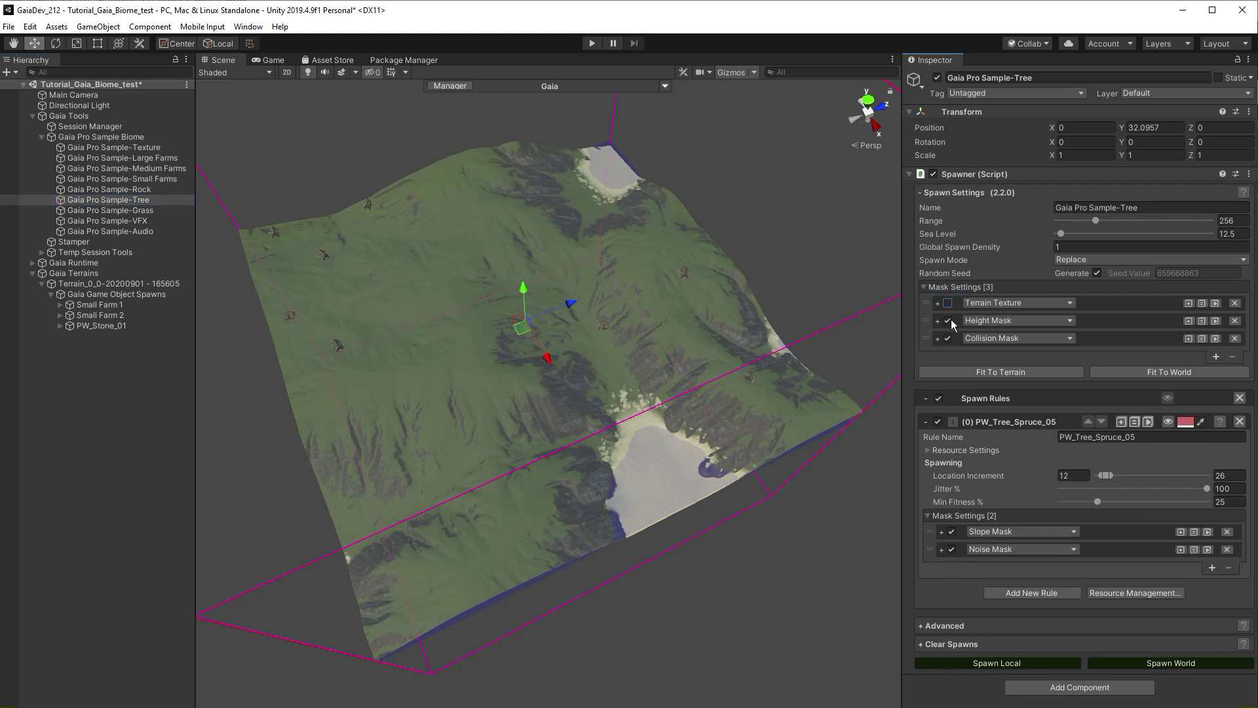
click(948, 320)
click(947, 338)
click(951, 532)
click(951, 549)
click(1168, 421)
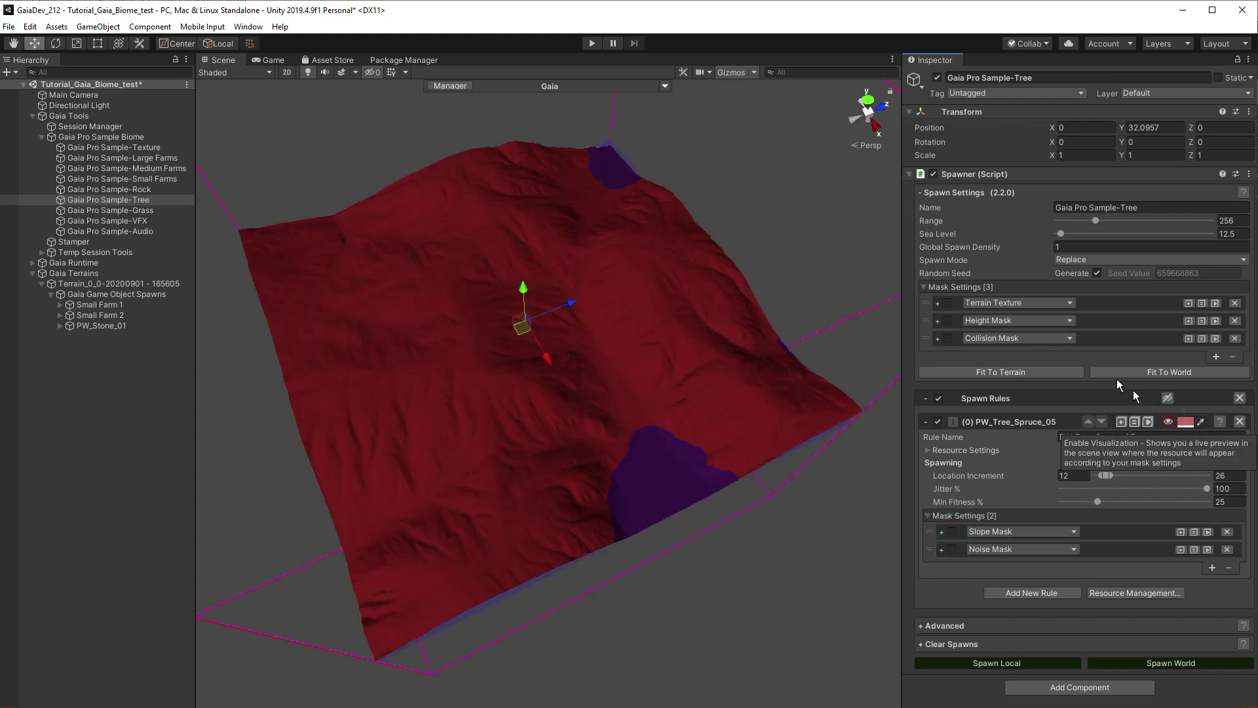
Re-enable the tree spawner's Terrain Texture mask and expand it to check its Texture Rule
click(947, 303)
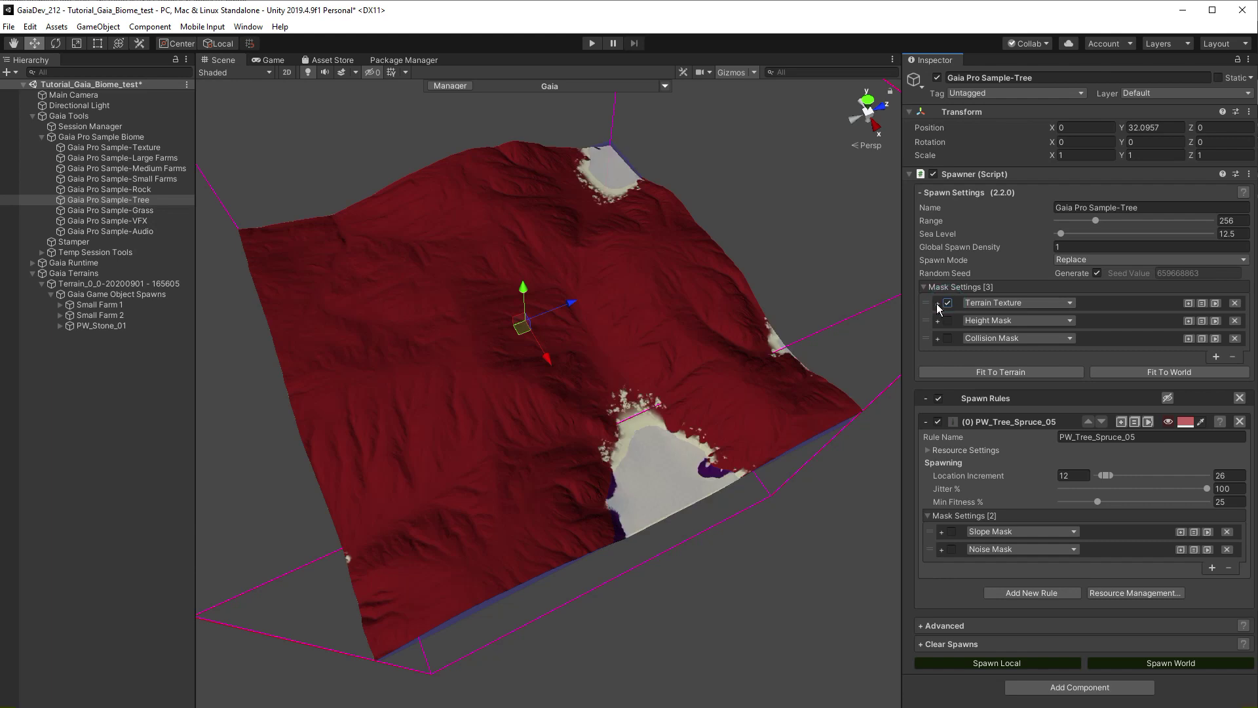
click(937, 303)
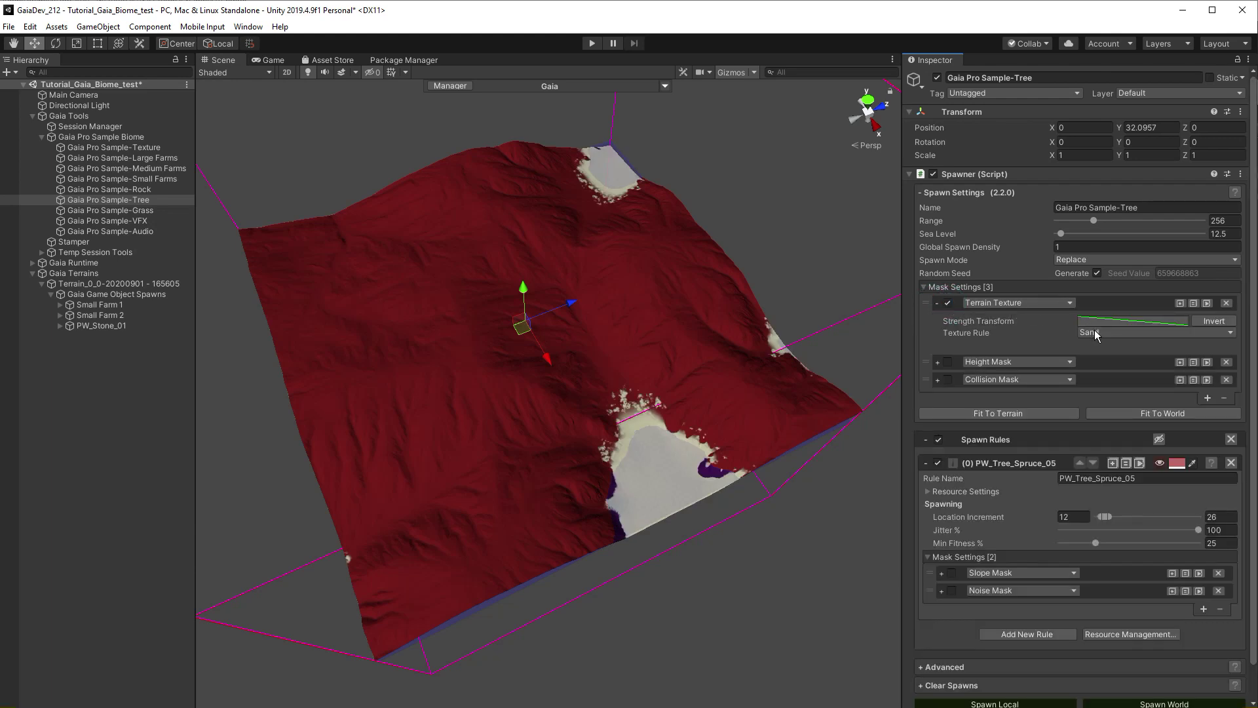
click(1094, 332)
click(1053, 330)
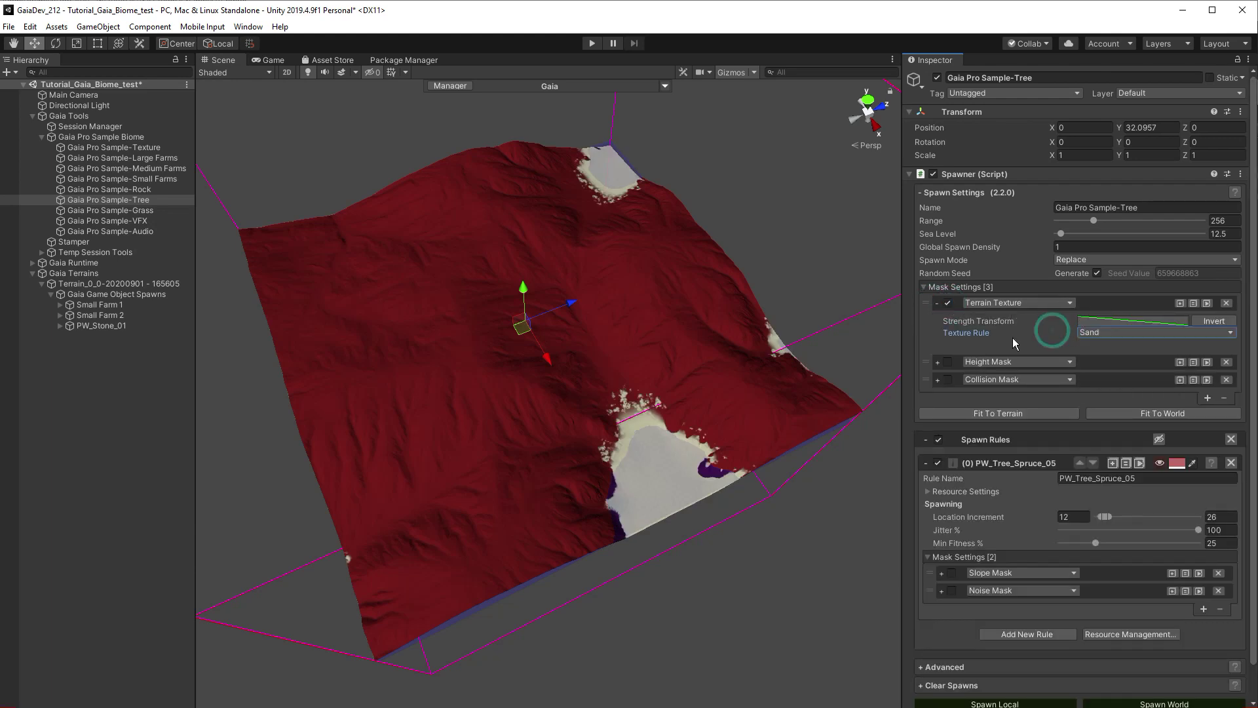
Re-enable the tree spawner's Height Mask and expand it to check its Height Value Type
click(948, 362)
click(937, 362)
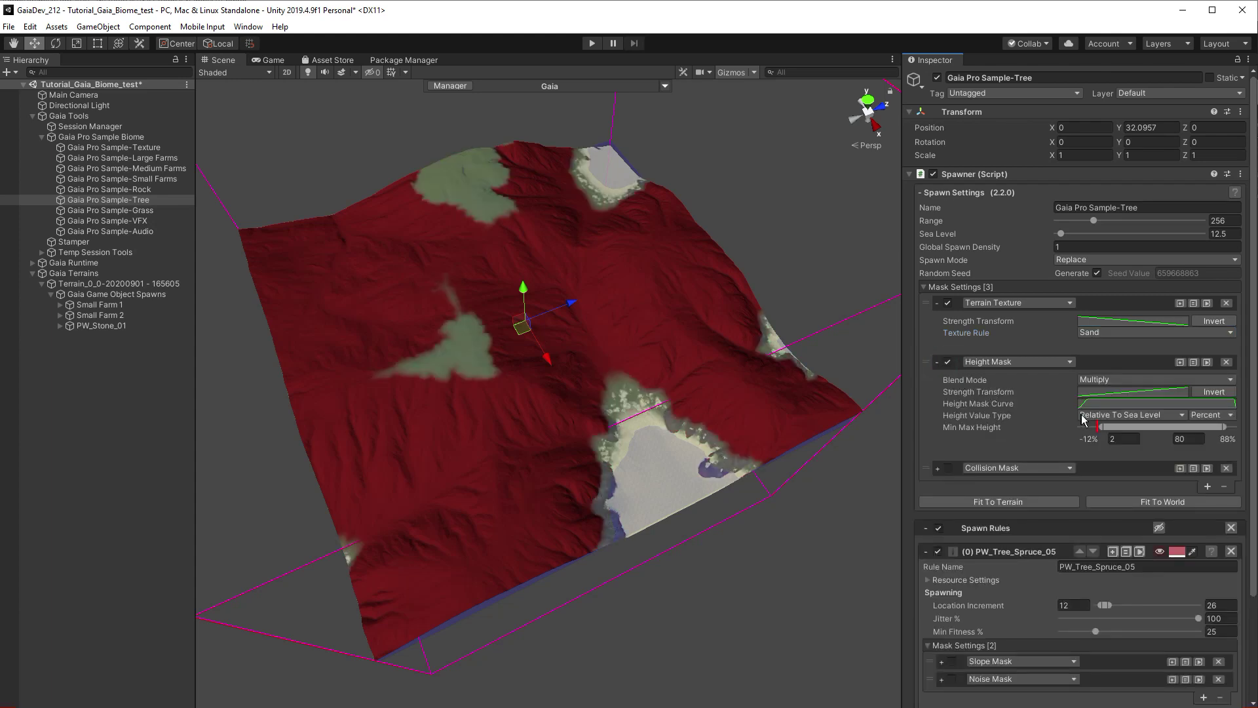
click(1082, 416)
click(1053, 421)
Re-enable the tree spawner's Collision Mask and review the tag options of its first respected collision, keeping PW - Building
scroll(975, 458, down, 3)
click(946, 350)
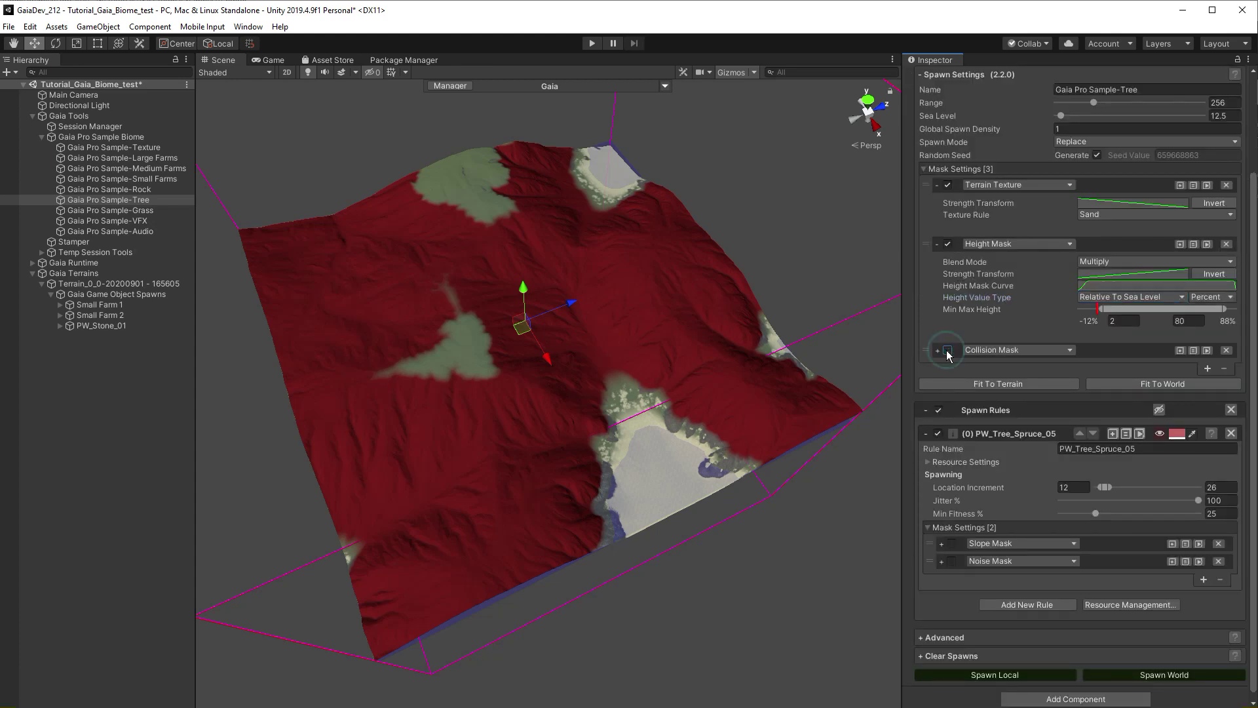
click(938, 352)
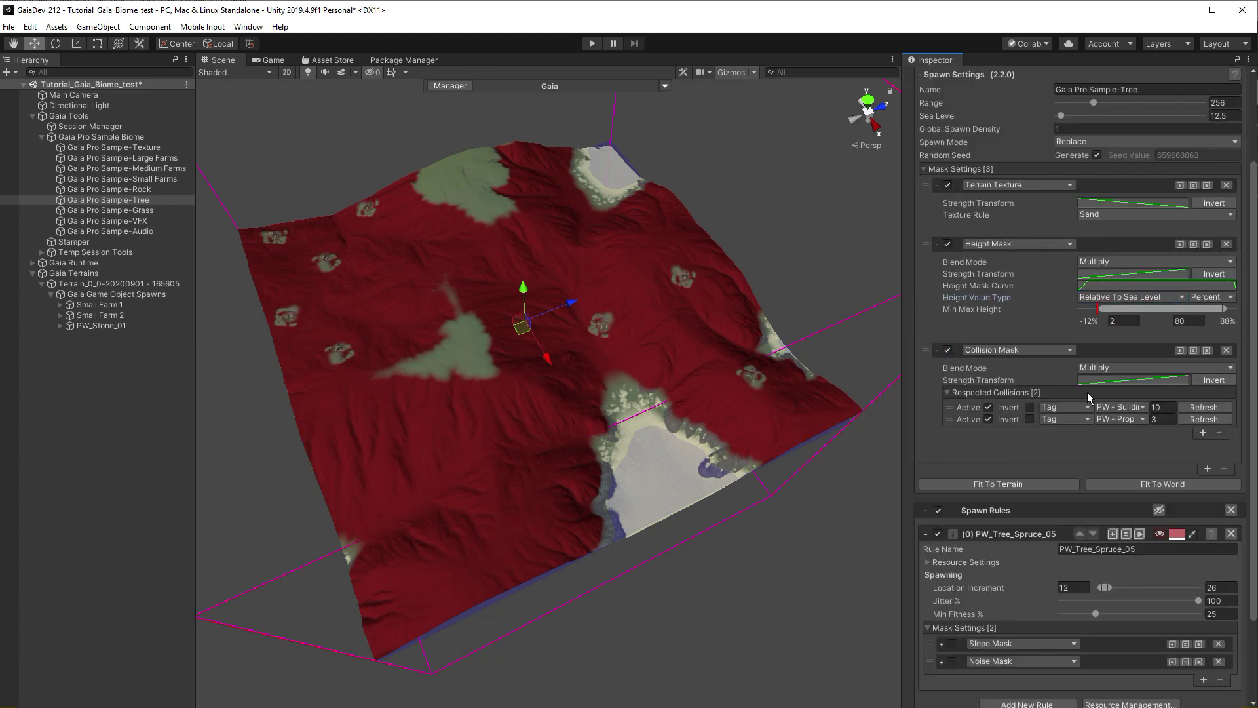
click(1114, 407)
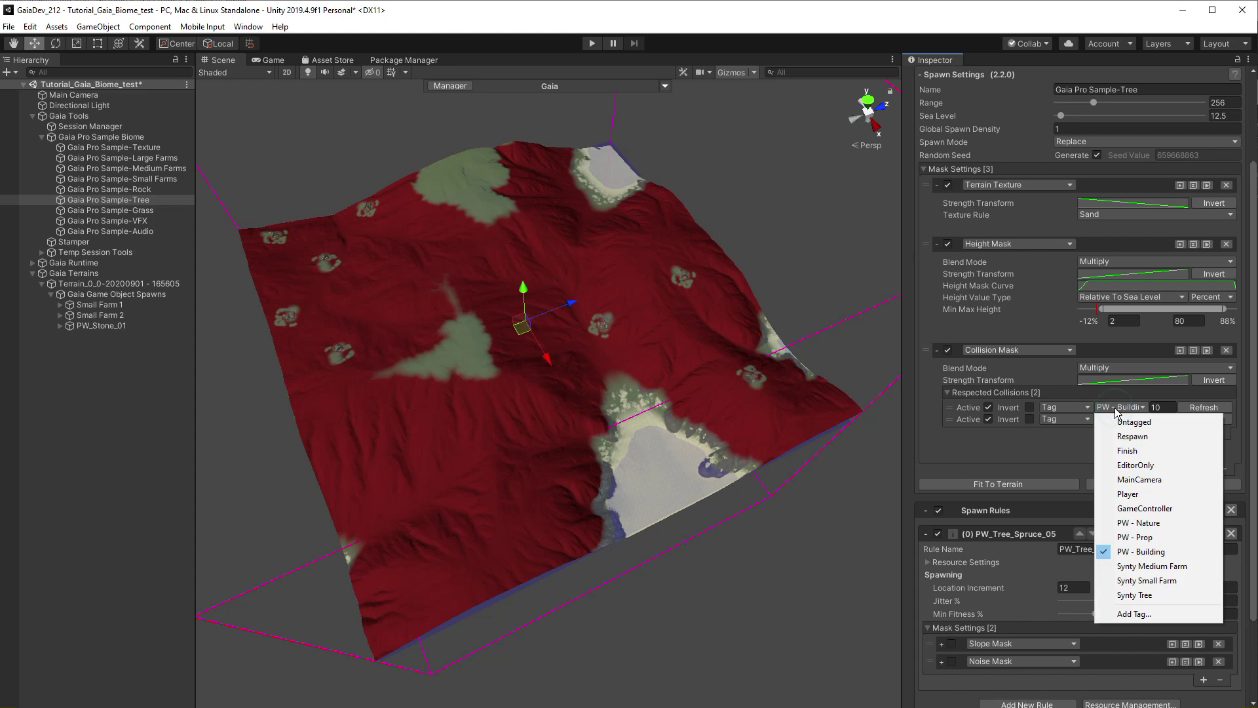
click(1173, 550)
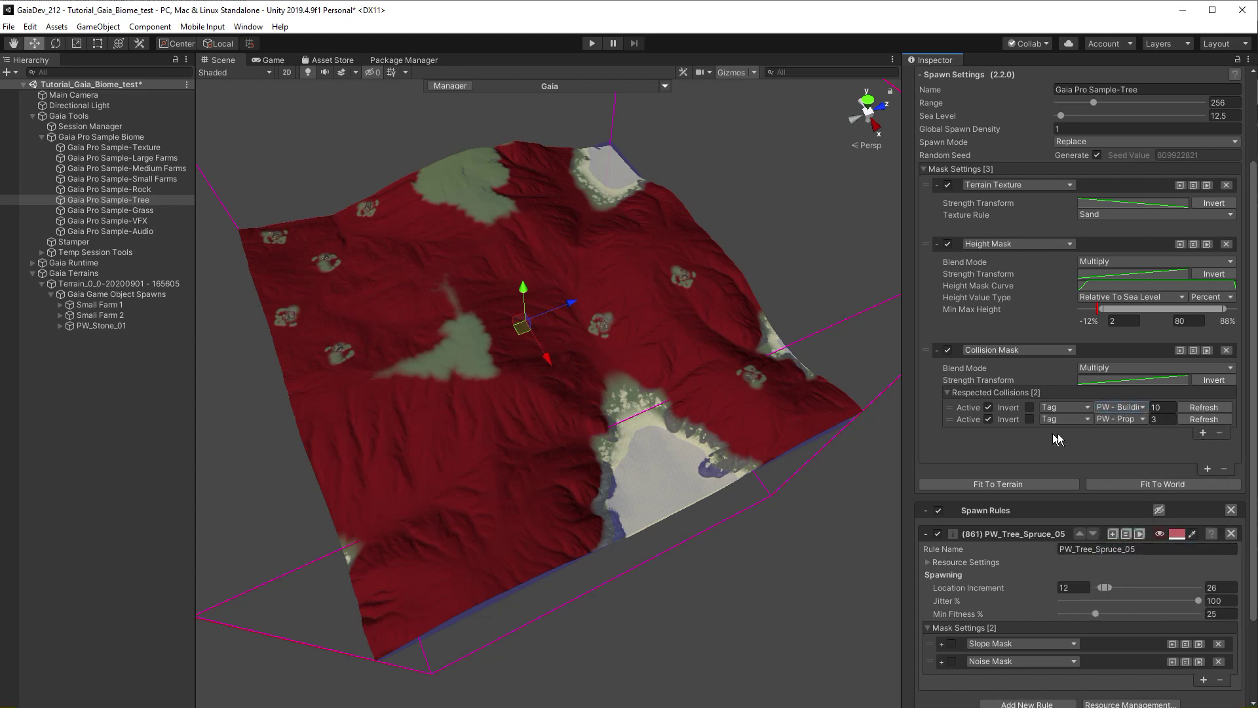
Add a third respected collision to the Collision Mask, using the tag PW - Nature with a radius of 2
click(1203, 433)
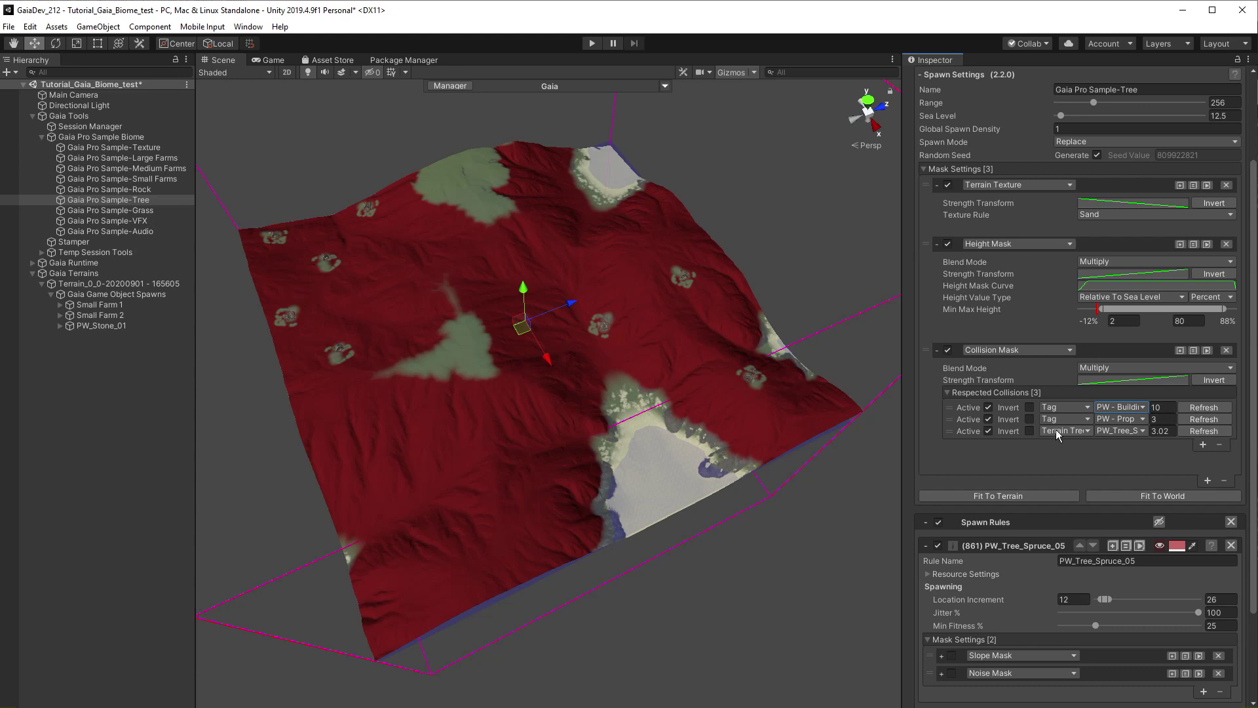
click(1057, 433)
click(1058, 452)
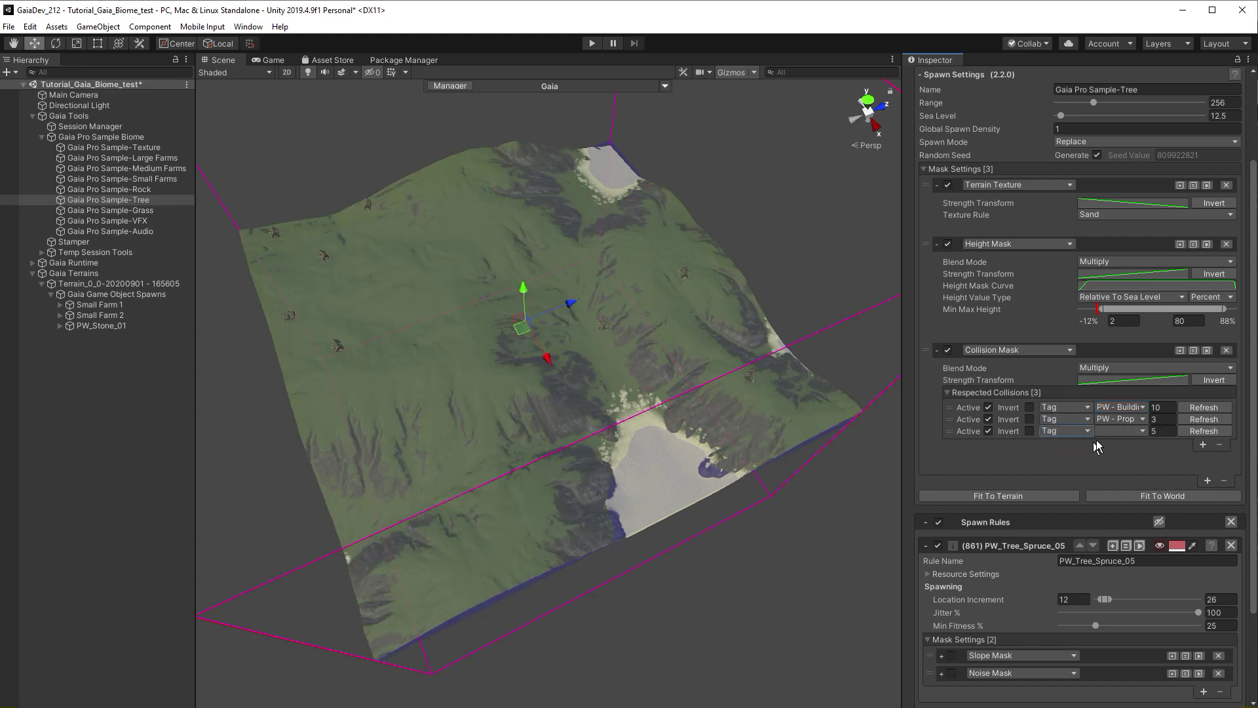
click(1116, 434)
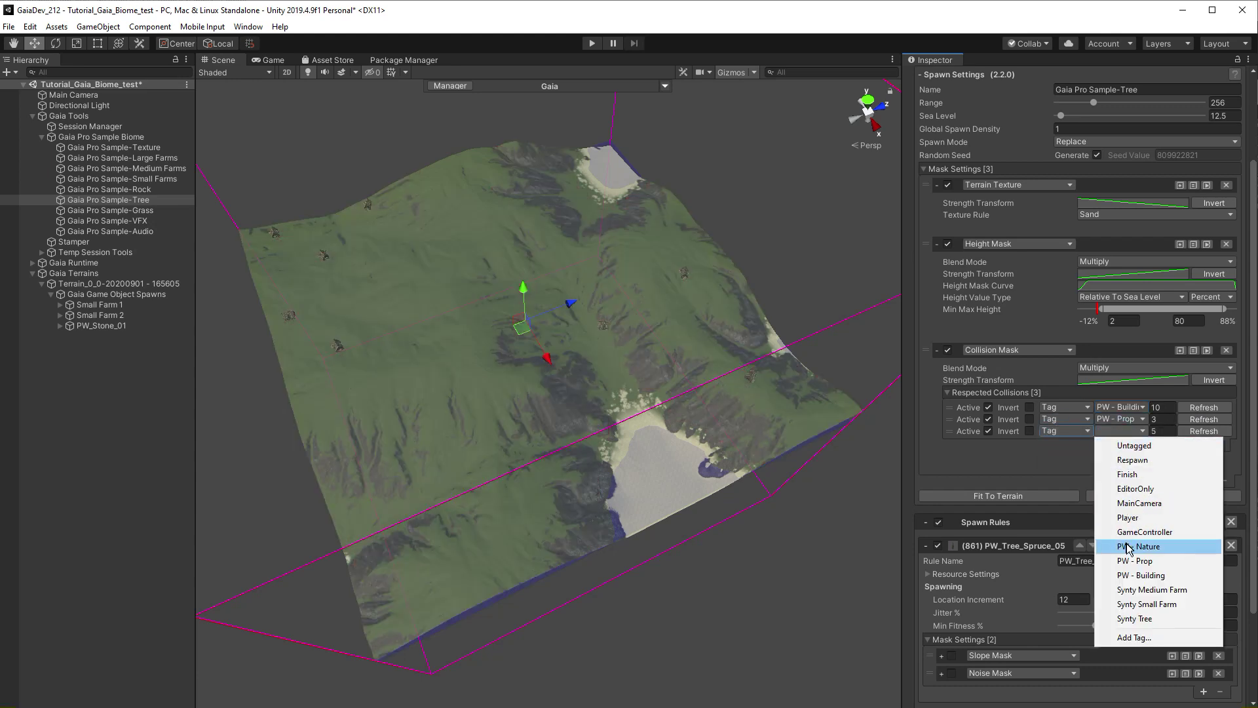
click(1127, 547)
click(1162, 431)
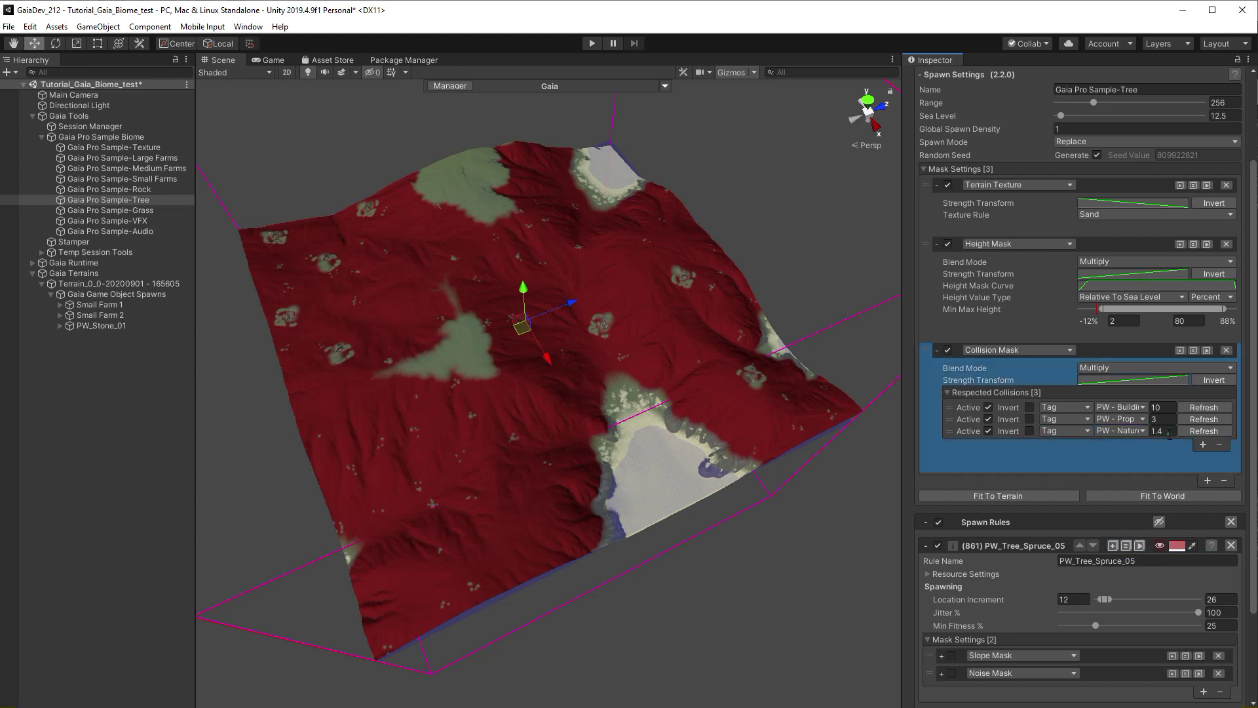
text(1.4)
click(1170, 434)
text(2)
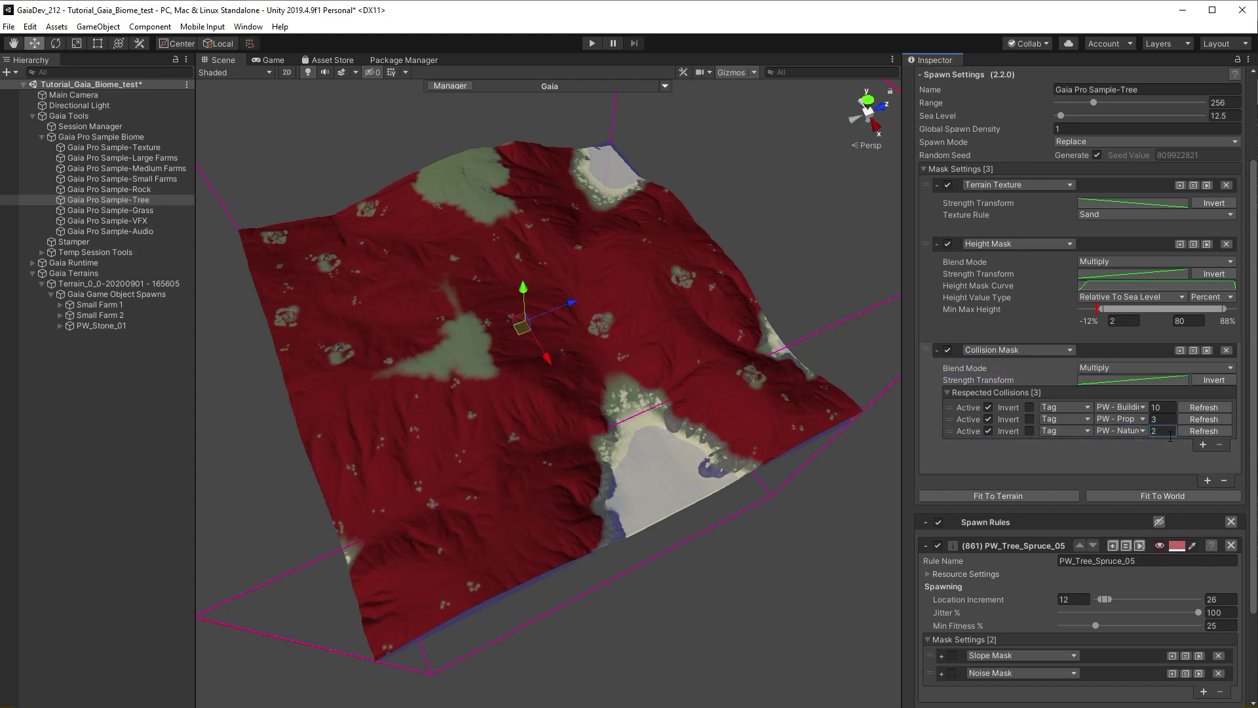
click(1203, 445)
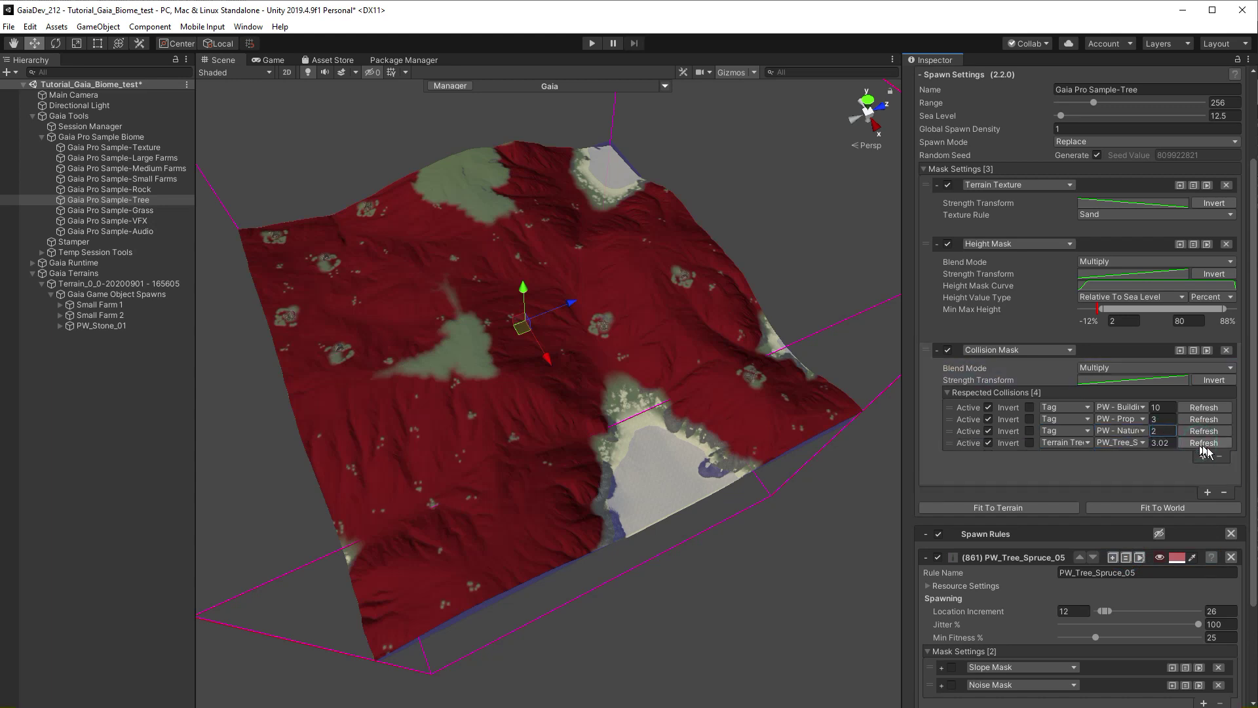
click(949, 443)
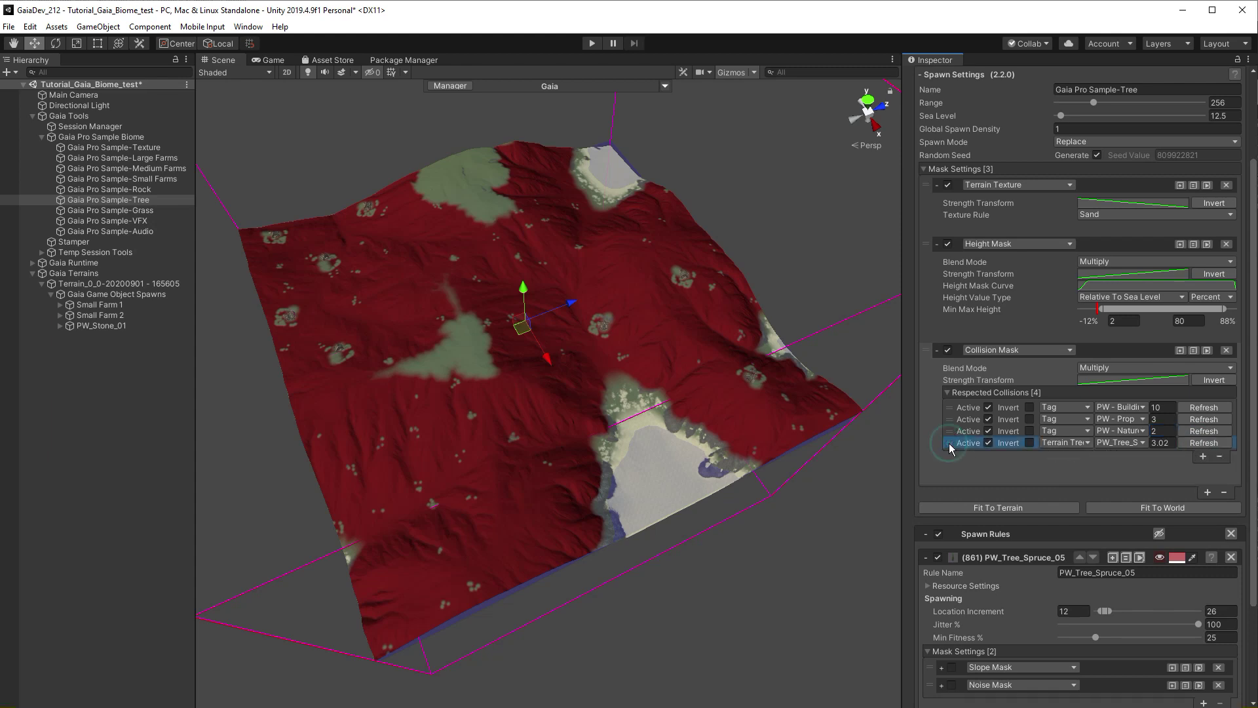
click(1220, 456)
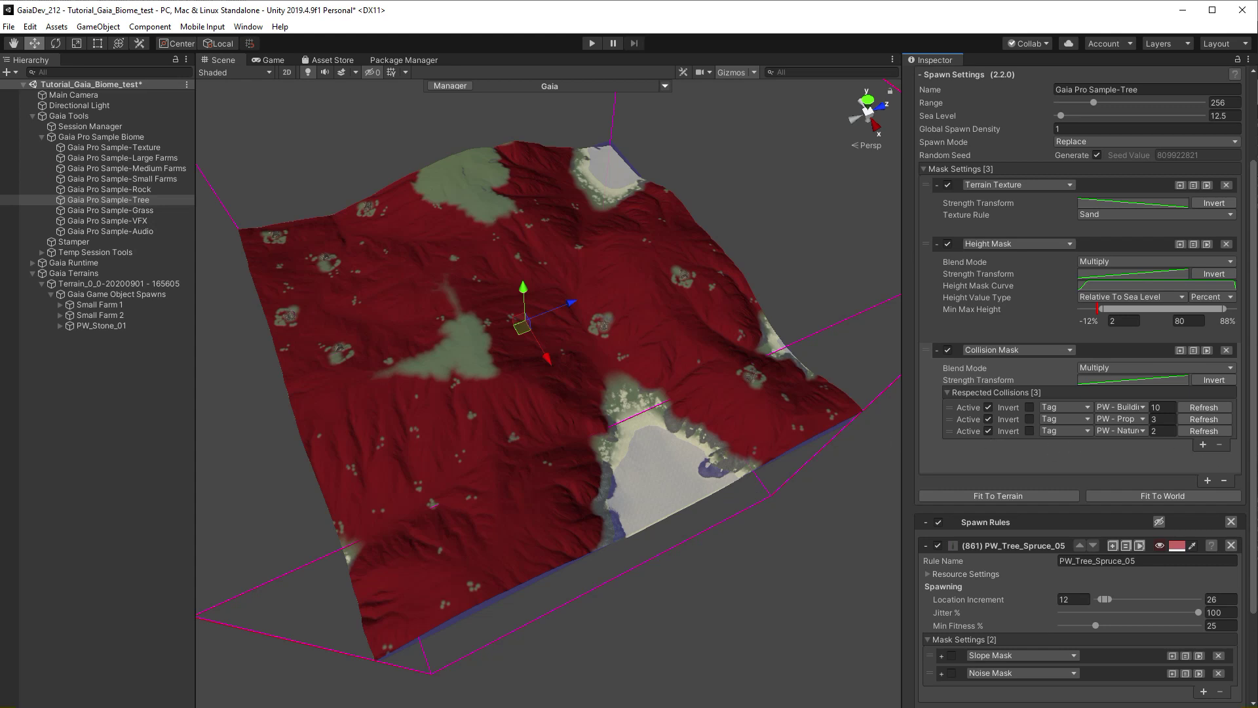
Check the tag assigned to the PW_Stone_01 prefab in the project's Prefabs folder
drag(505, 681, 489, 441)
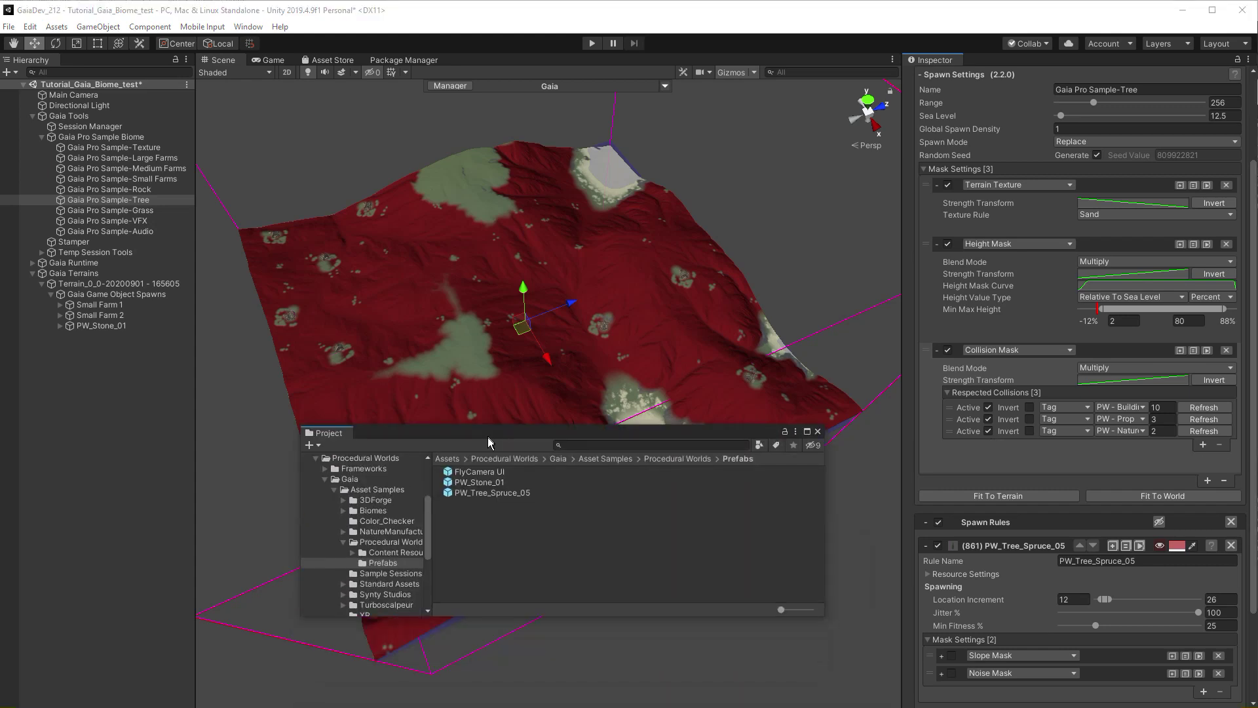
click(484, 484)
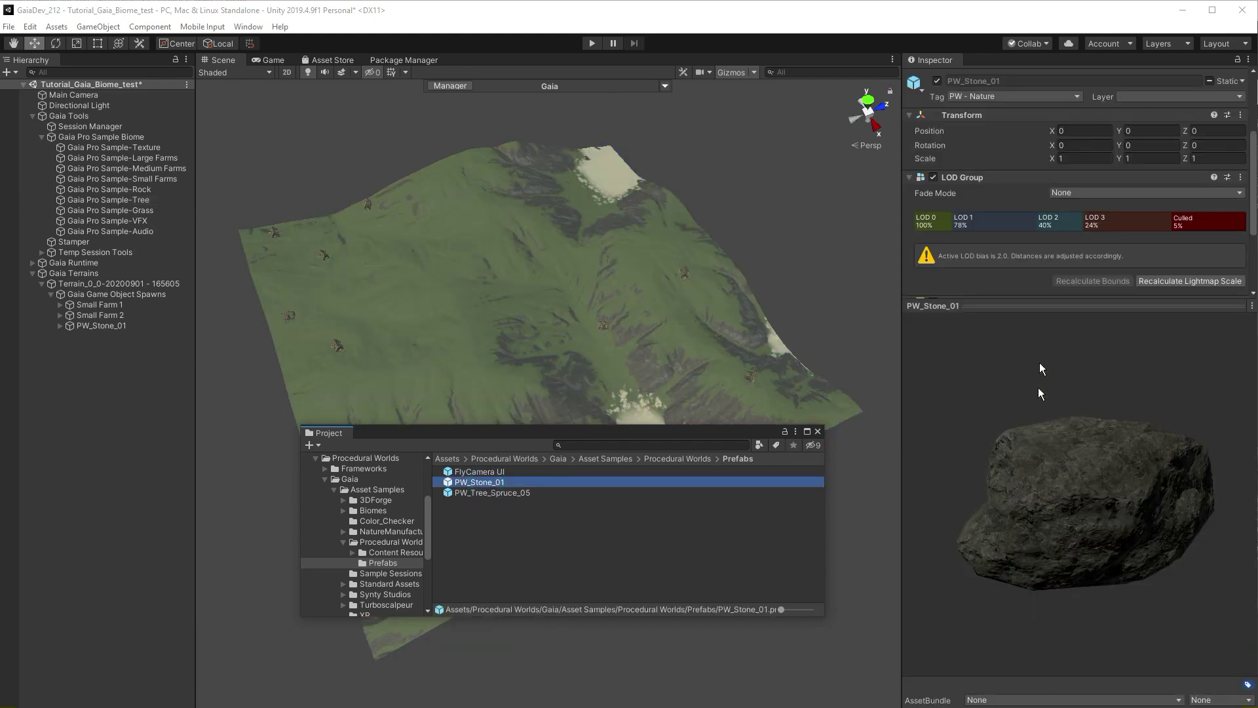
click(1008, 98)
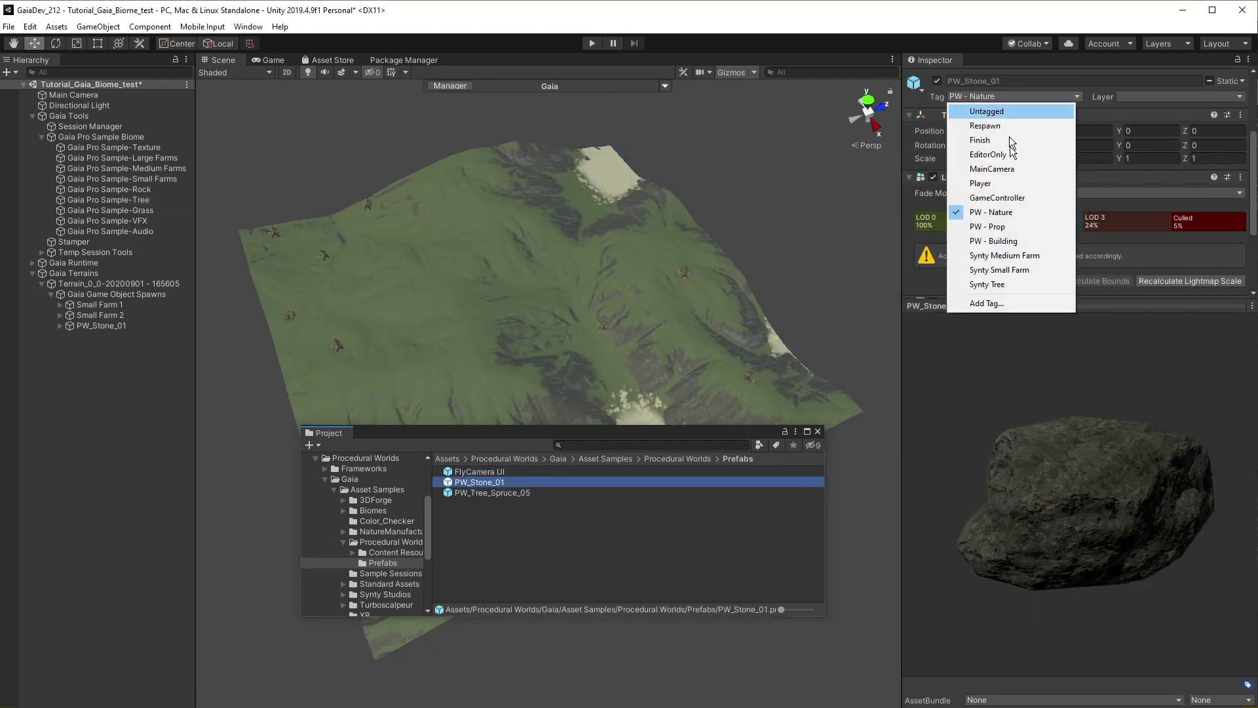
click(1010, 211)
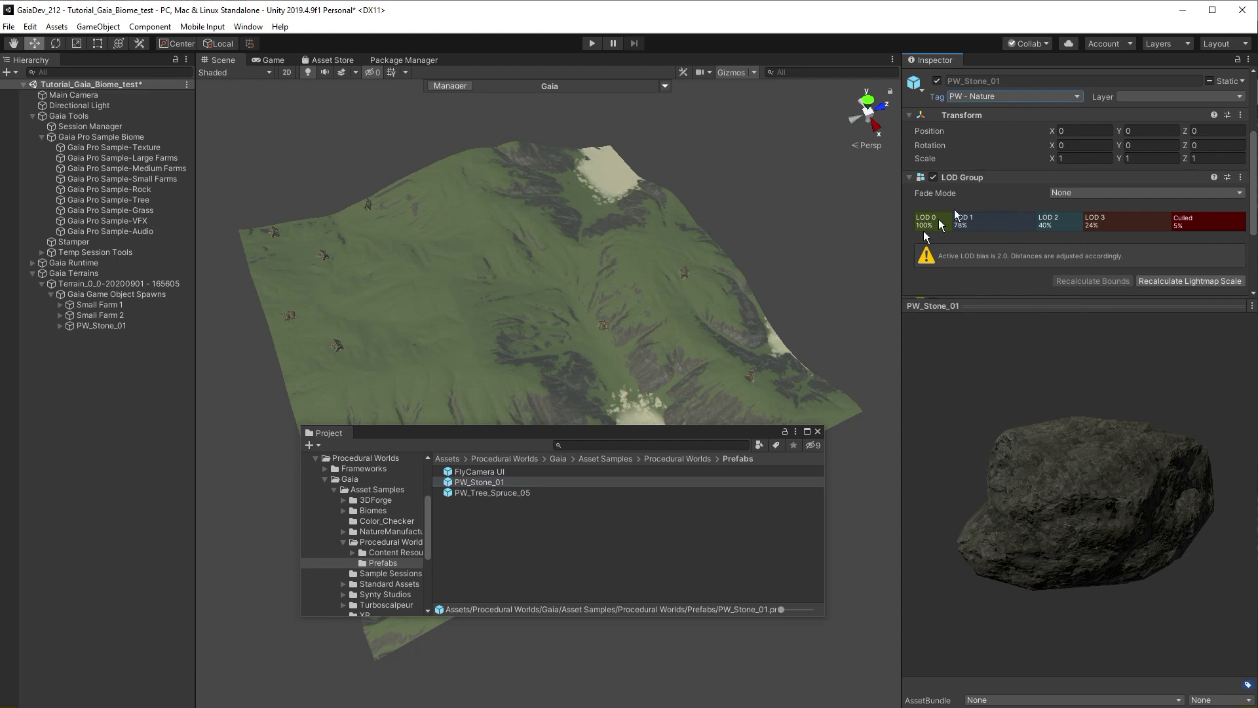
click(744, 434)
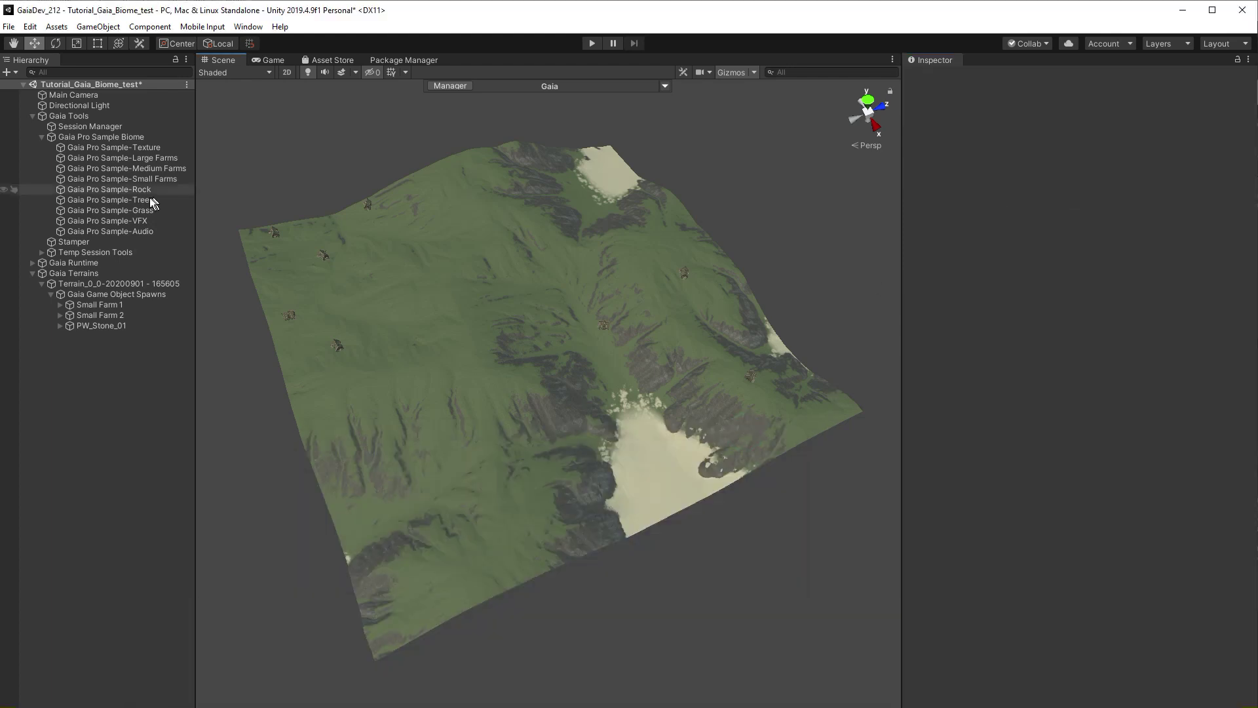
Re-enable the Slope Mask and Noise Mask of the PW_Tree_Spruce_05 rule and expand their settings
click(131, 200)
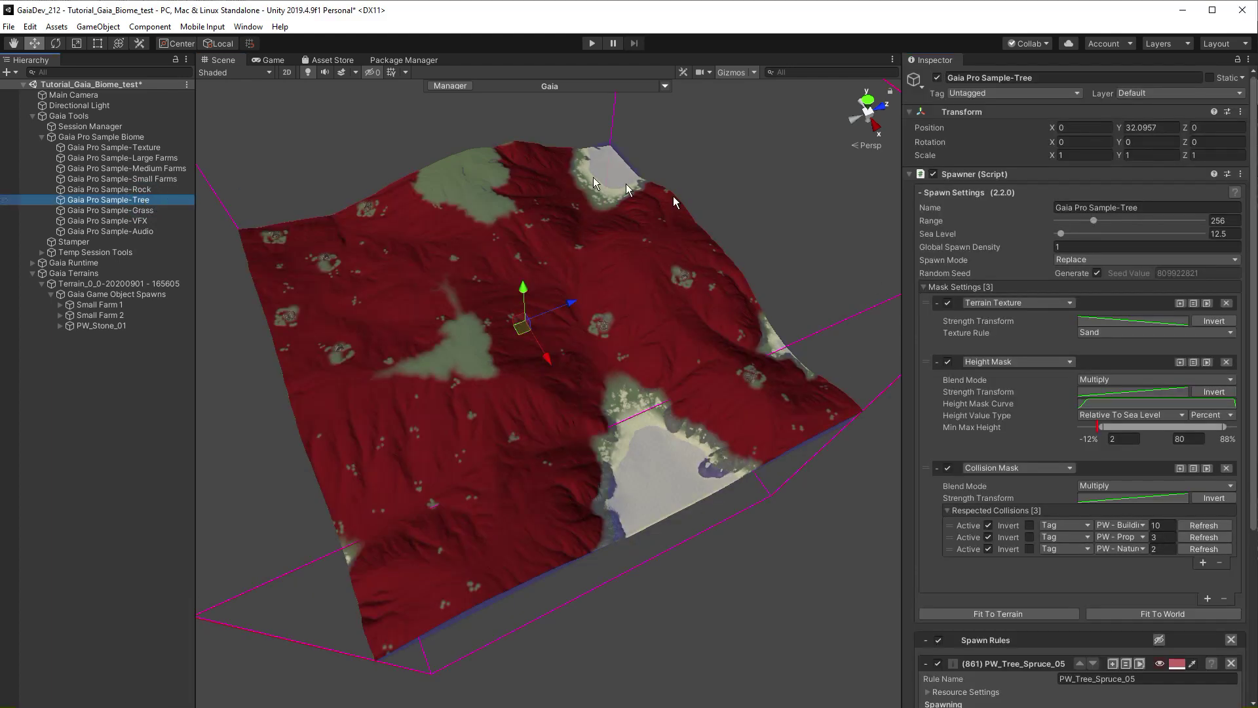
scroll(930, 539, down, 5)
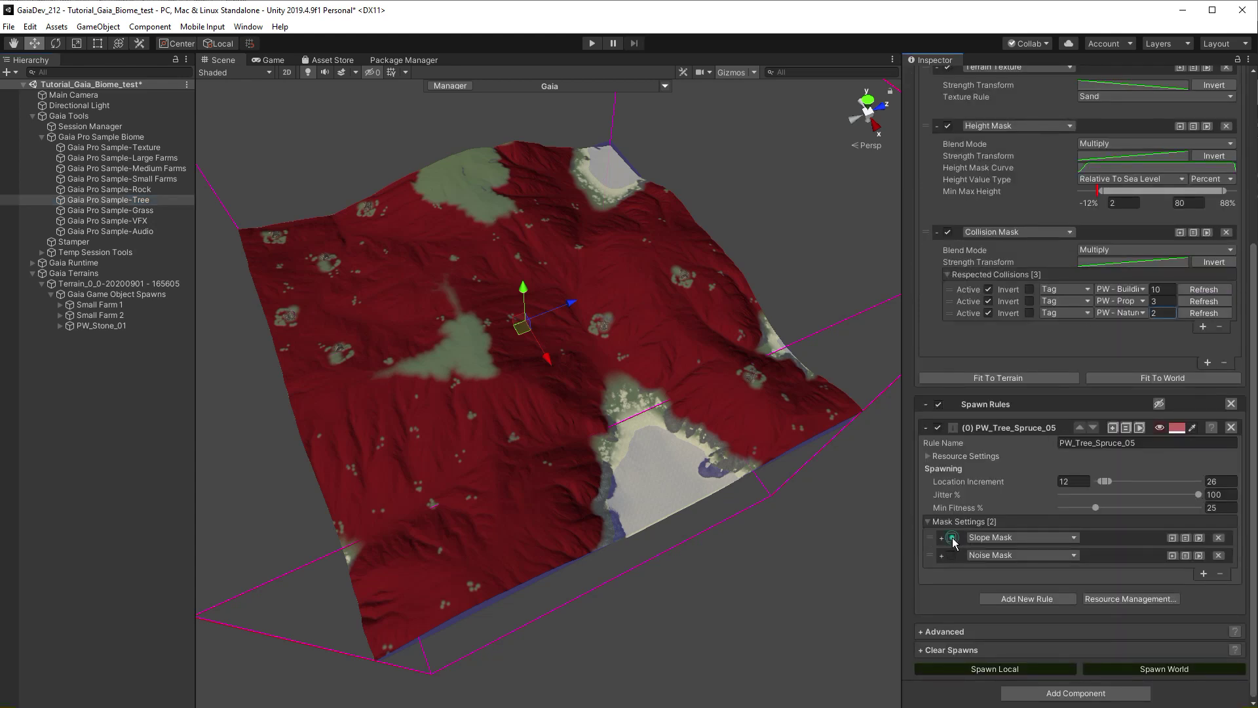
click(952, 538)
click(943, 538)
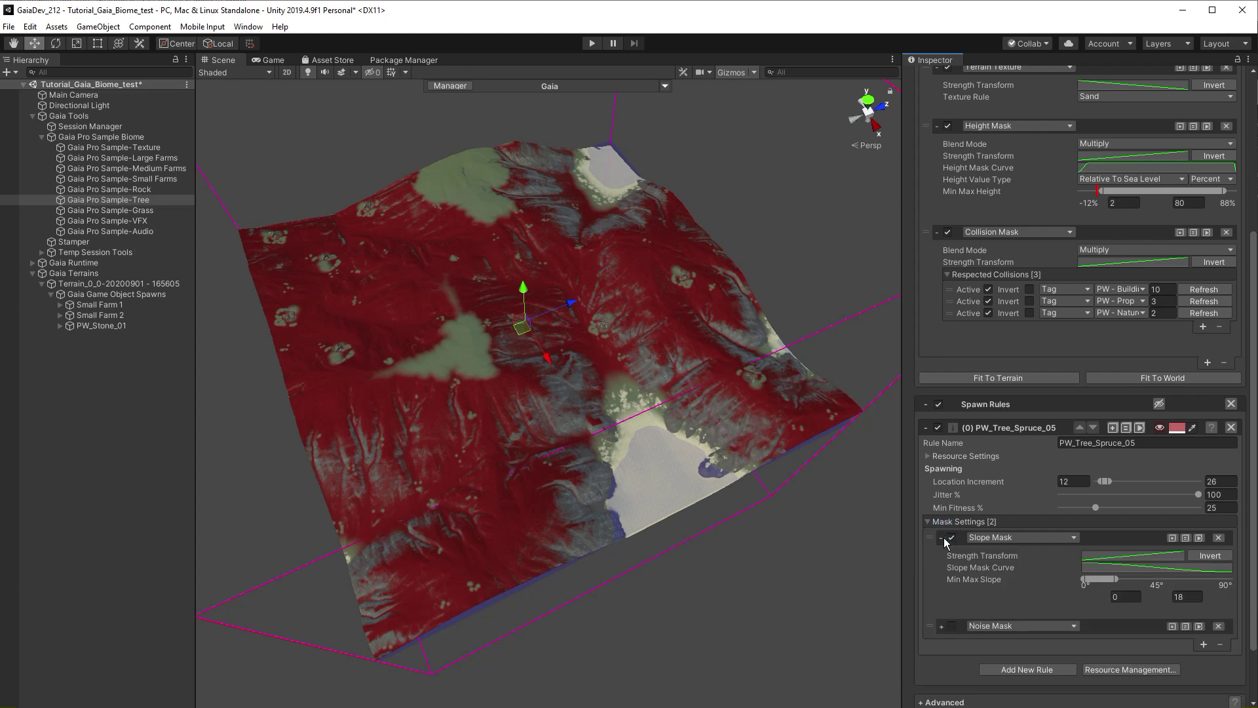
scroll(942, 542, down, 2)
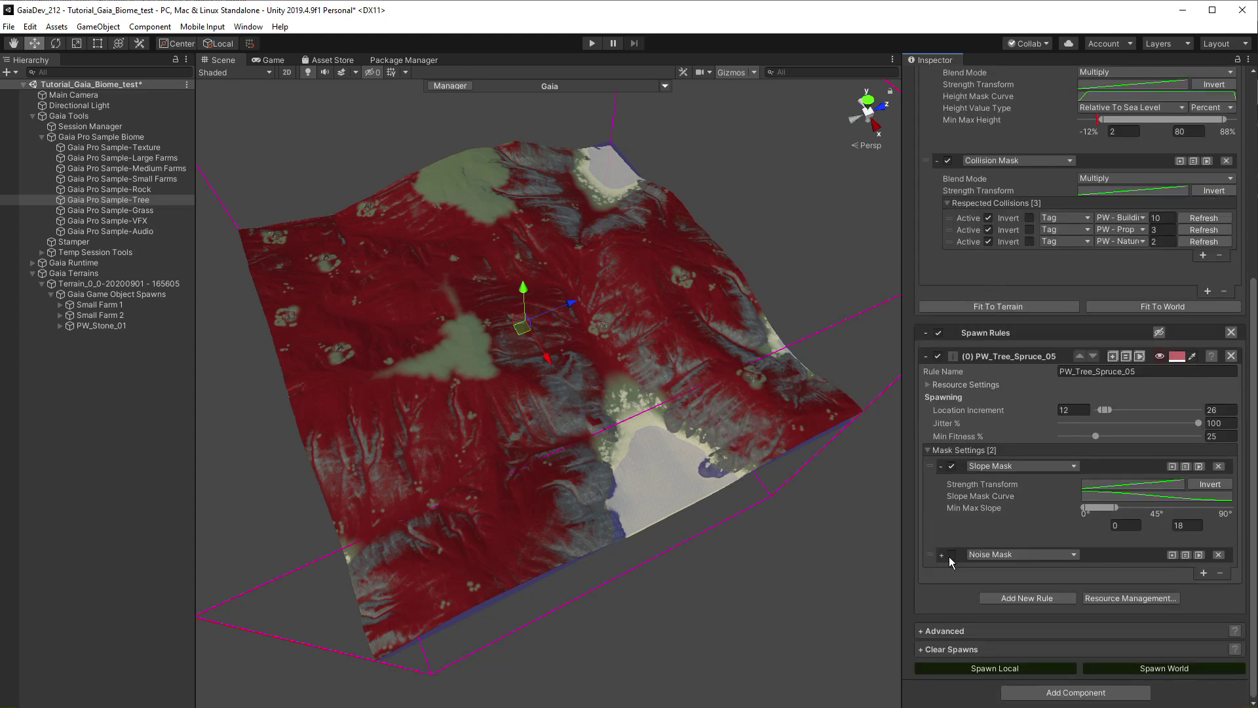
click(951, 555)
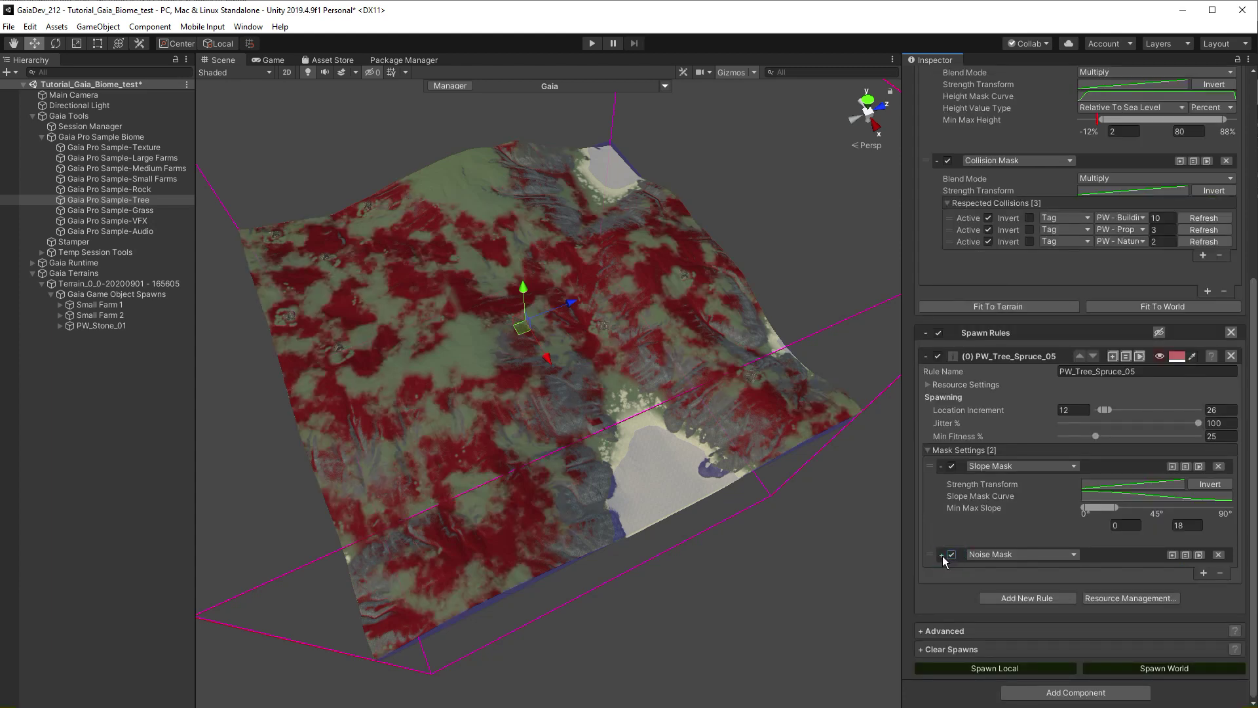
click(941, 555)
scroll(939, 548, down, 2)
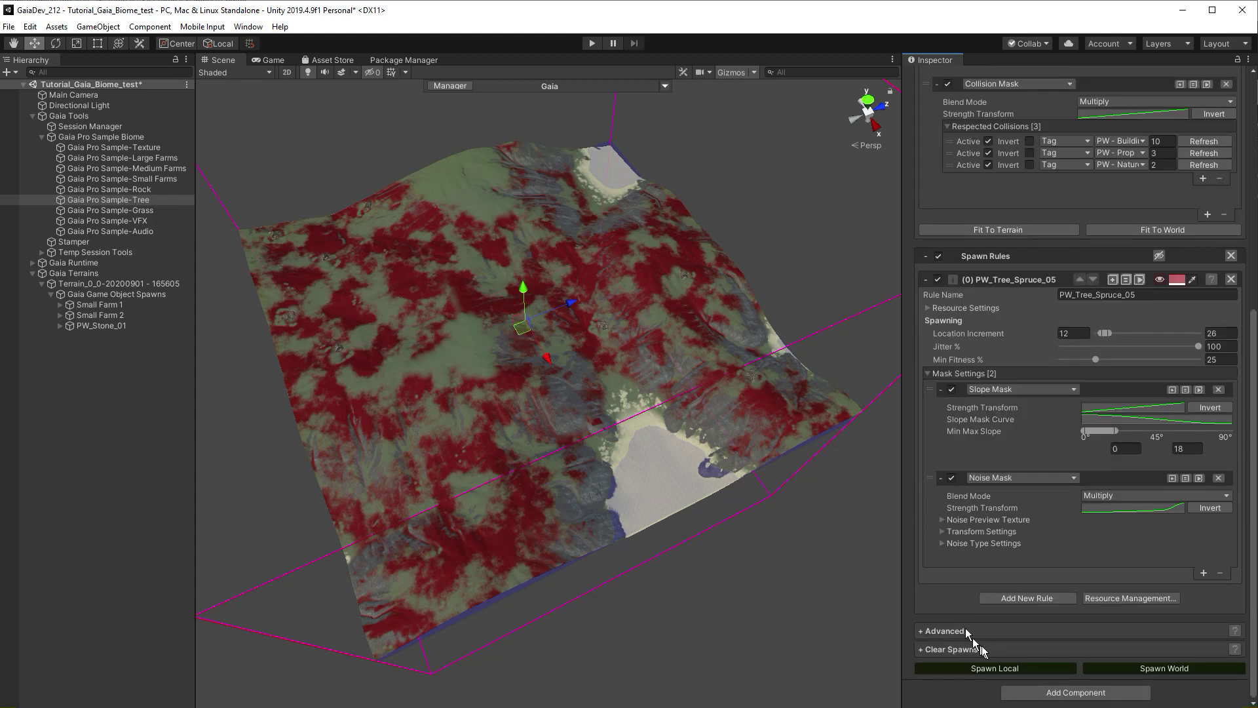
Spawn the spruce trees locally on the terrain and view their distribution up close
click(992, 668)
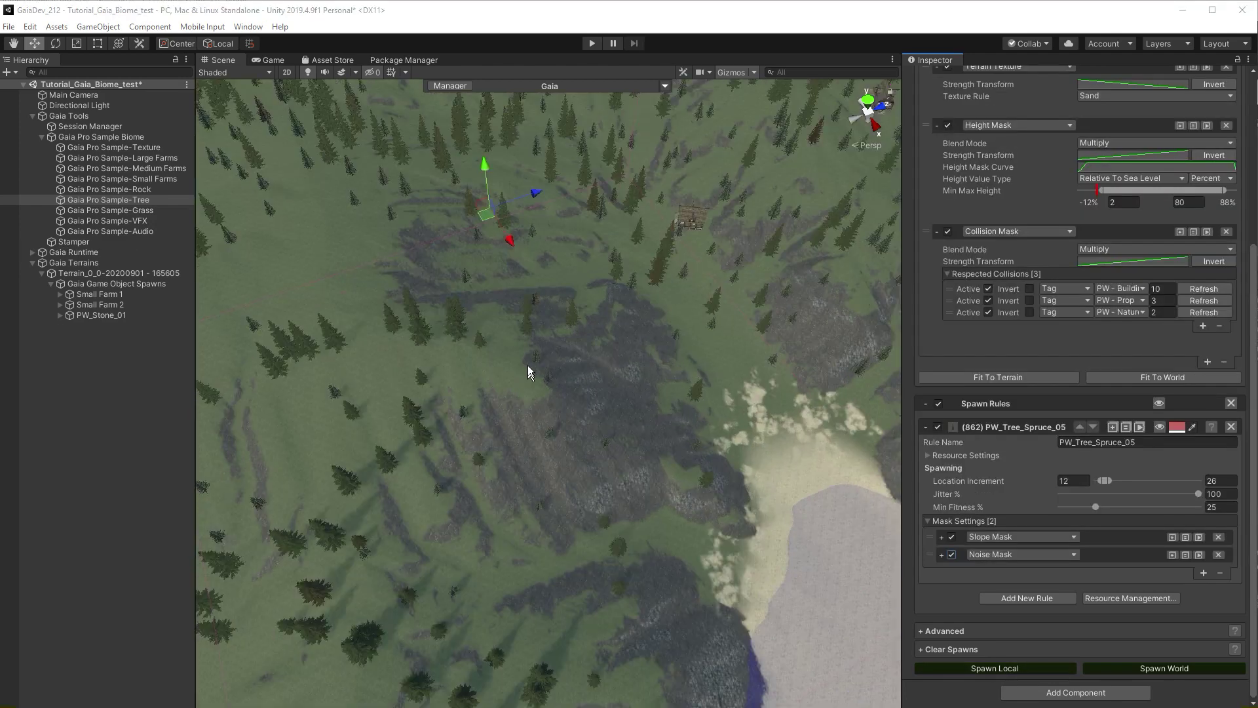
right_drag(528, 365, 649, 445)
Collapse the spawner's mask list and expand the Resource Settings of the PW_Tree_Spruce_05 rule
scroll(948, 320, up, 5)
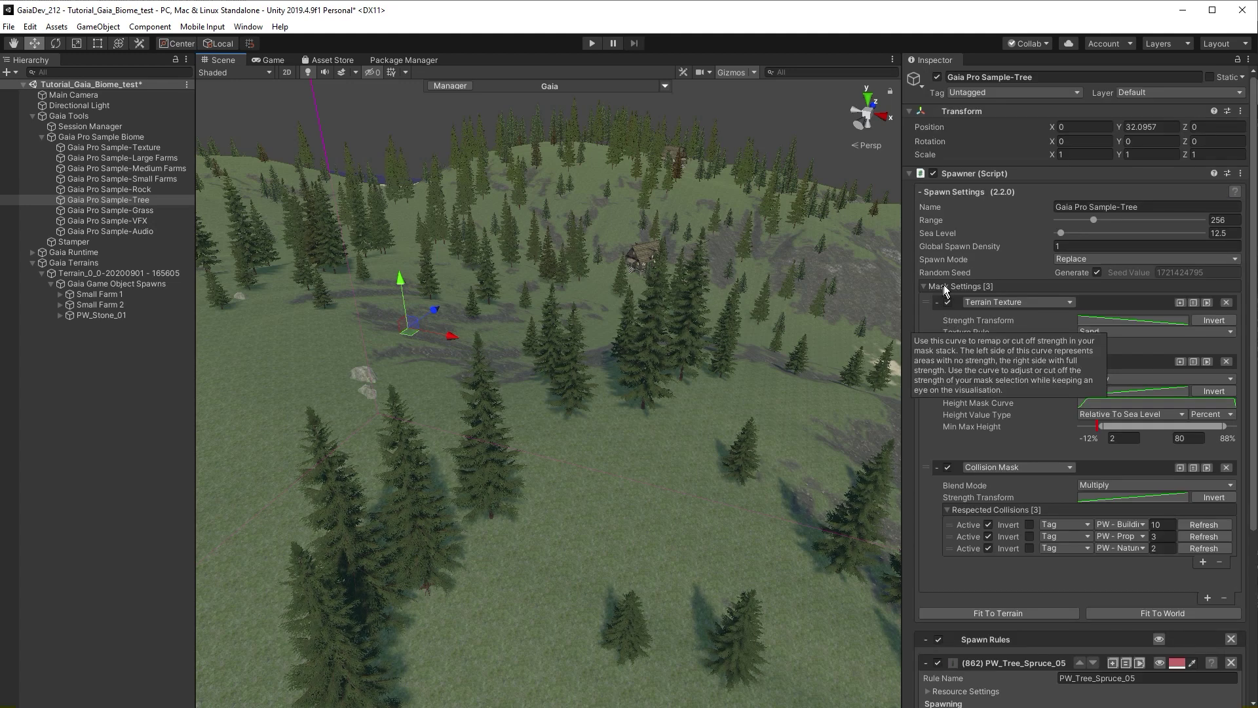
click(945, 288)
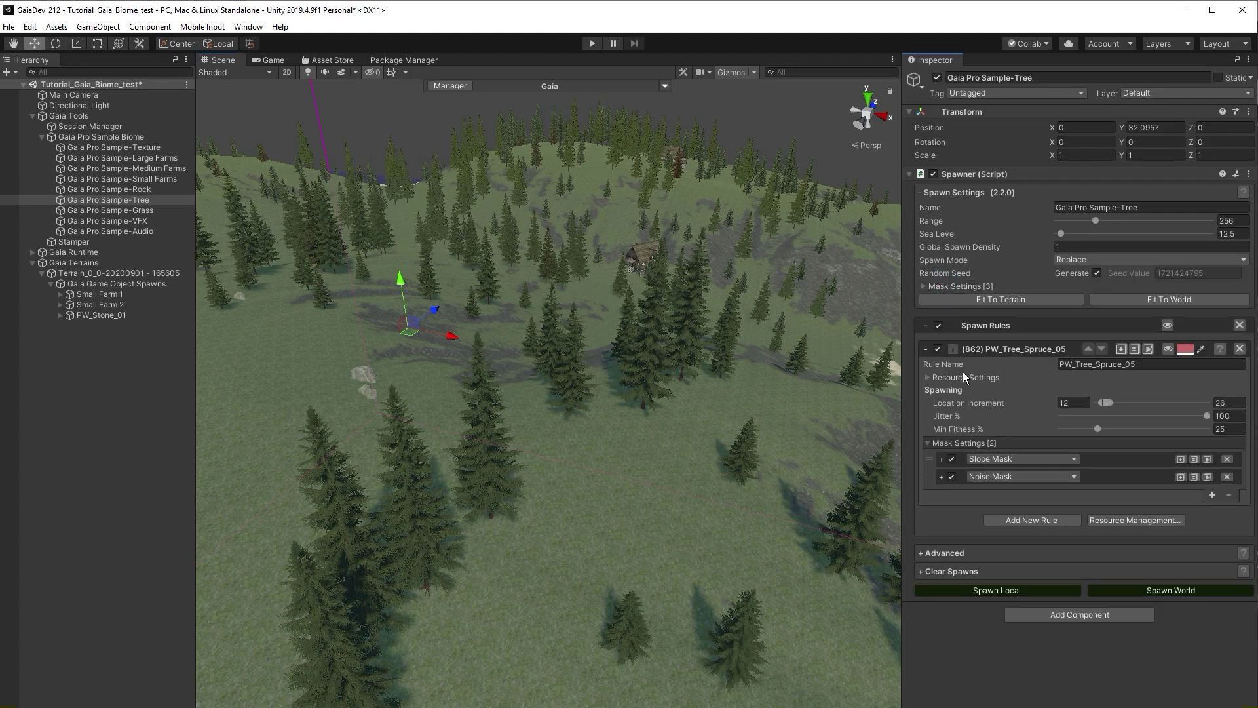
click(962, 377)
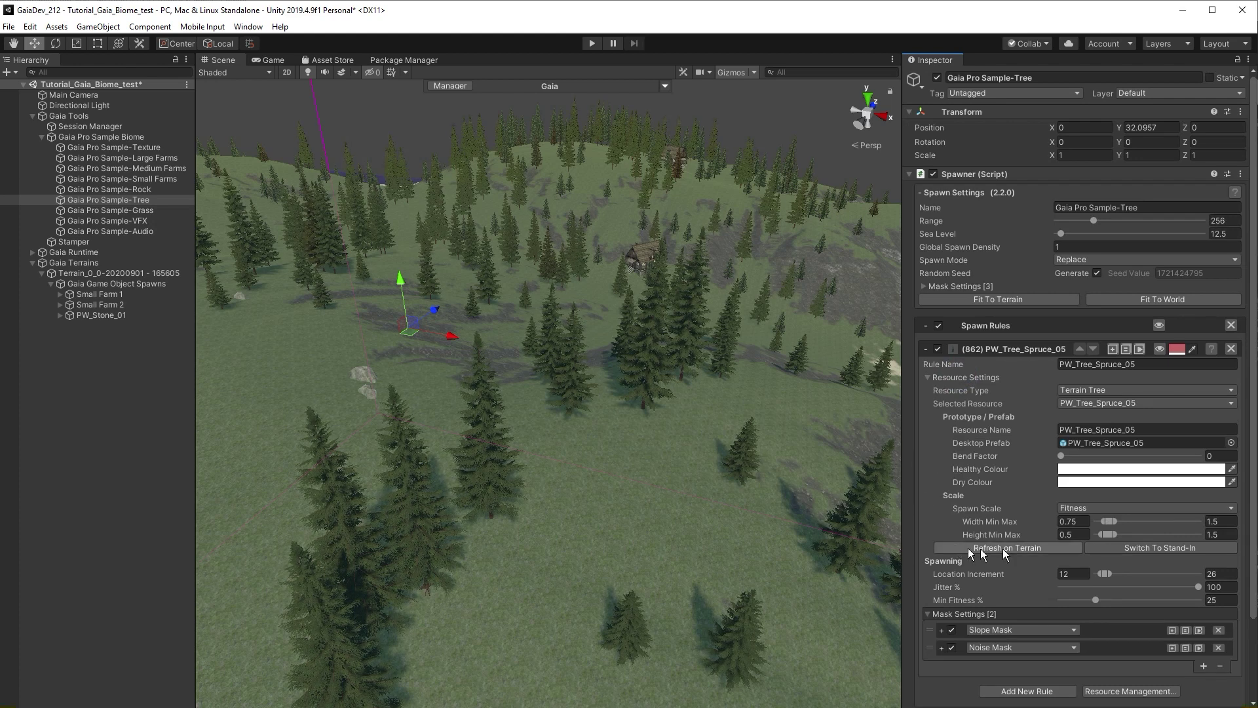
Swap the PW_Tree_Spruce_05 trees on the terrain for the red stand-in model, and restore the actual prefab
click(1136, 547)
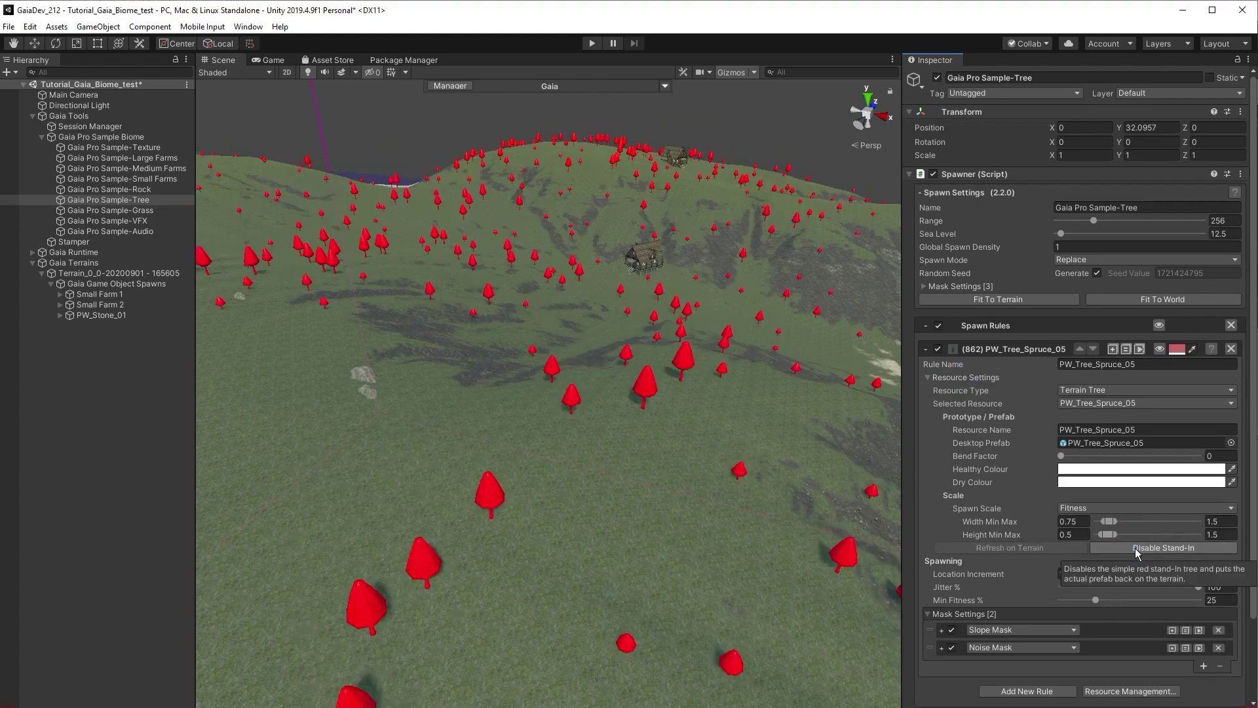
click(1177, 548)
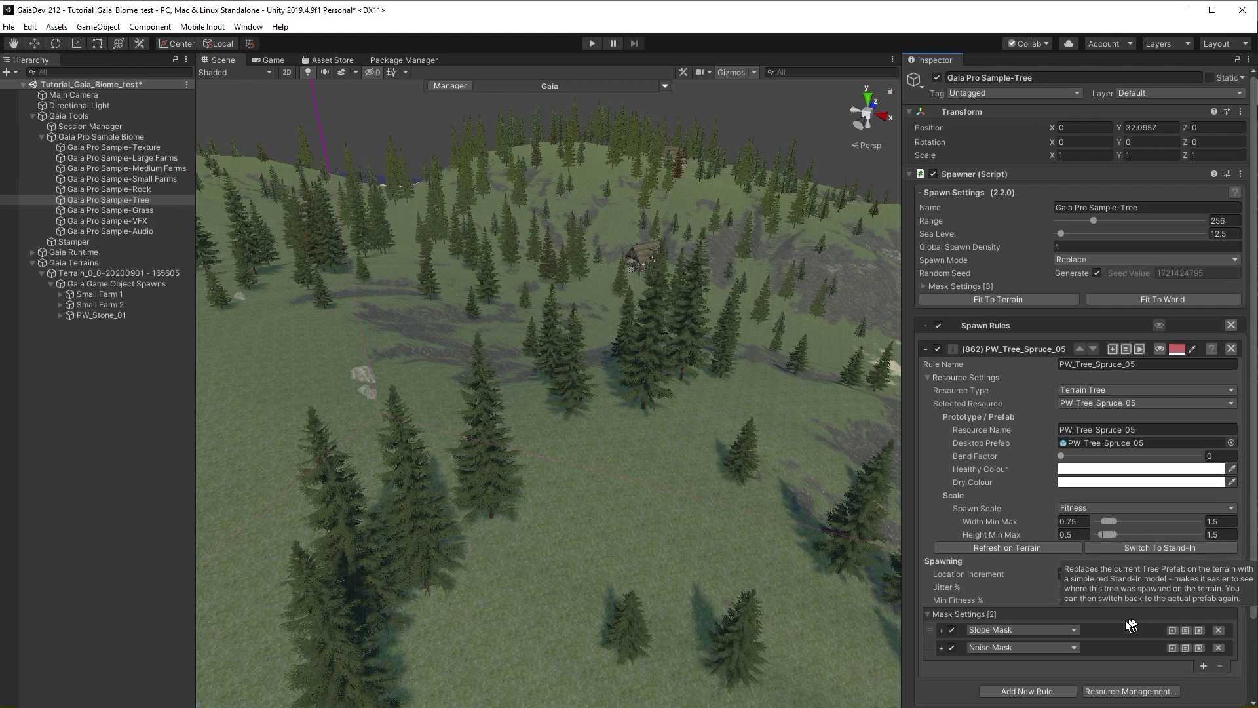
Change the Slope Mask of the PW_Tree_Spruce_05 rule to a Terrain Texture mask, expand it and reset its texture selection
scroll(1045, 586, down, 3)
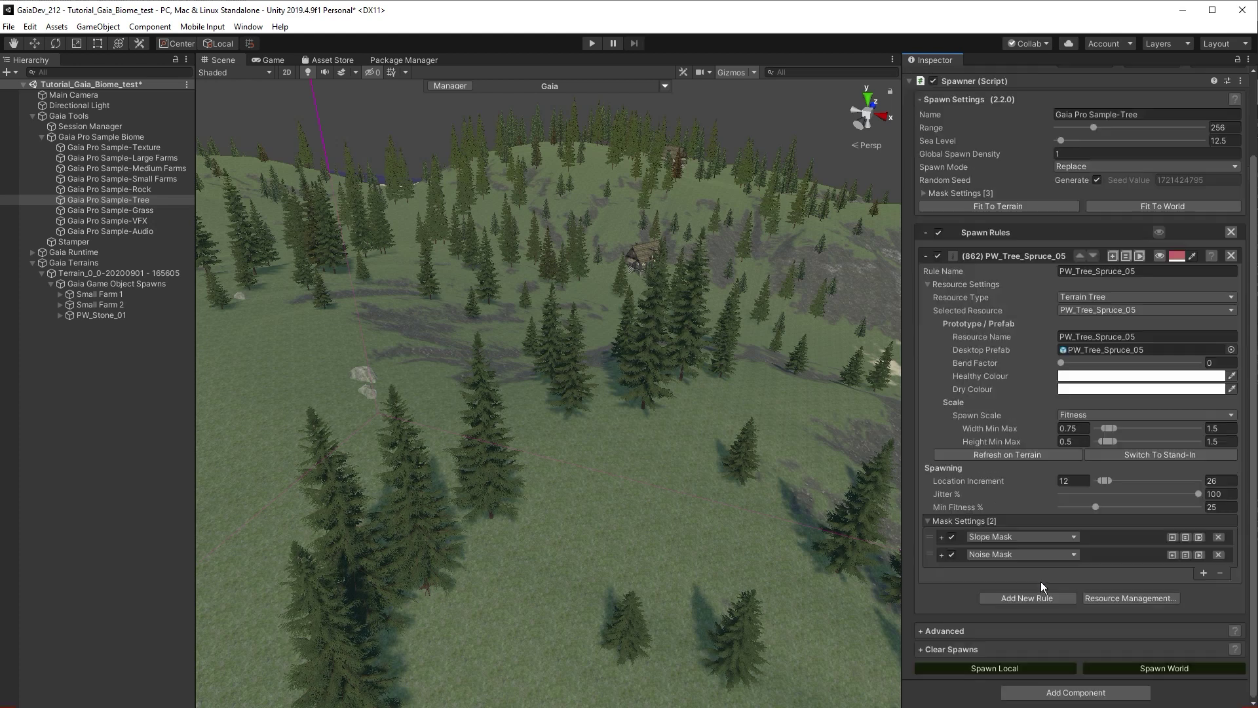
click(1035, 540)
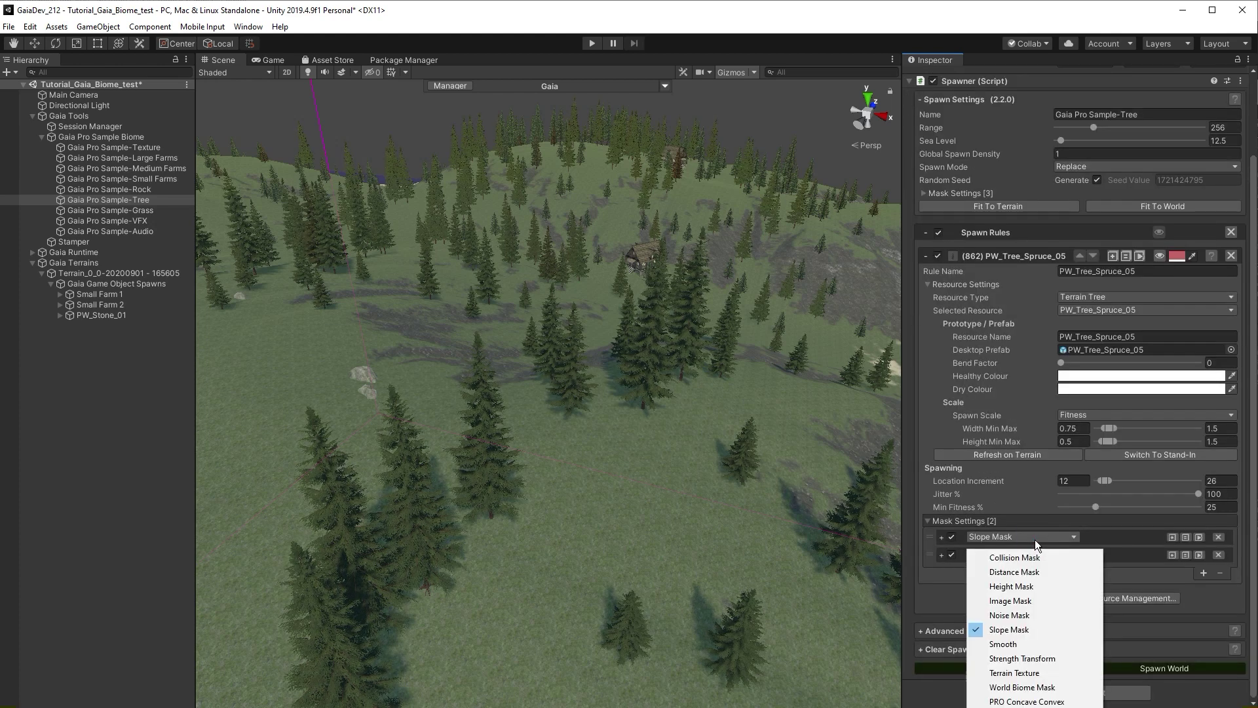
click(1020, 675)
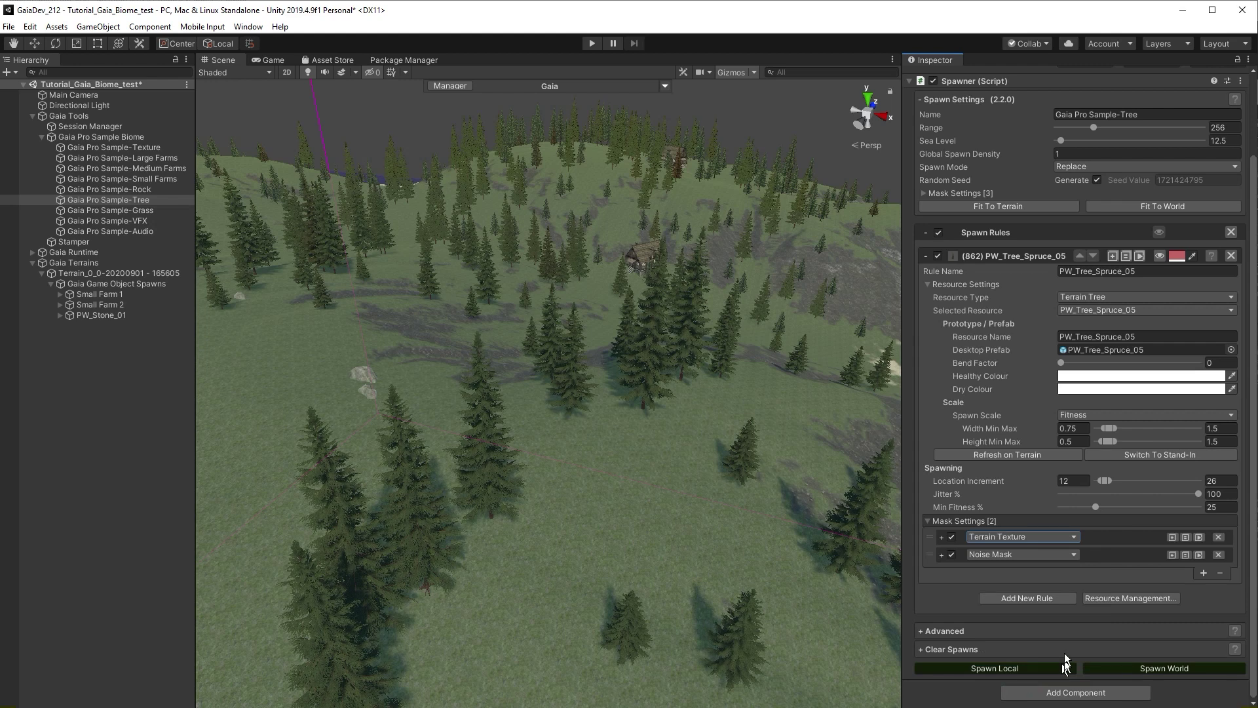
click(942, 538)
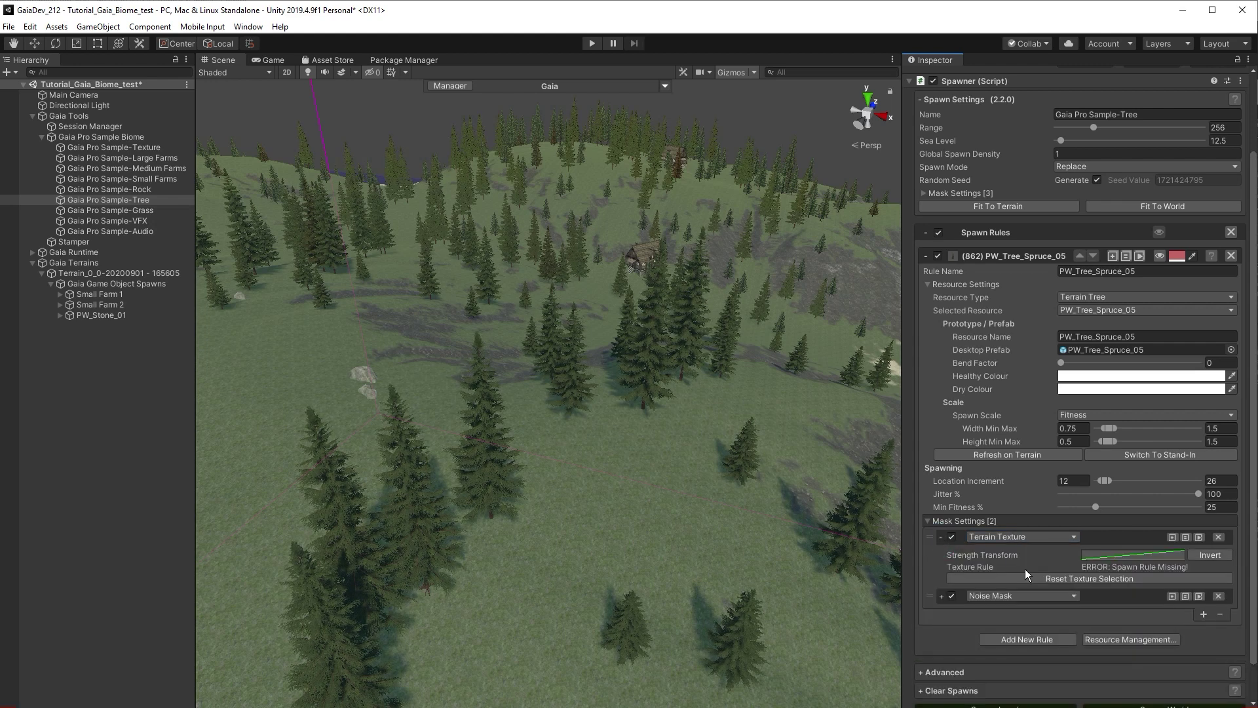
click(1043, 581)
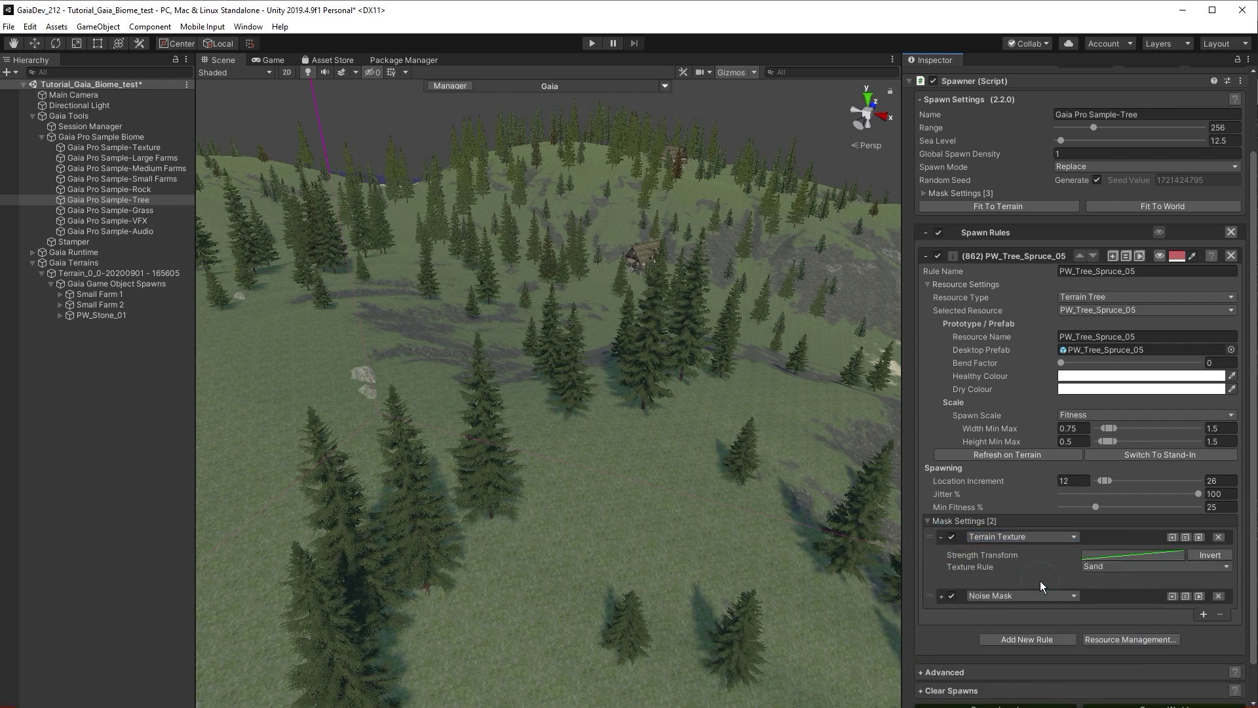
Set the Terrain Texture mask's Texture Rule to Stone Cover, invert its Strength Transform and toggle the rule's visualisation
click(1093, 567)
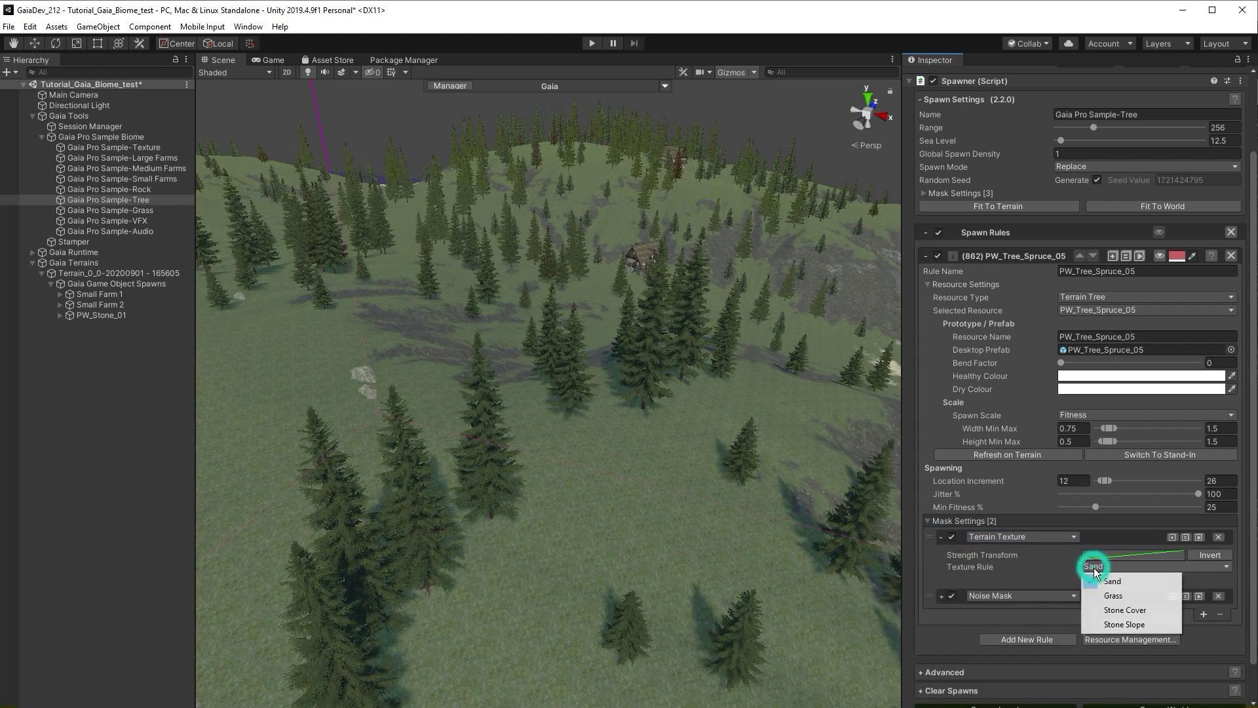
click(1112, 610)
click(1210, 557)
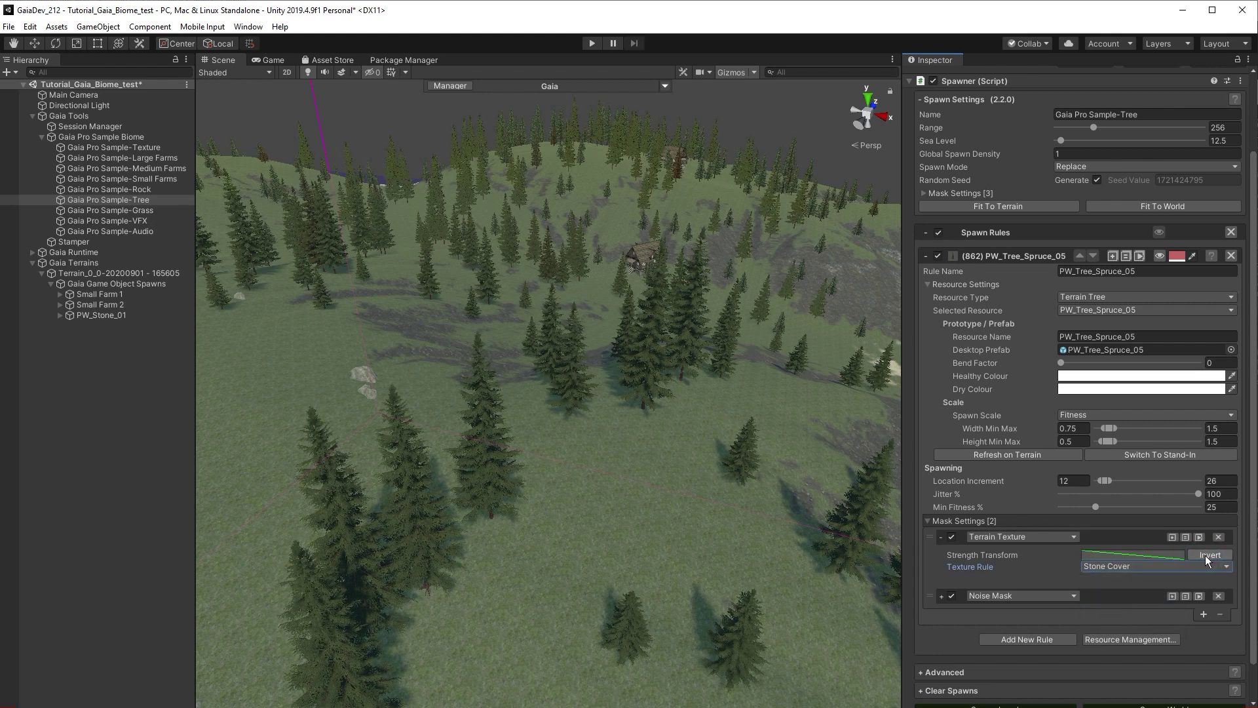
mouse_move(1028, 564)
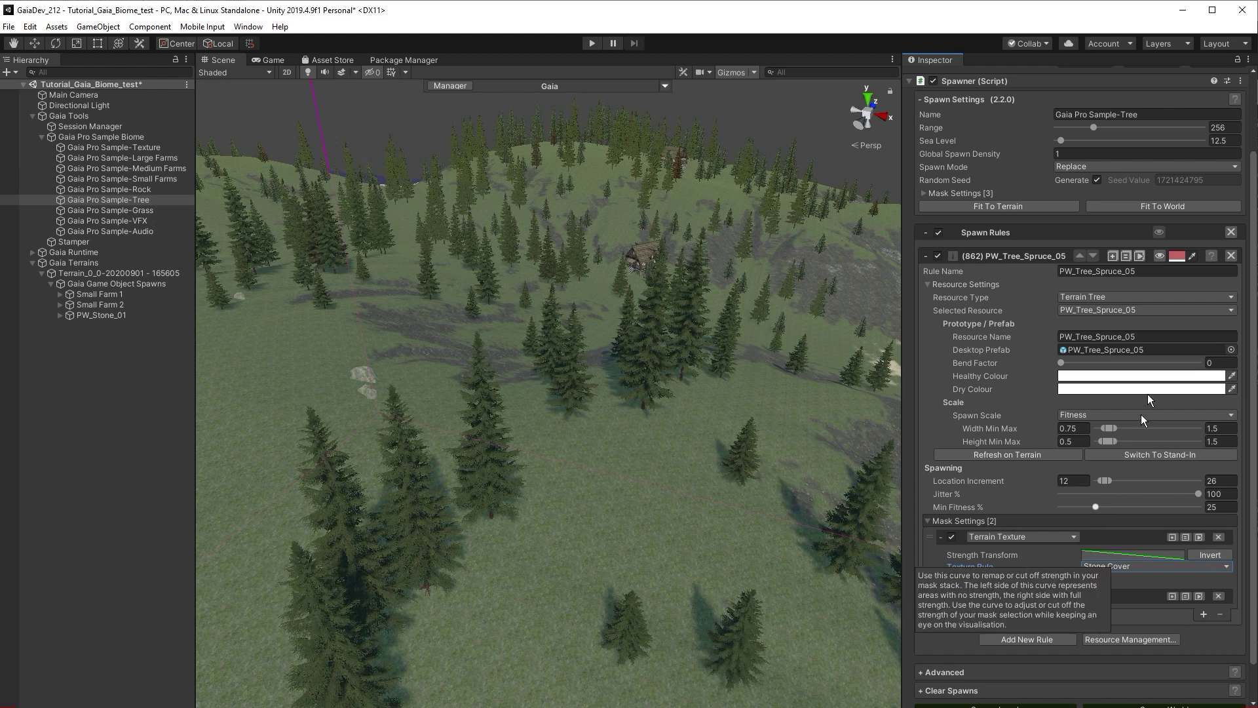
click(1160, 256)
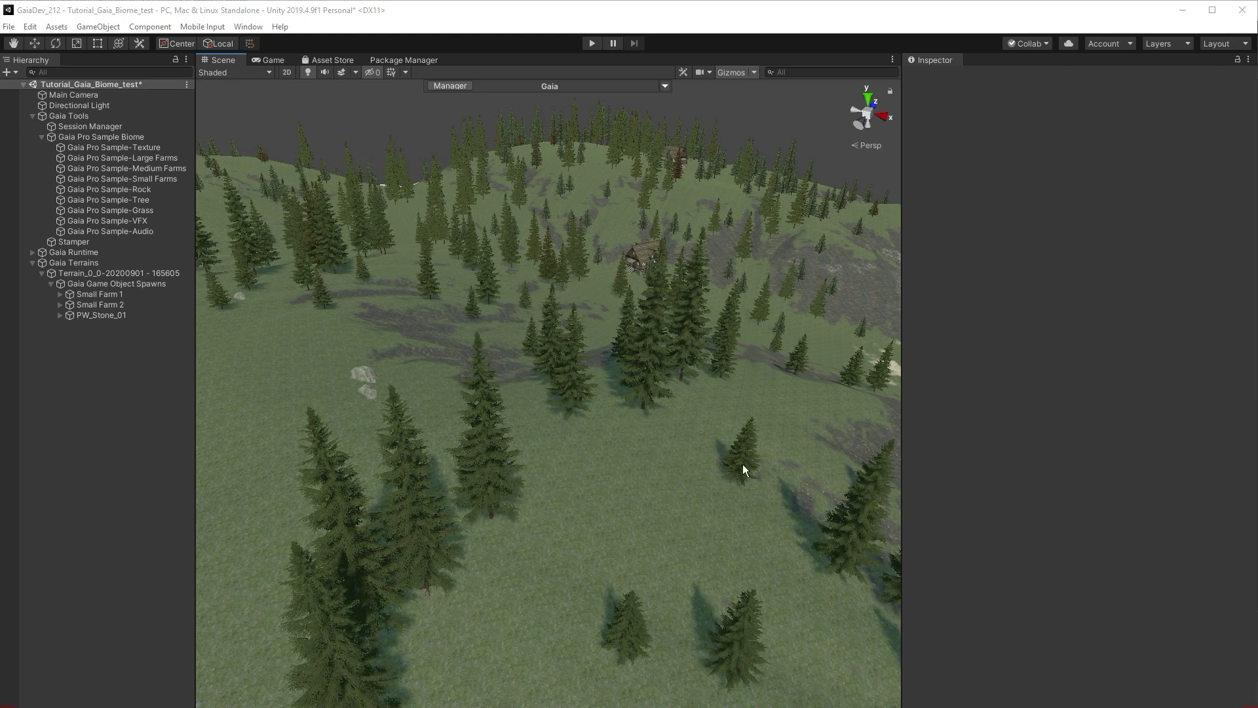
Open the Gaia Pro Sample-Grass spawner and expand its PW_Grass_Patch_03 rule
click(152, 210)
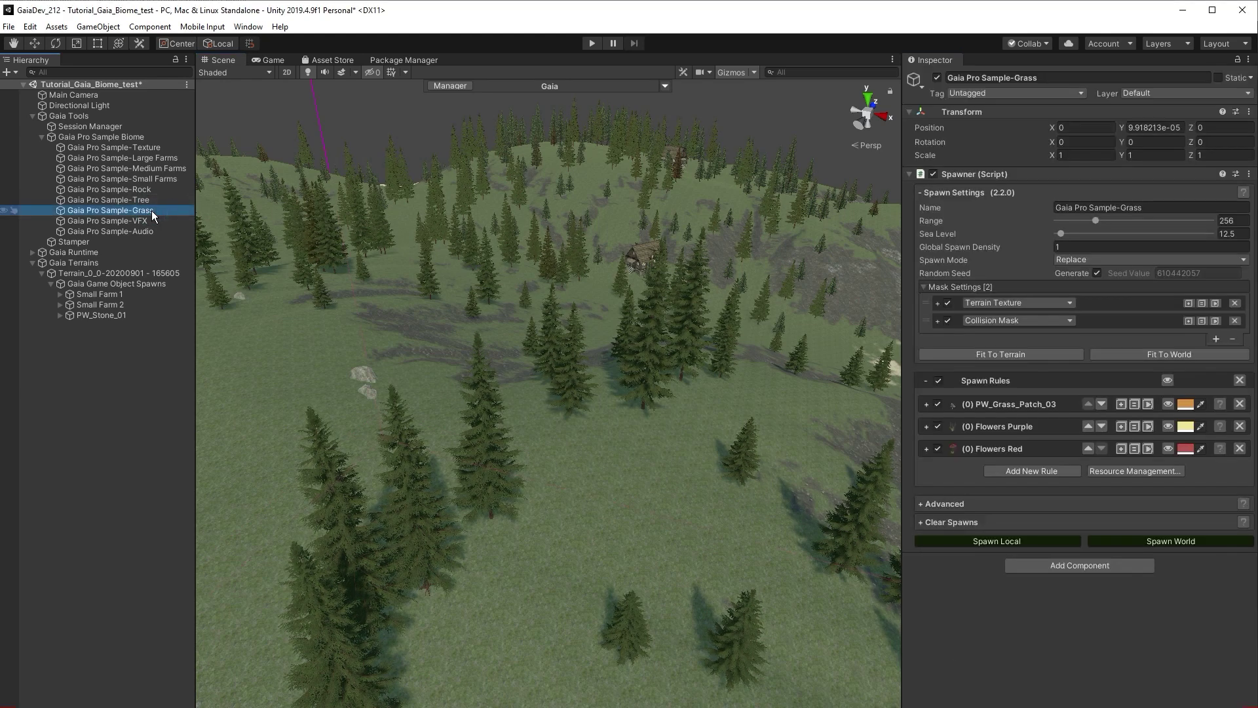
click(986, 403)
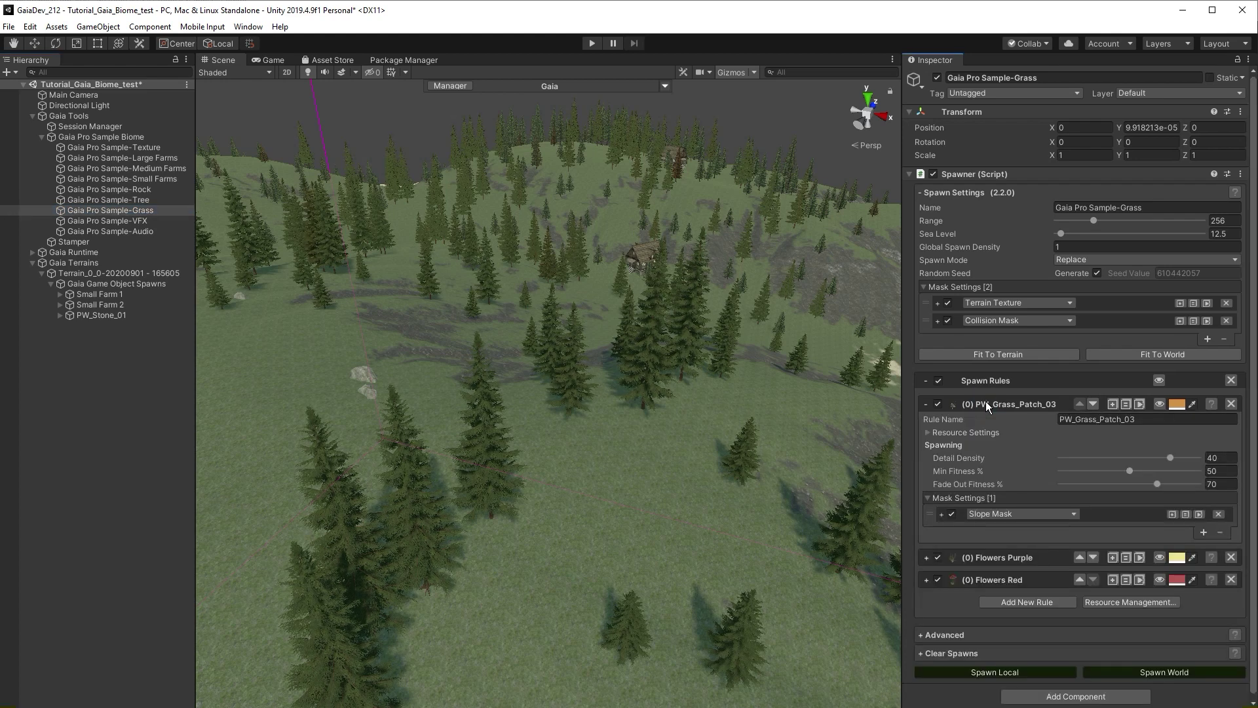